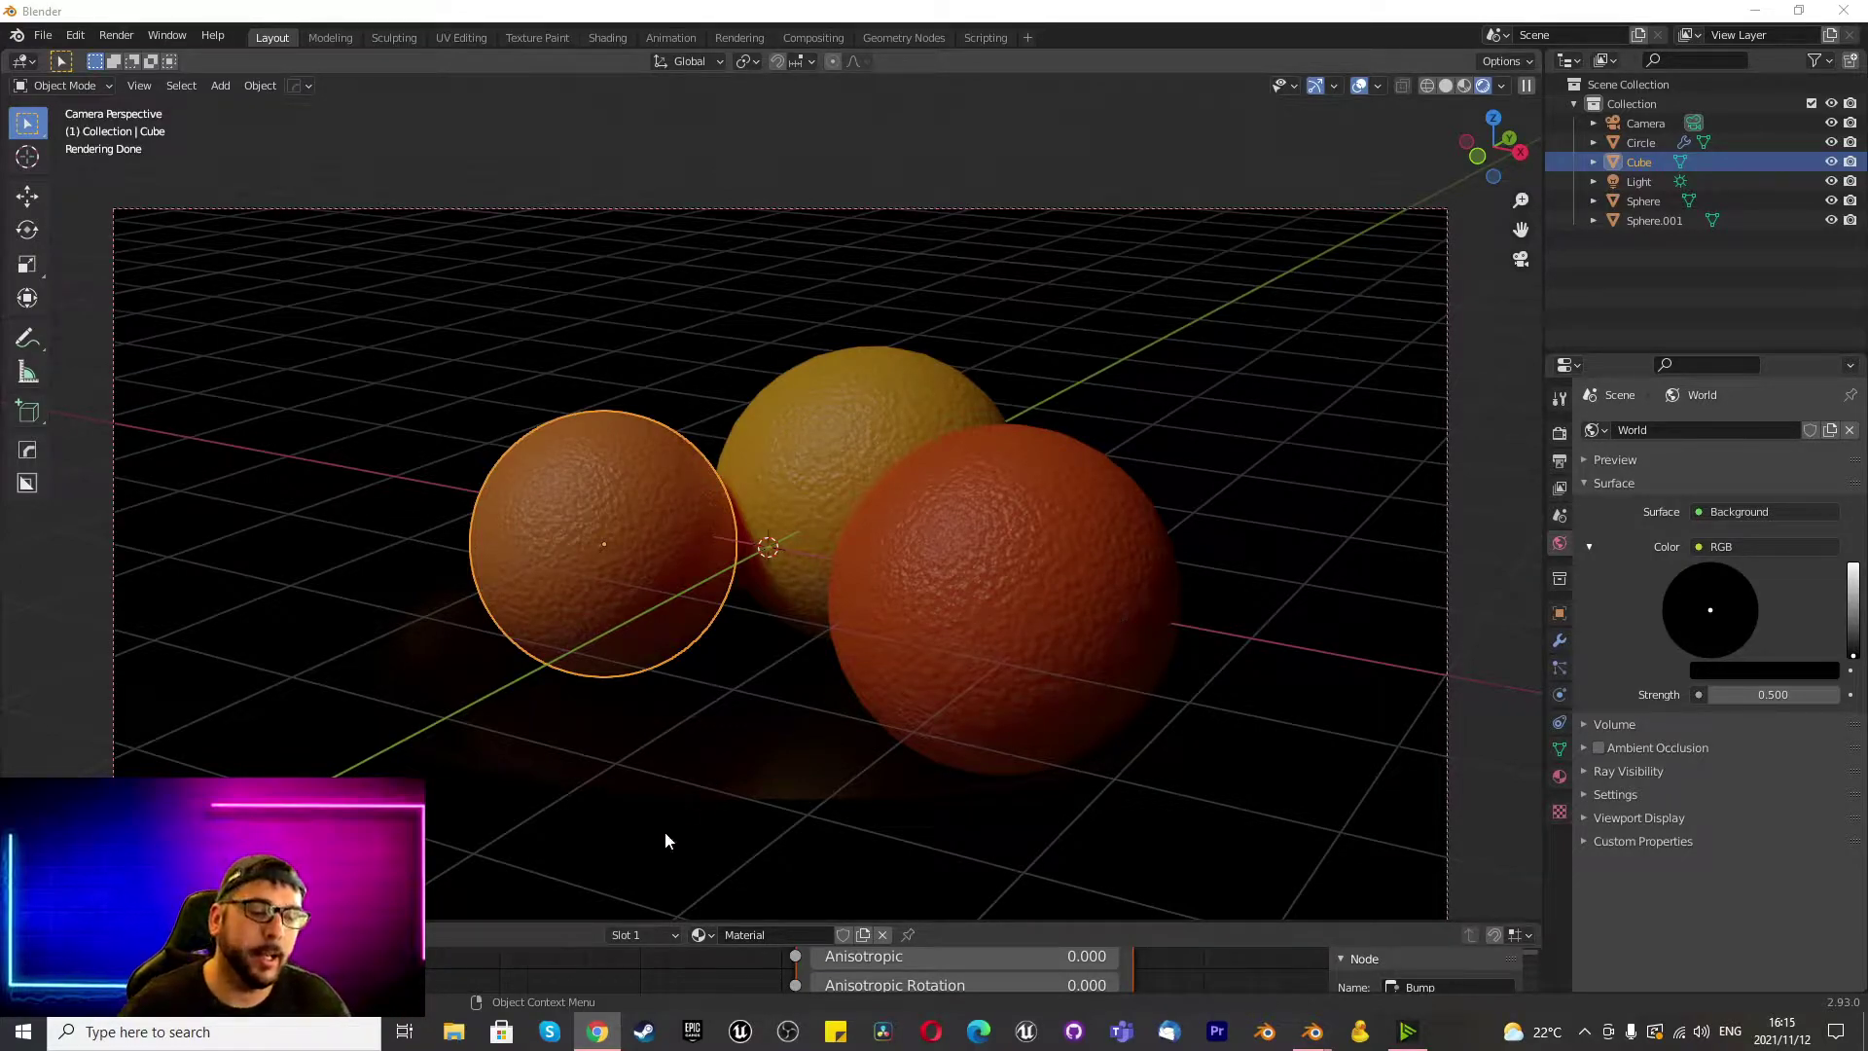
Switch from Blender to the browser showing the 3D artist's YouTube channel About page.
key("alt+Tab")
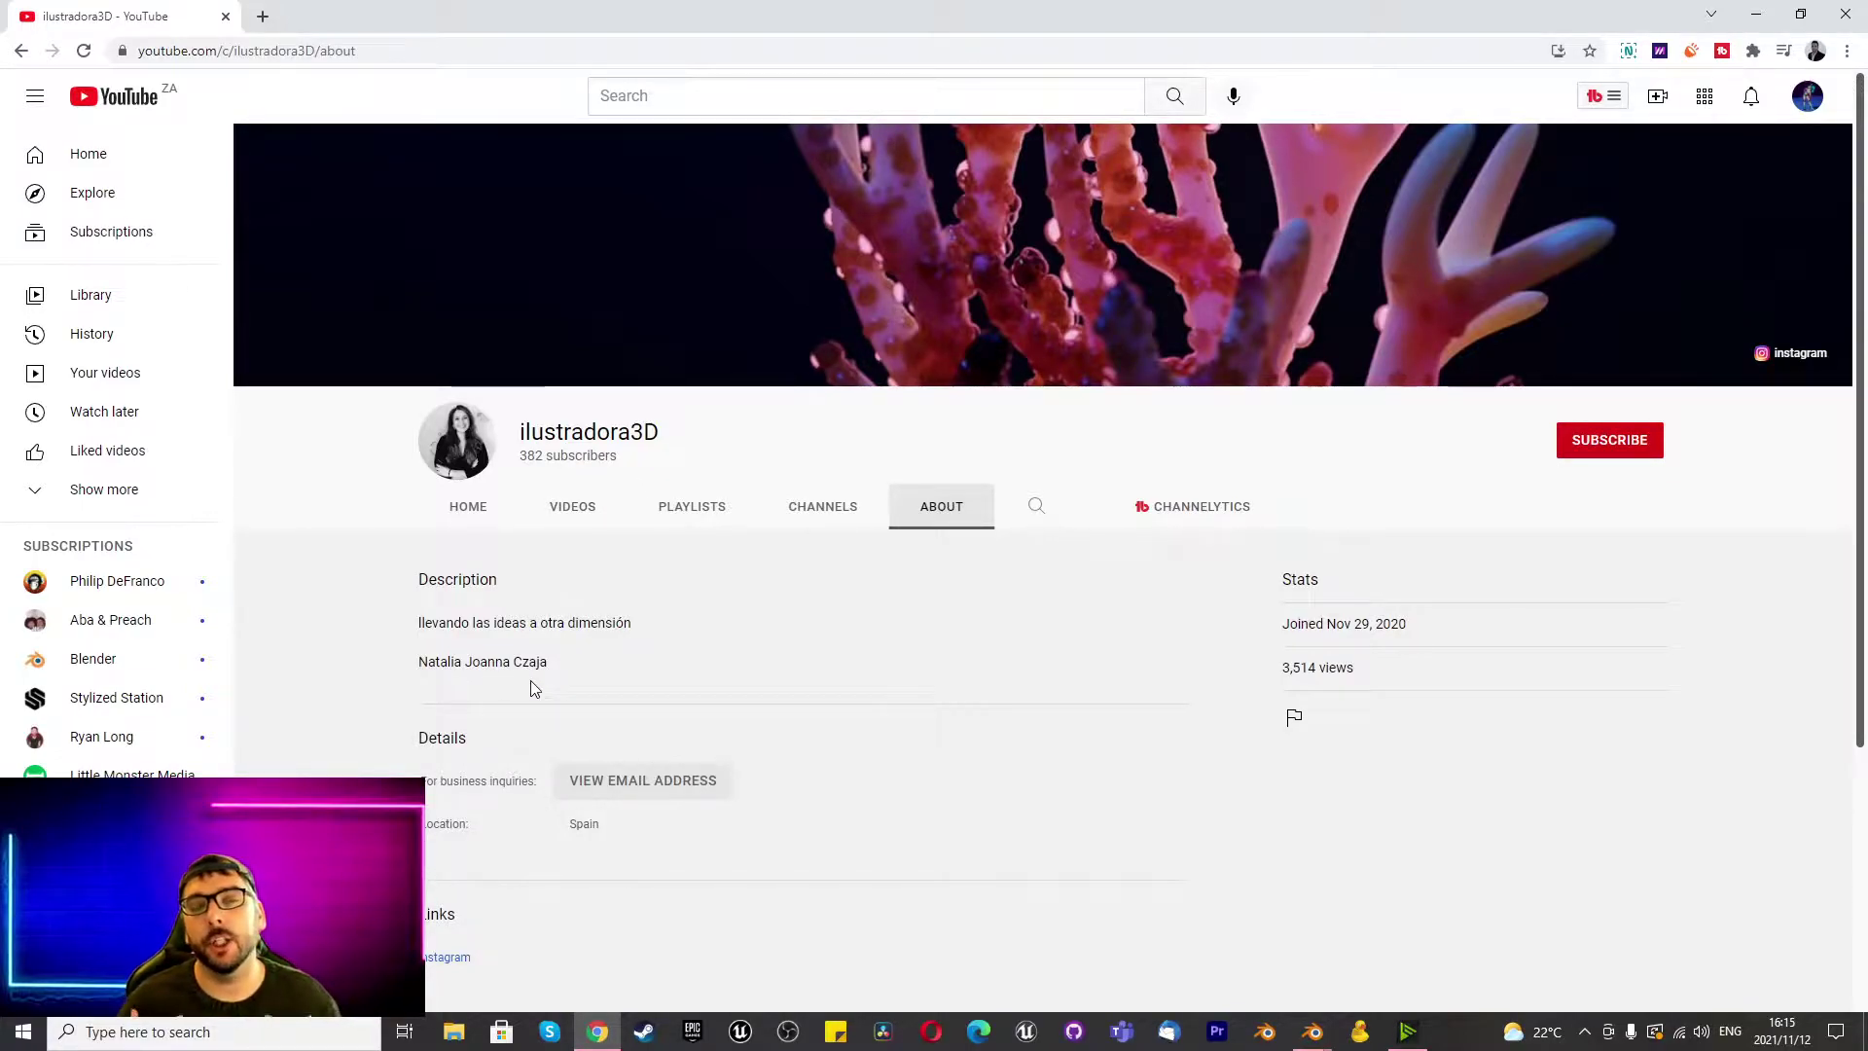
Minimise Chrome to bring back the fresh Blender window with its startup splash.
left_click(1758, 17)
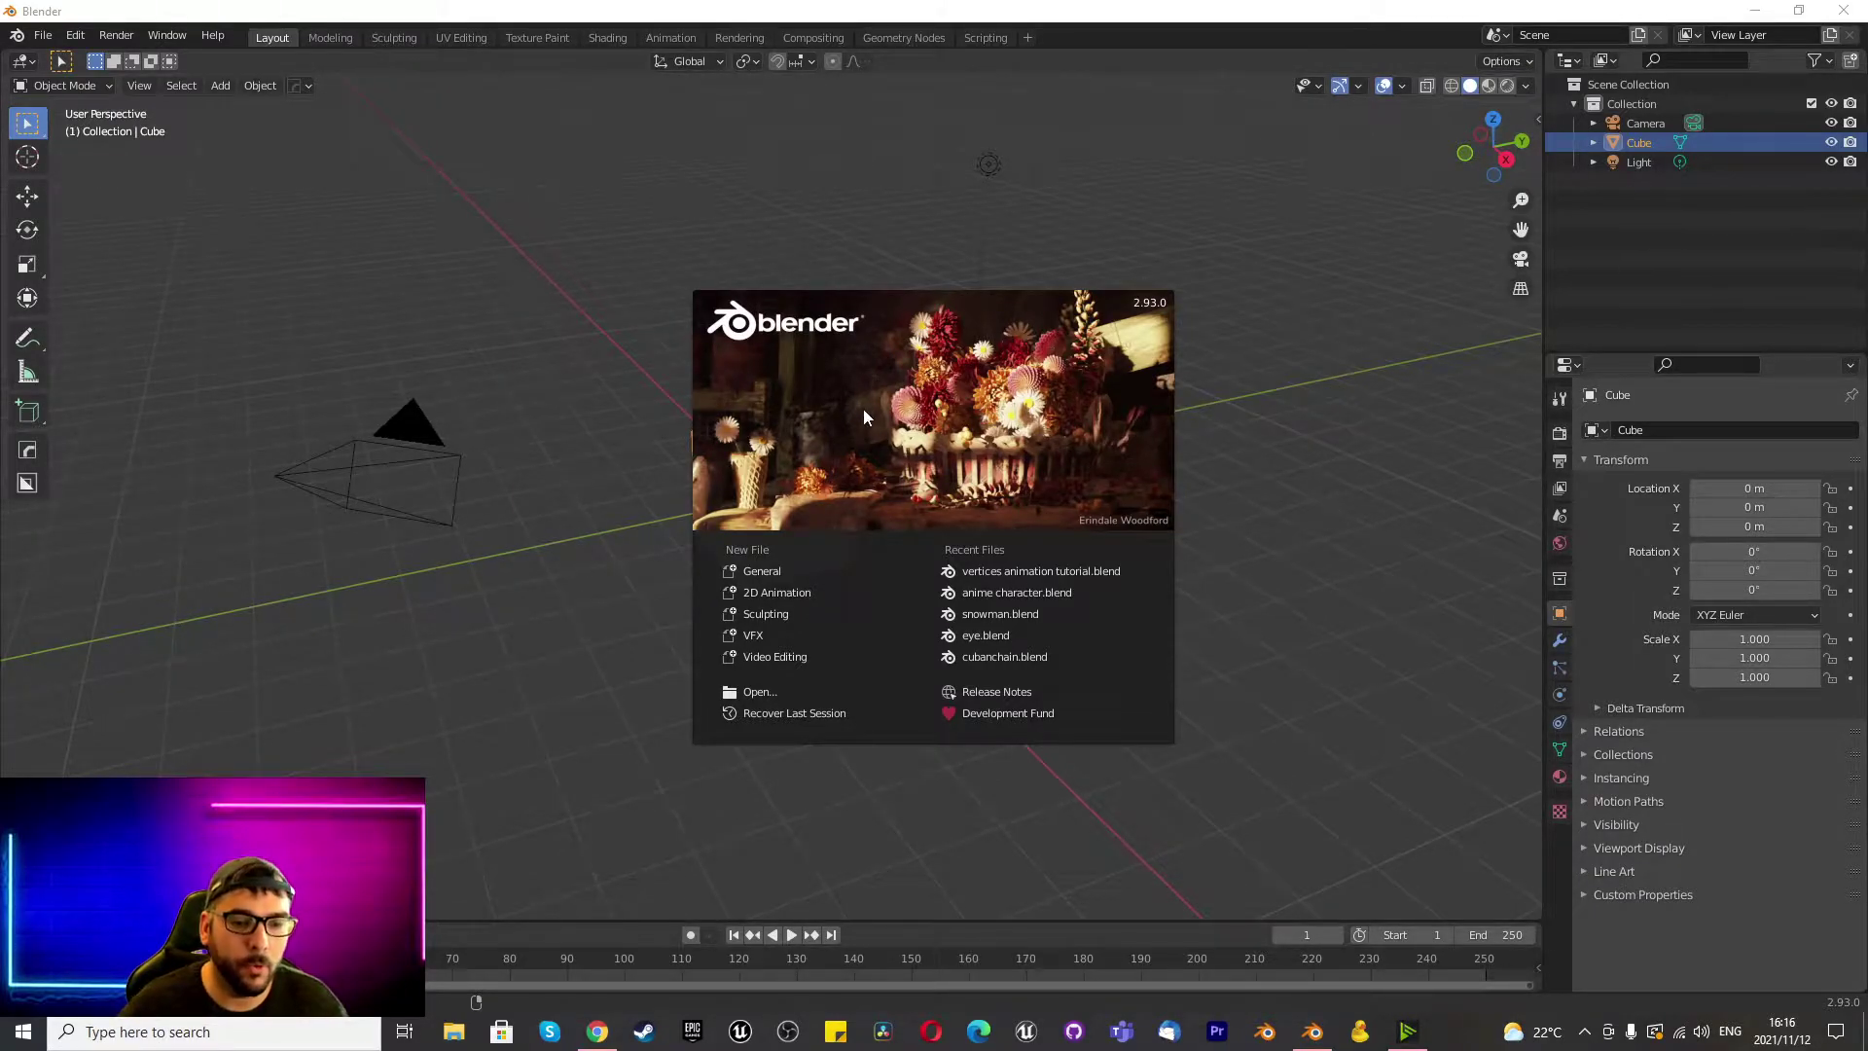
Close the splash, view the cube from the front, and add a Subdivision Surface modifier.
left_click(475, 515)
scroll(692, 454, "up", 2)
key("KP_1")
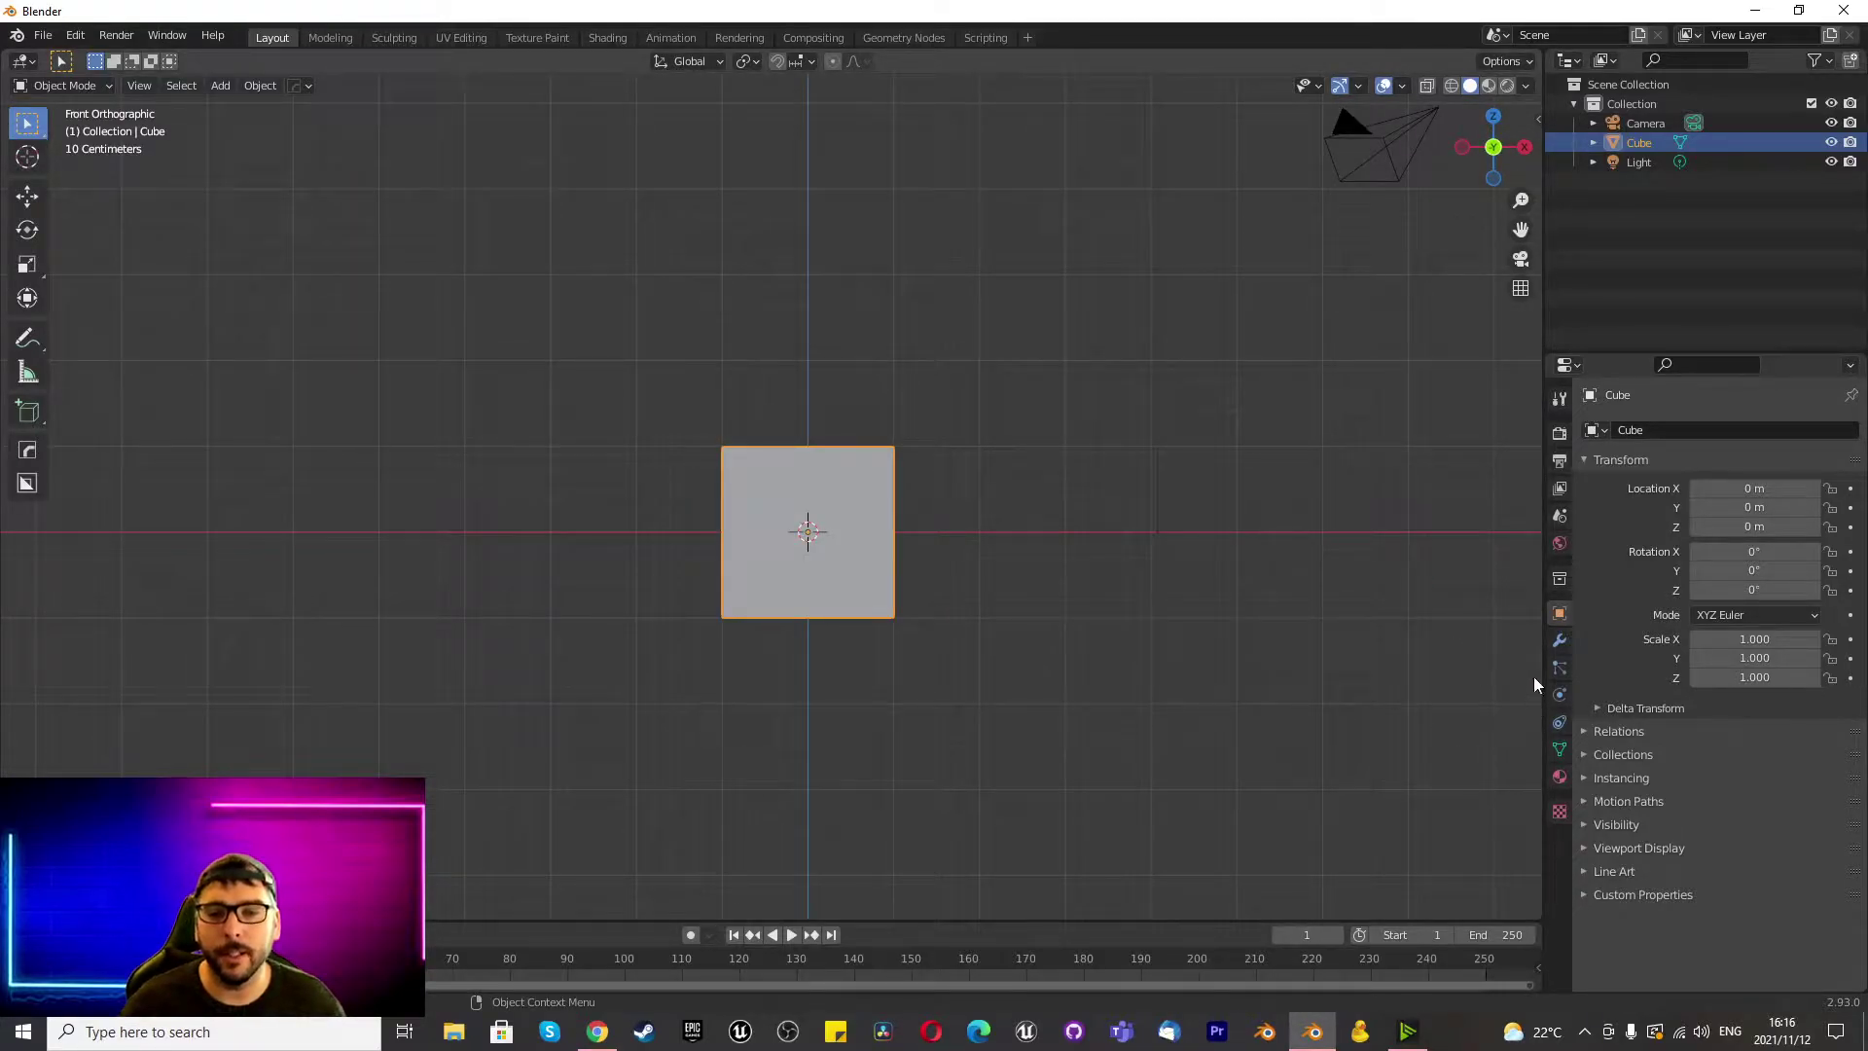
left_click(1559, 638)
left_click(1743, 434)
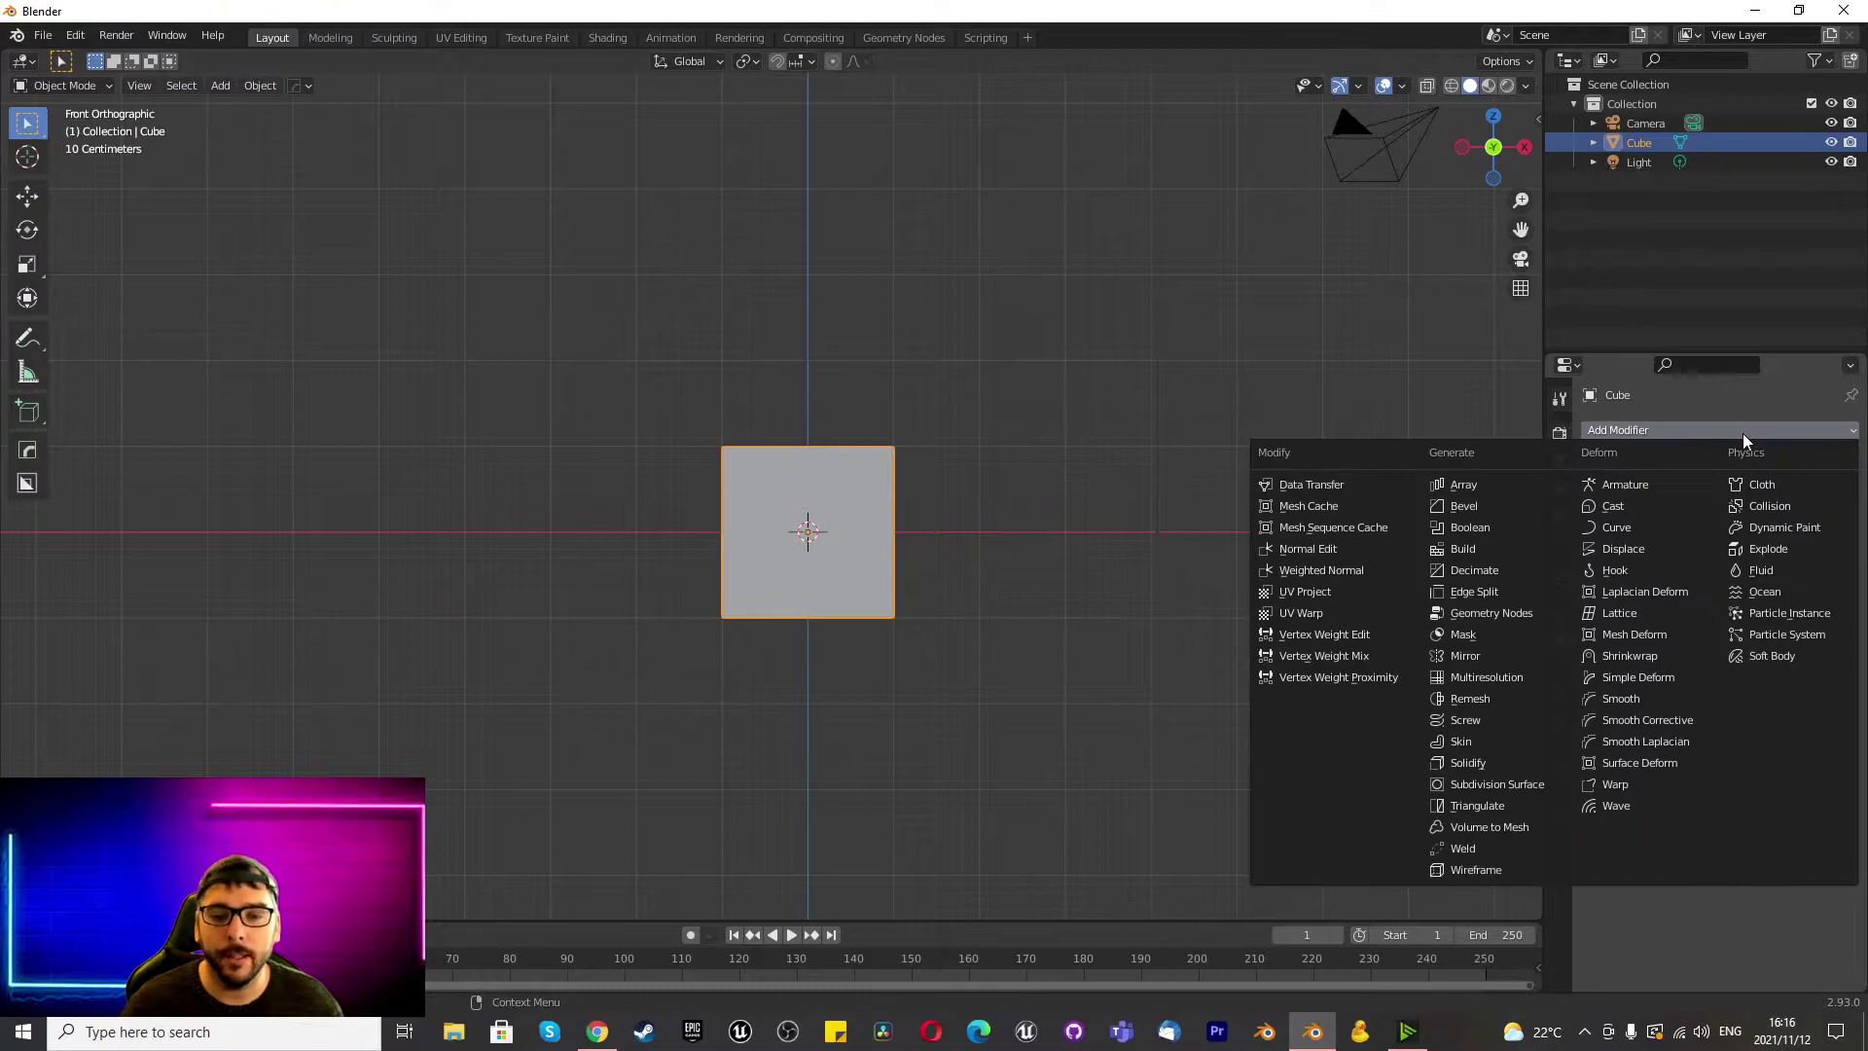
left_click(1498, 784)
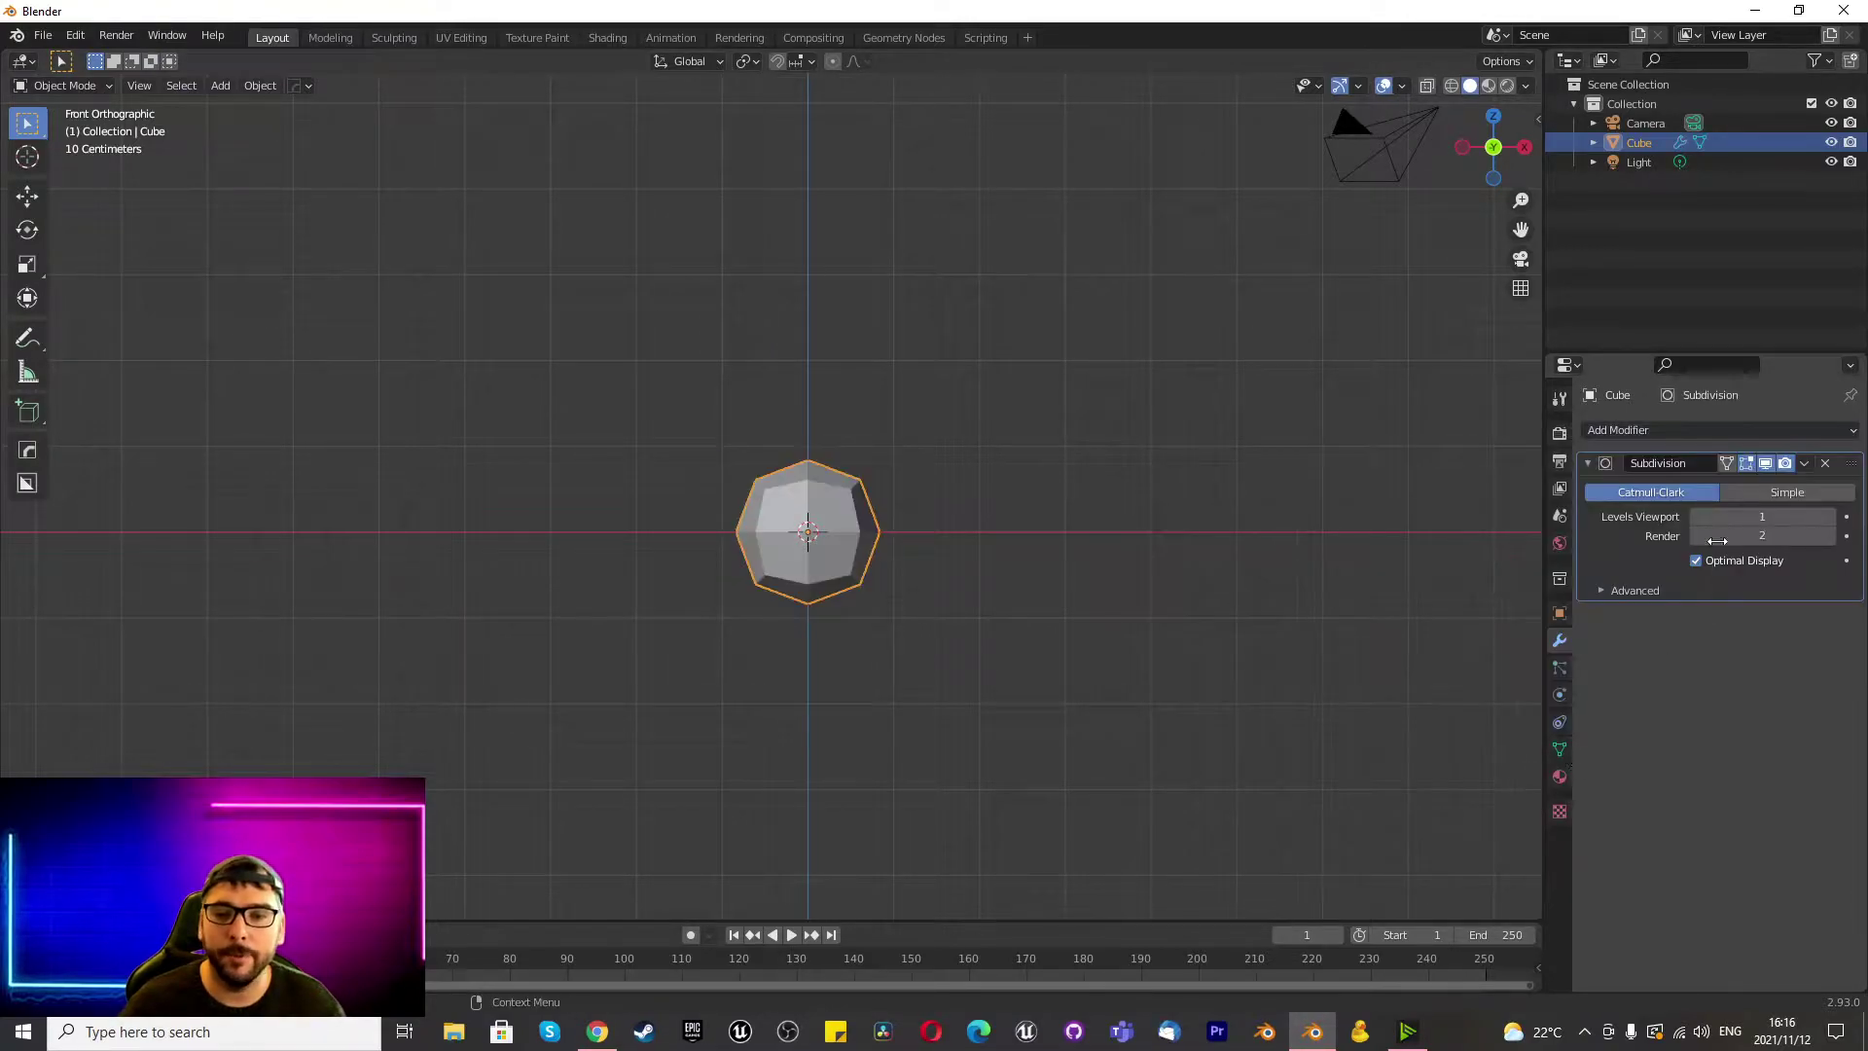
Set the modifier's viewport and render levels to 5 and apply it to the mesh.
left_click(1728, 517)
type("5")
key("Return")
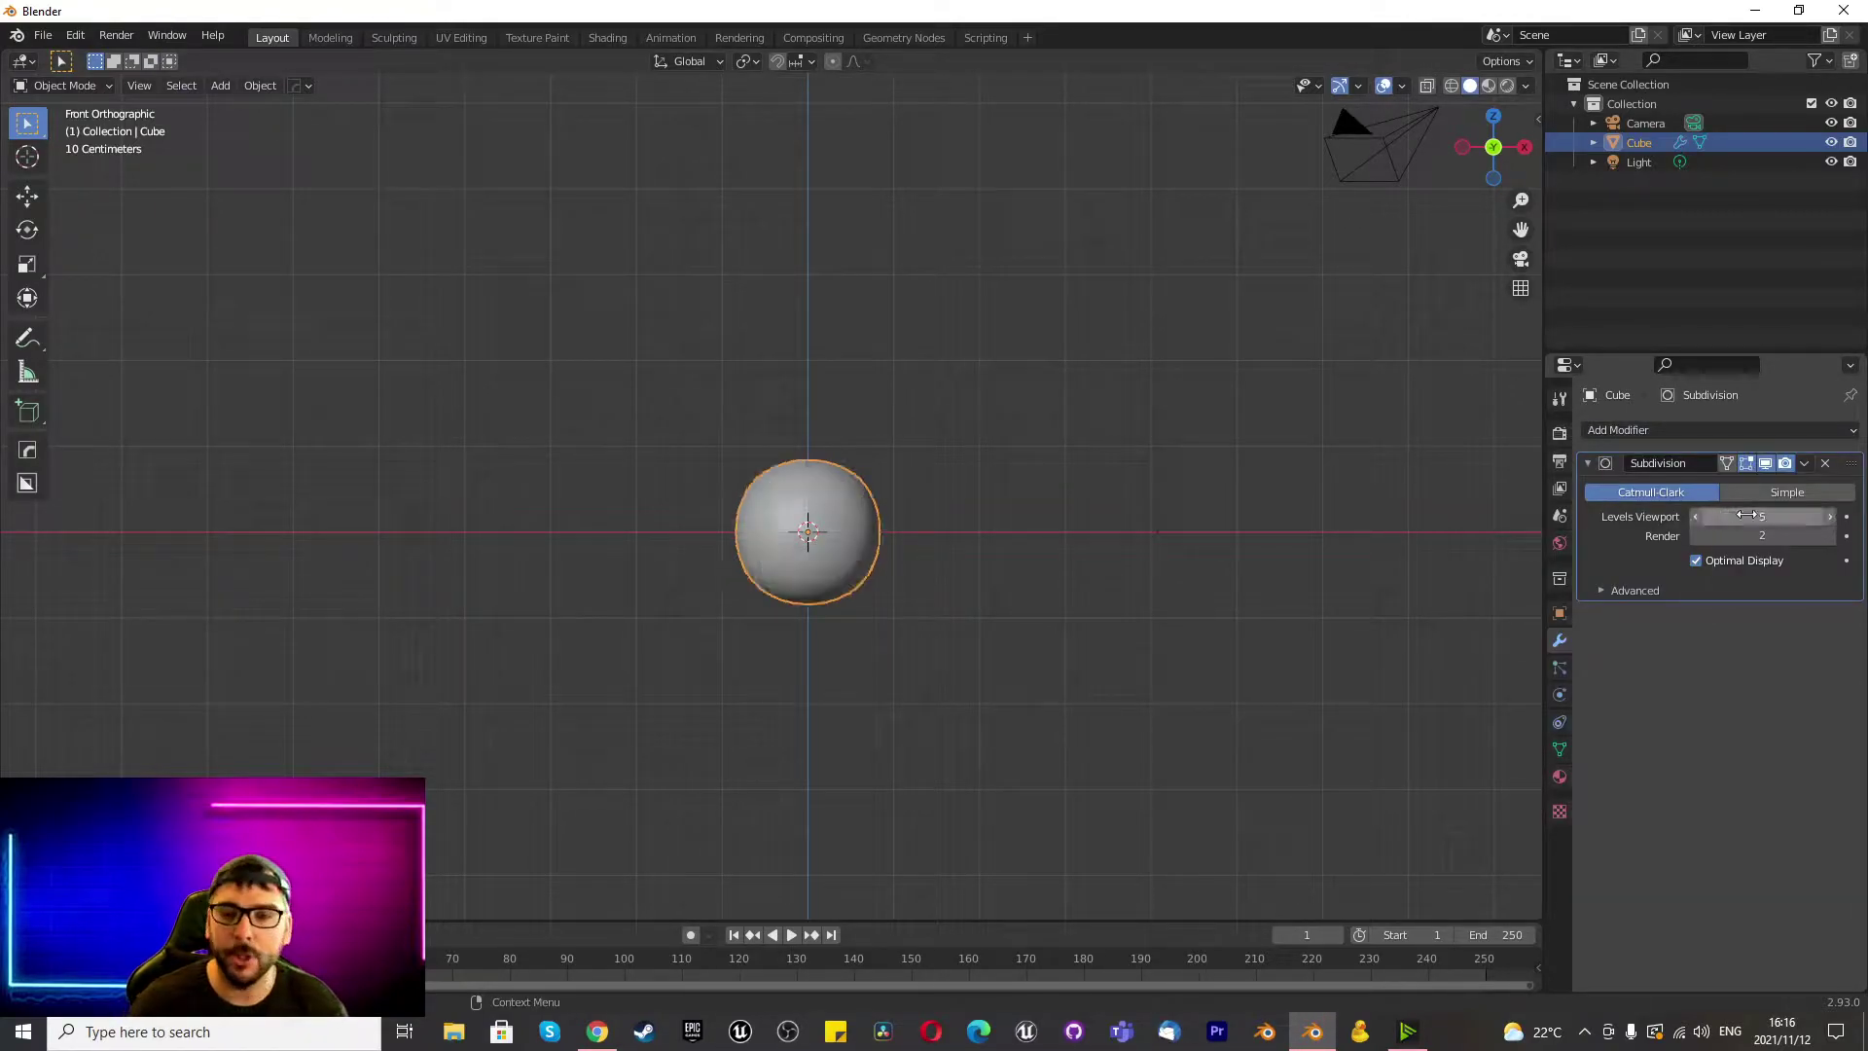
left_click(1720, 536)
type("5")
key("Return")
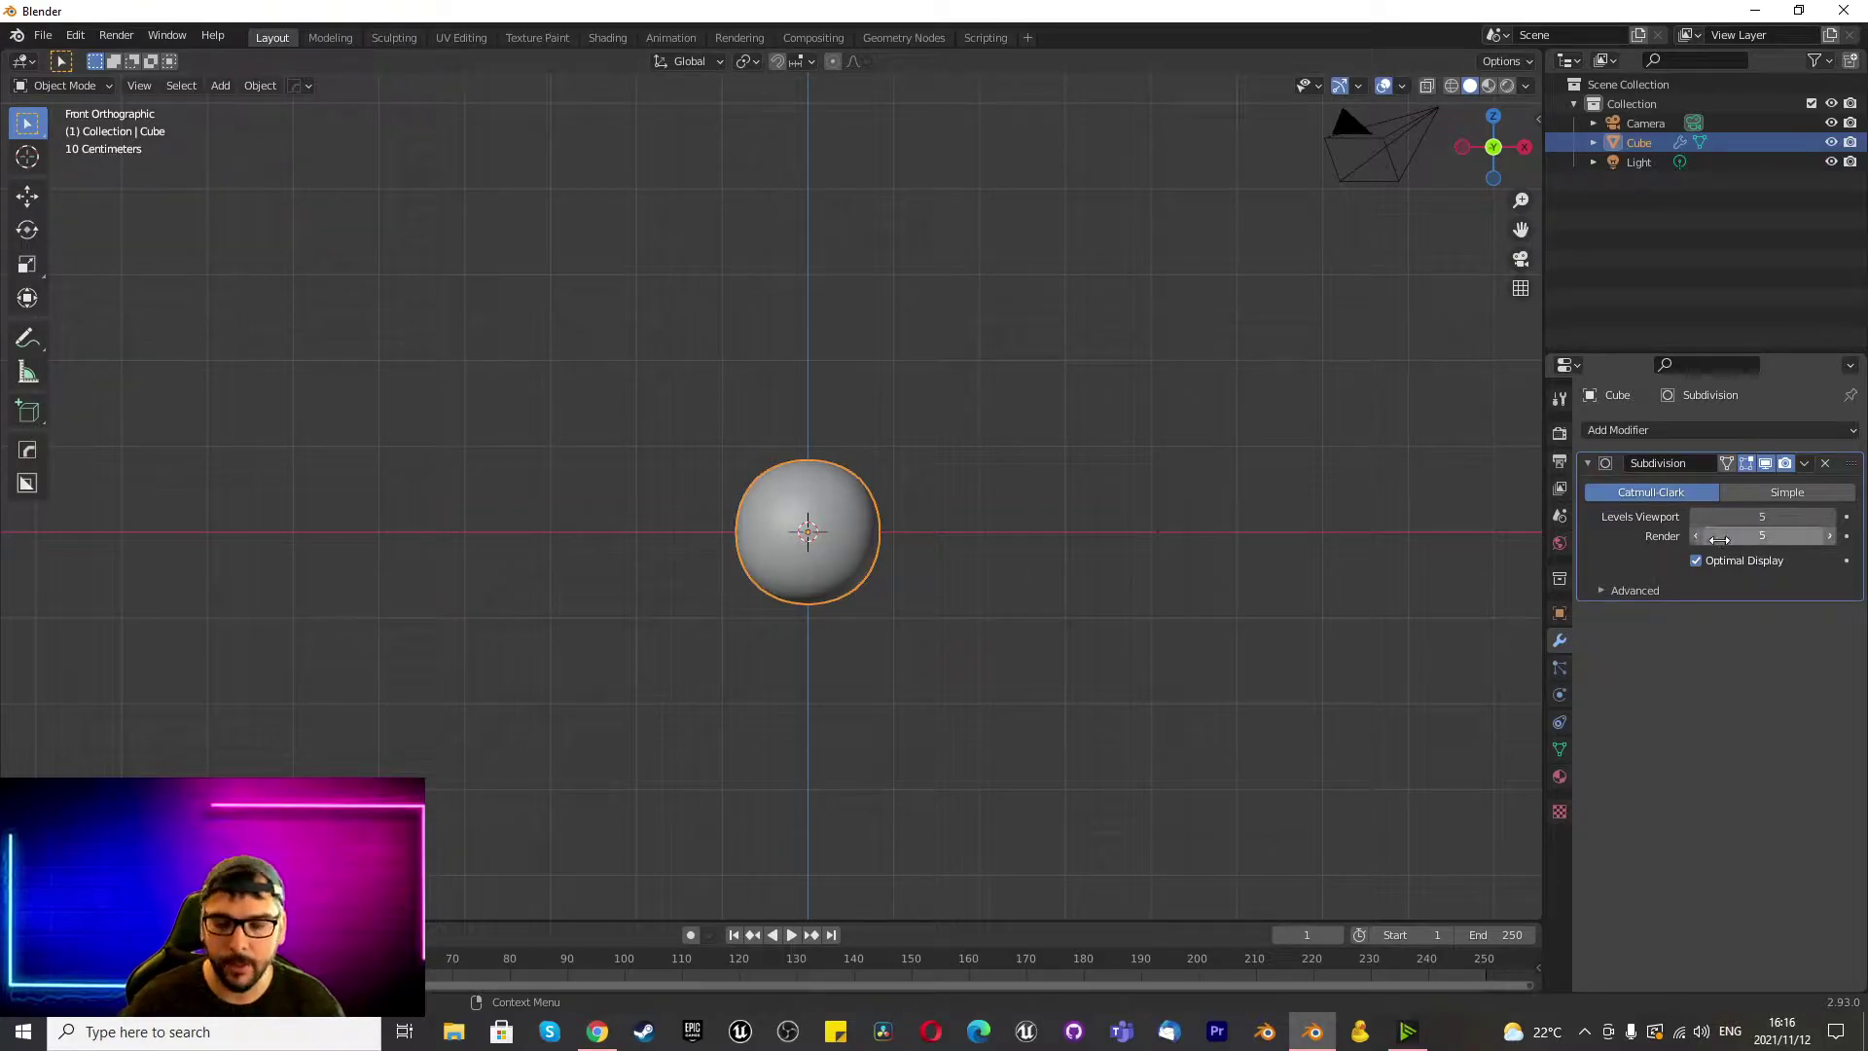
left_click(1803, 464)
left_click(1757, 480)
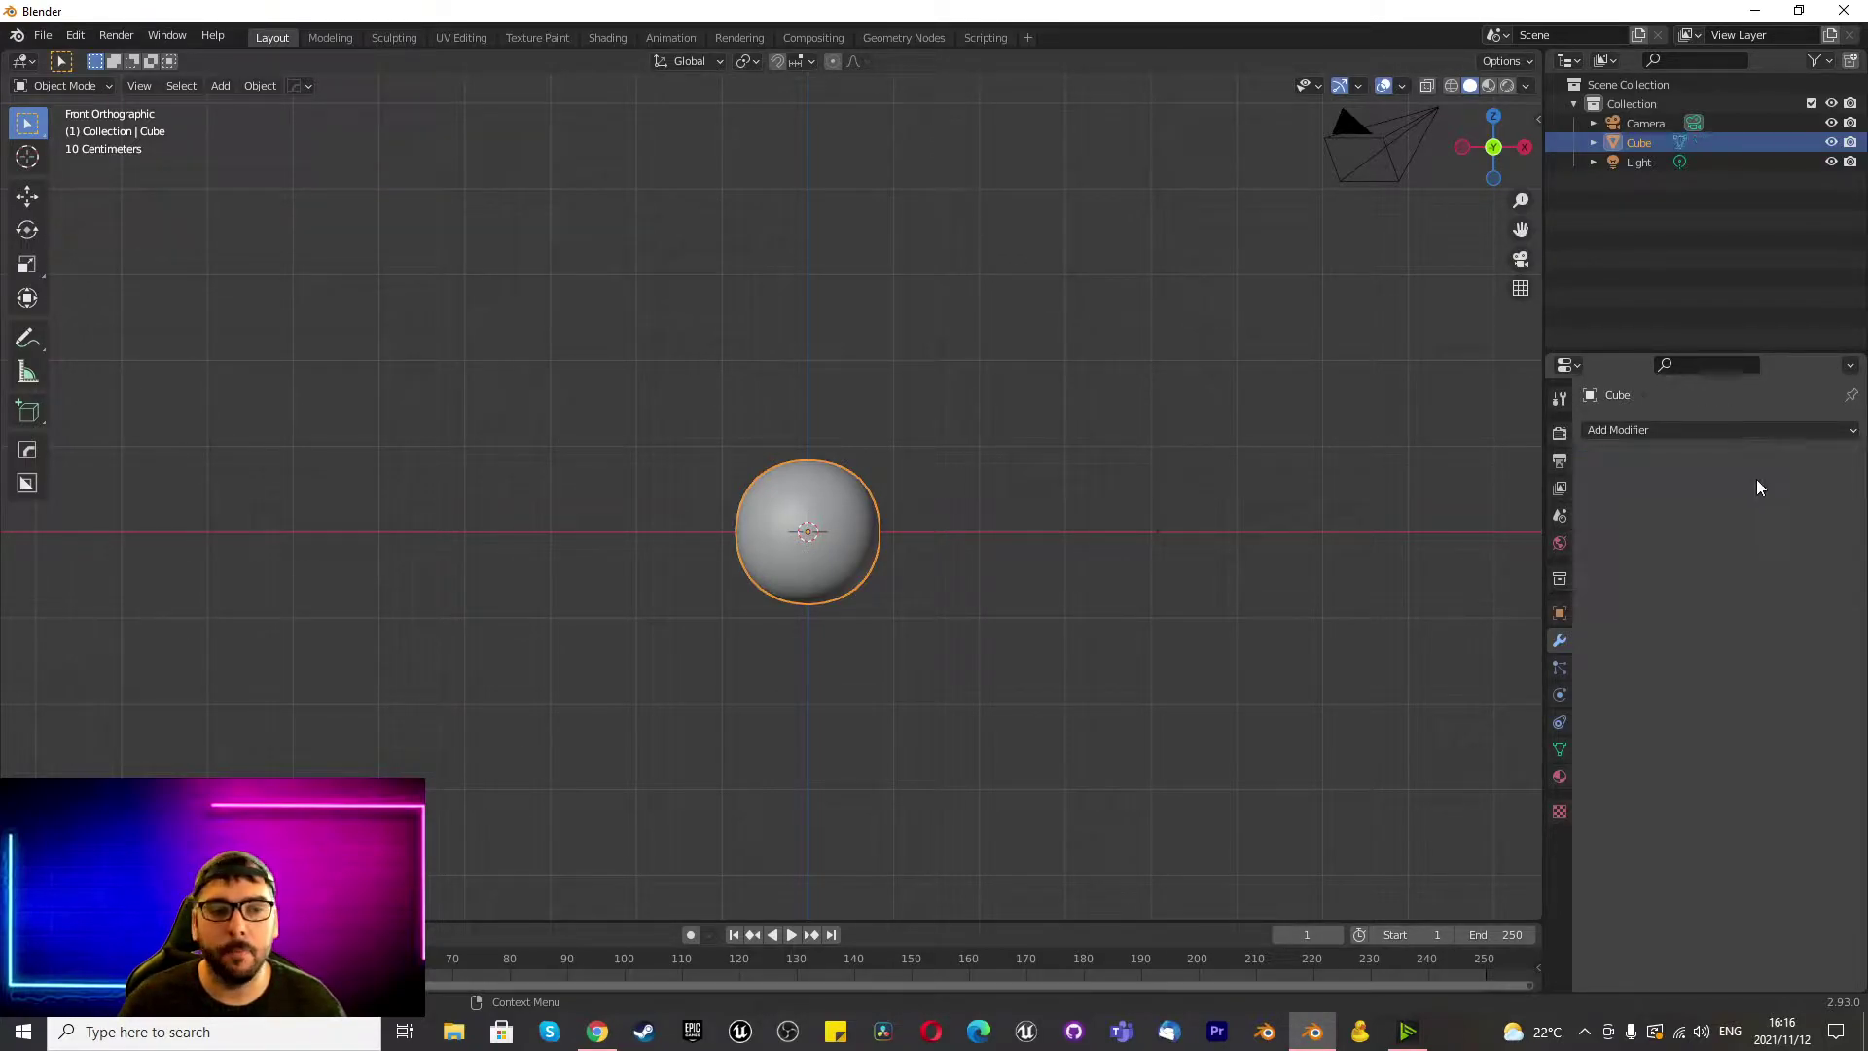
scroll(700, 516, "up", 3)
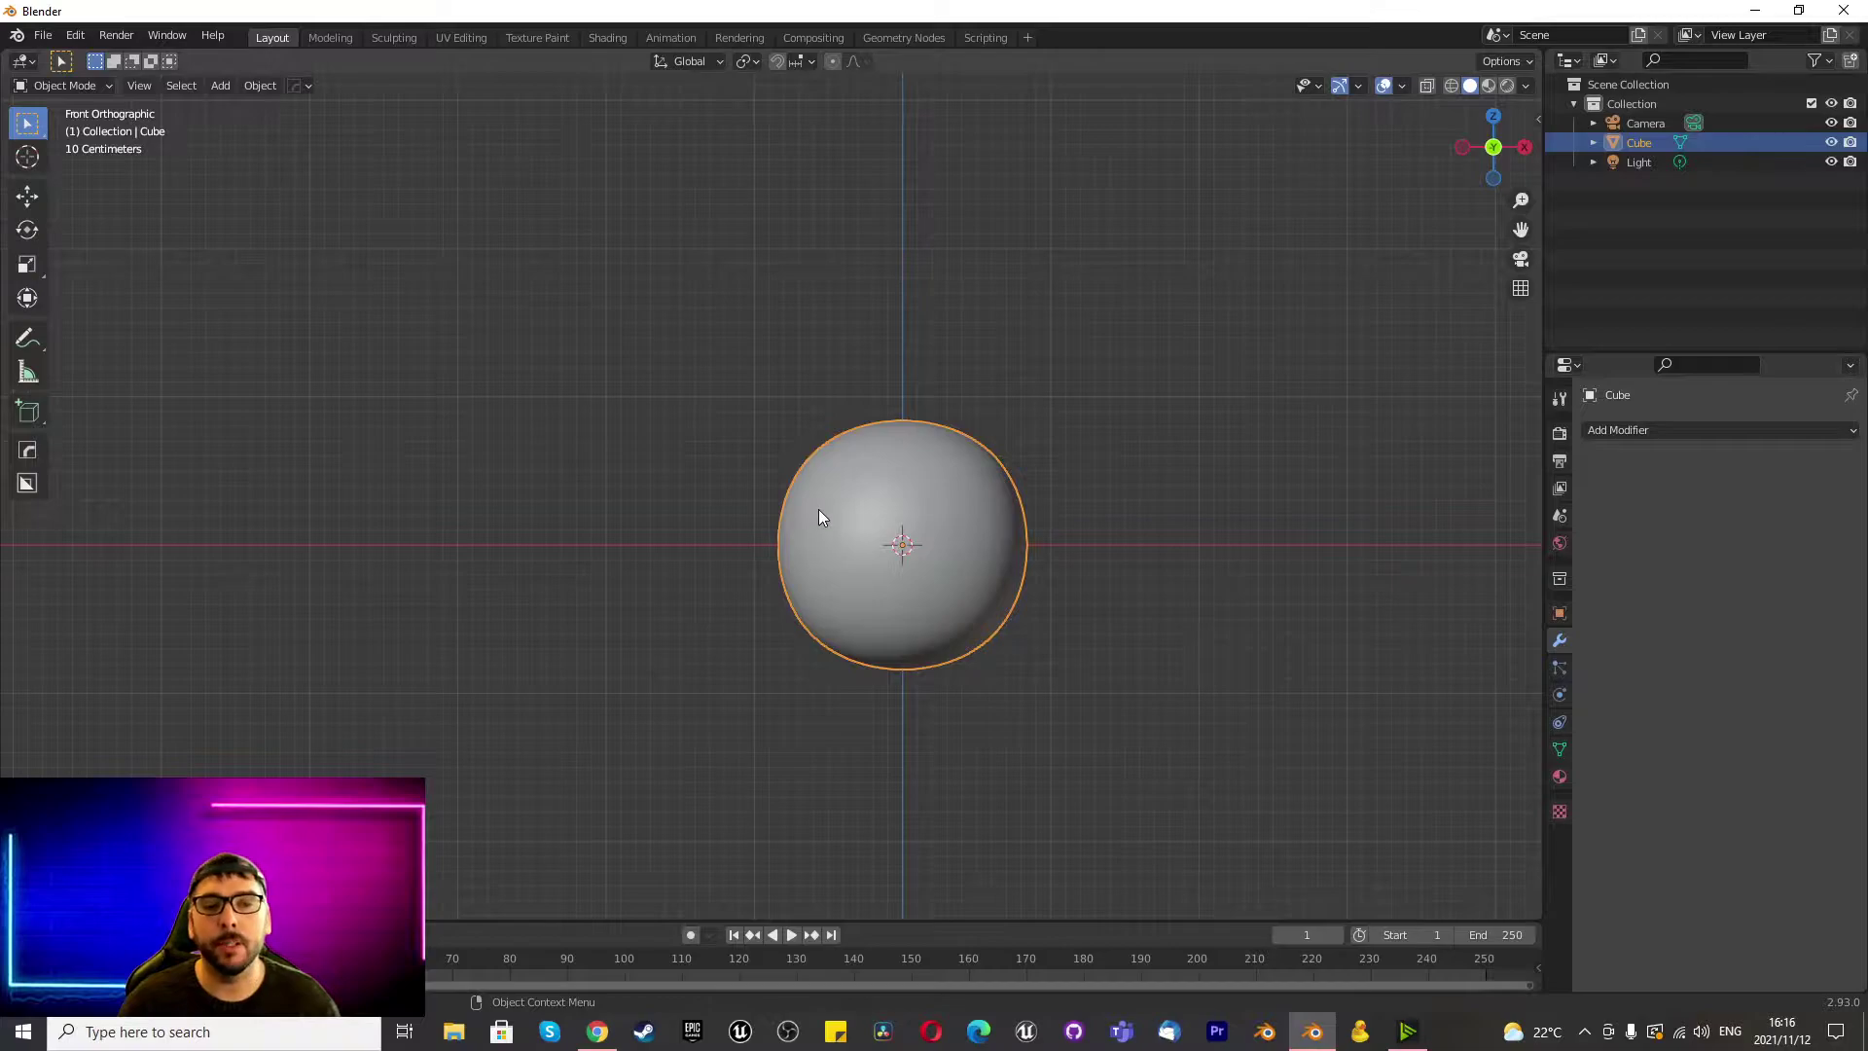
In Edit Mode, push all vertices fully round with To Sphere at 1, then return to Object Mode.
key("Tab")
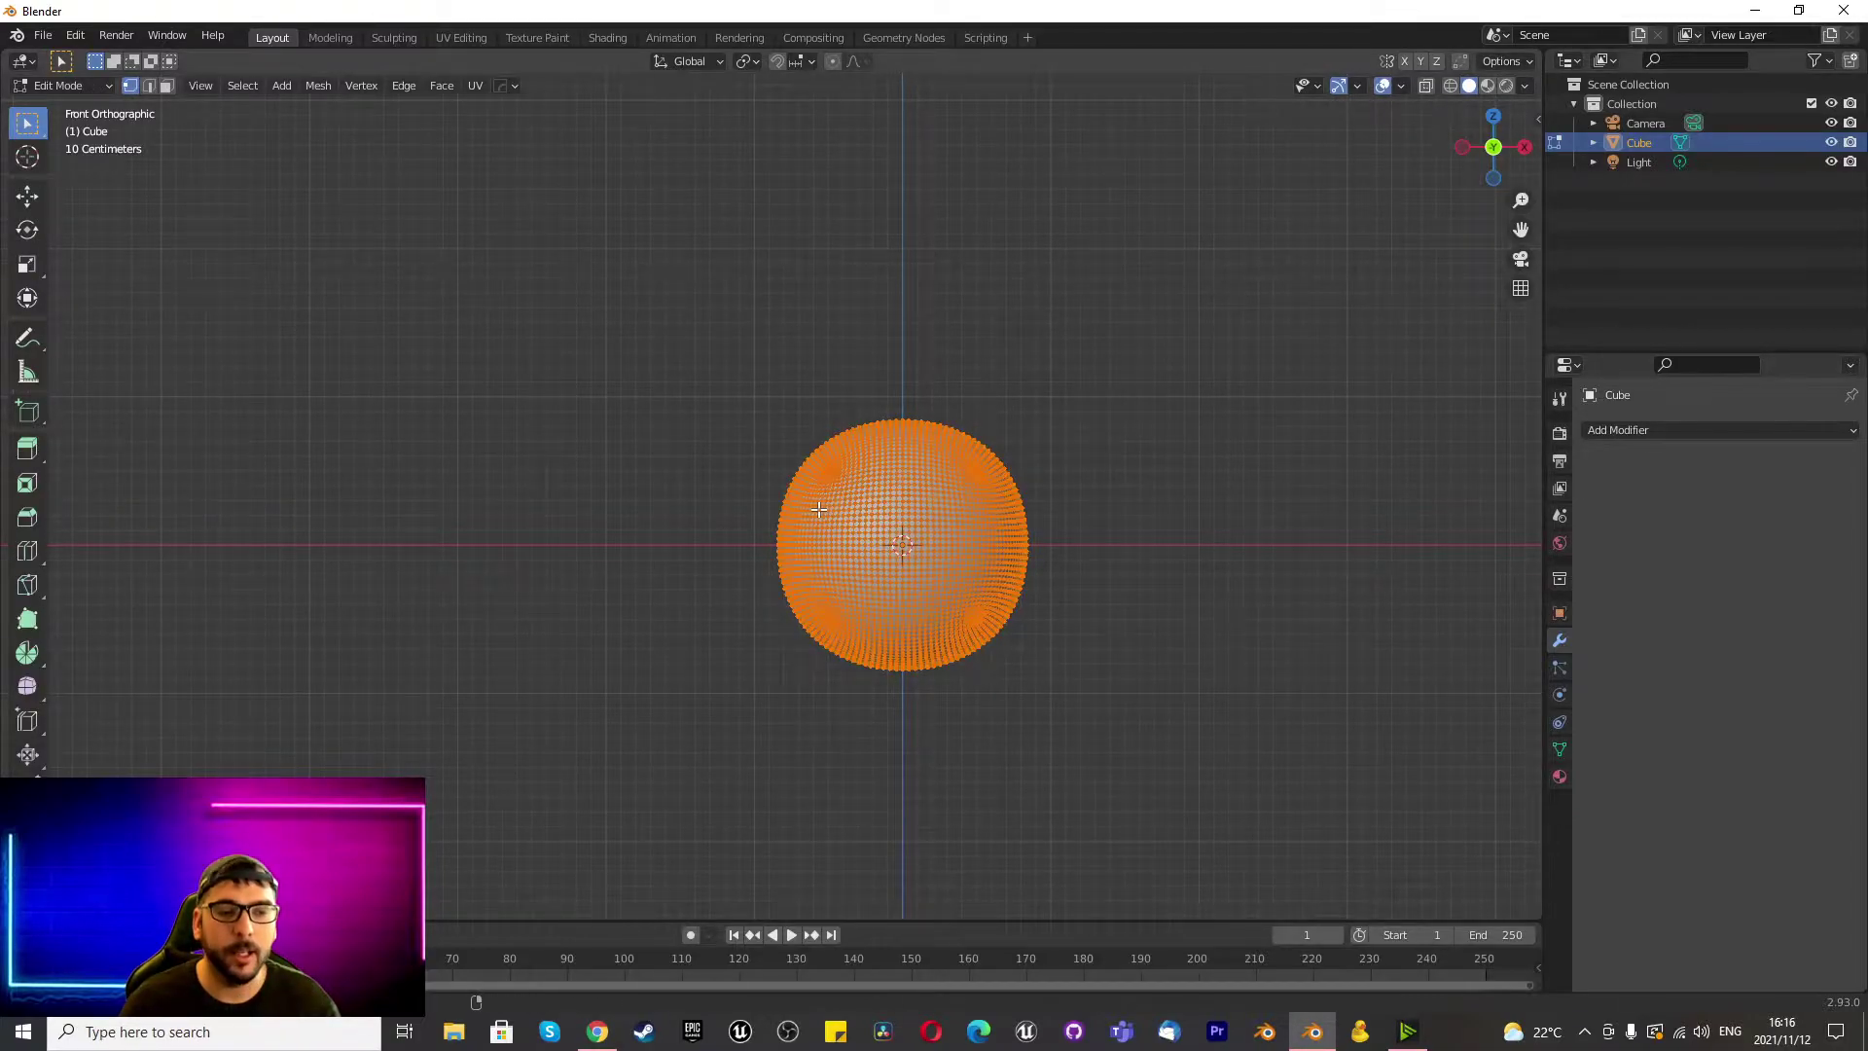
key("shift+alt+s")
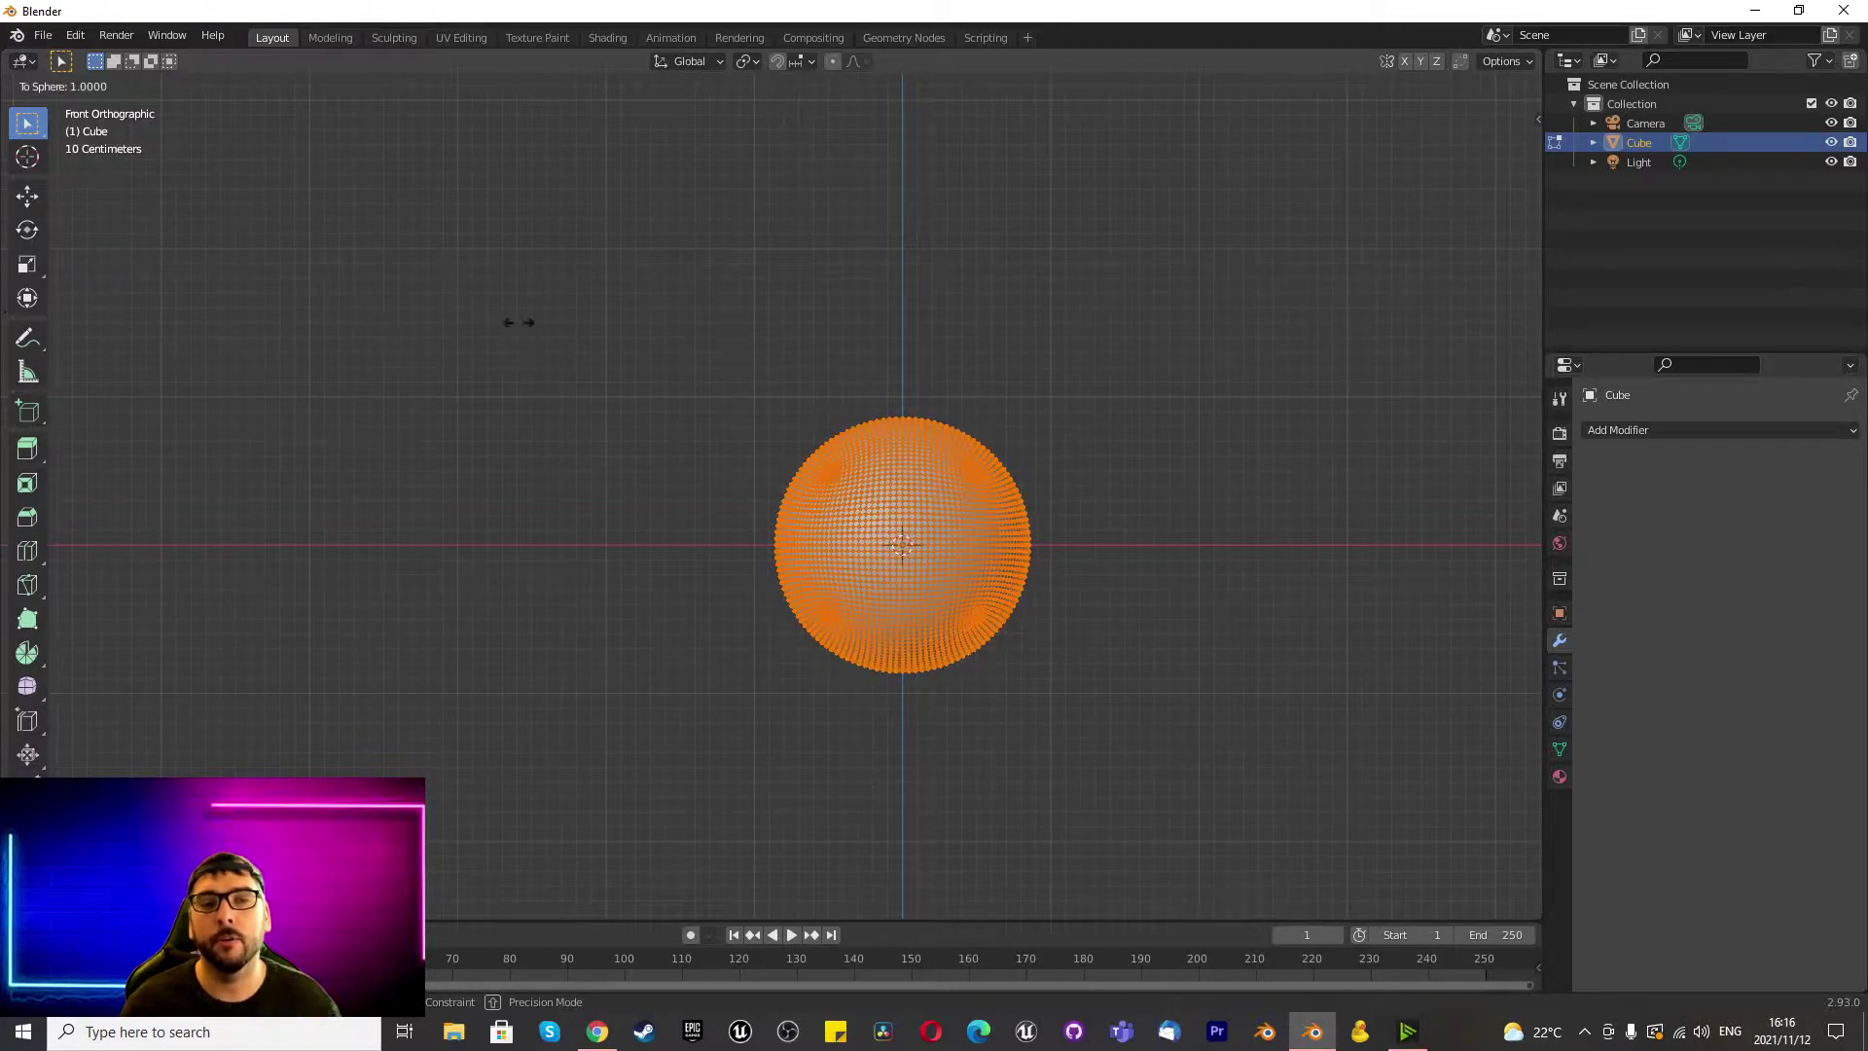
left_click(1007, 292)
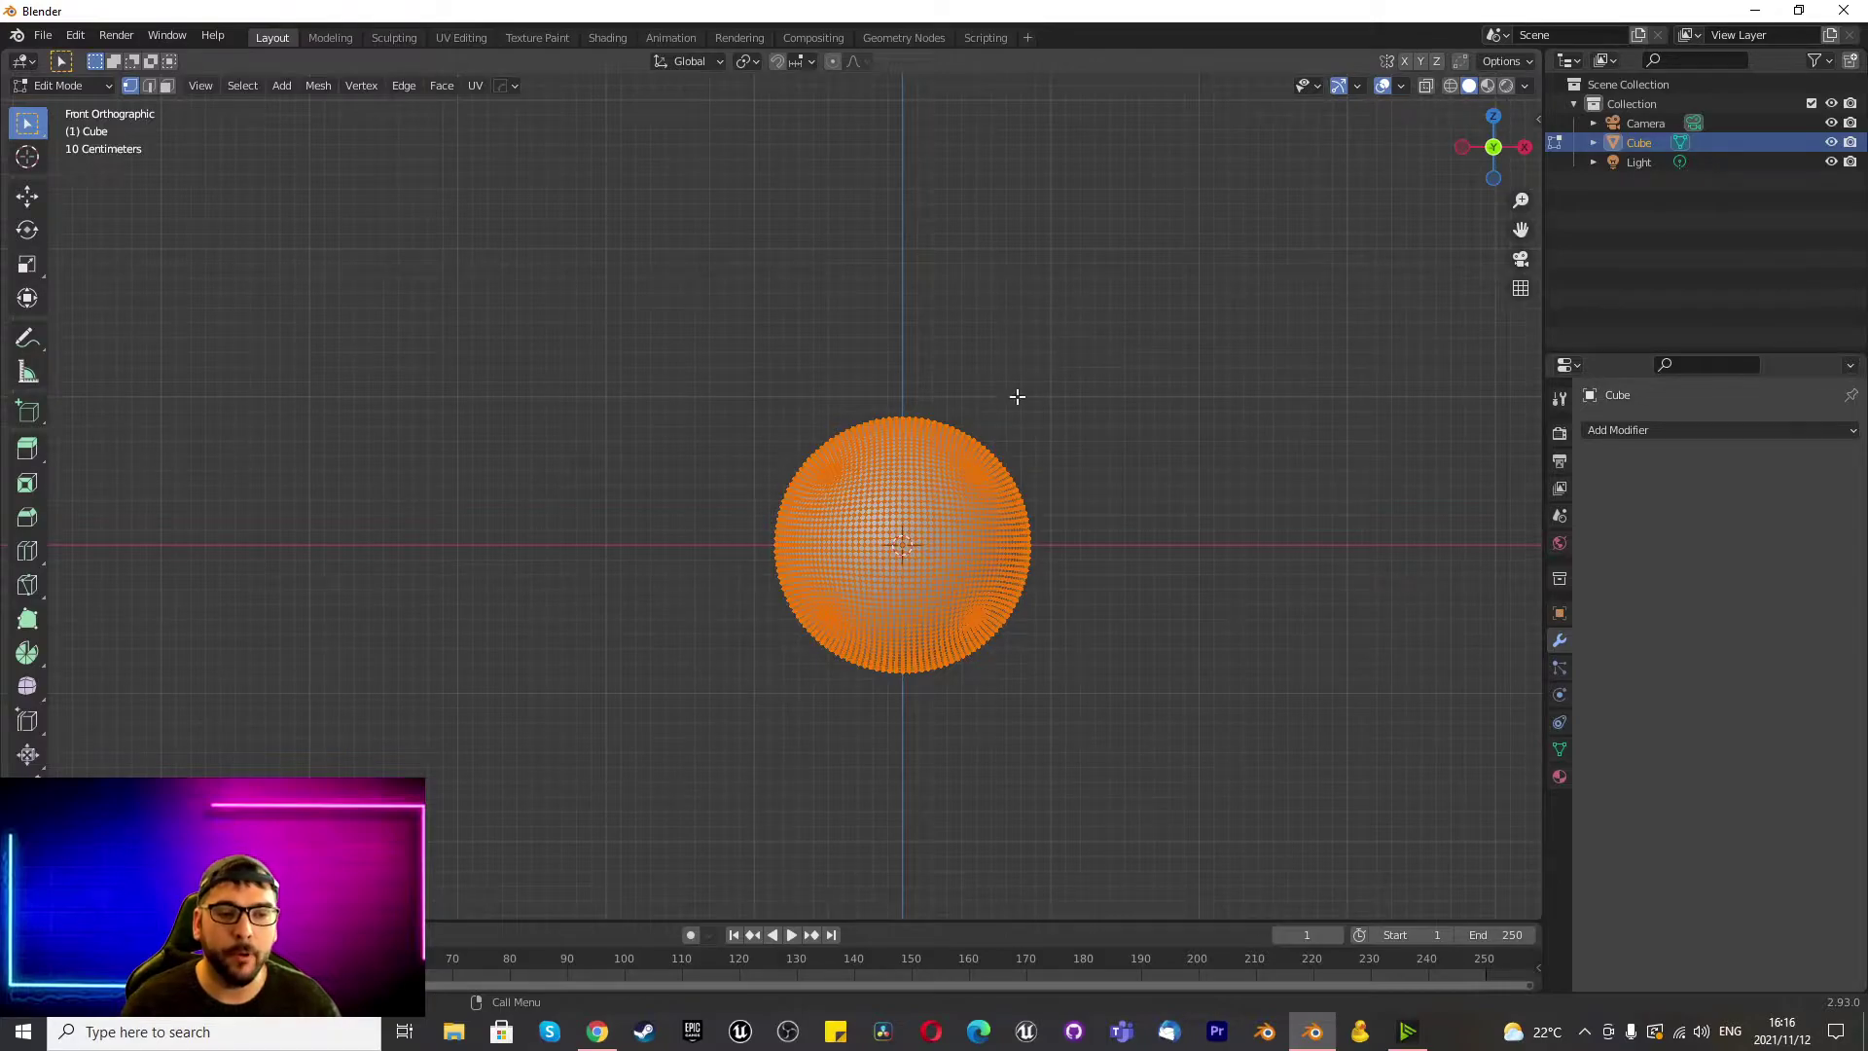
key("Tab")
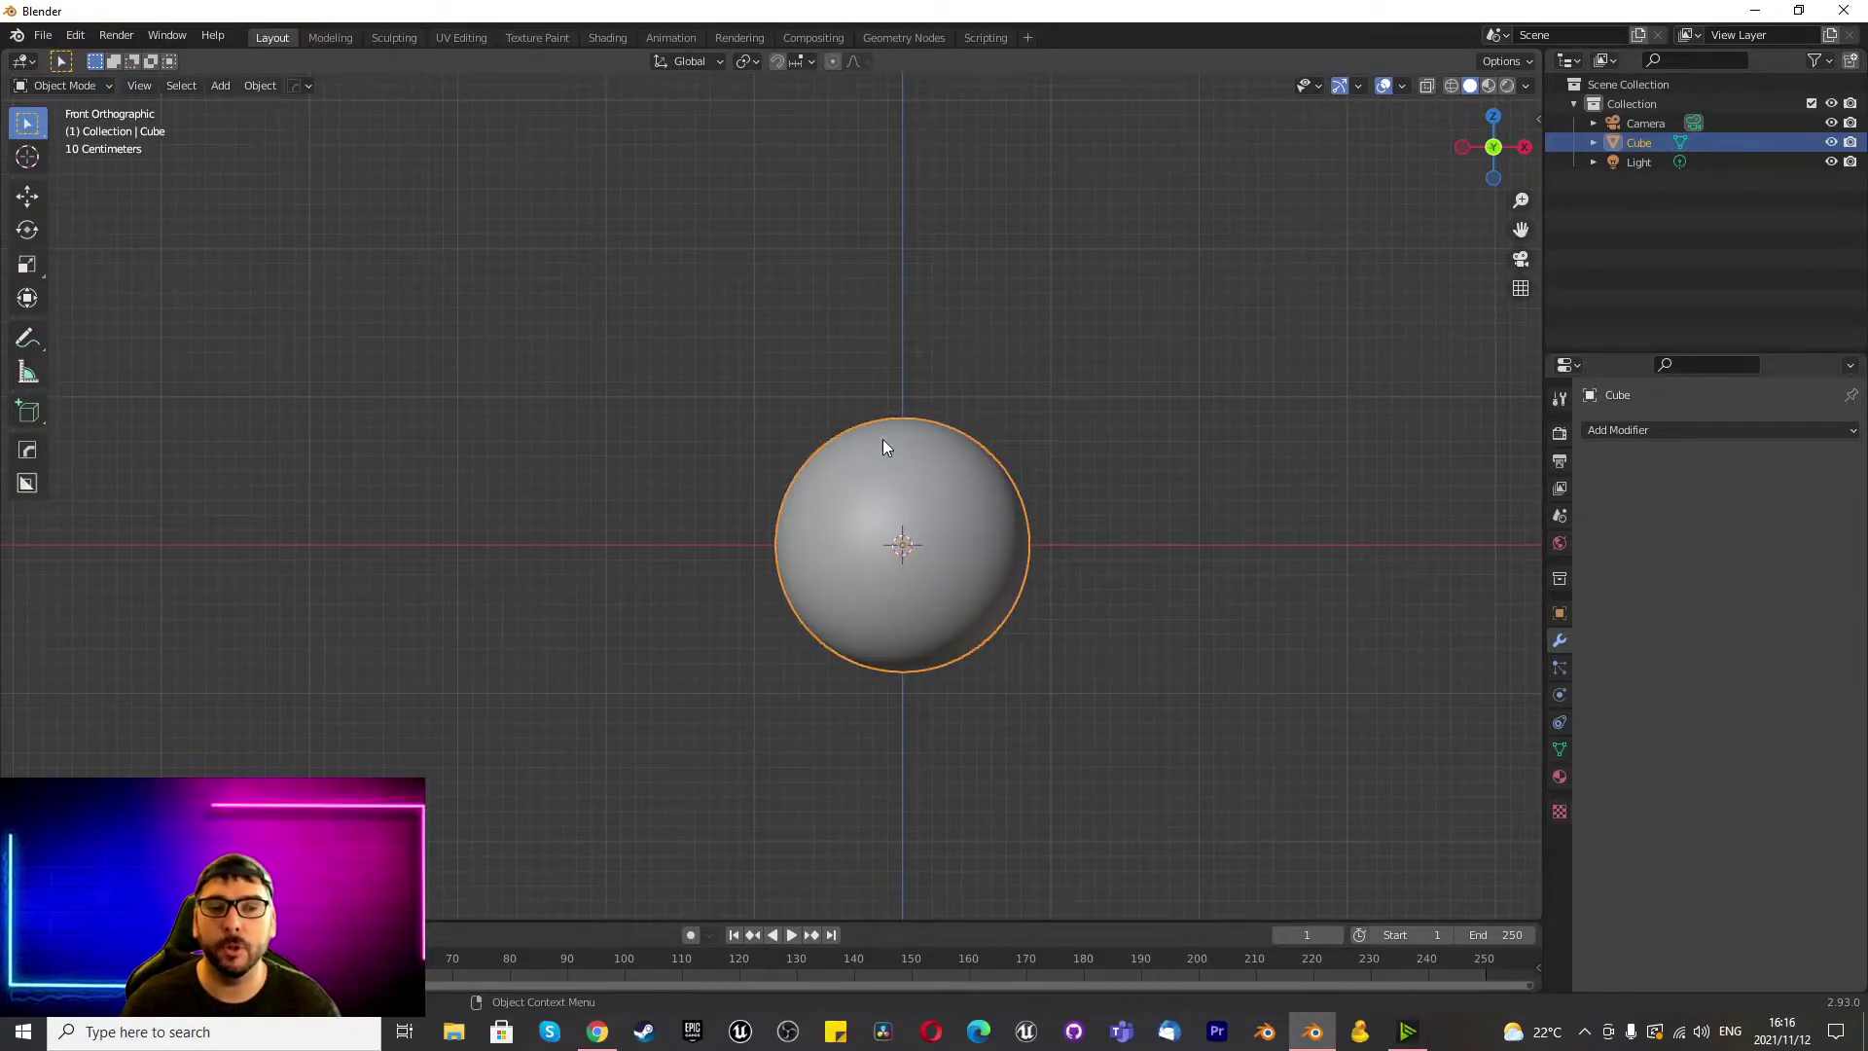
Add a UV sphere, duplicate it along X to the right, and shade it smooth.
scroll(825, 512, "up", 5)
scroll(979, 500, "down", 6)
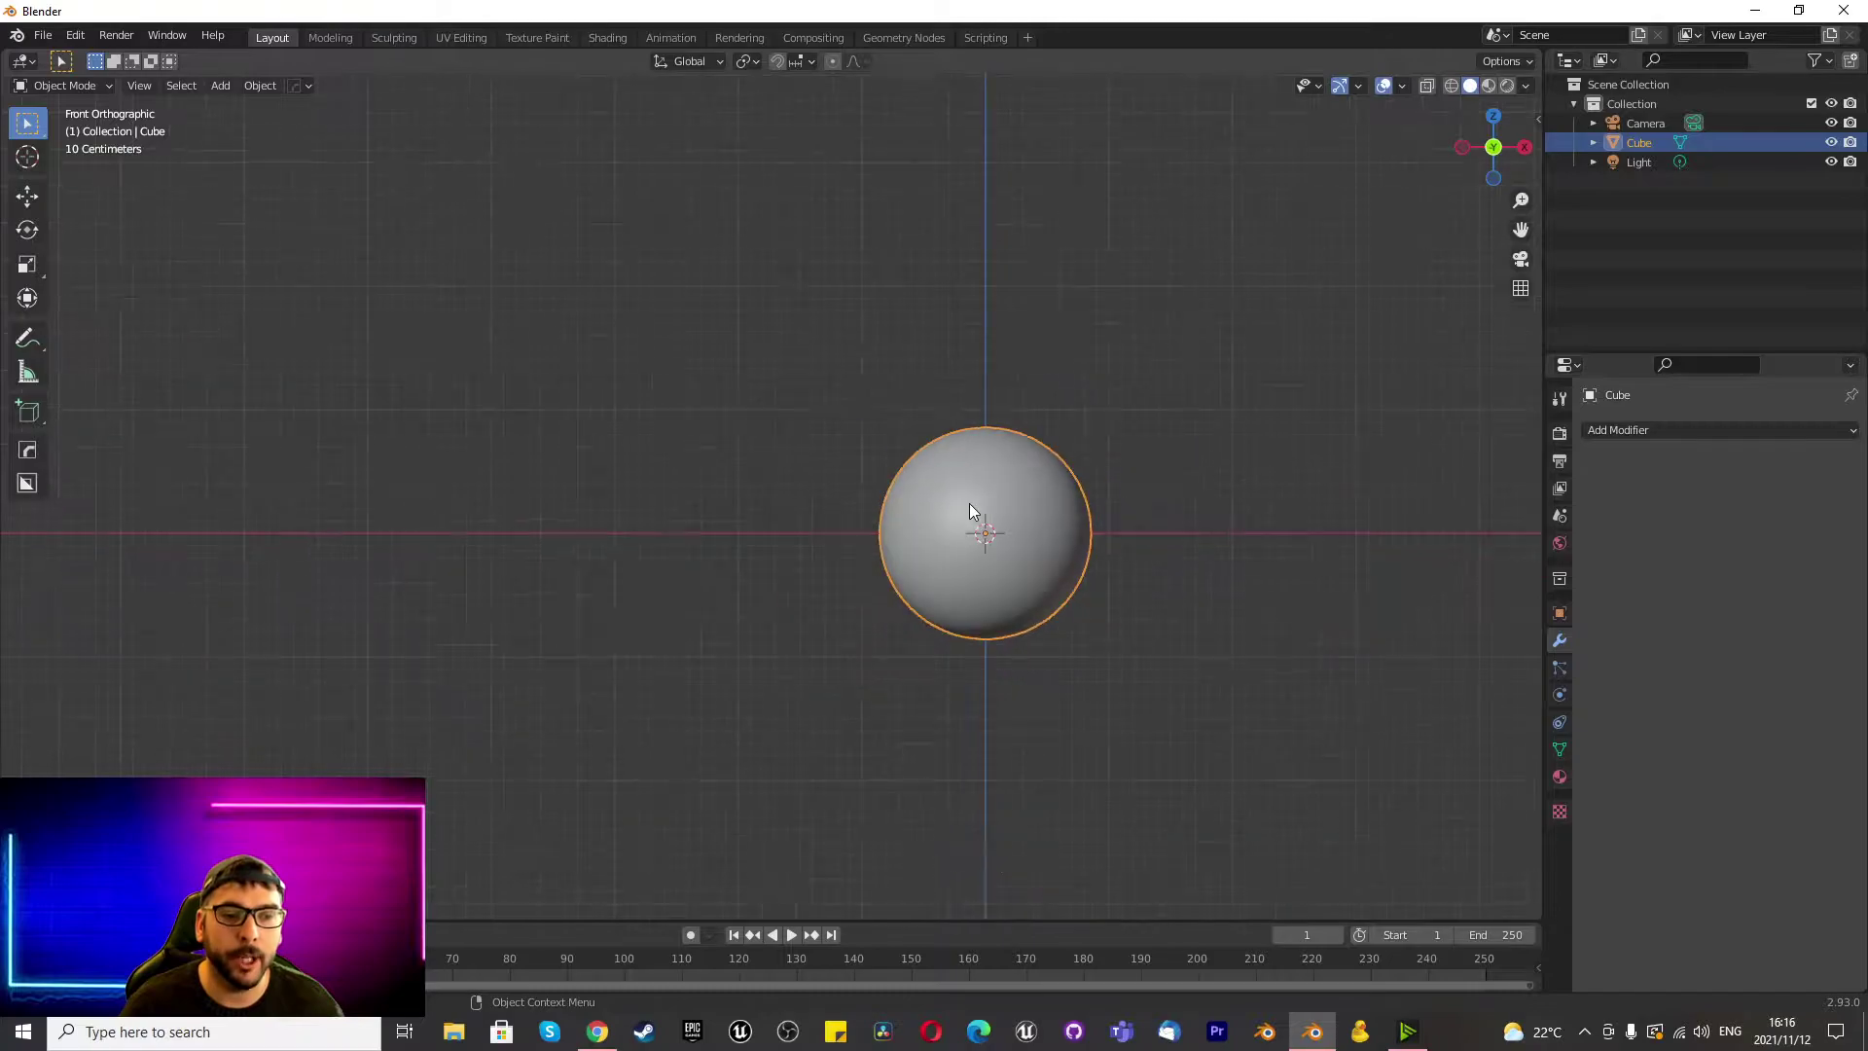
key("shift+a")
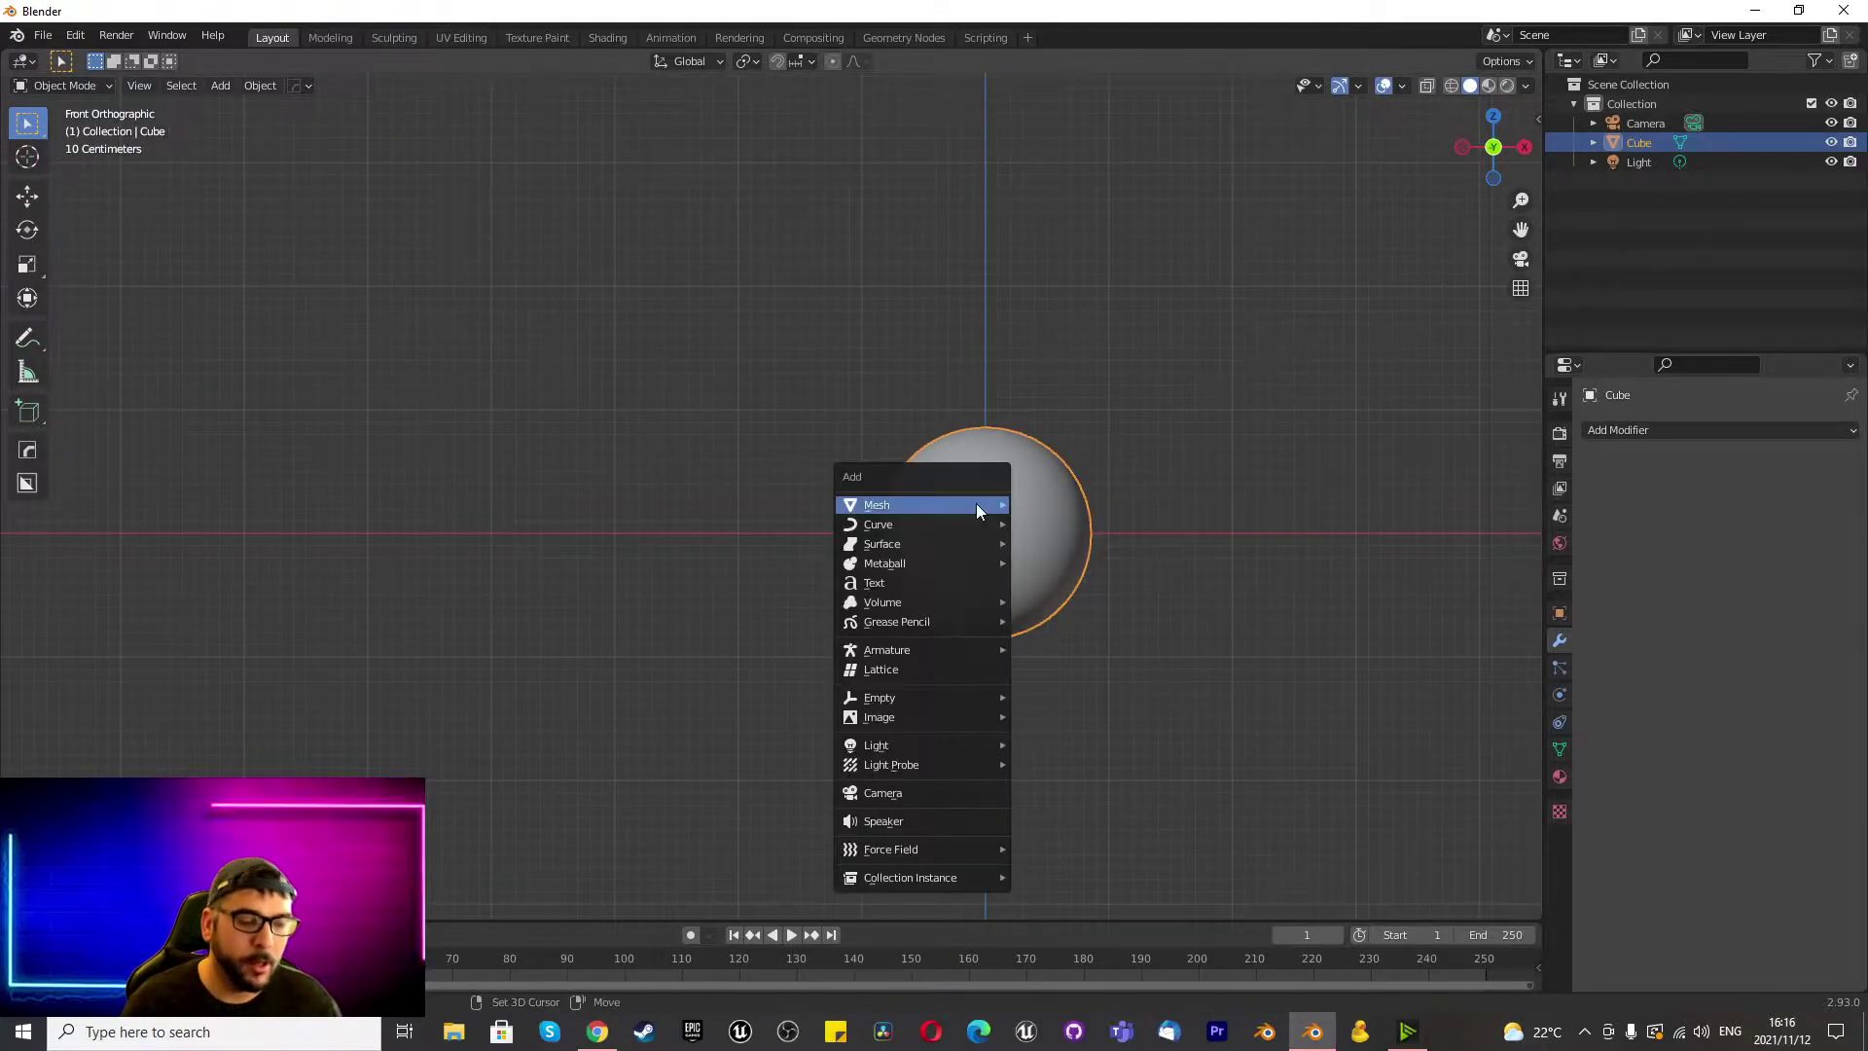
mouse_move(977, 504)
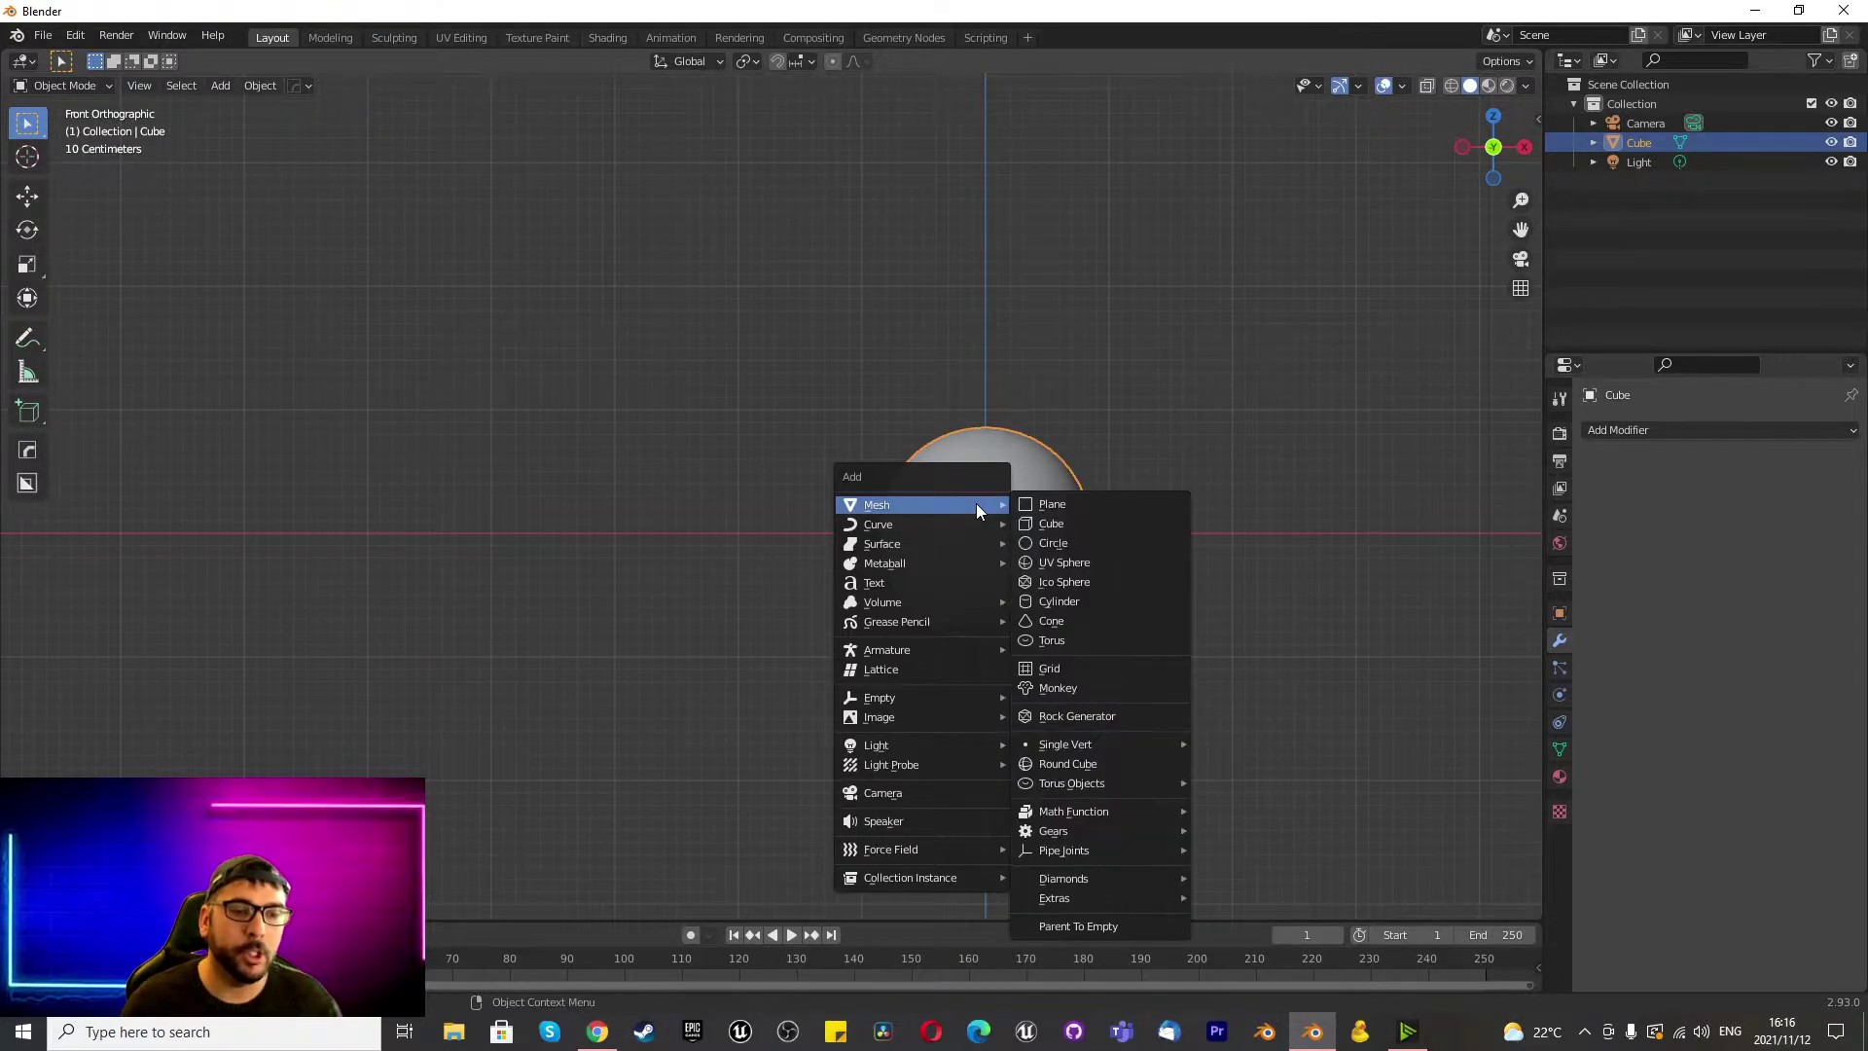
left_click(1105, 564)
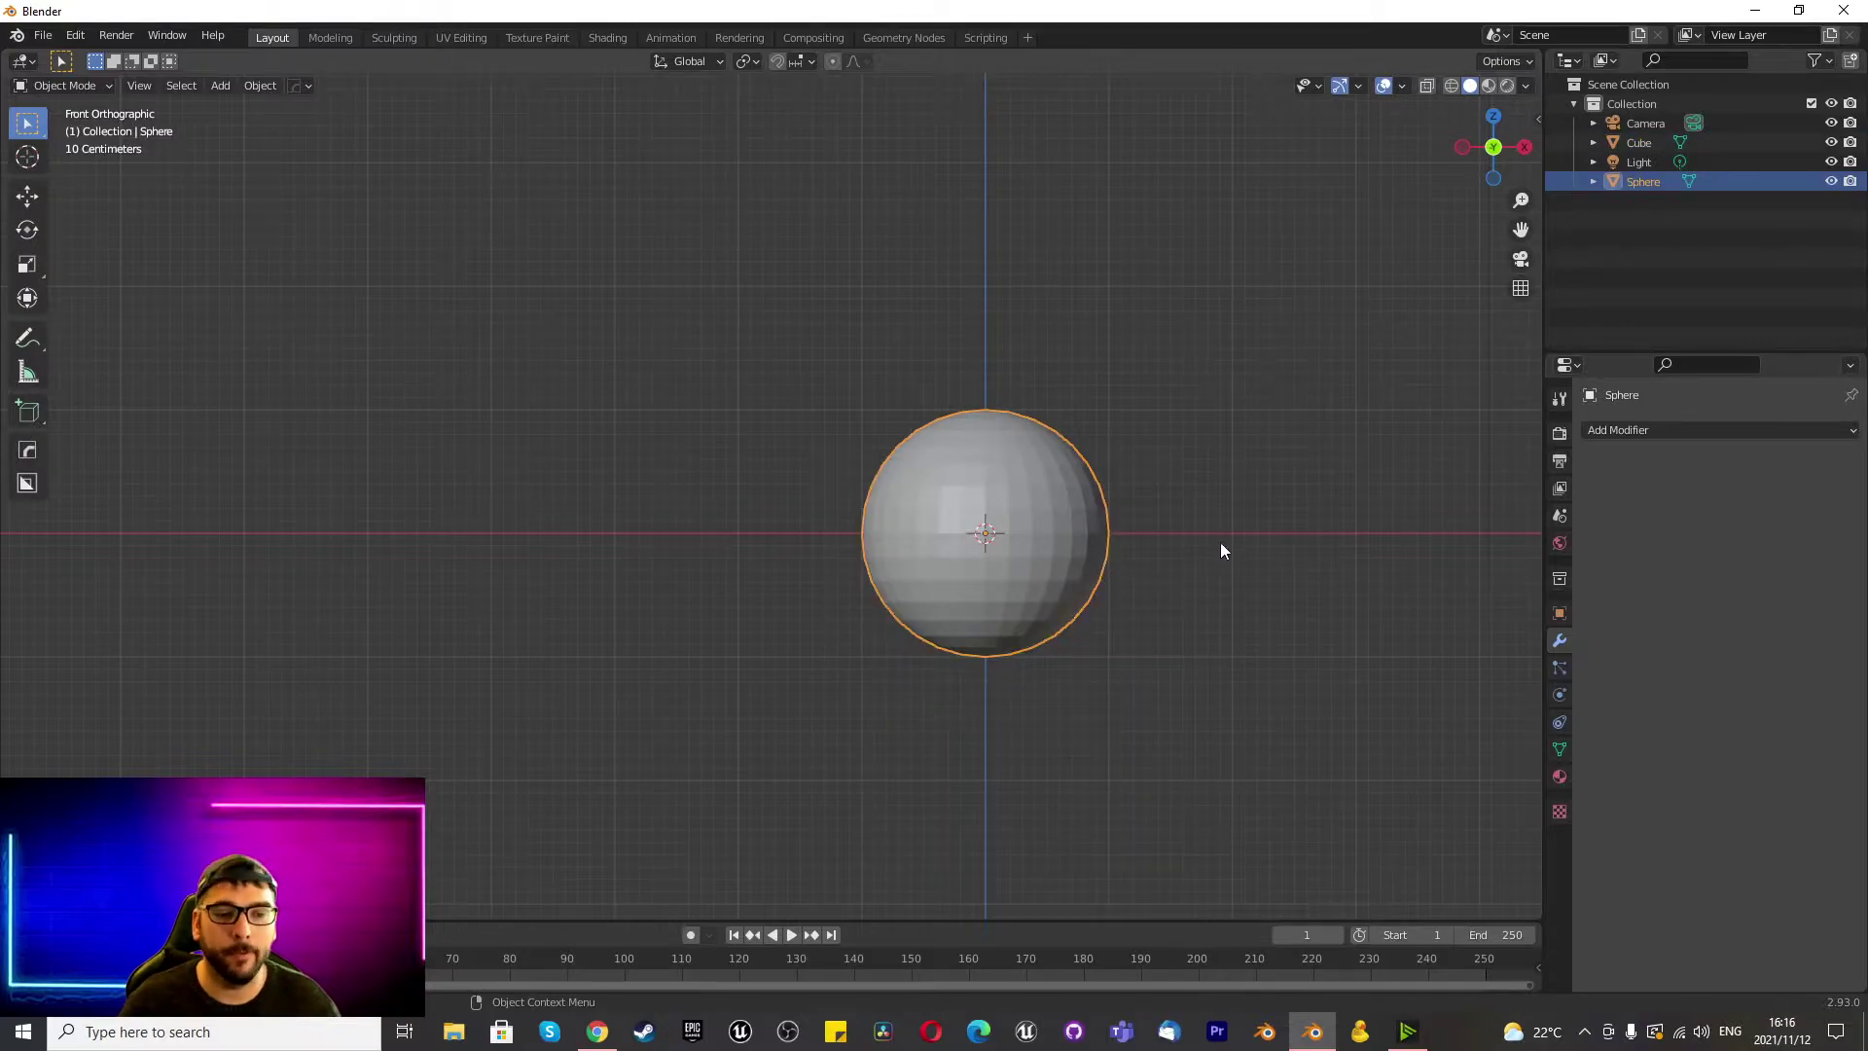
key("shift+d")
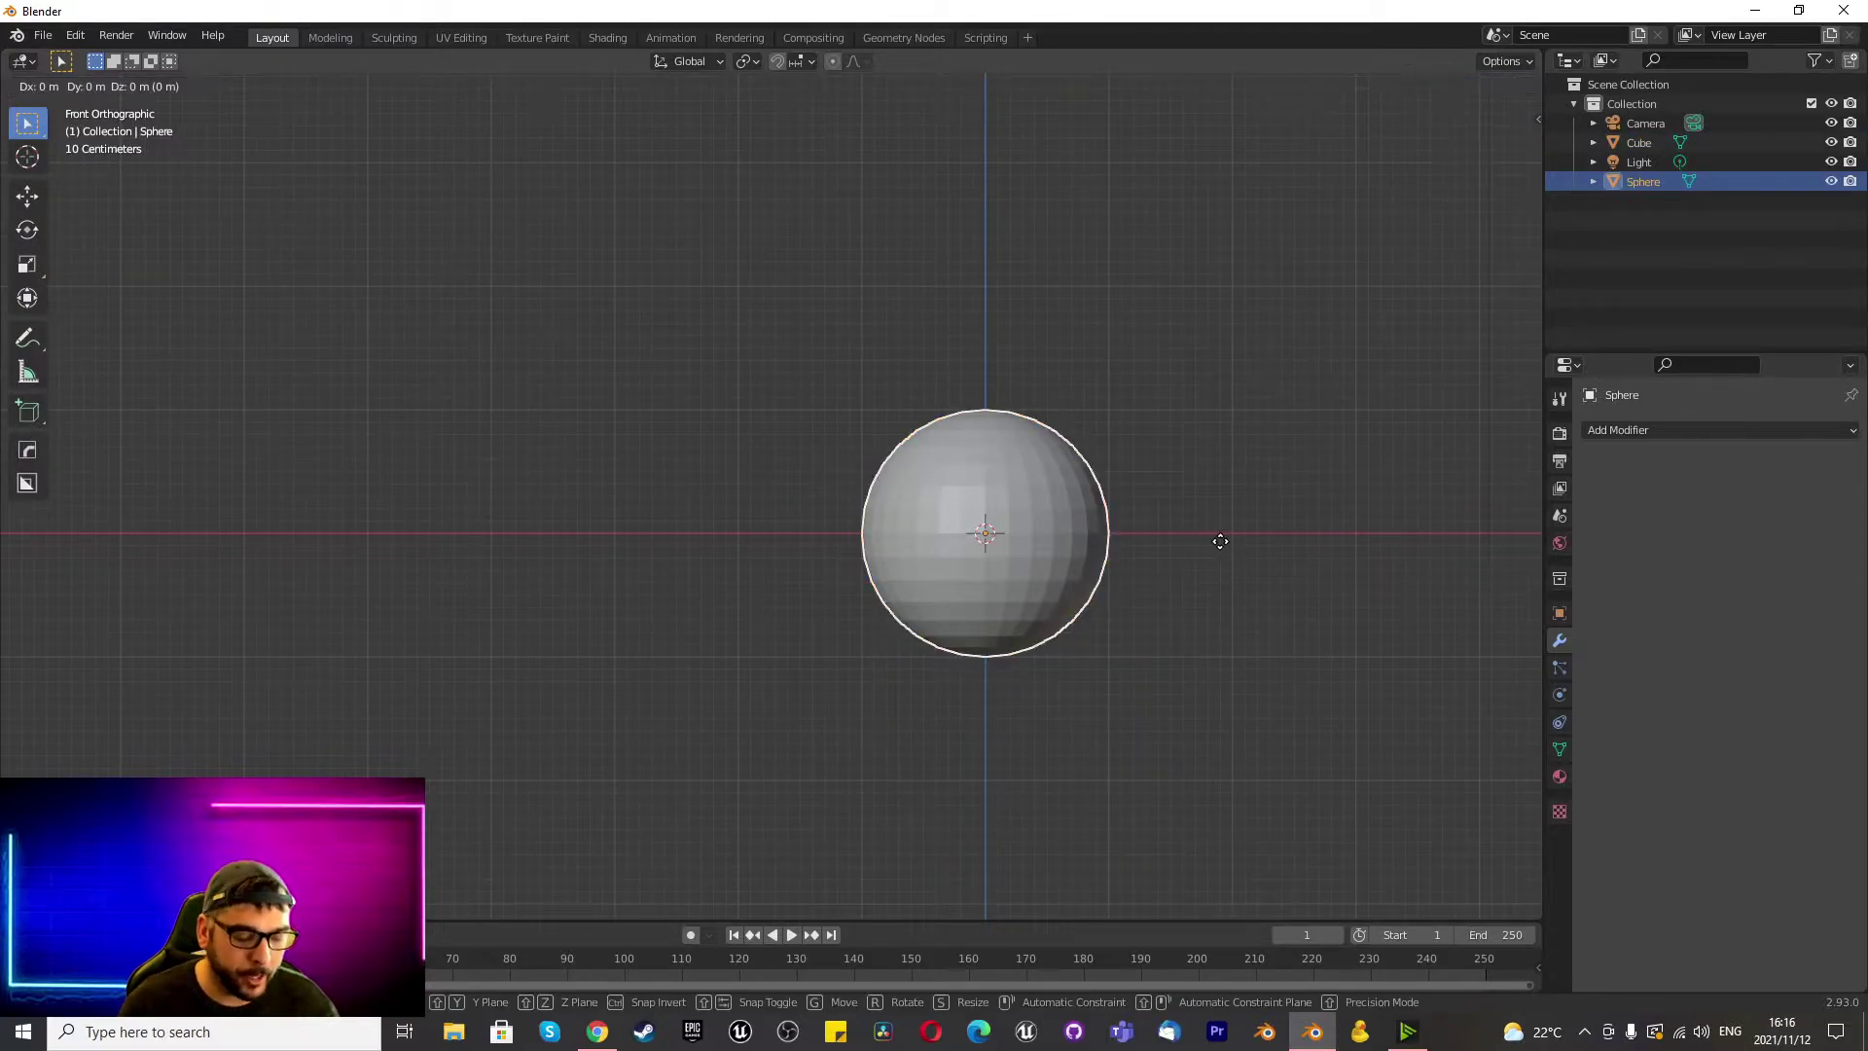
key("x")
left_click(1456, 541)
right_click(1288, 550)
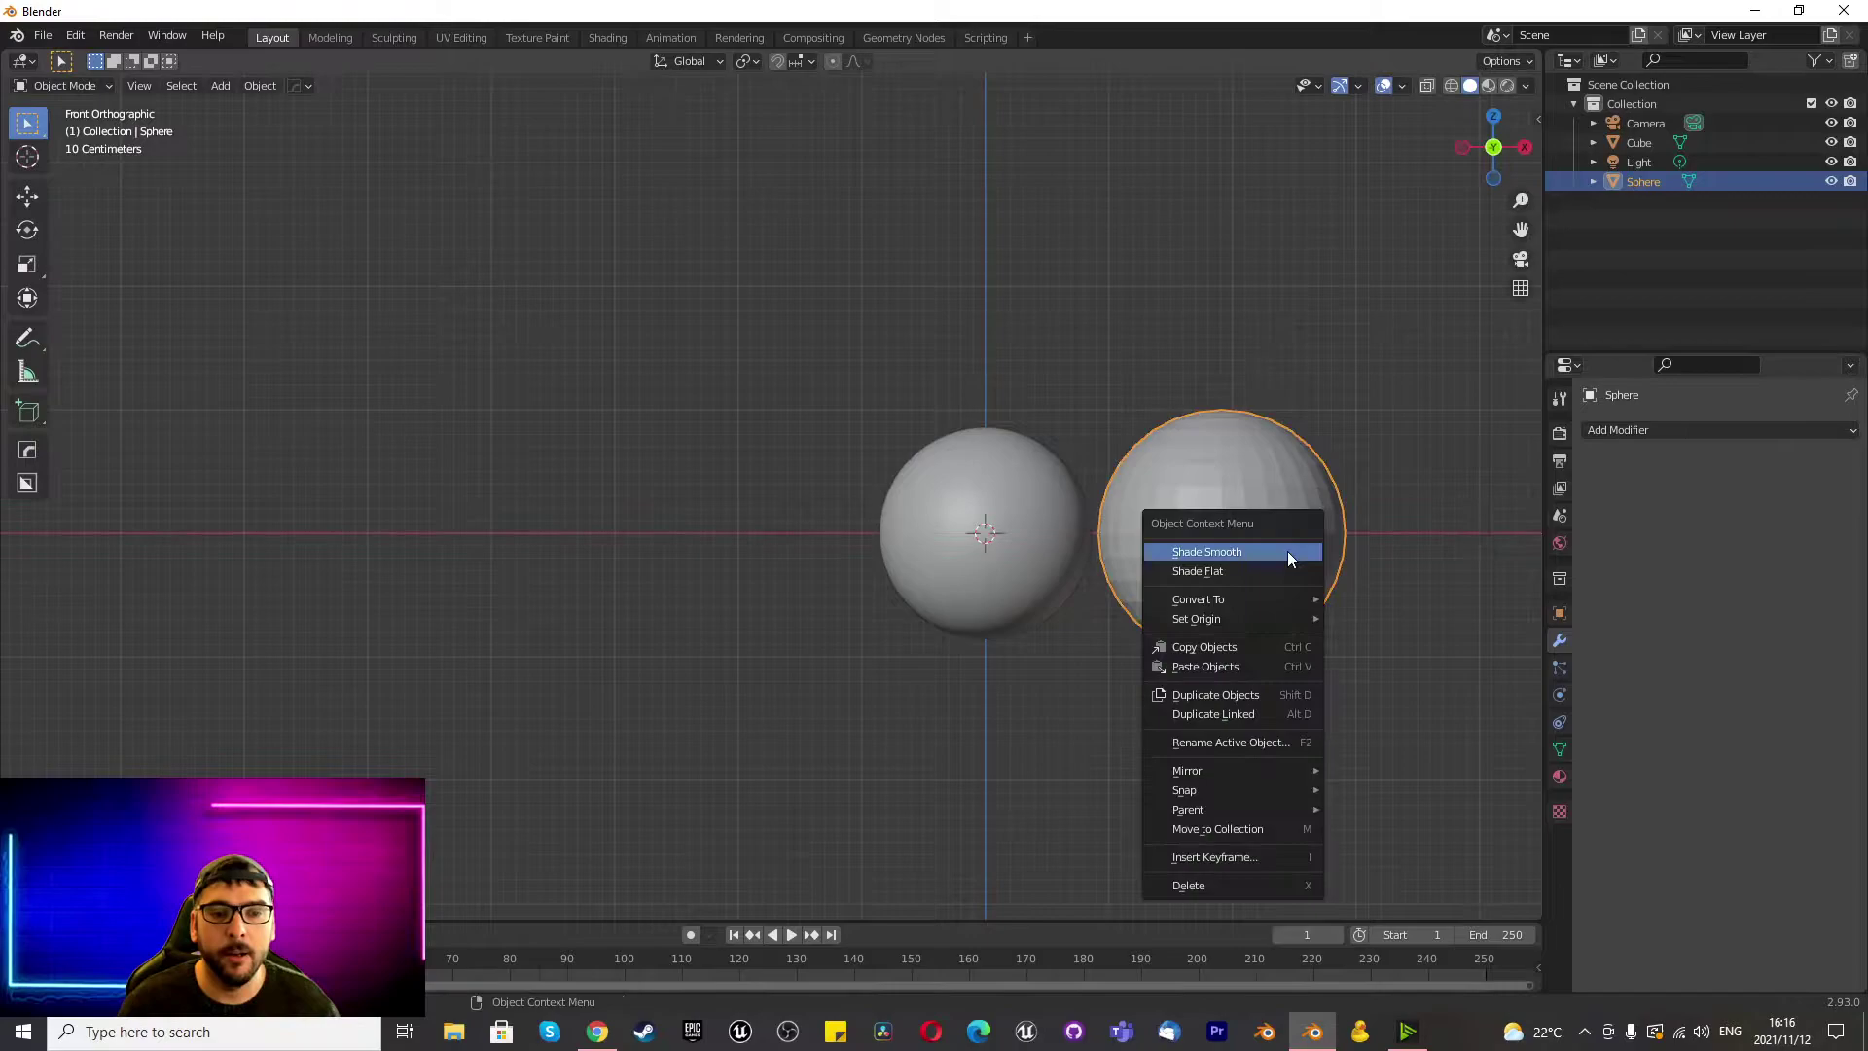
left_click(1286, 551)
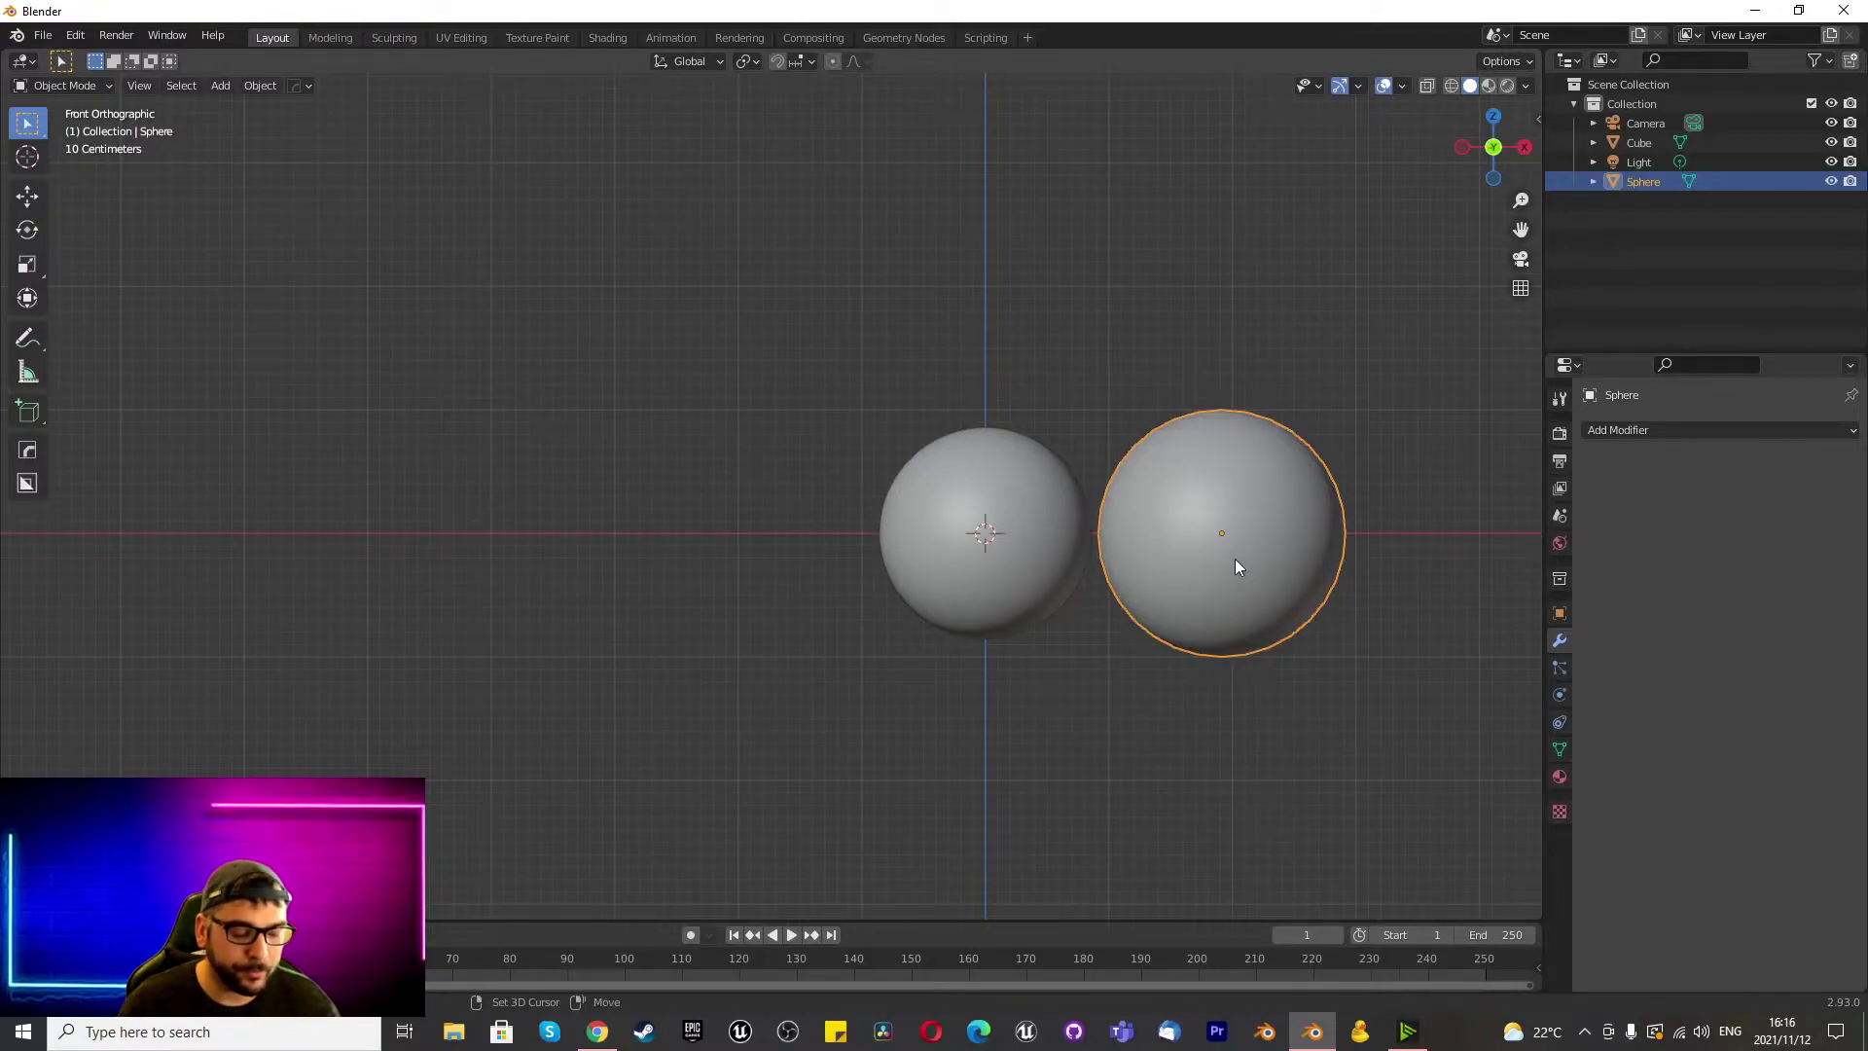
Add an icosphere and move it along X to the left of the other spheres.
key("shift+a")
mouse_move(1235, 559)
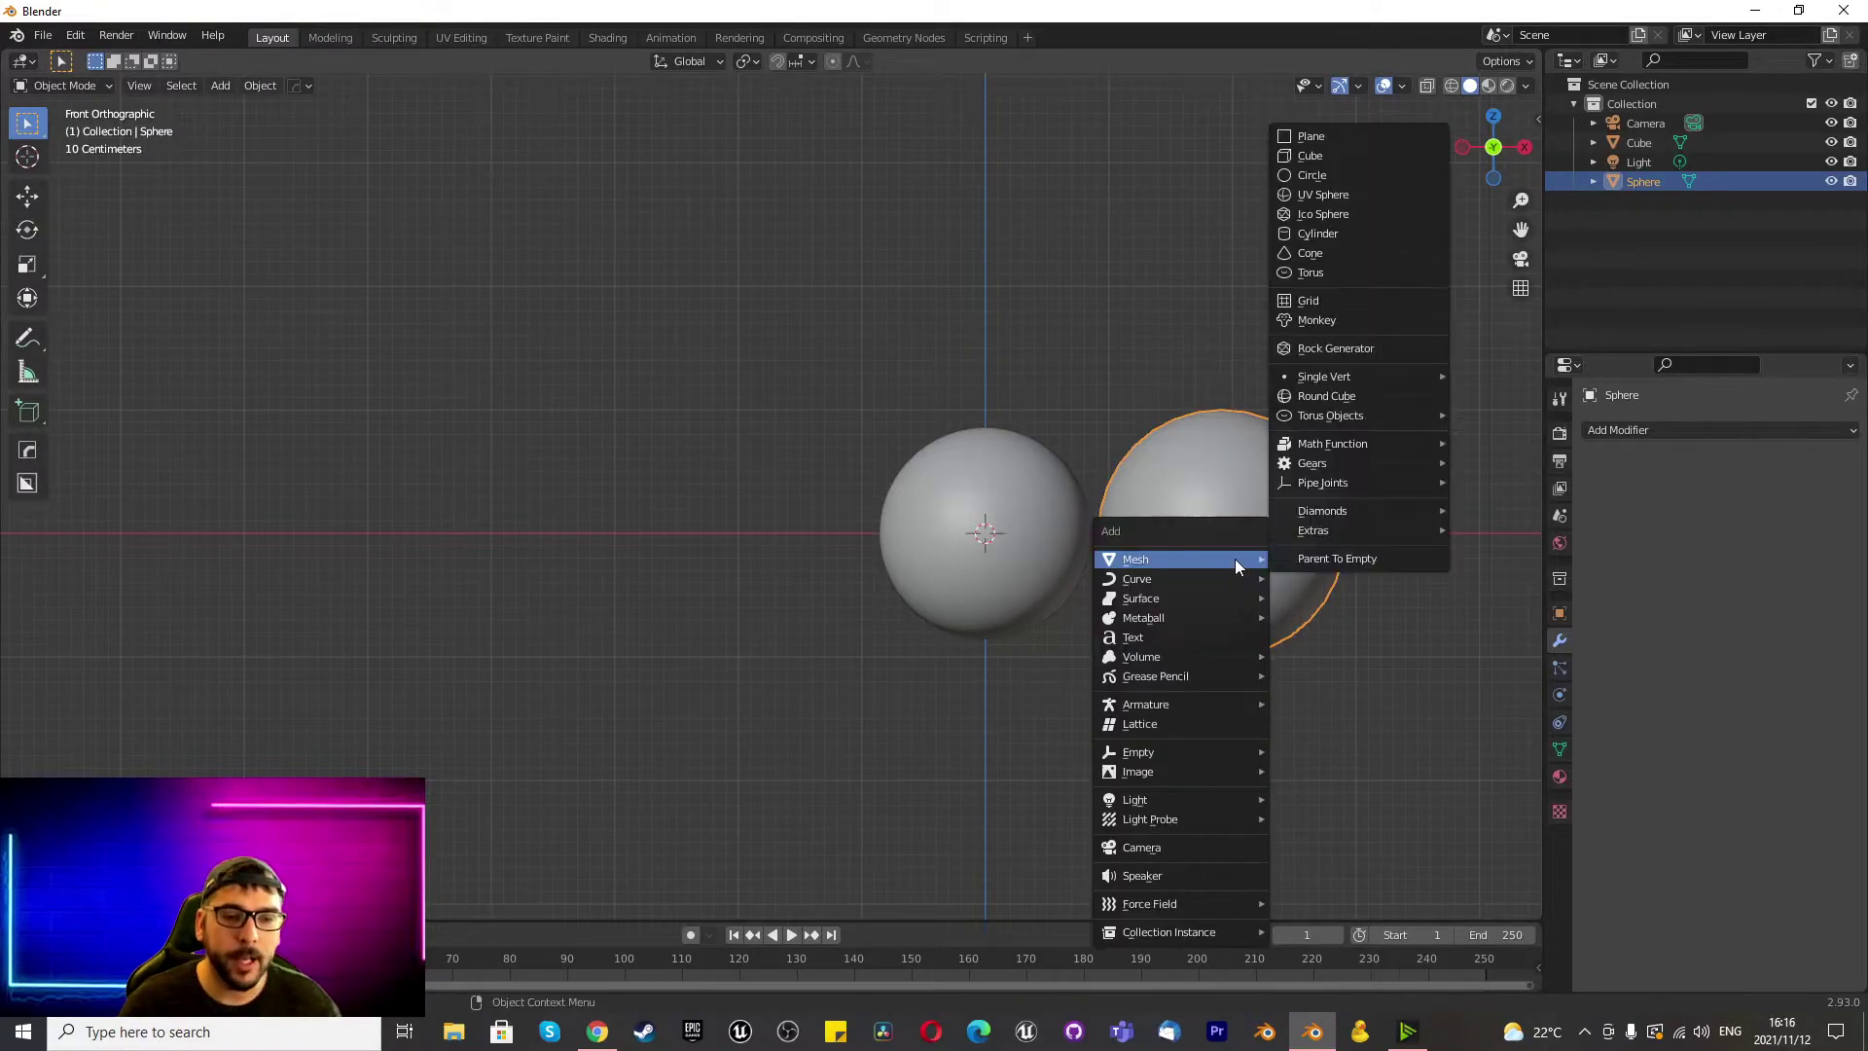
left_click(1328, 212)
key("g")
key("x")
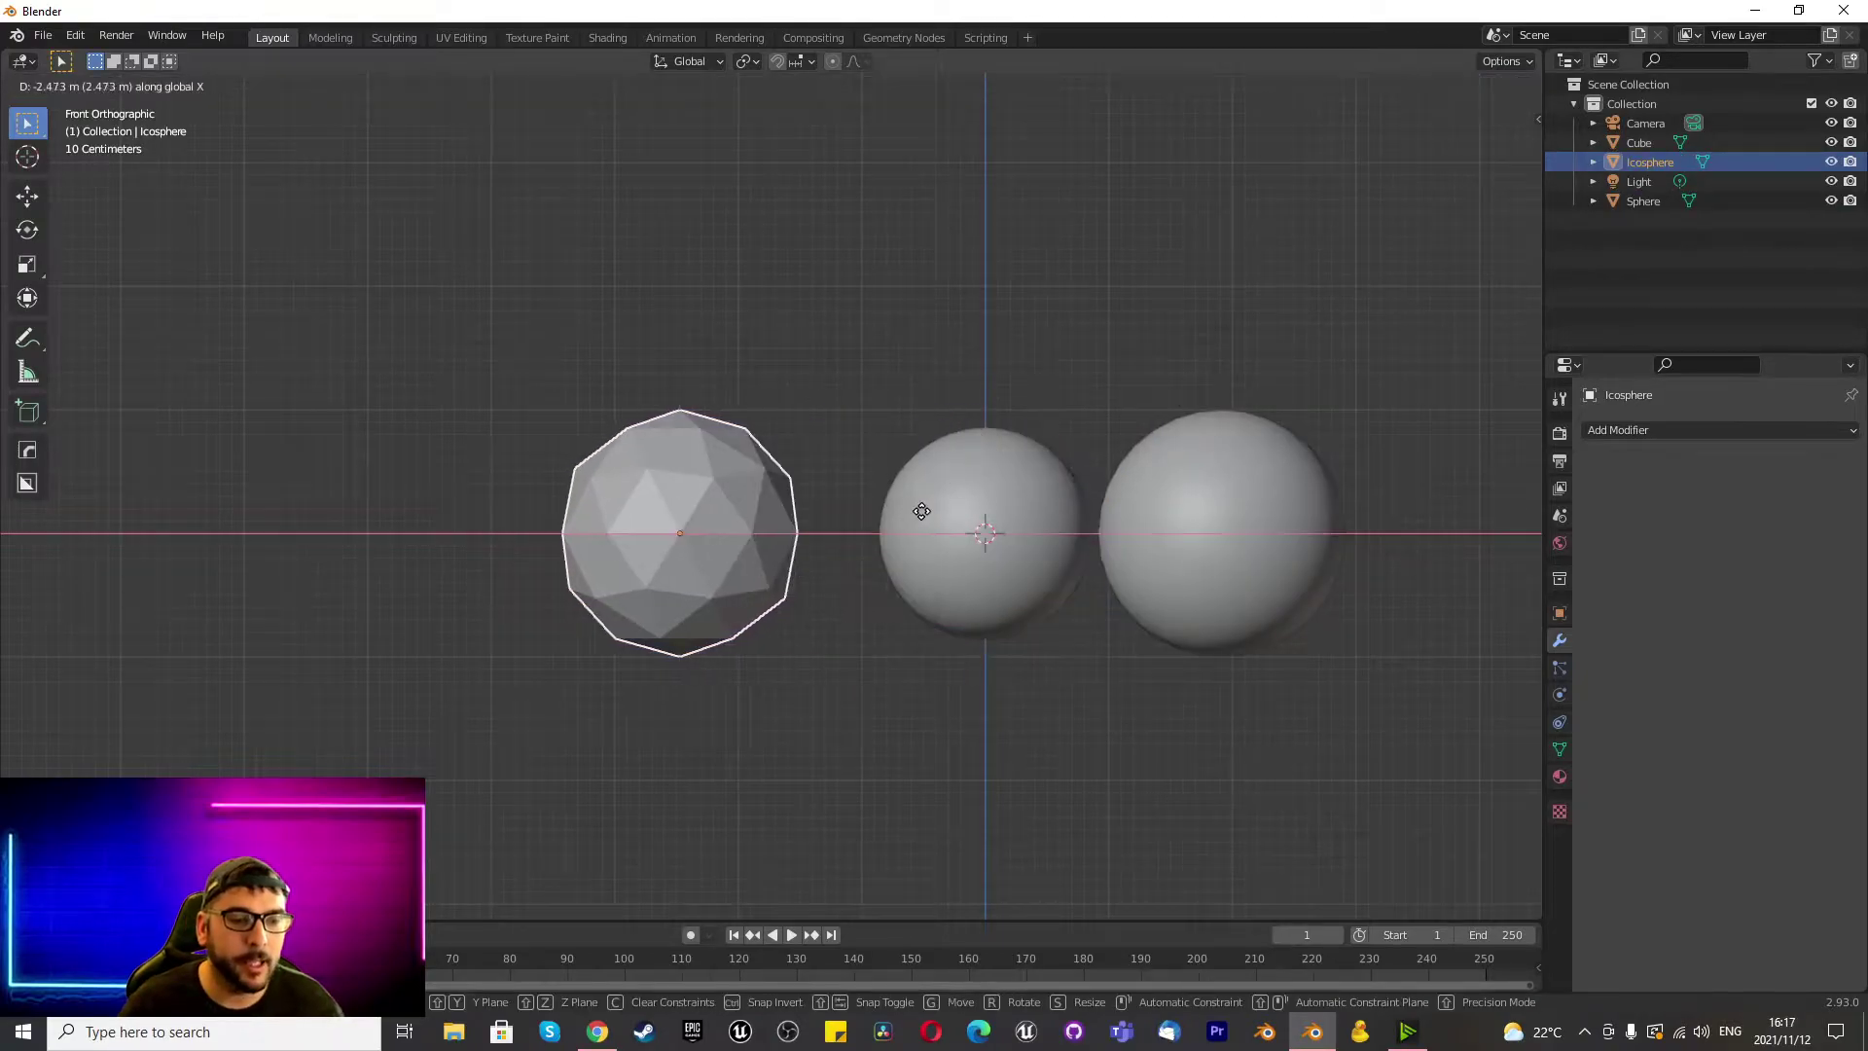
left_click(976, 518)
Give the icosphere a Subdivision Surface modifier at viewport and render level 5, then select the right sphere.
left_click(1687, 434)
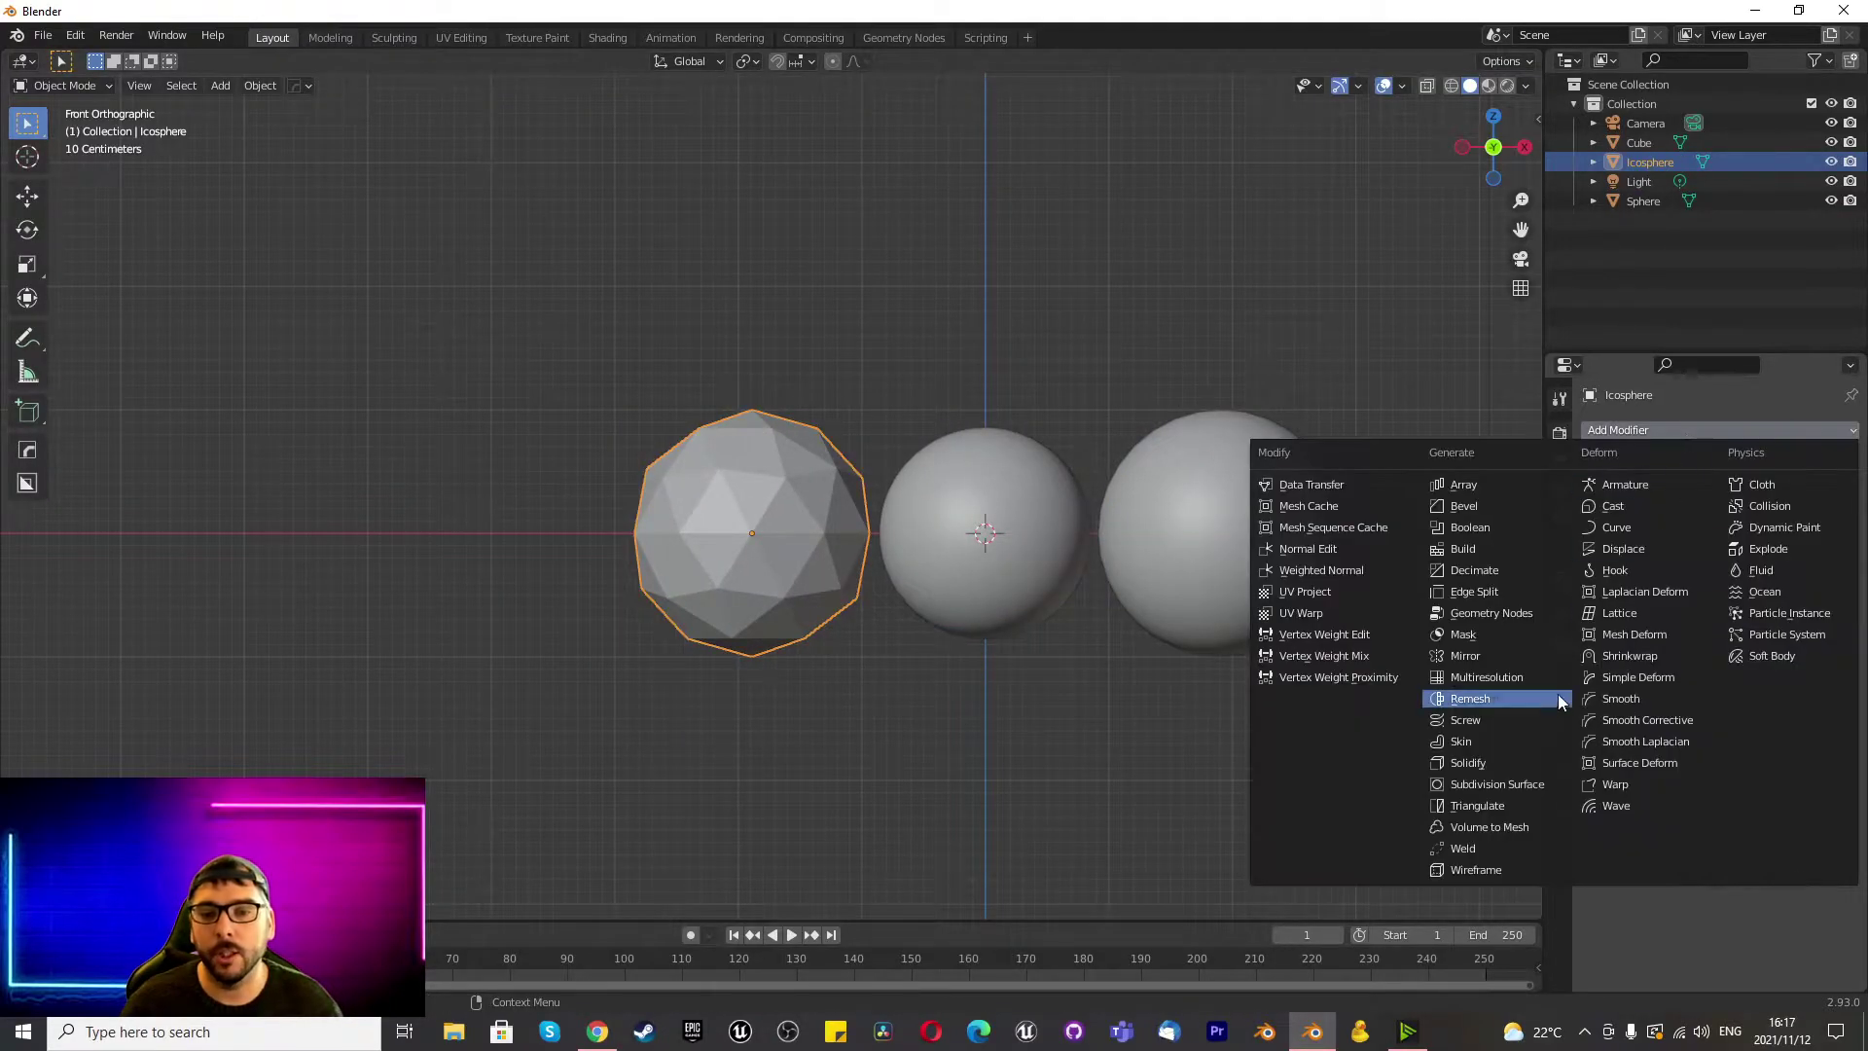
left_click(1518, 784)
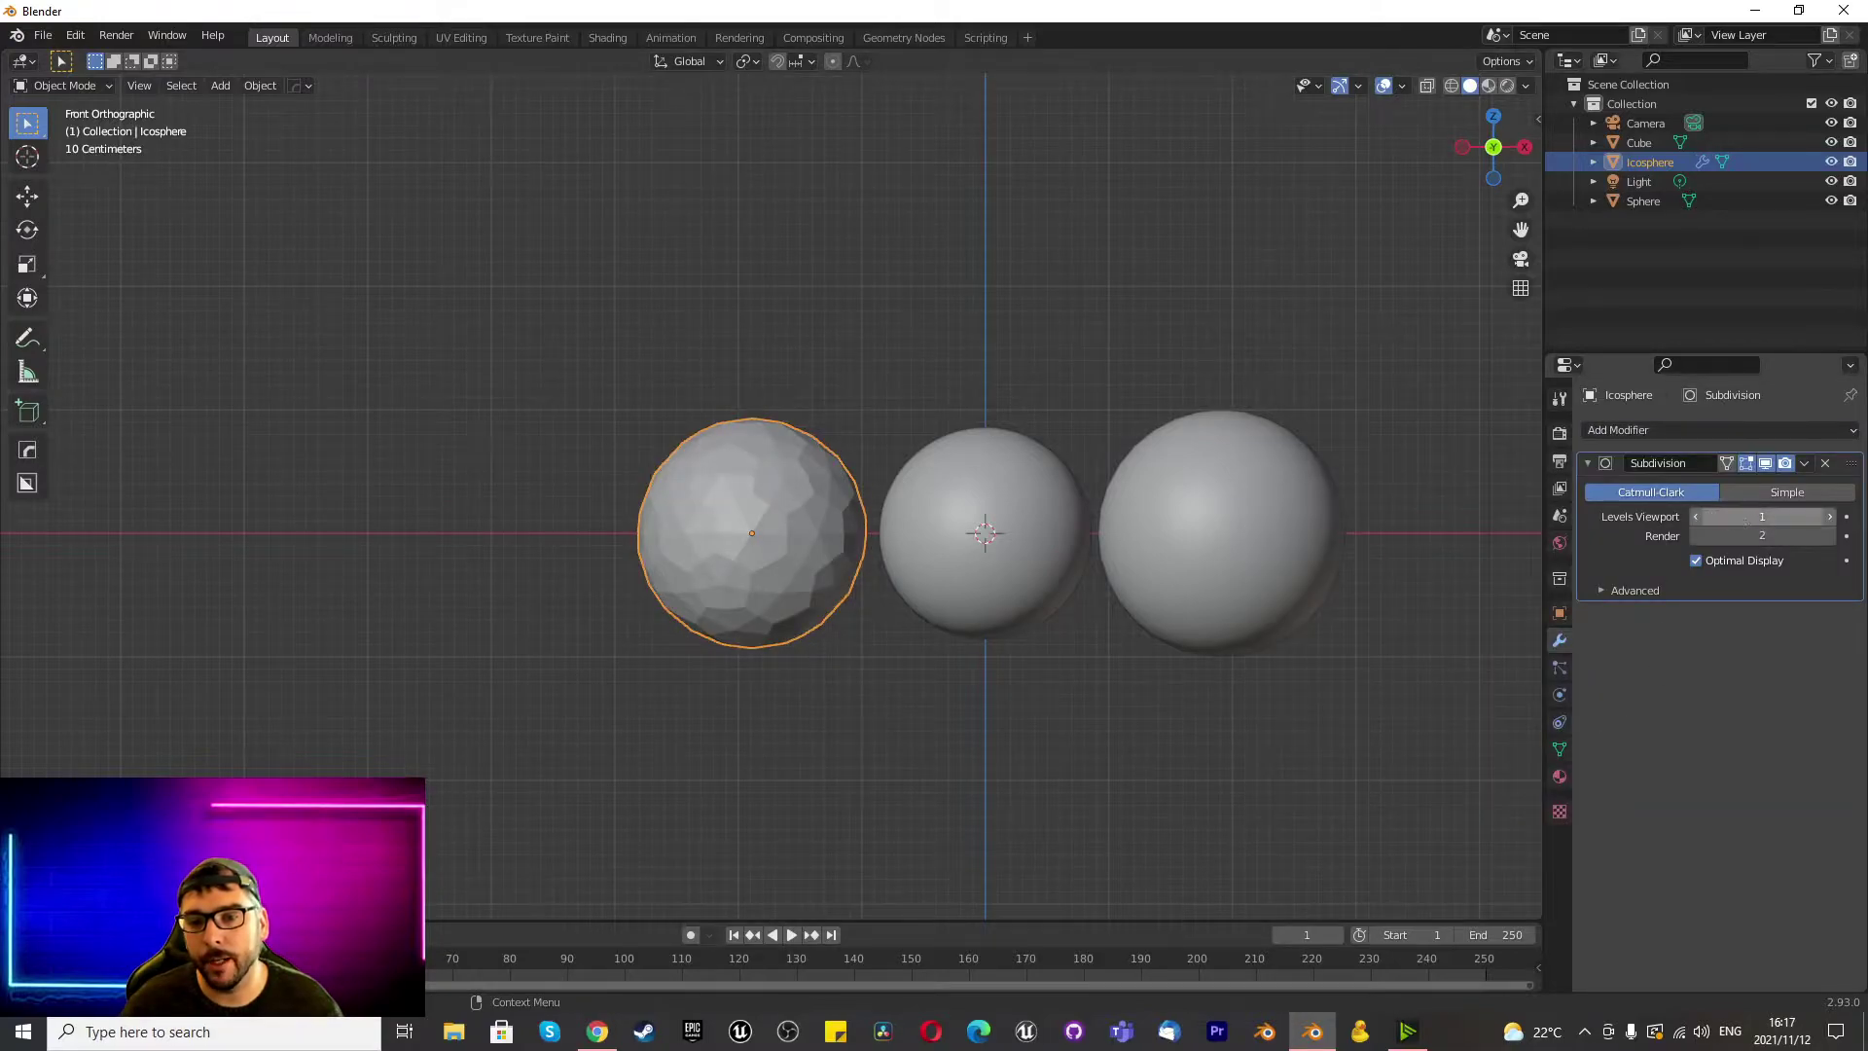
left_click_drag(1737, 525, 1810, 524)
left_click(1742, 536)
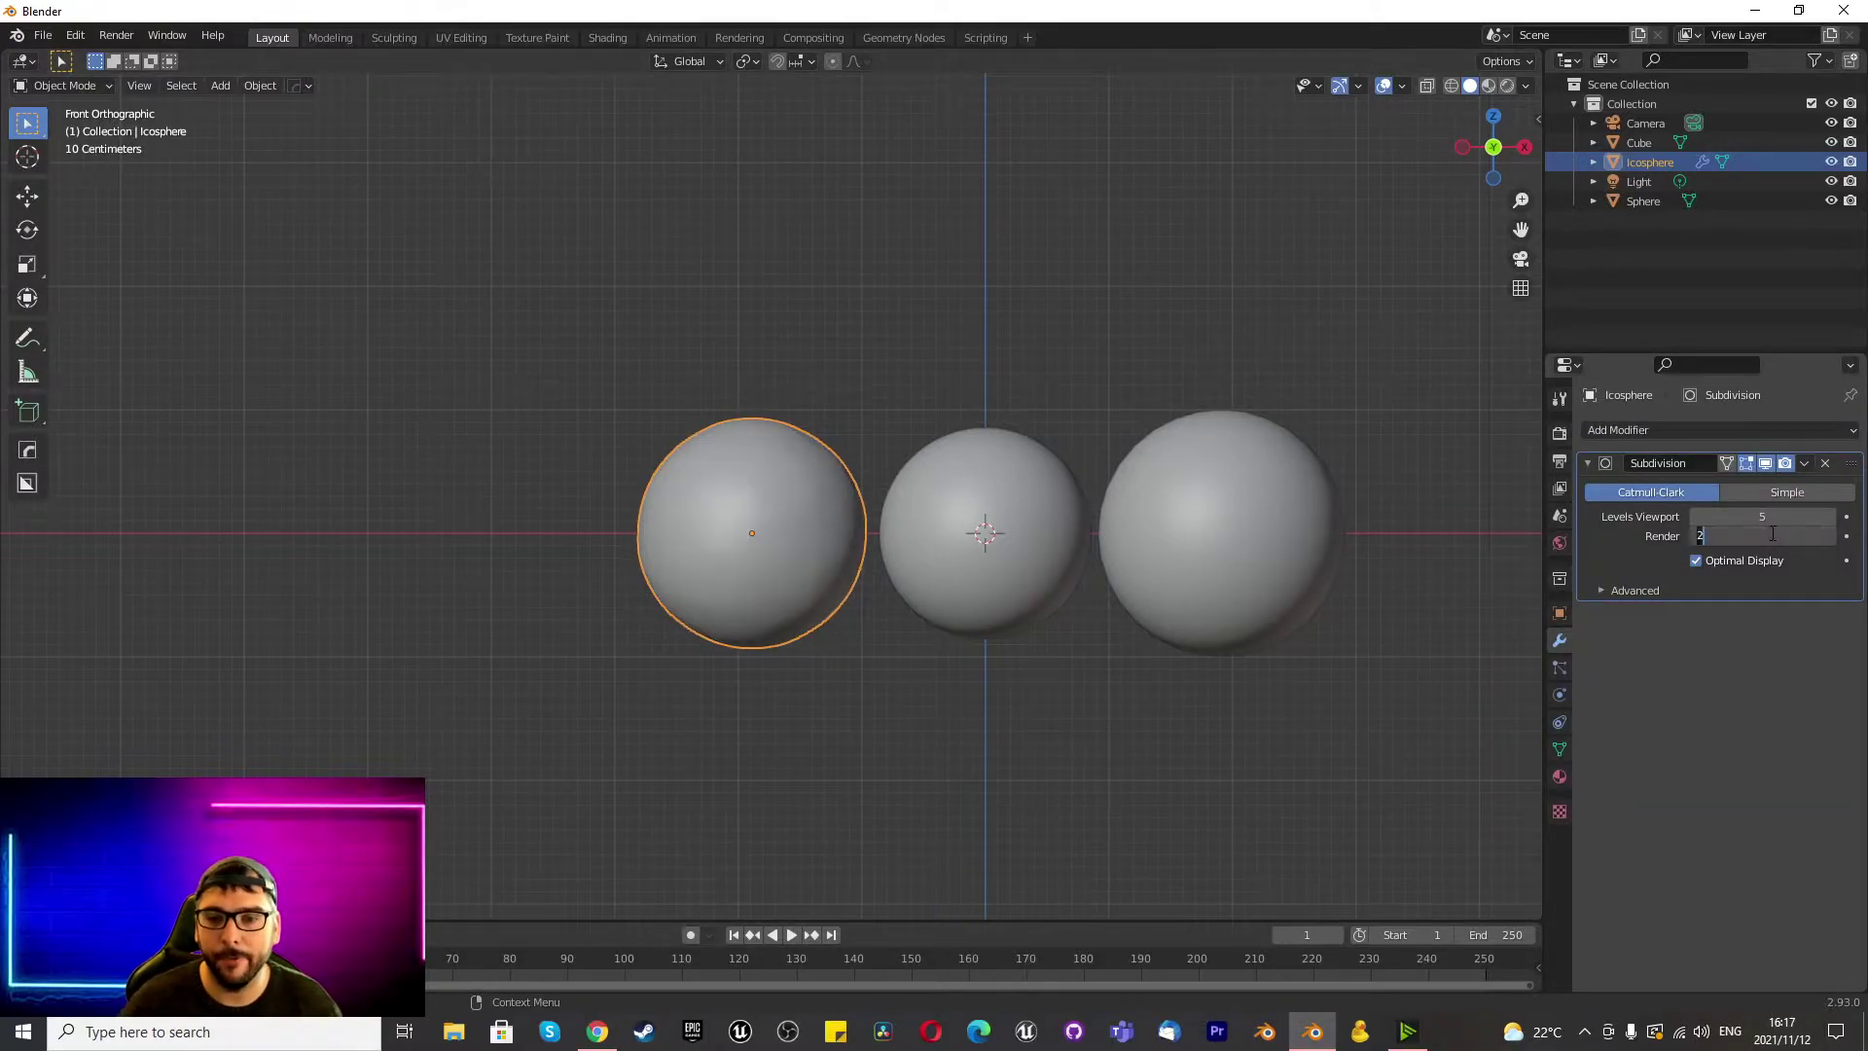
type("5")
key("Return")
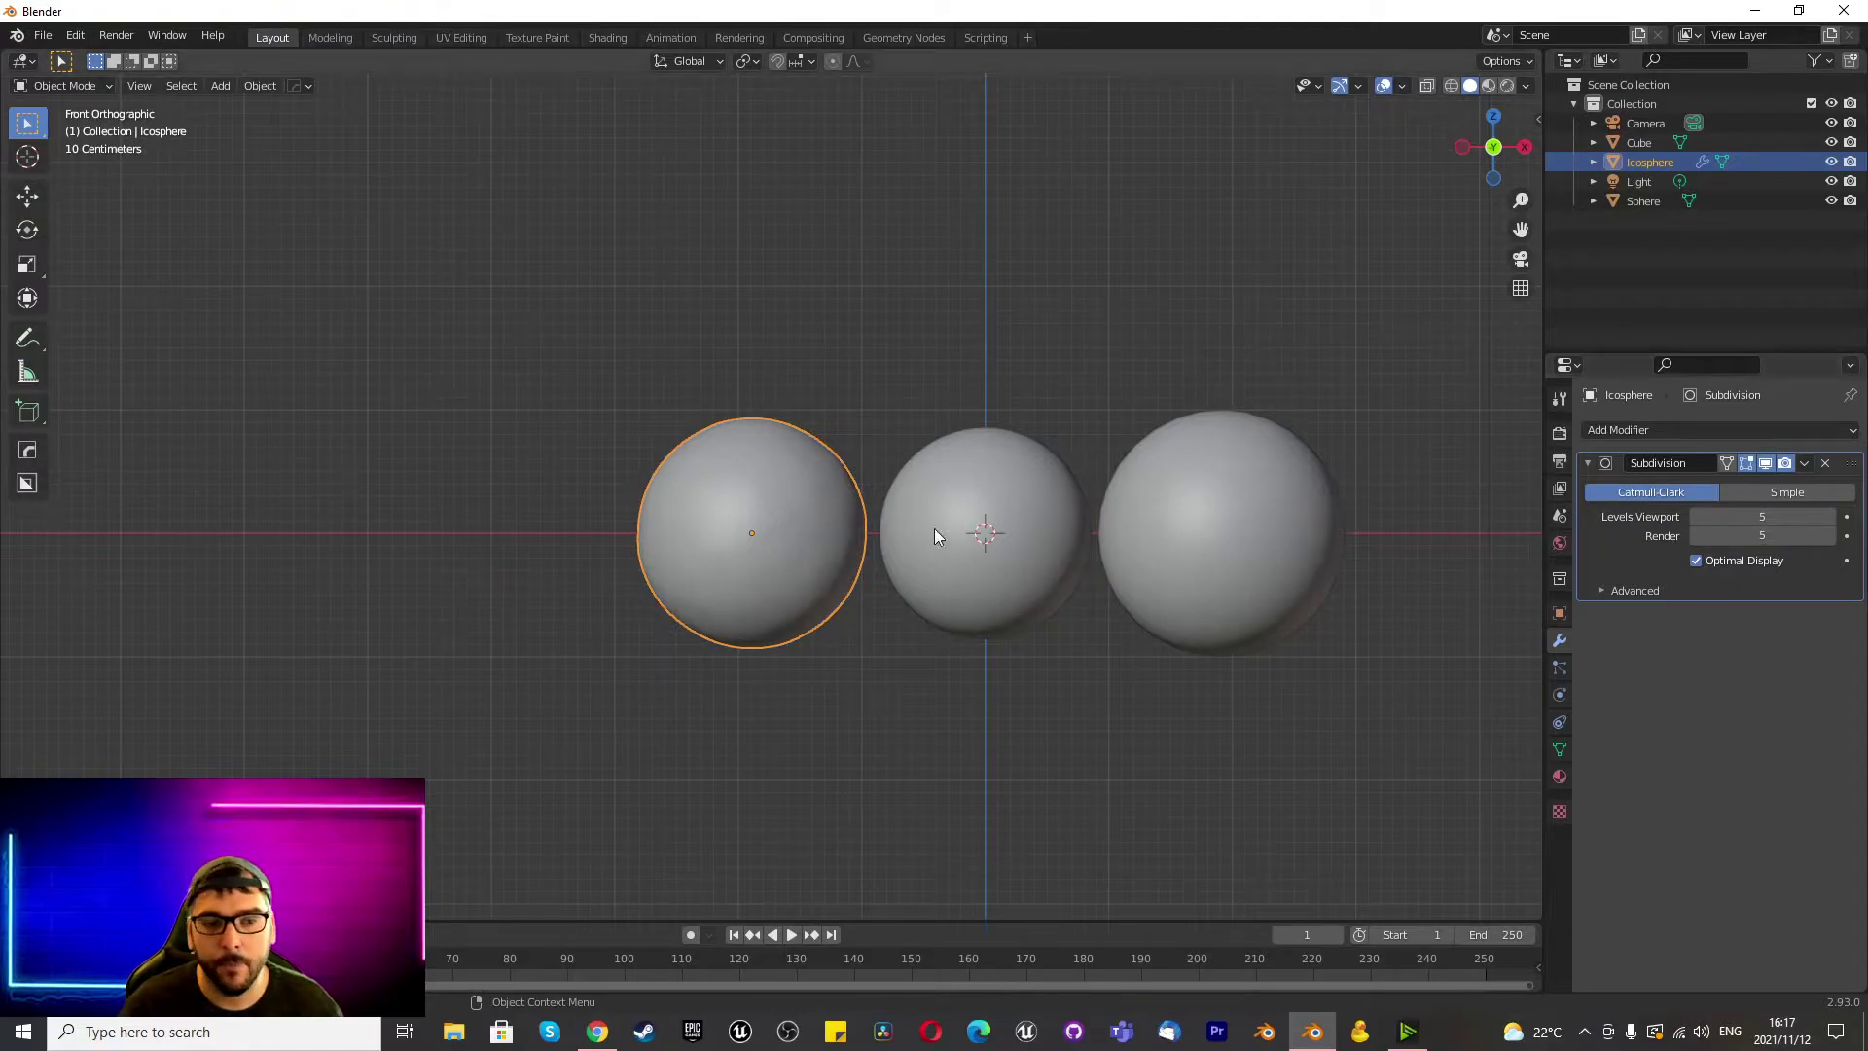
right_click(693, 555)
left_click(1228, 524)
right_click(1229, 525)
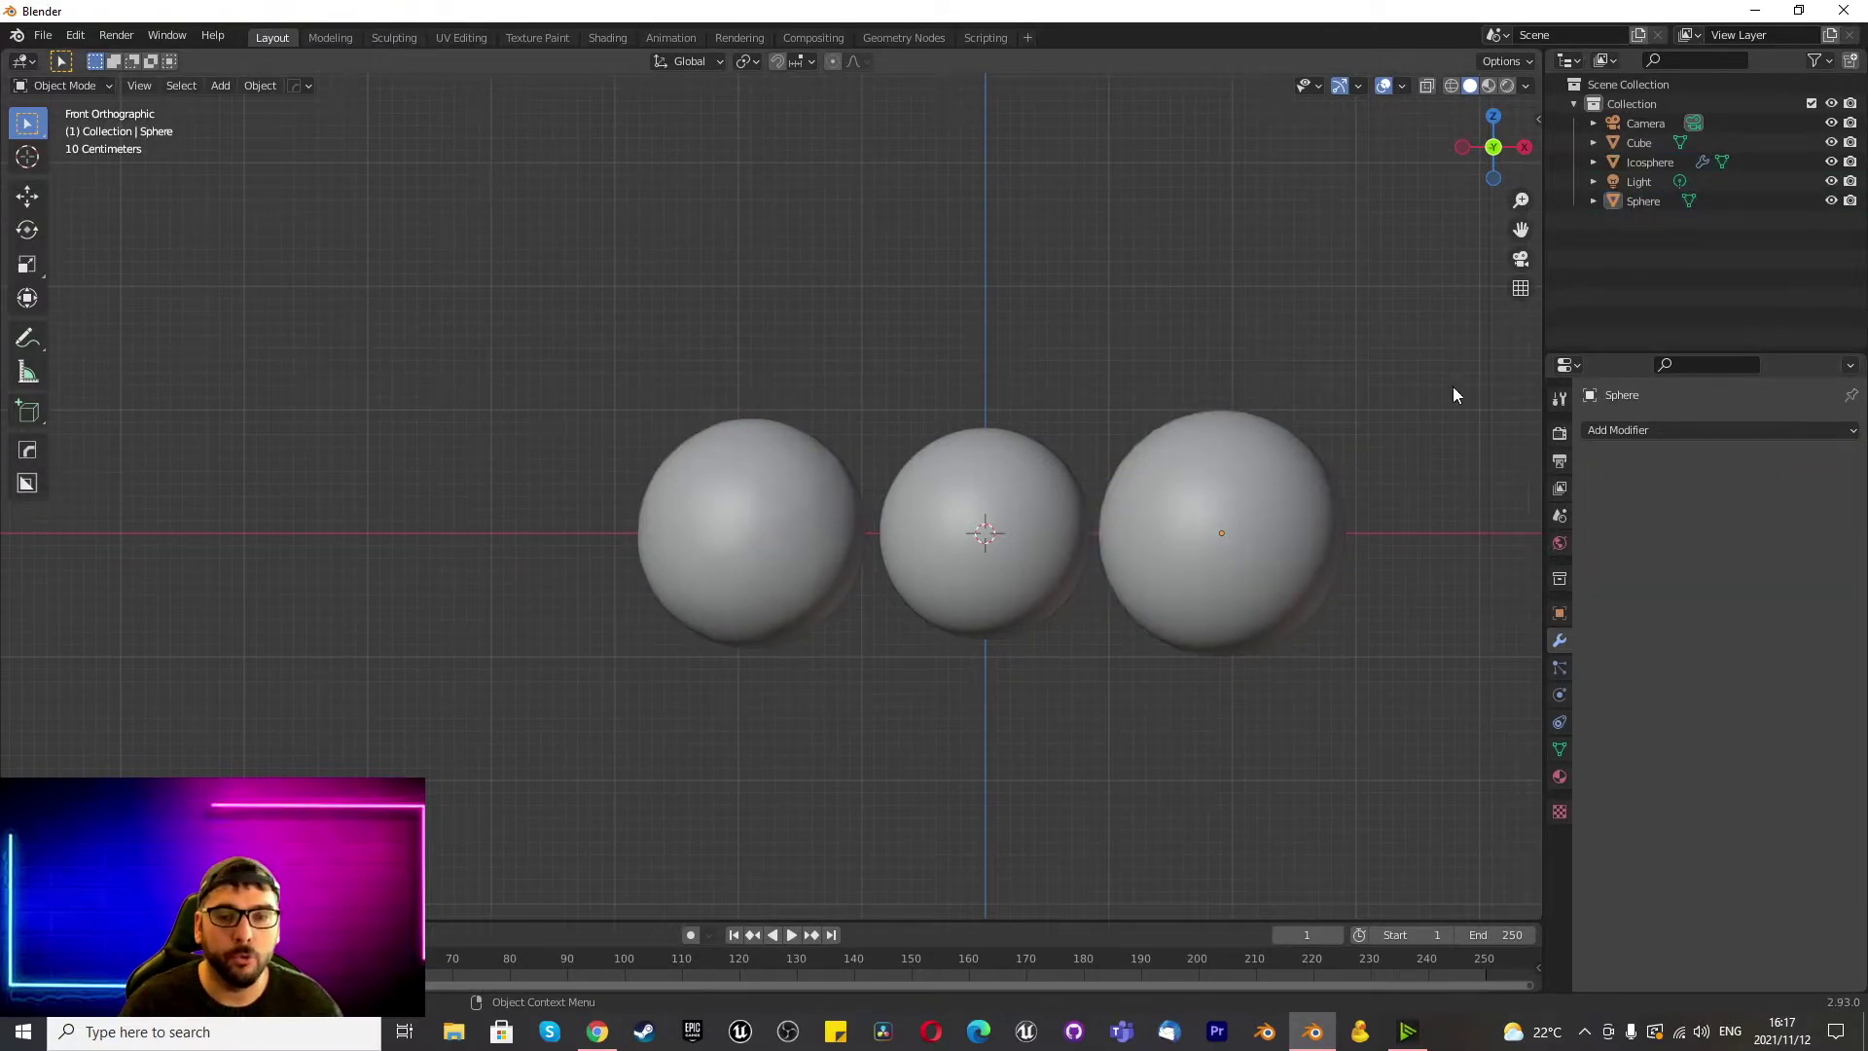
Preview the spheres in rendered shading through the camera and turn the enlarged timeline into a Shader Editor.
left_click(1559, 432)
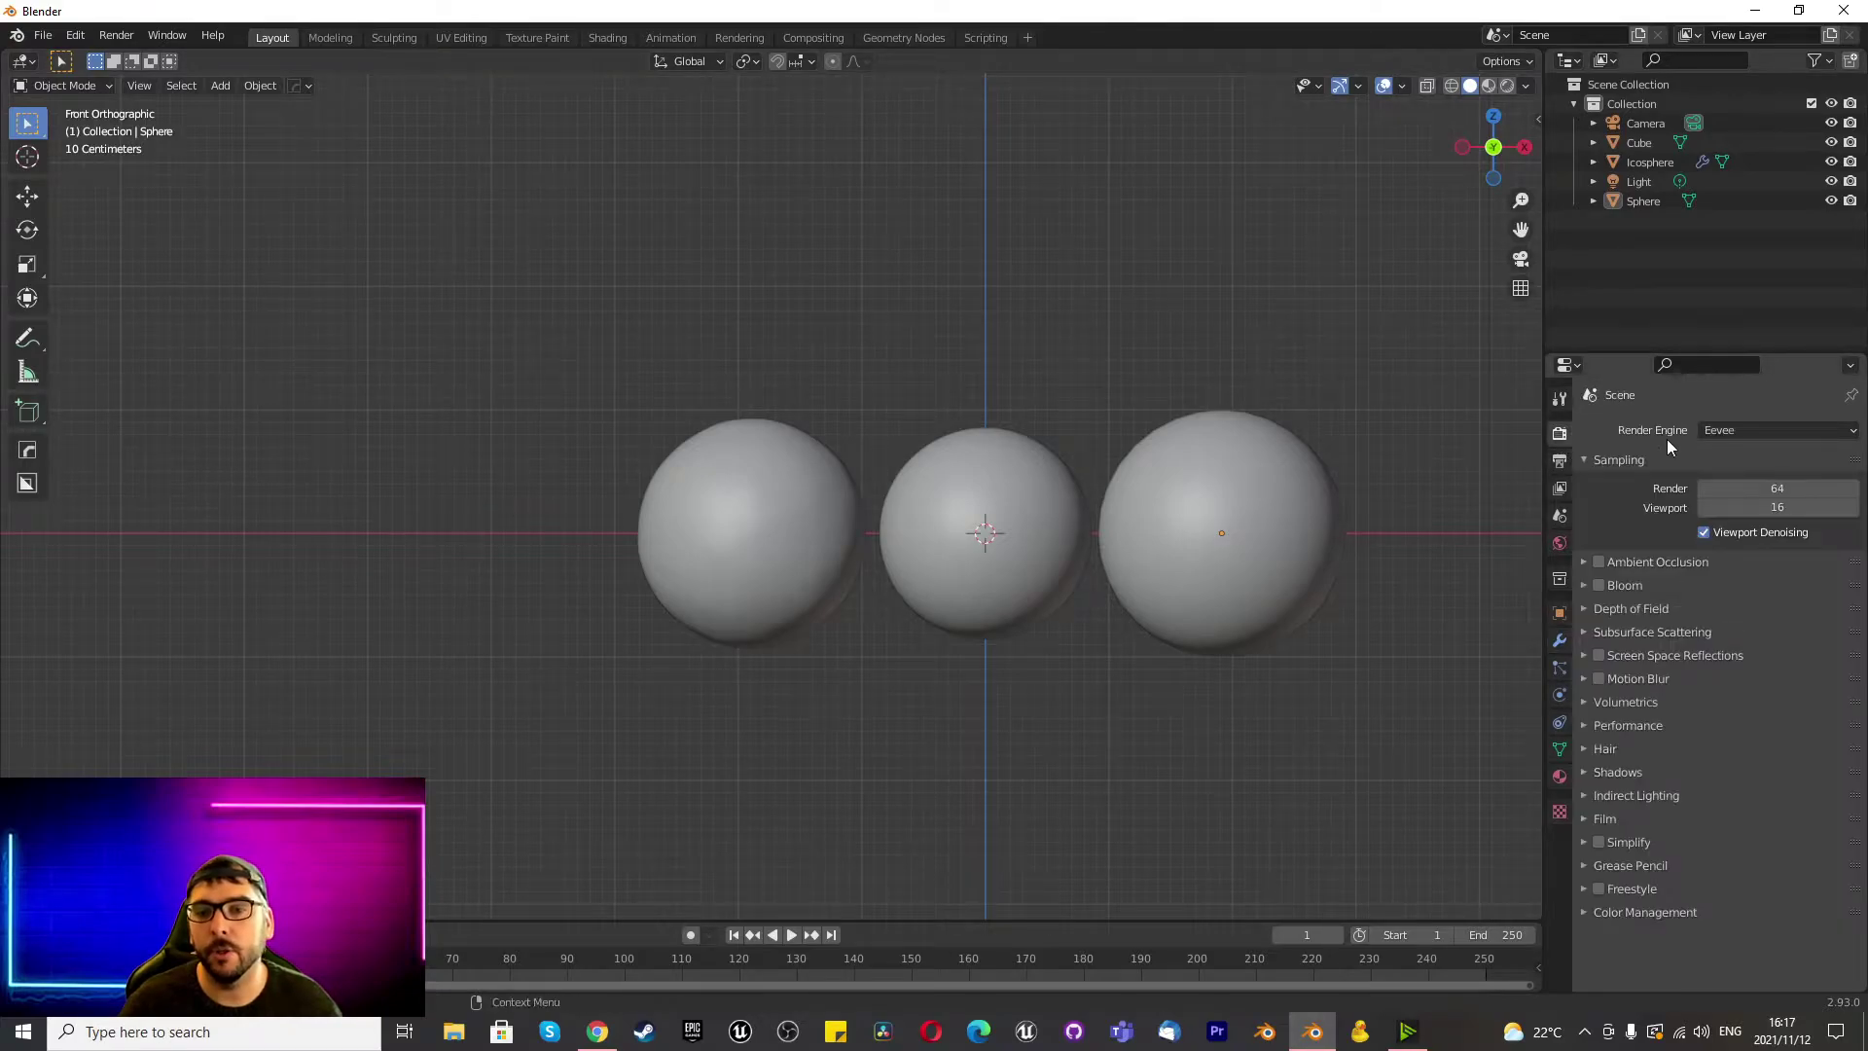
left_click(1508, 90)
scroll(1017, 447, "down", 5)
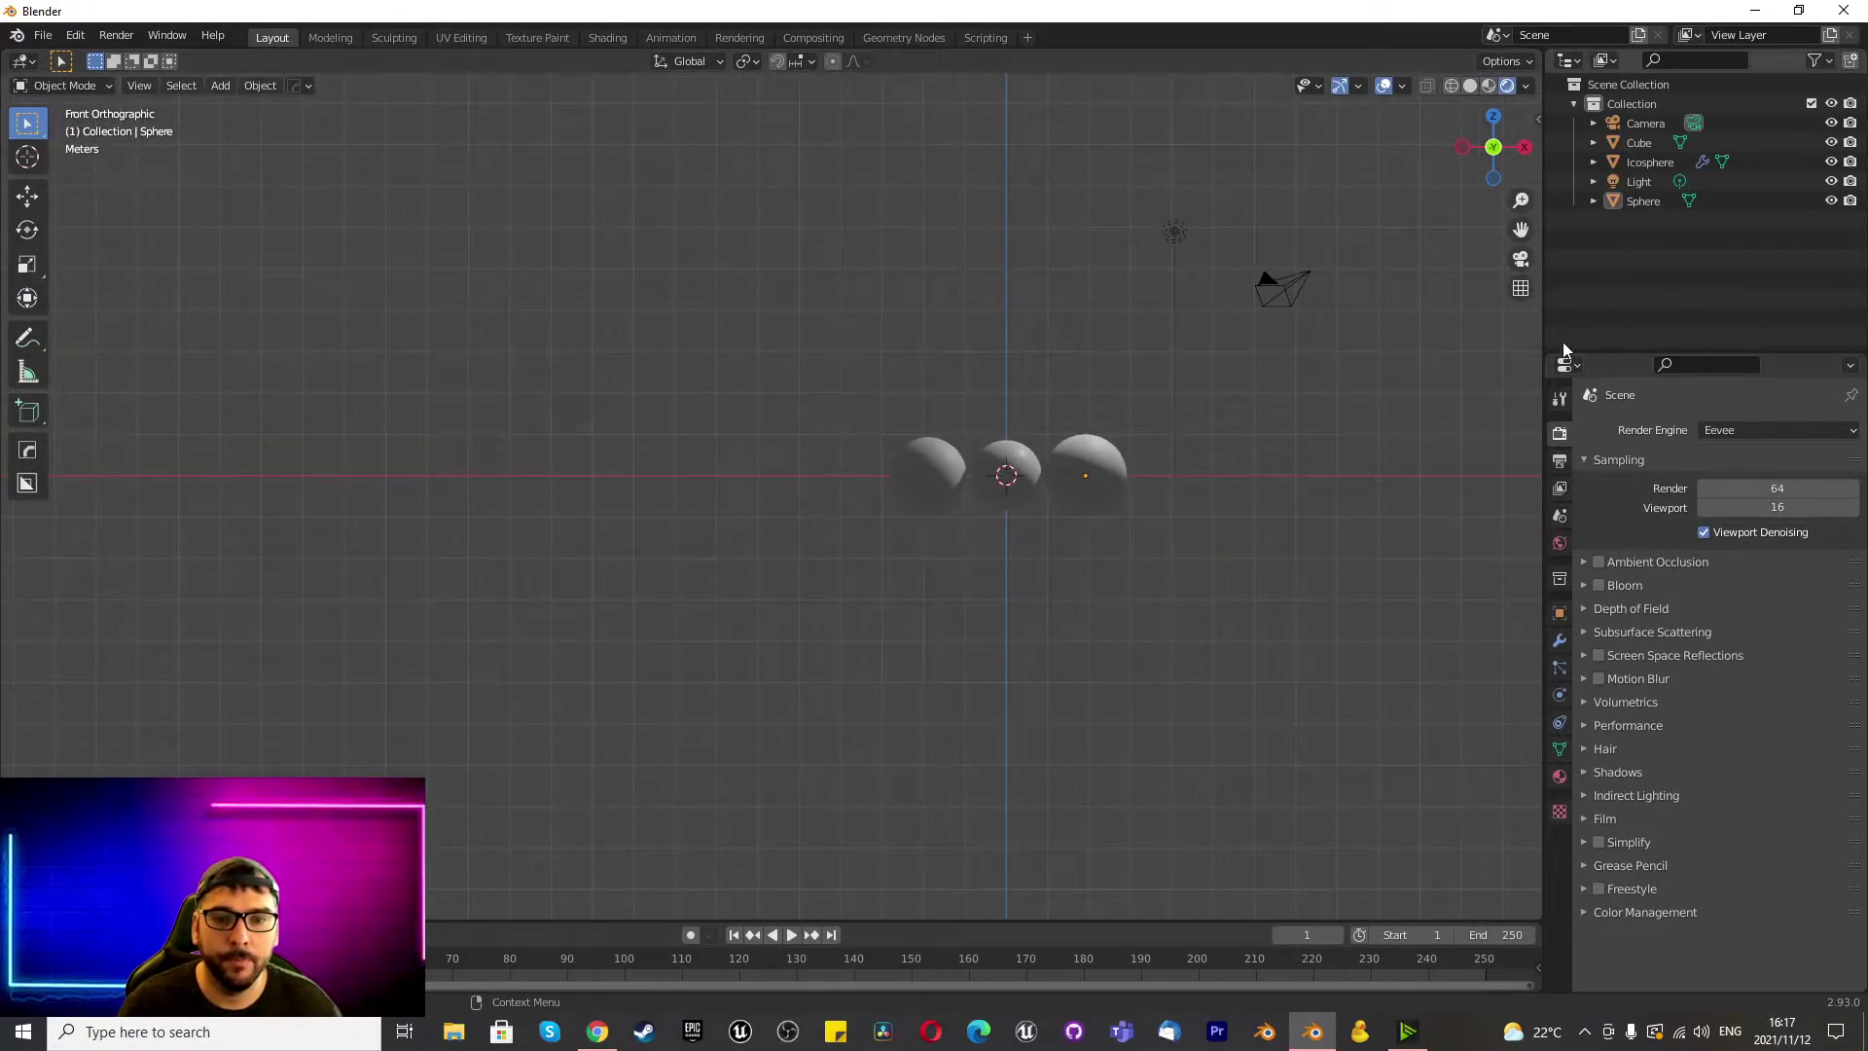
left_click(1520, 258)
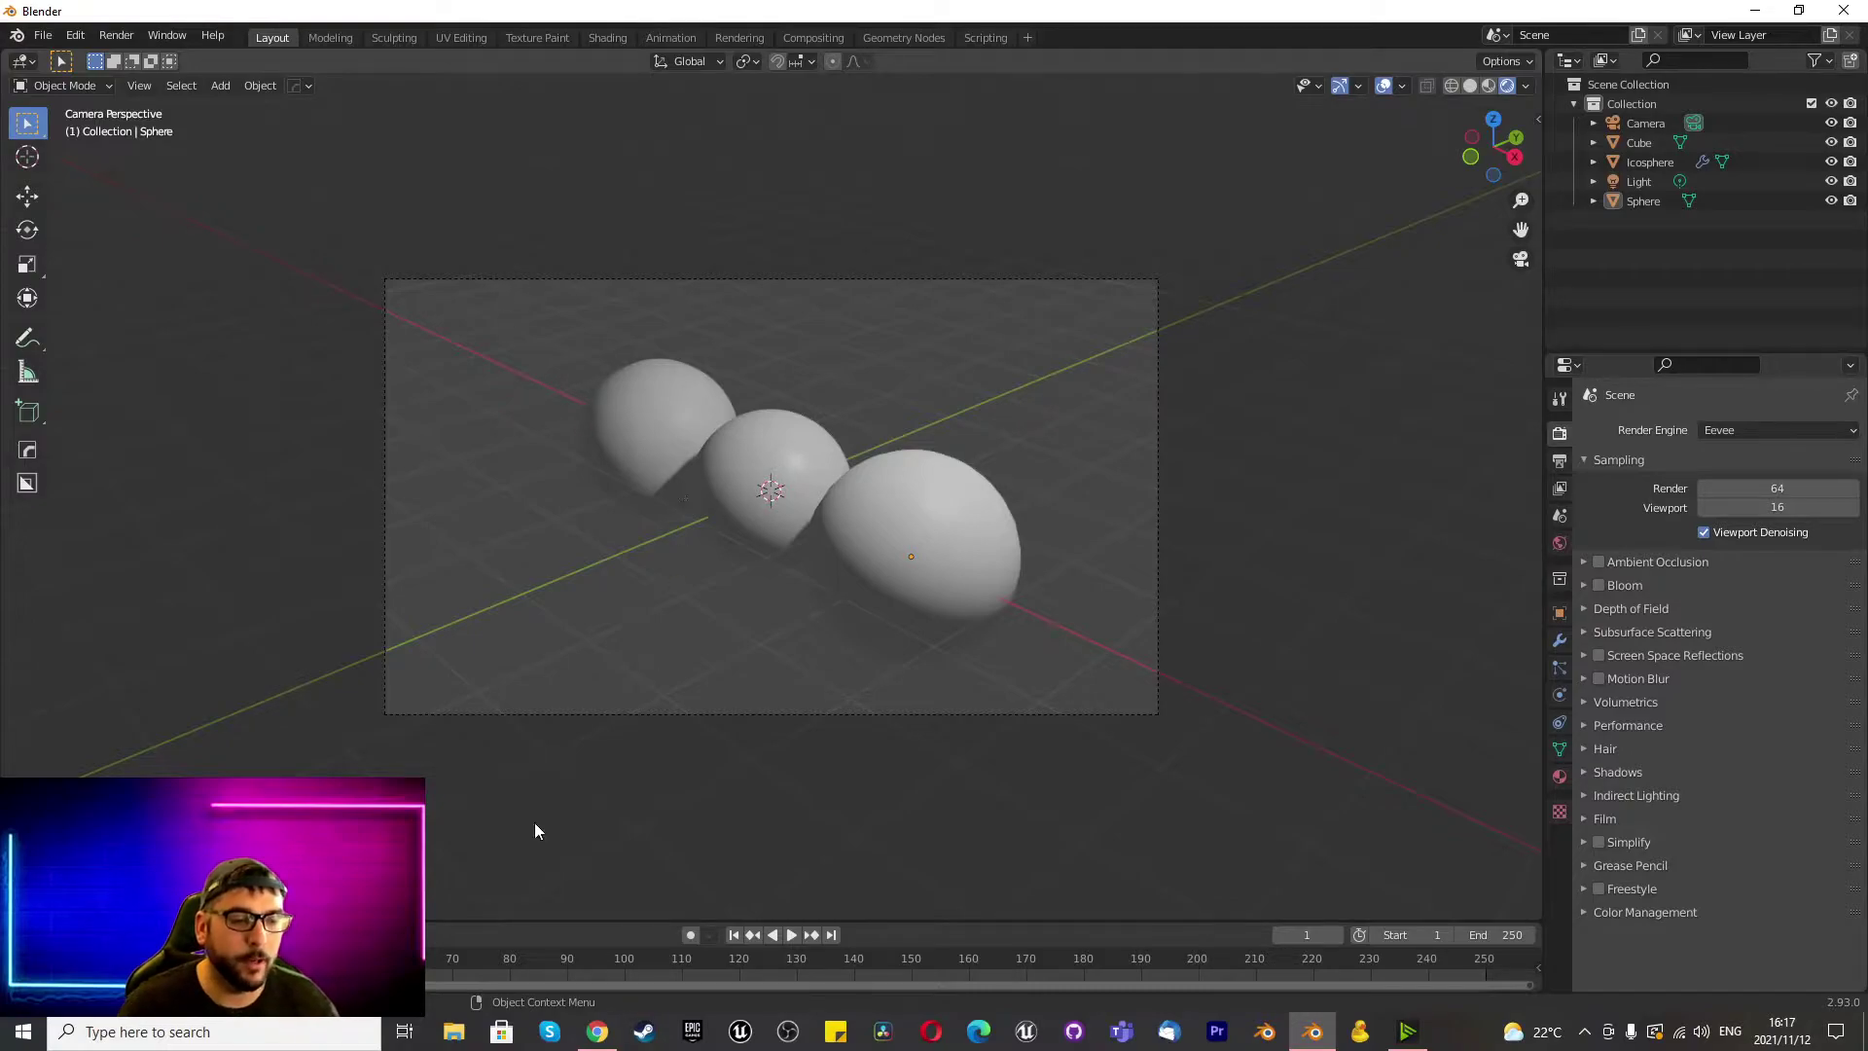
mouse_move(537, 920)
left_mouse_down()
mouse_move(563, 534)
mouse_move(588, 451)
left_mouse_up()
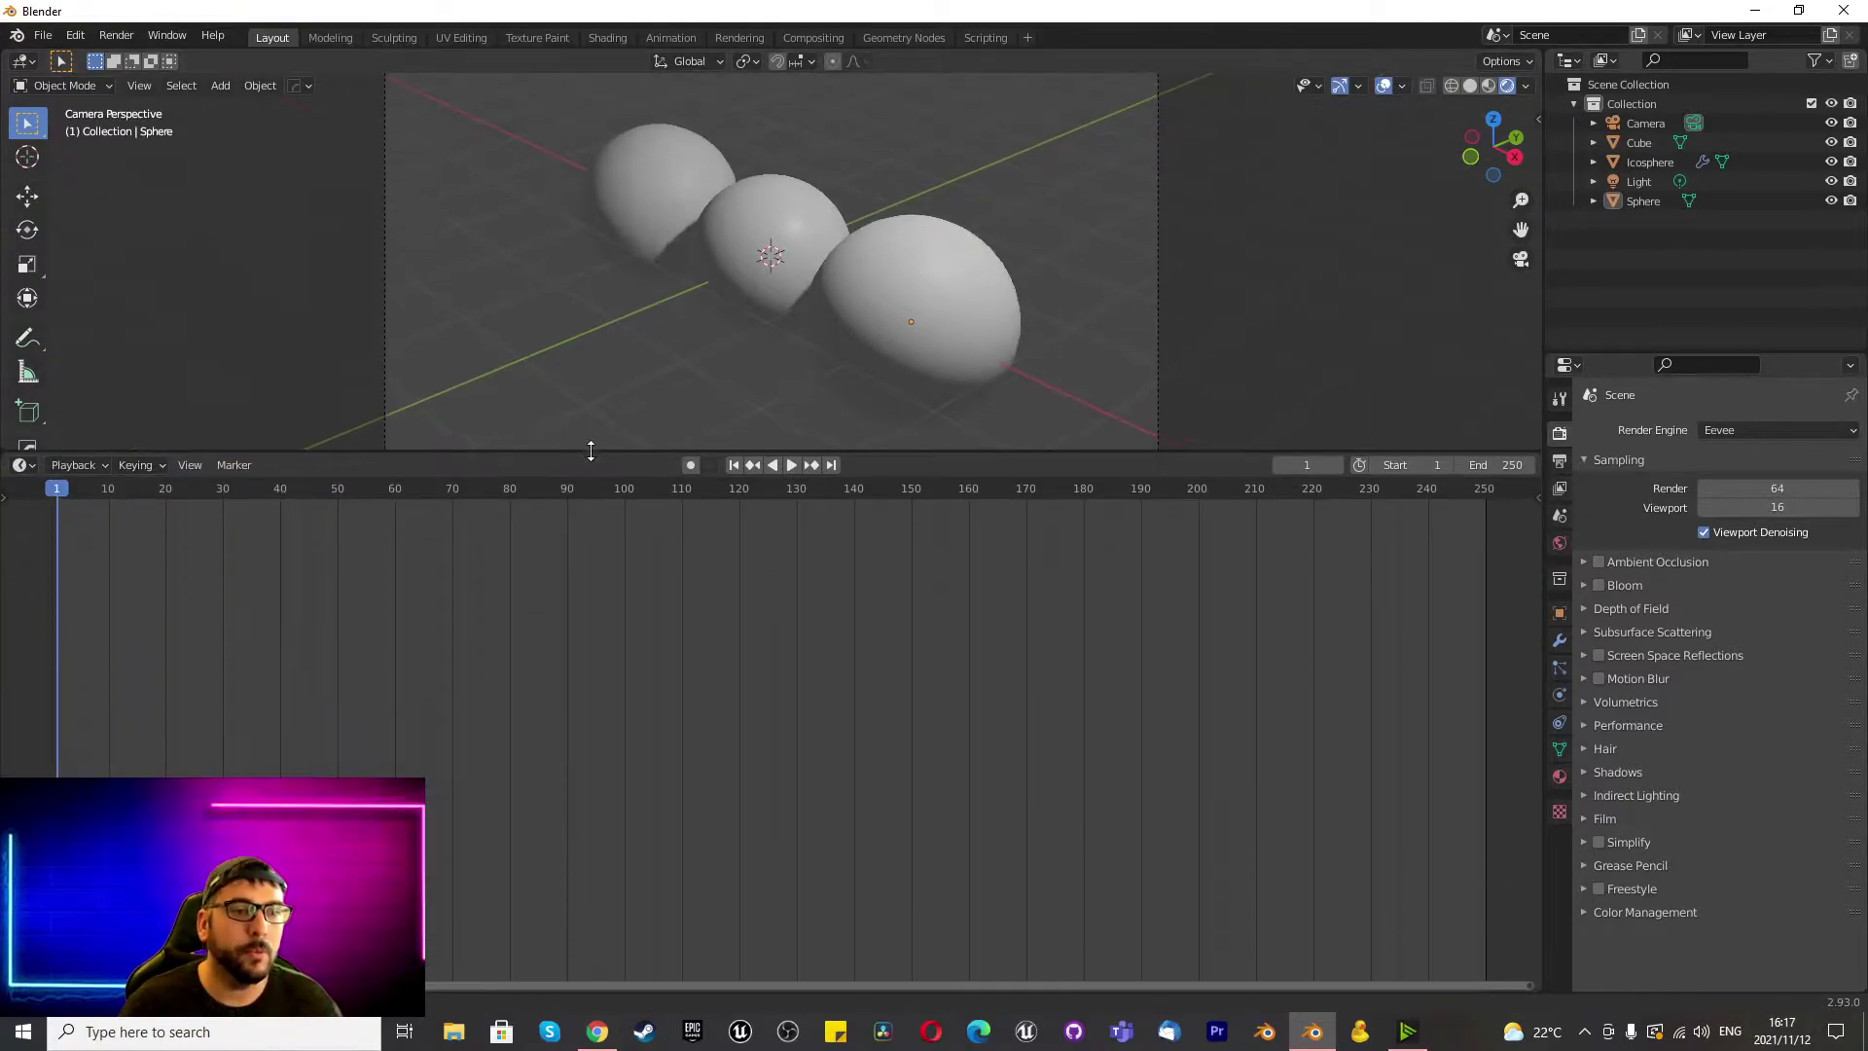
left_click(22, 465)
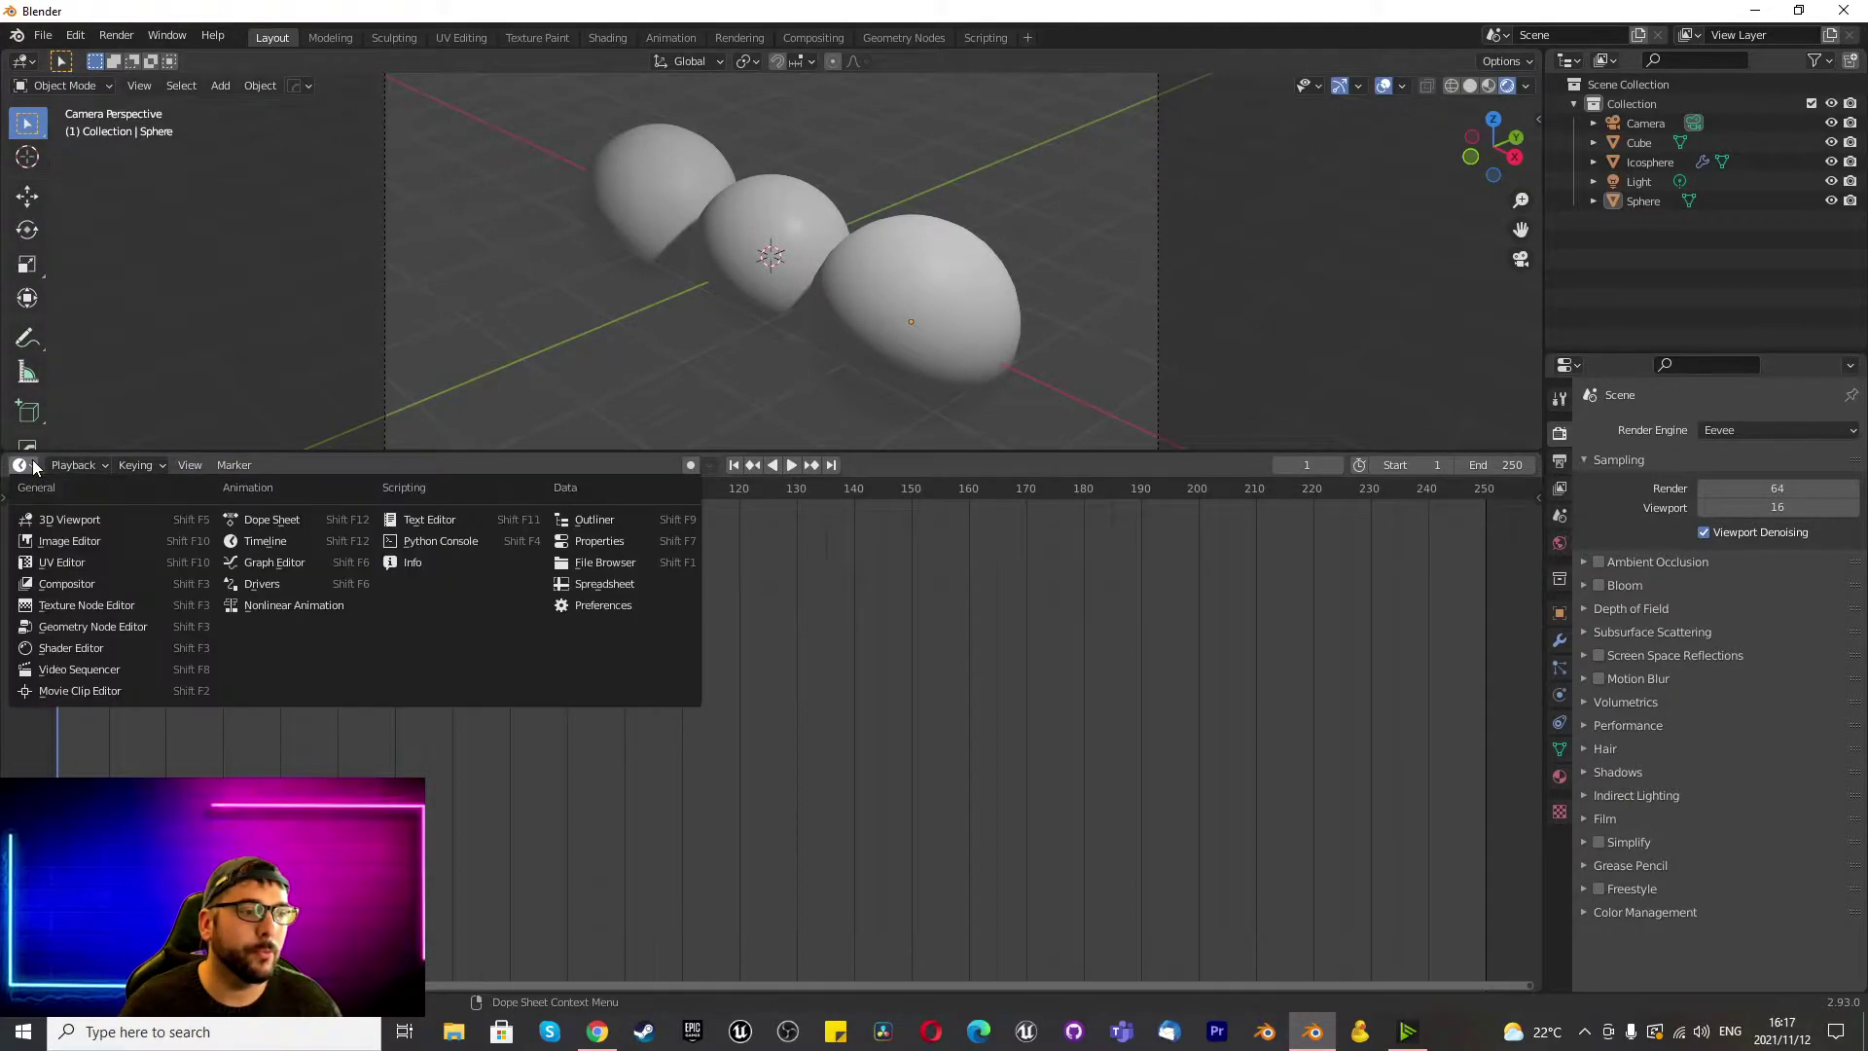
left_click(71, 642)
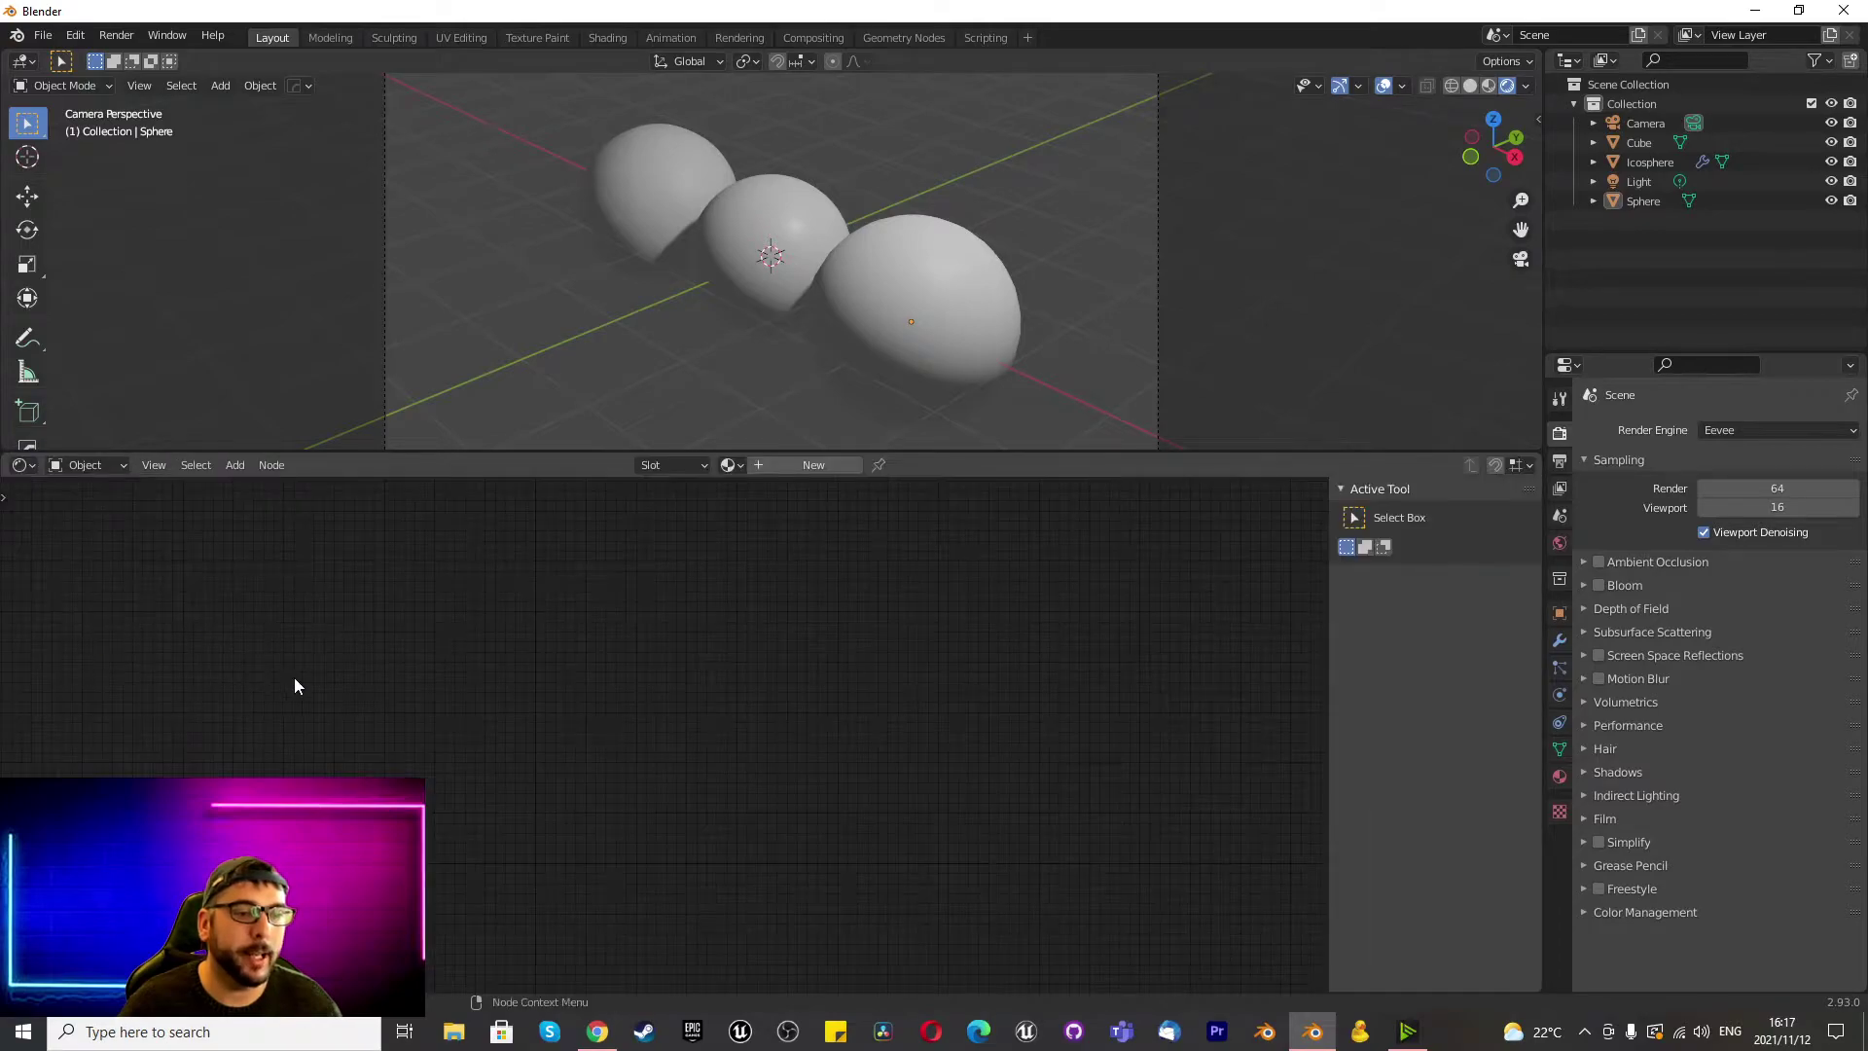
Create a new material for the sphere and name it 'orange'.
left_click(798, 465)
double_click(798, 465)
type("o")
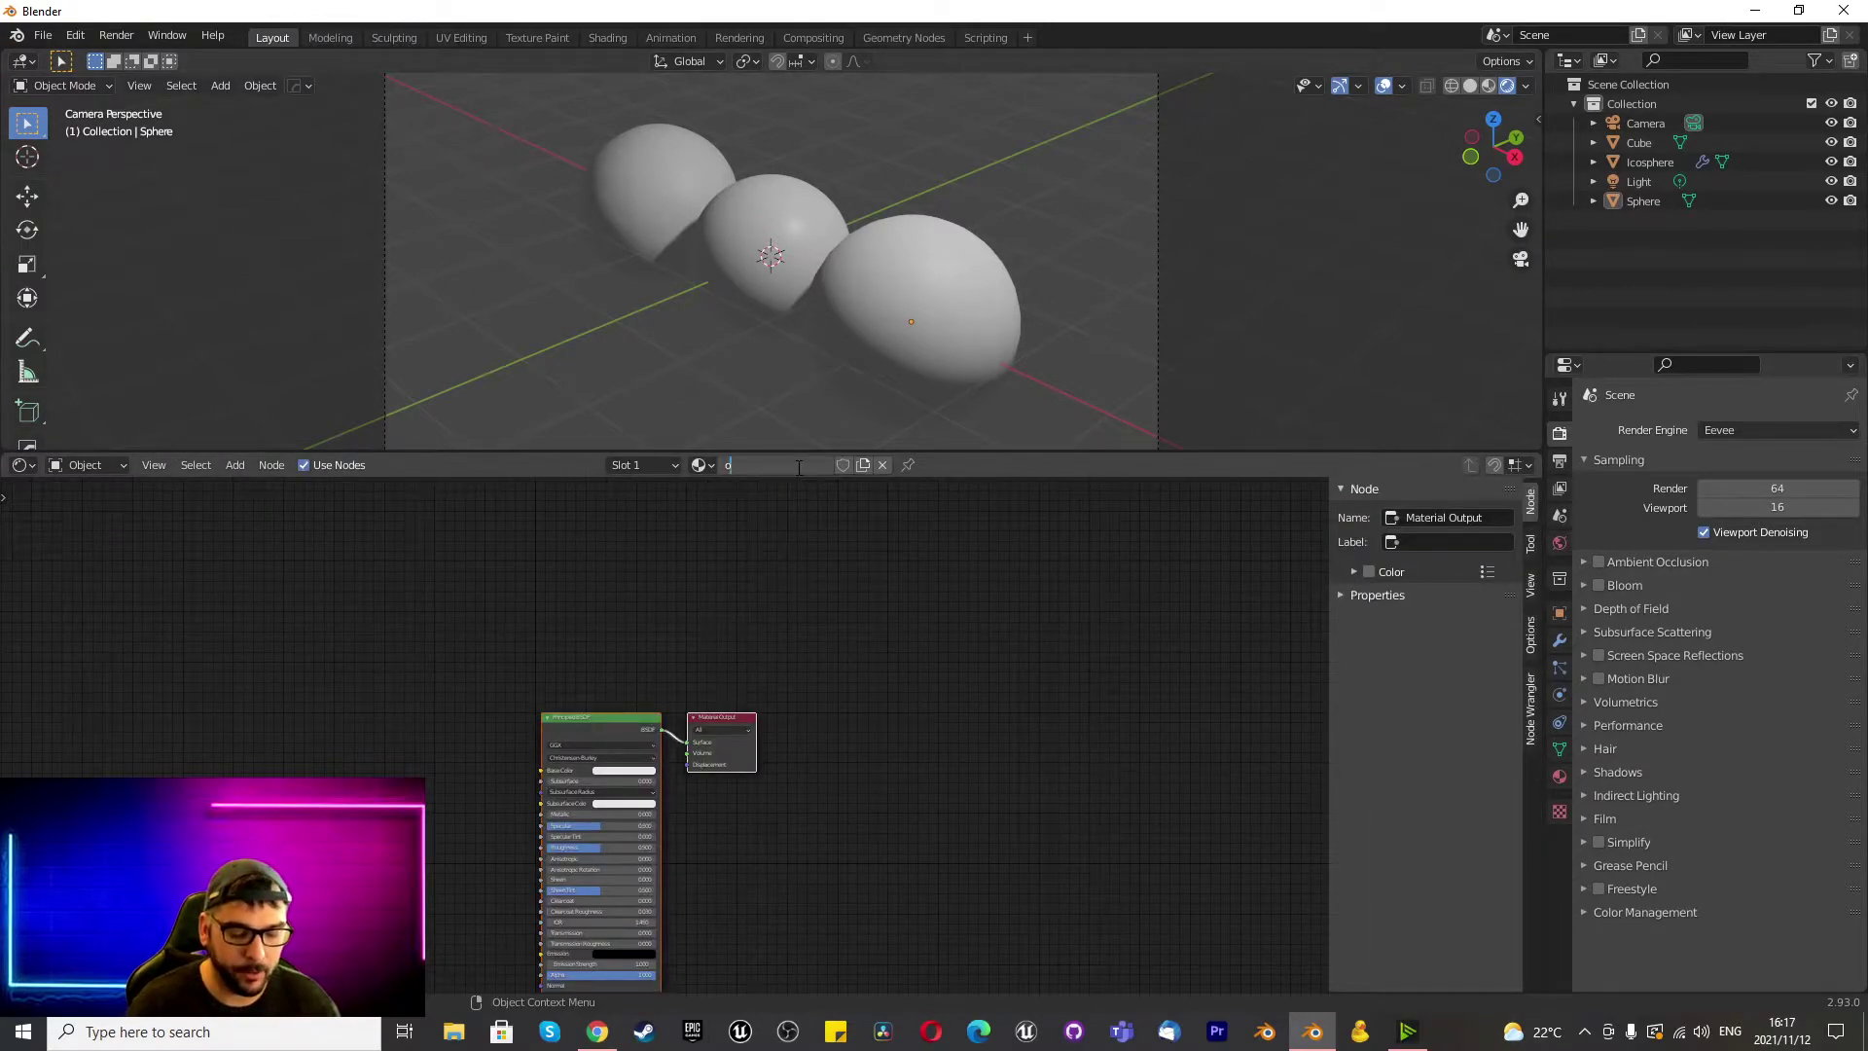
type("rangte")
key("BackSpace")
key("BackSpace")
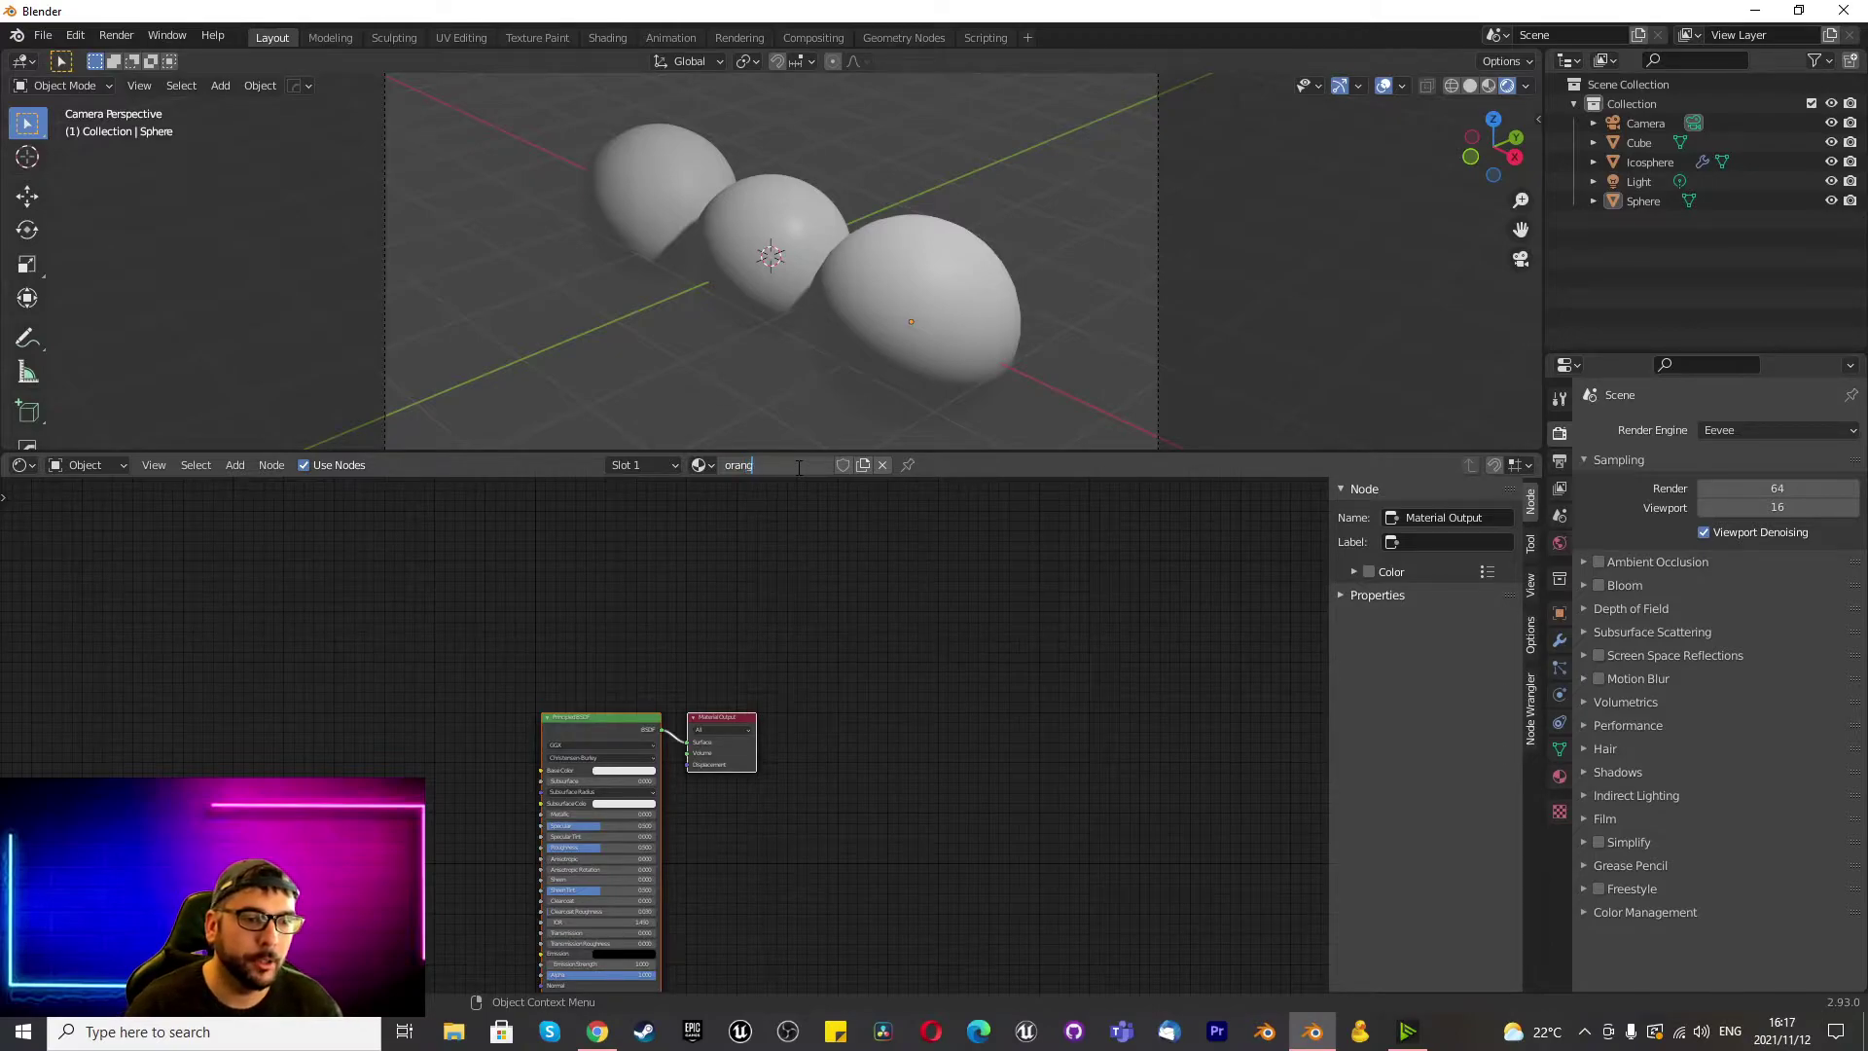
type("e")
key("Return")
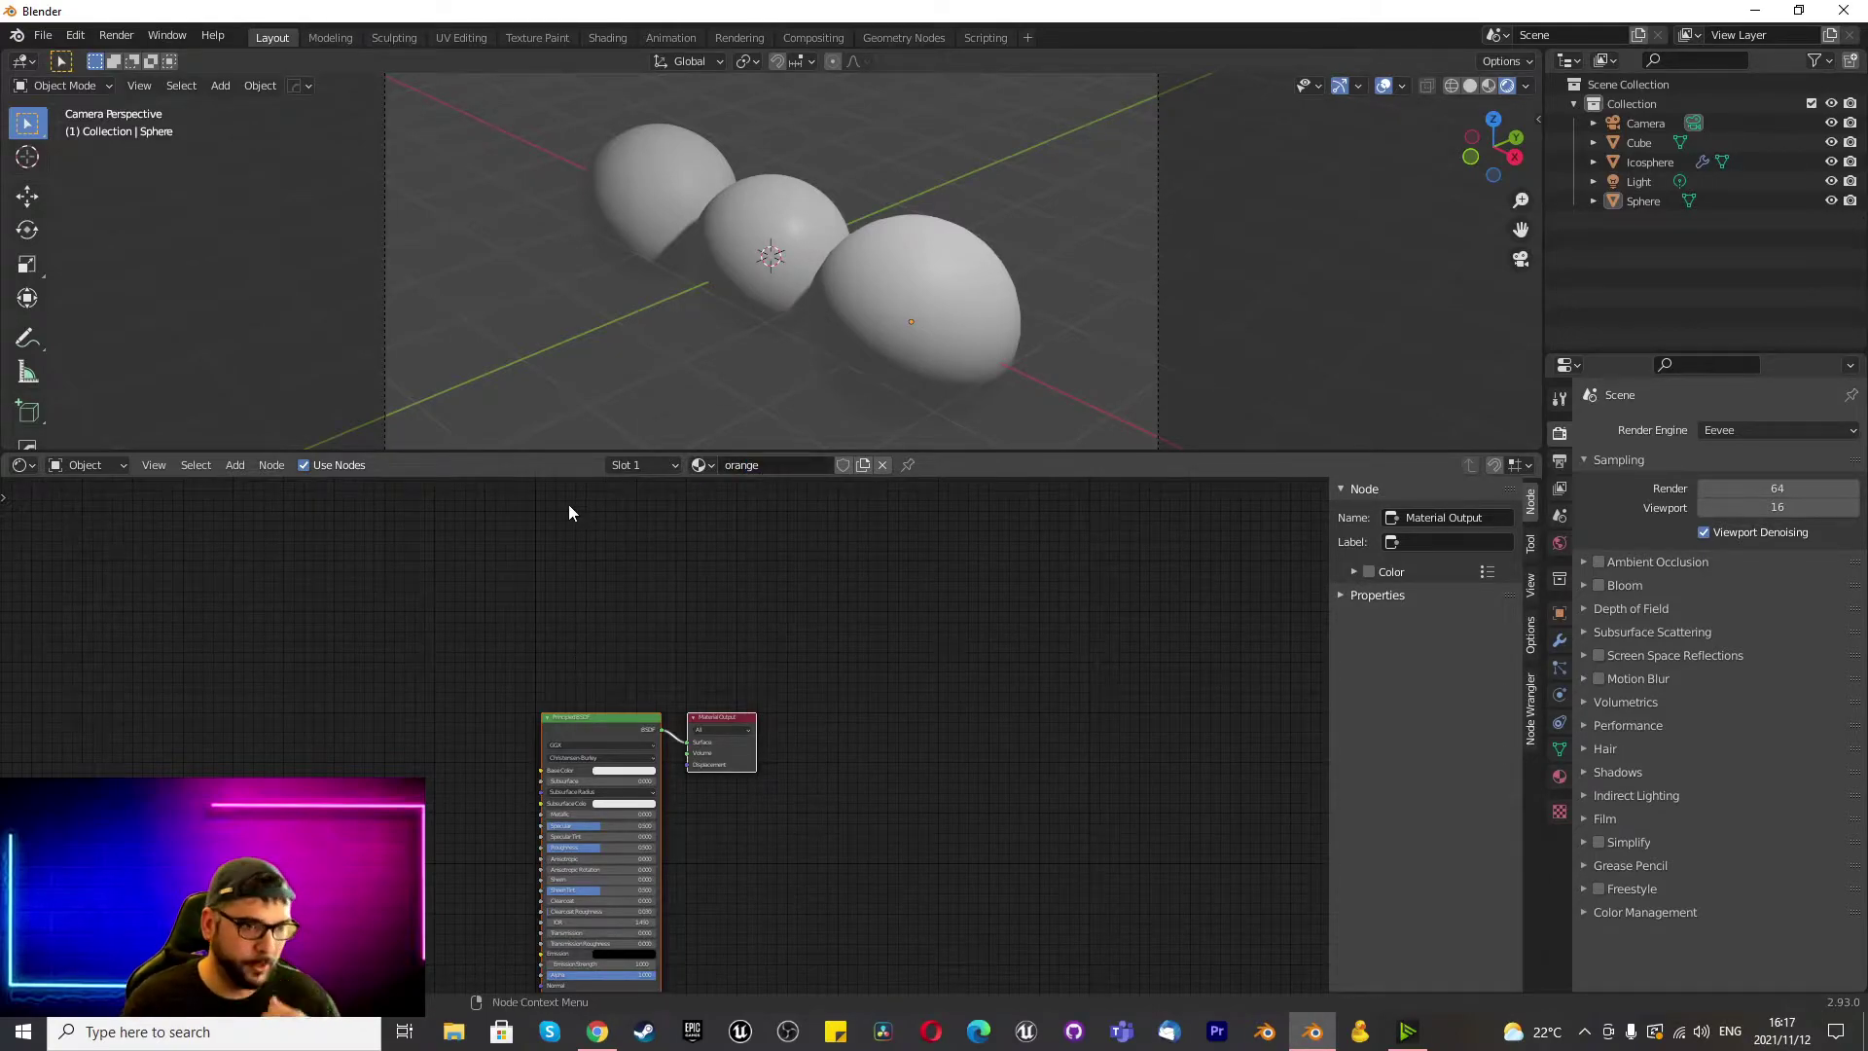
Enlarge the node editor, then try a green base colour and undo it.
left_click_drag(566, 449, 569, 369)
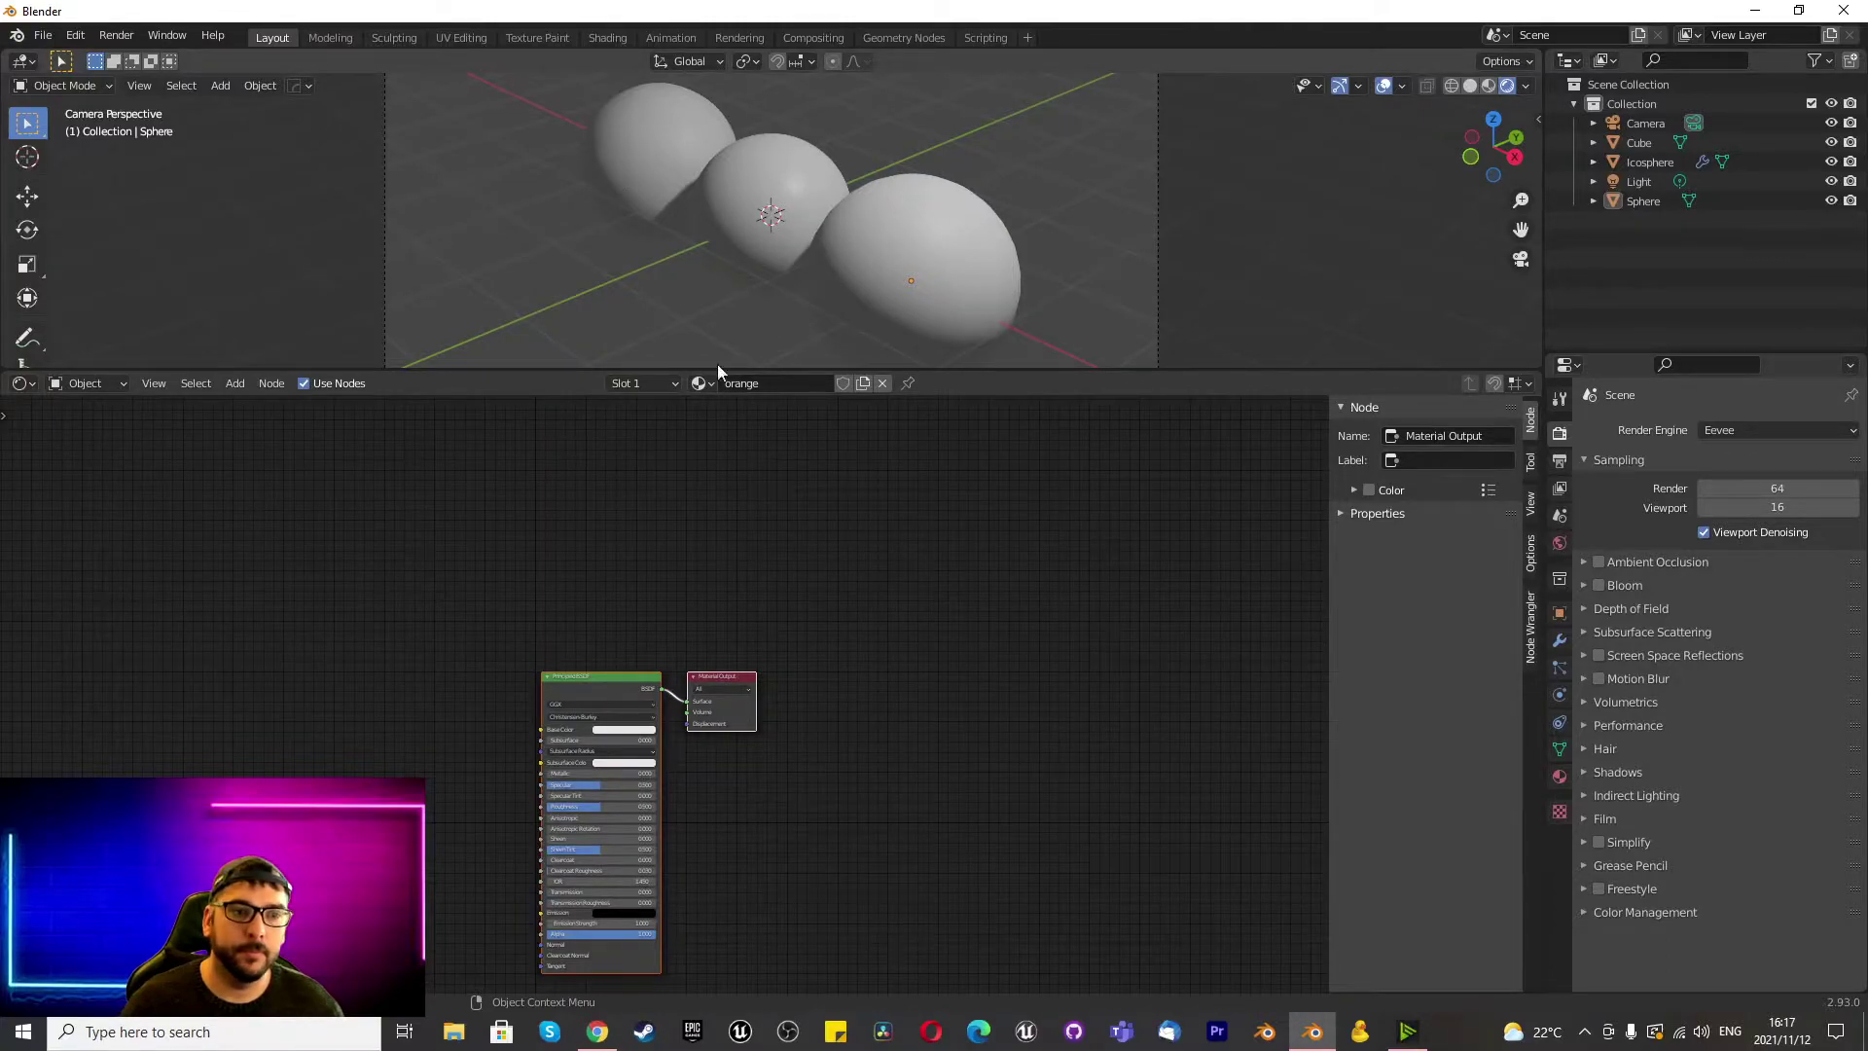
left_click(603, 732)
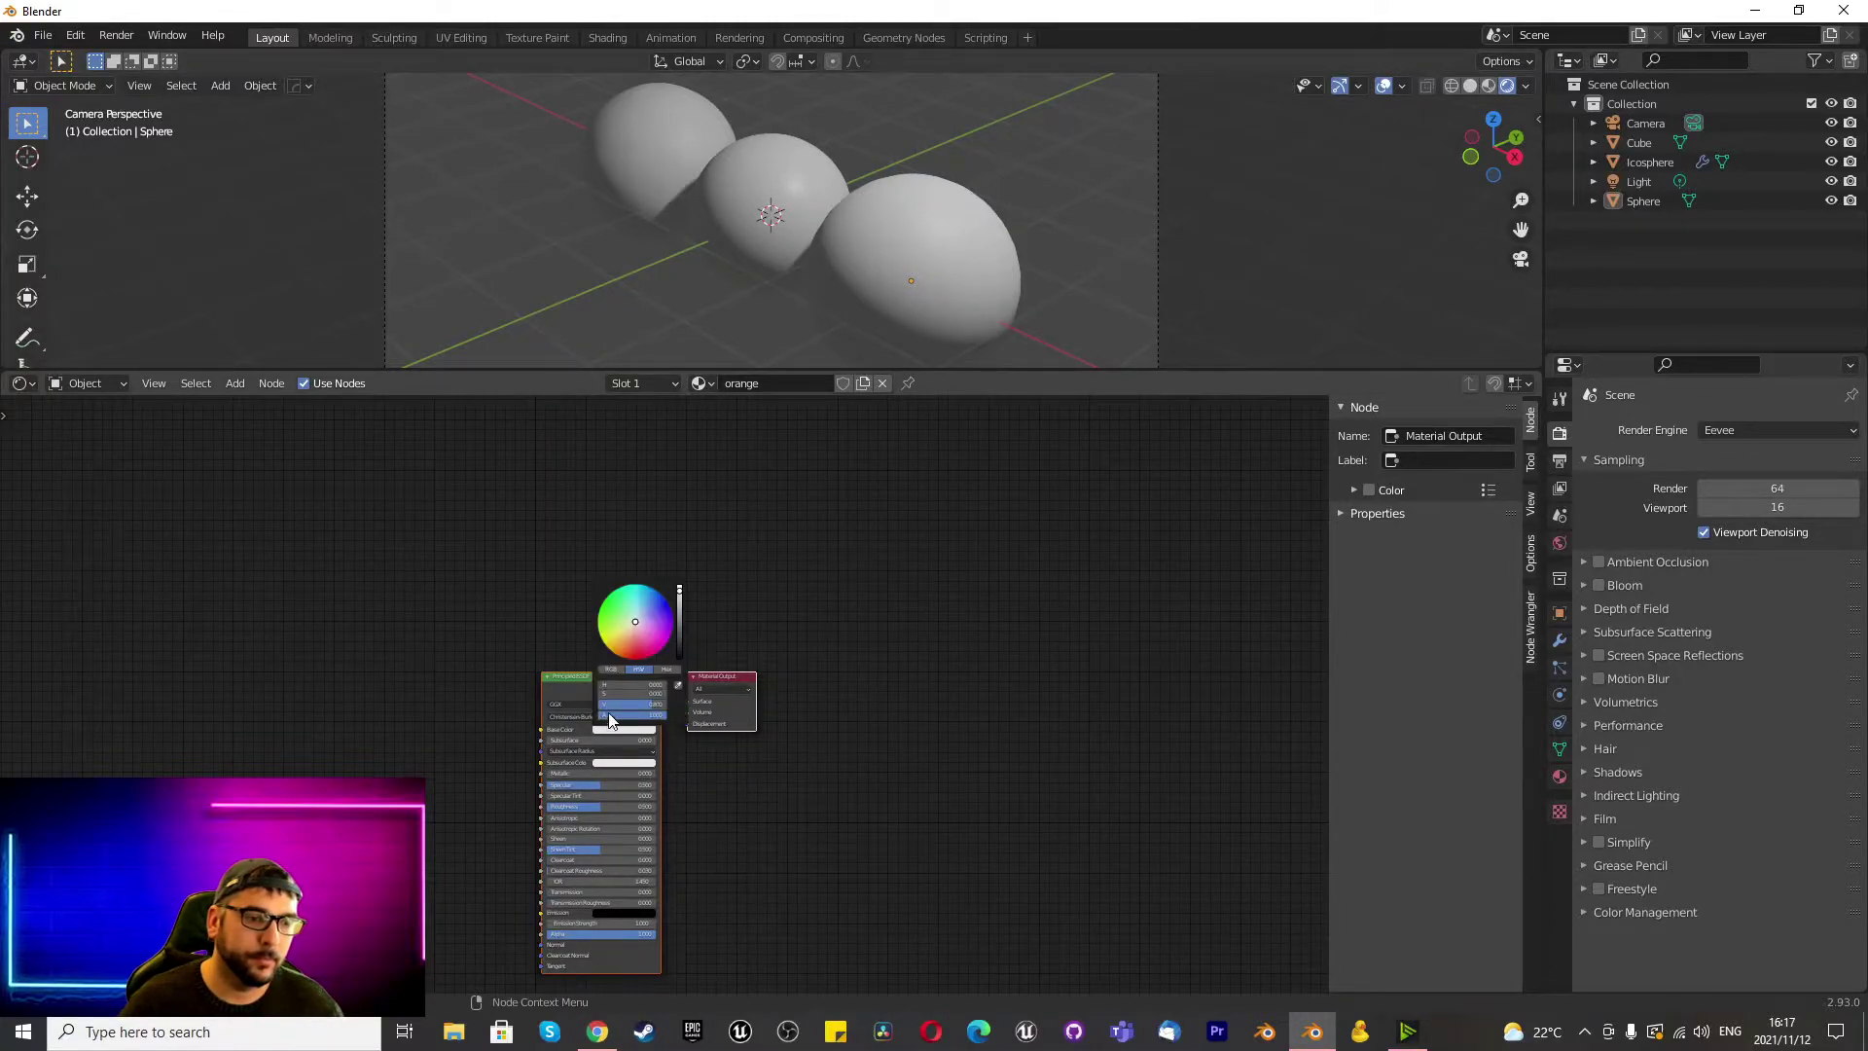
left_click(605, 627)
key("ctrl+z")
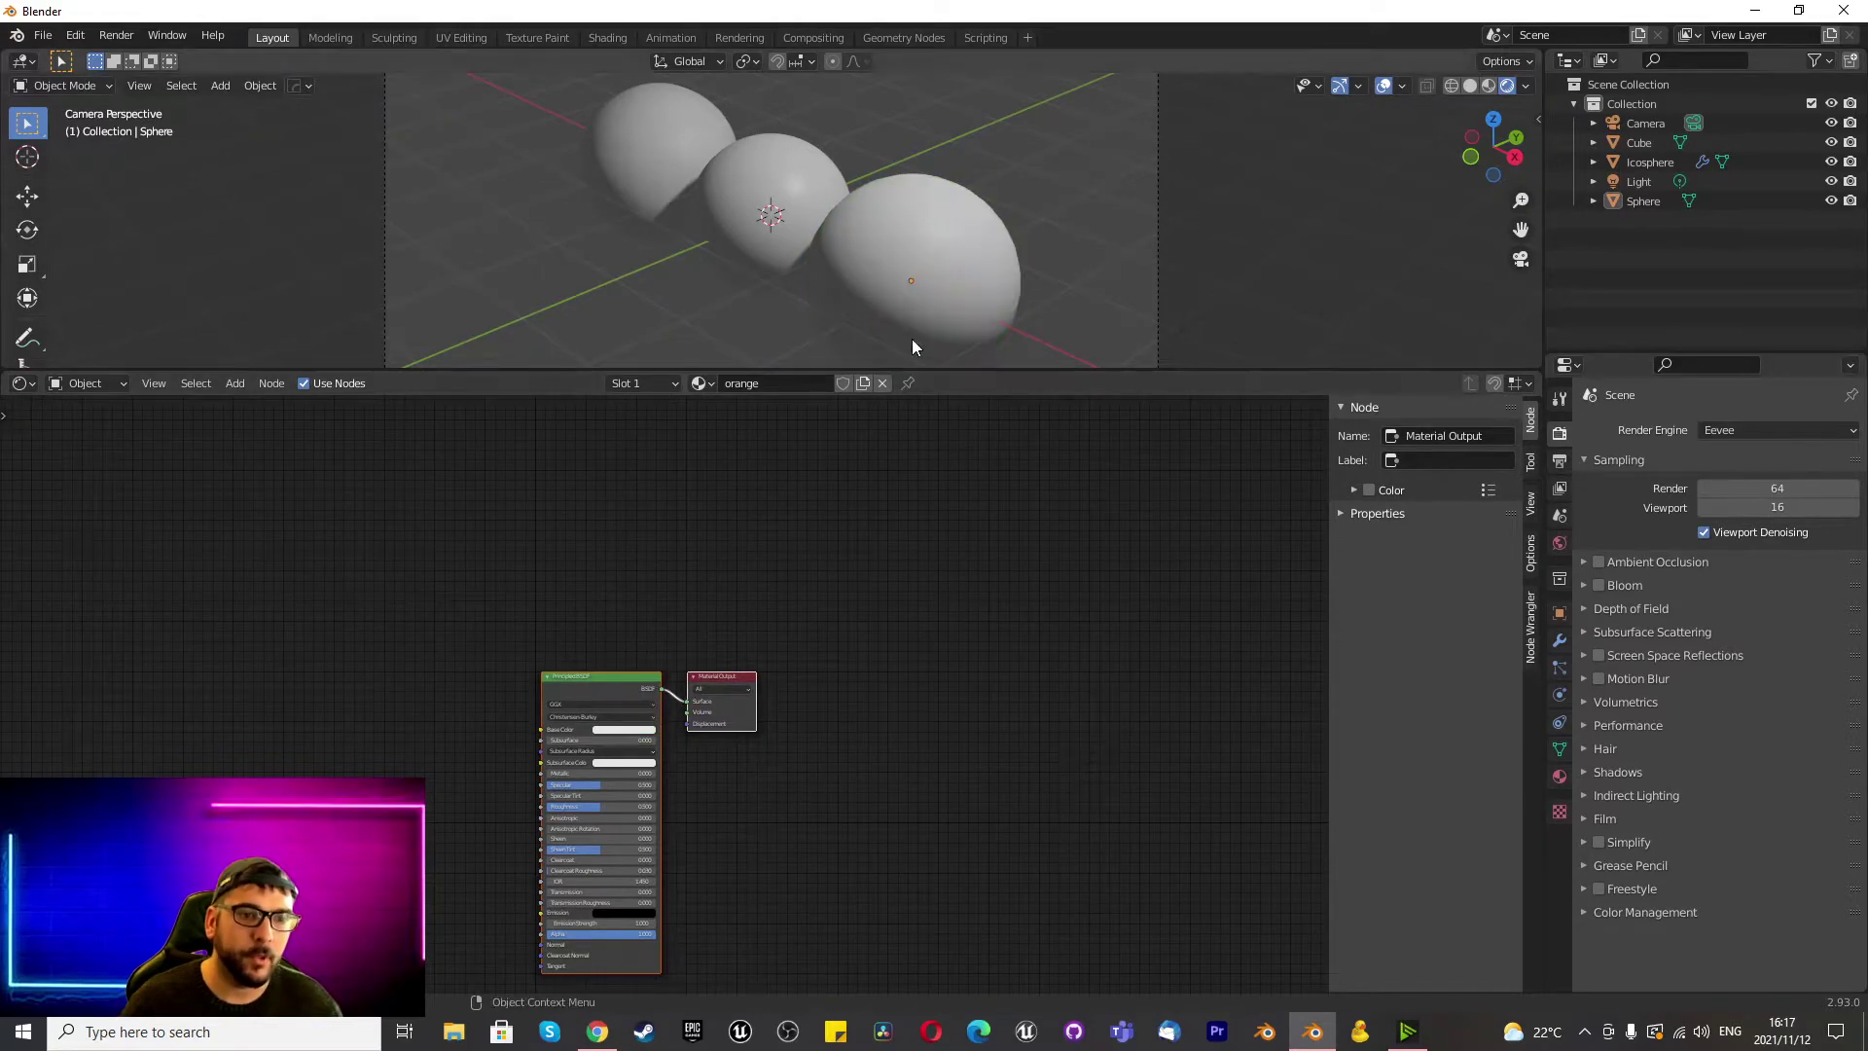
Select the right sphere and add a Subdivision Surface modifier with viewport level 2.
scroll(926, 203, "down", 3)
scroll(925, 224, "up", 5)
scroll(929, 214, "up", 2)
left_click(947, 208)
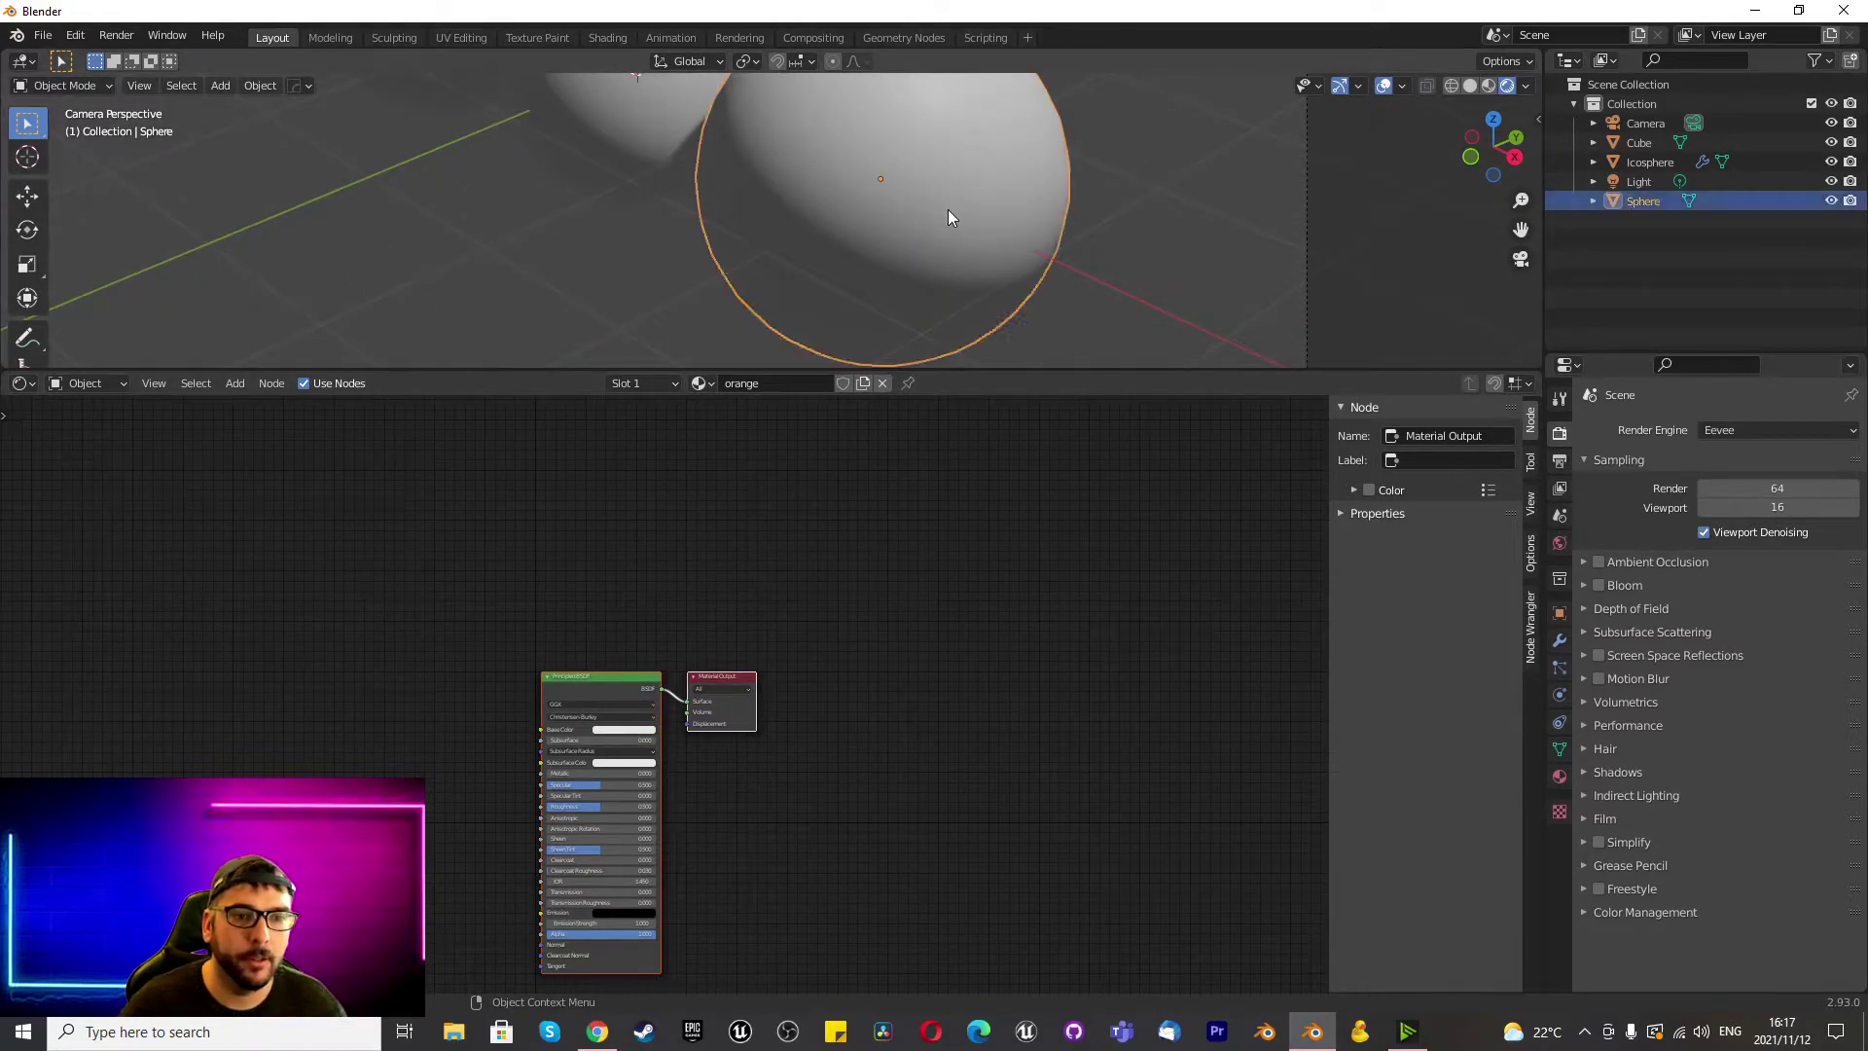
left_click(1560, 641)
left_click(1657, 430)
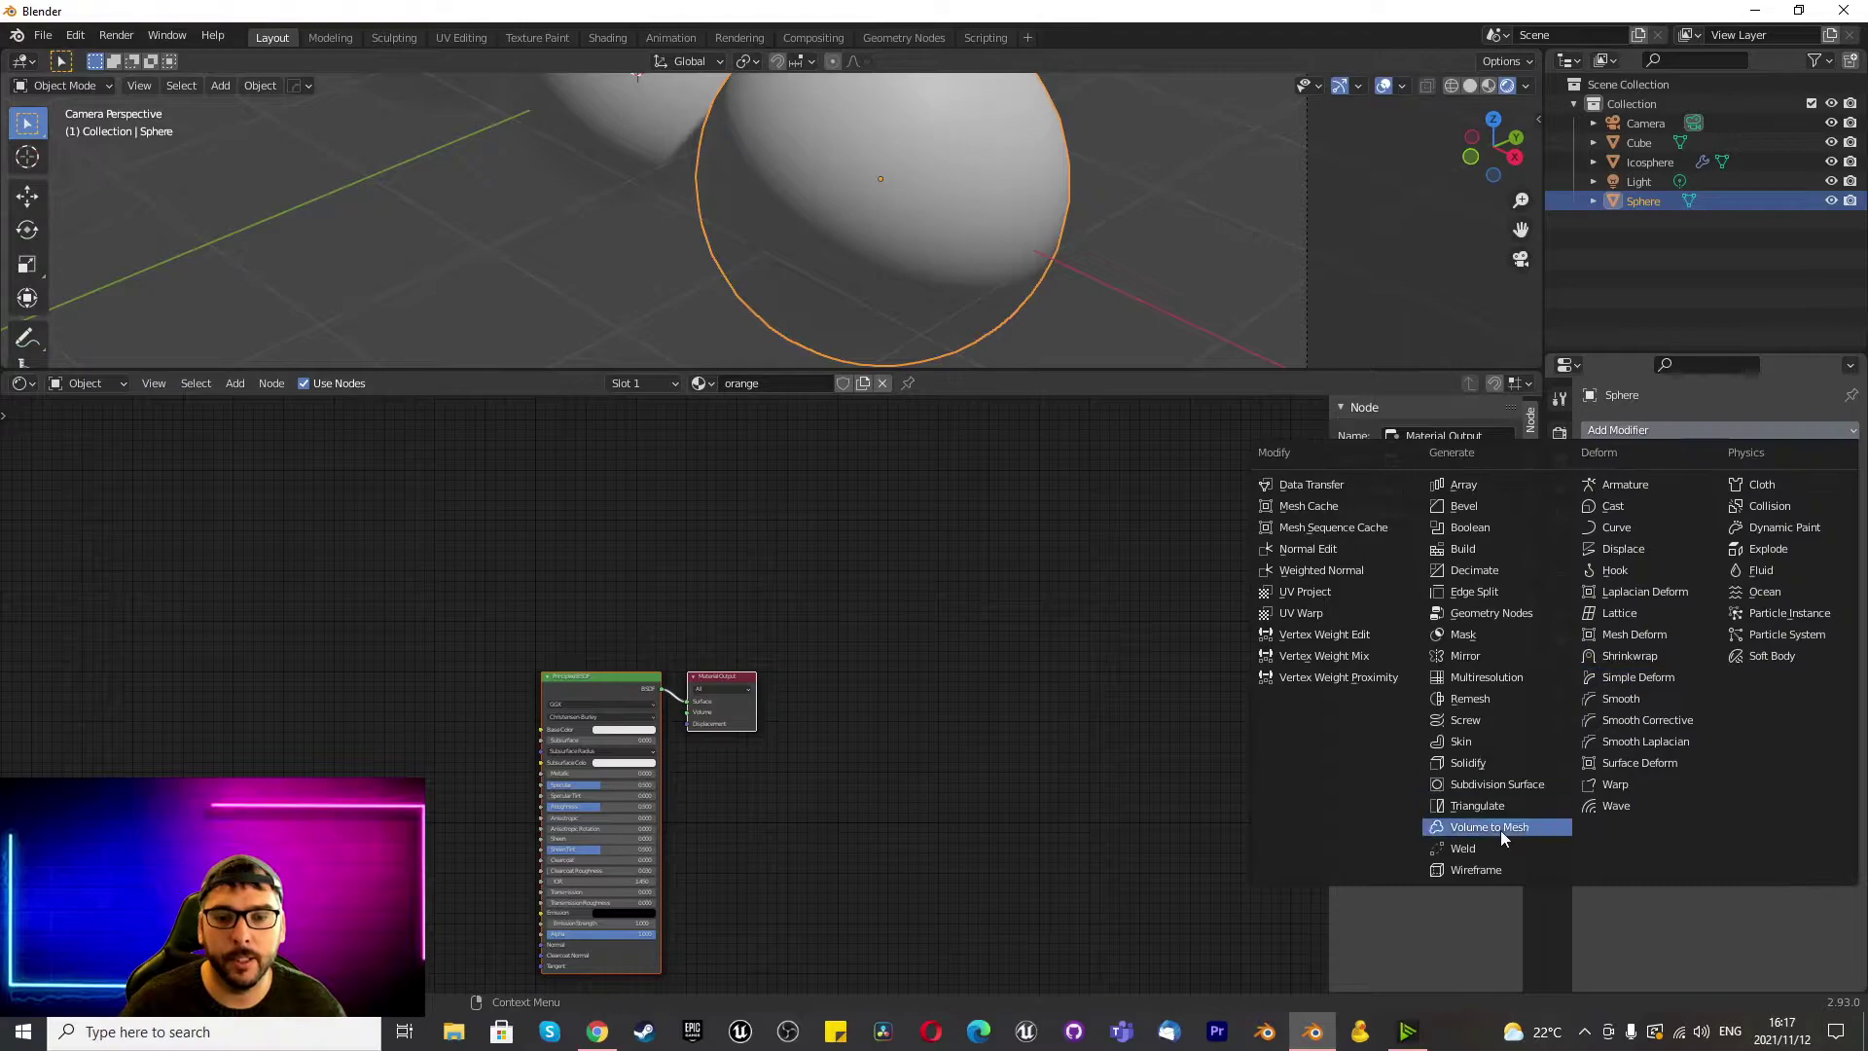
left_click(1520, 780)
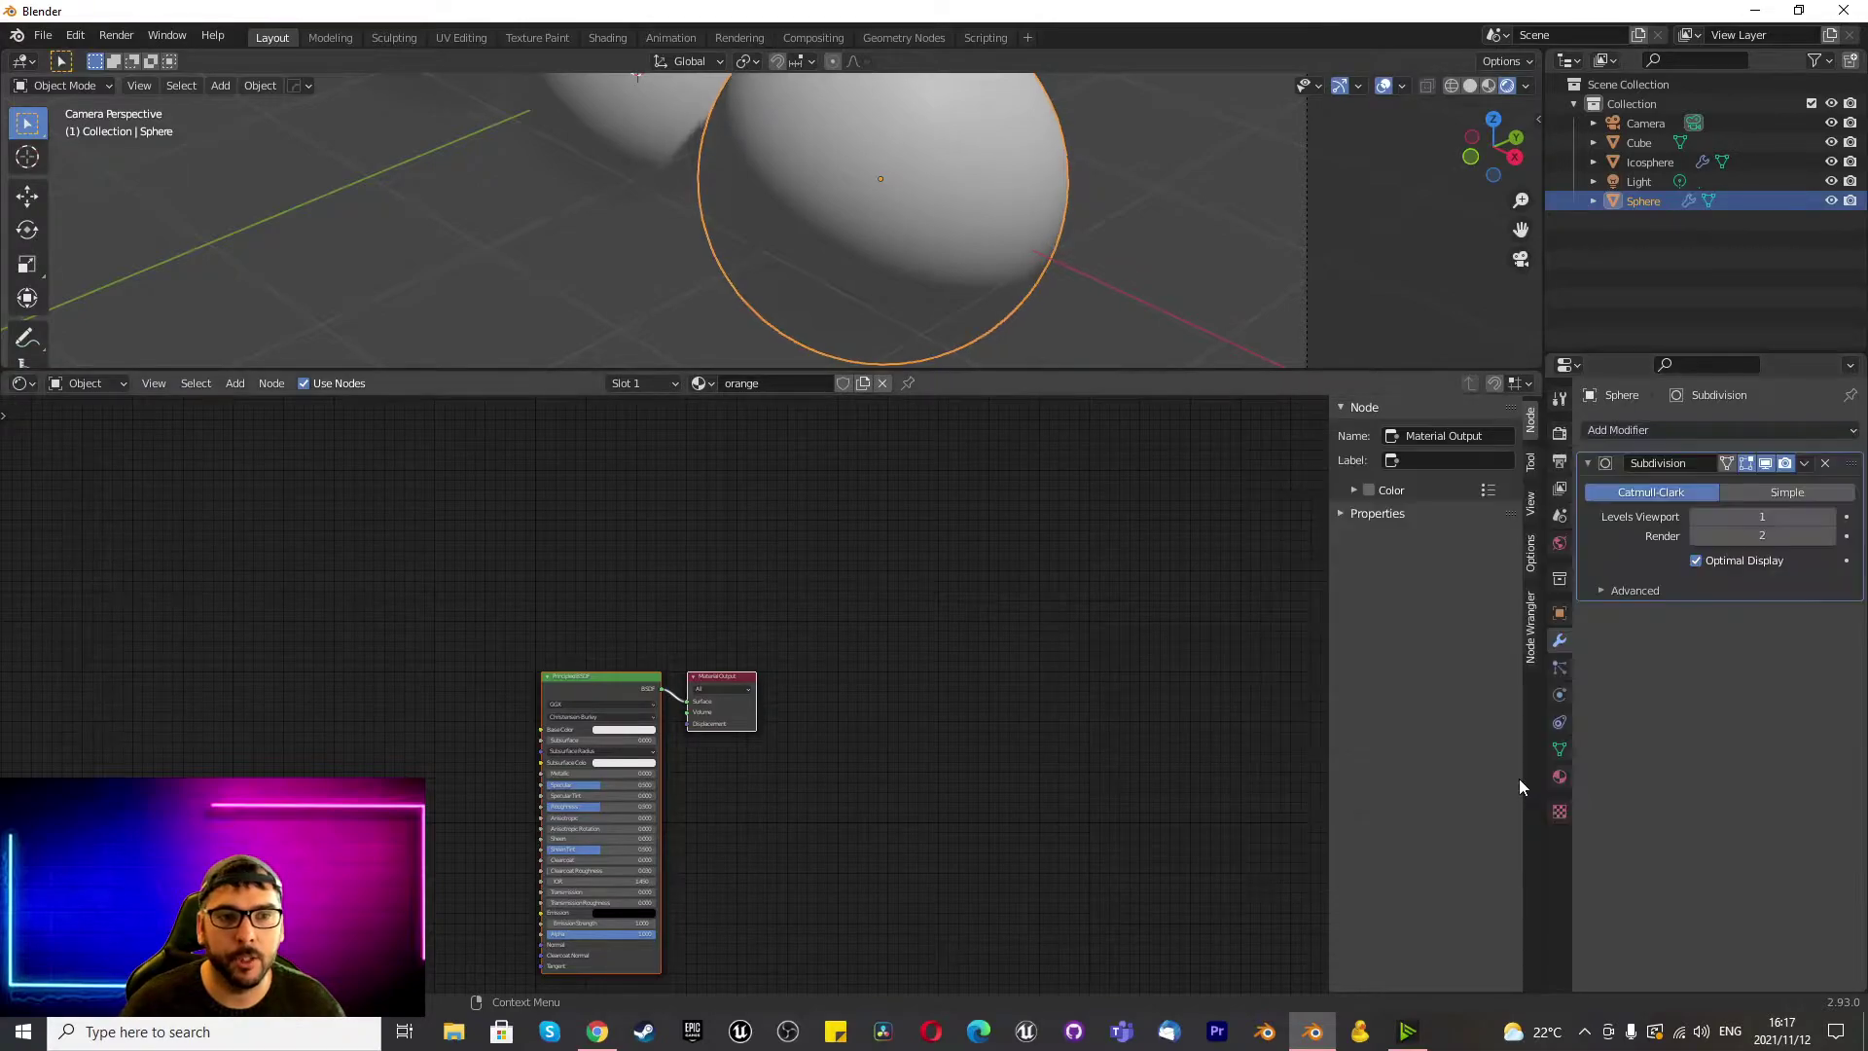
left_click(1830, 515)
scroll(1035, 301, "down", 4)
scroll(946, 283, "up", 1)
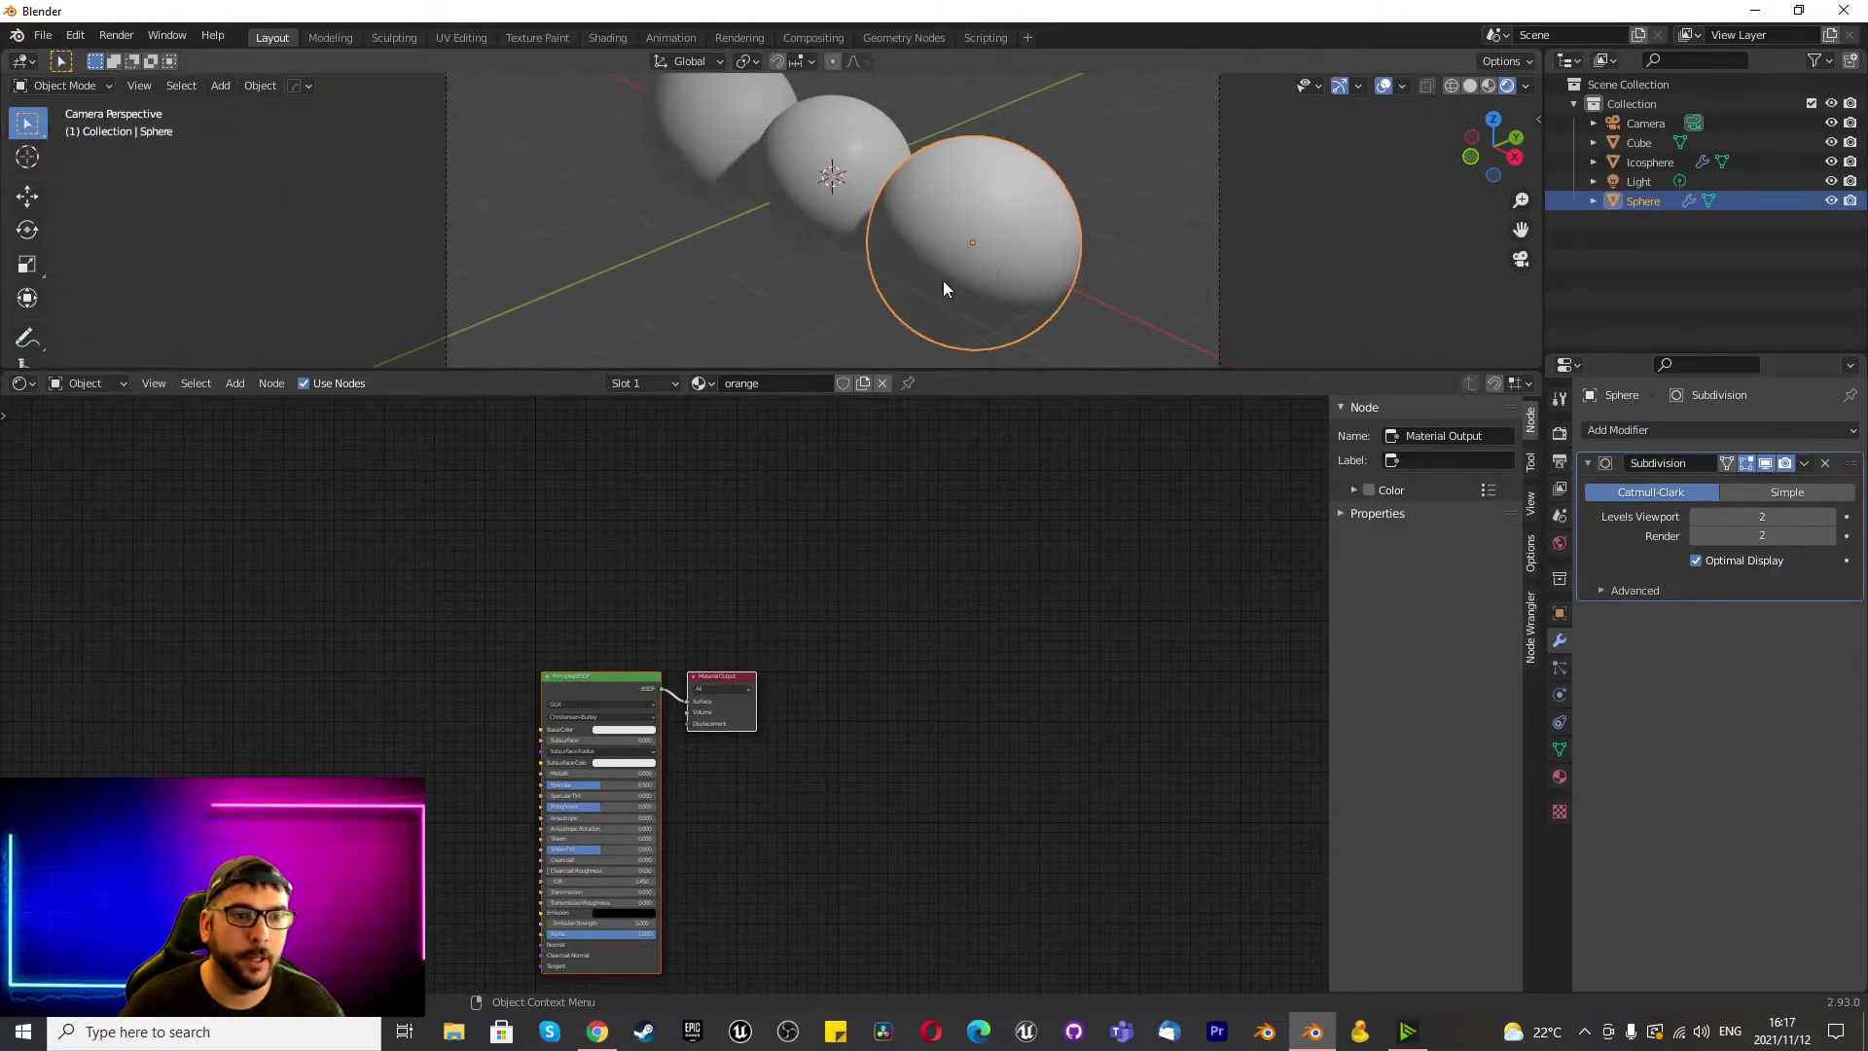
scroll(479, 800, "up", 2)
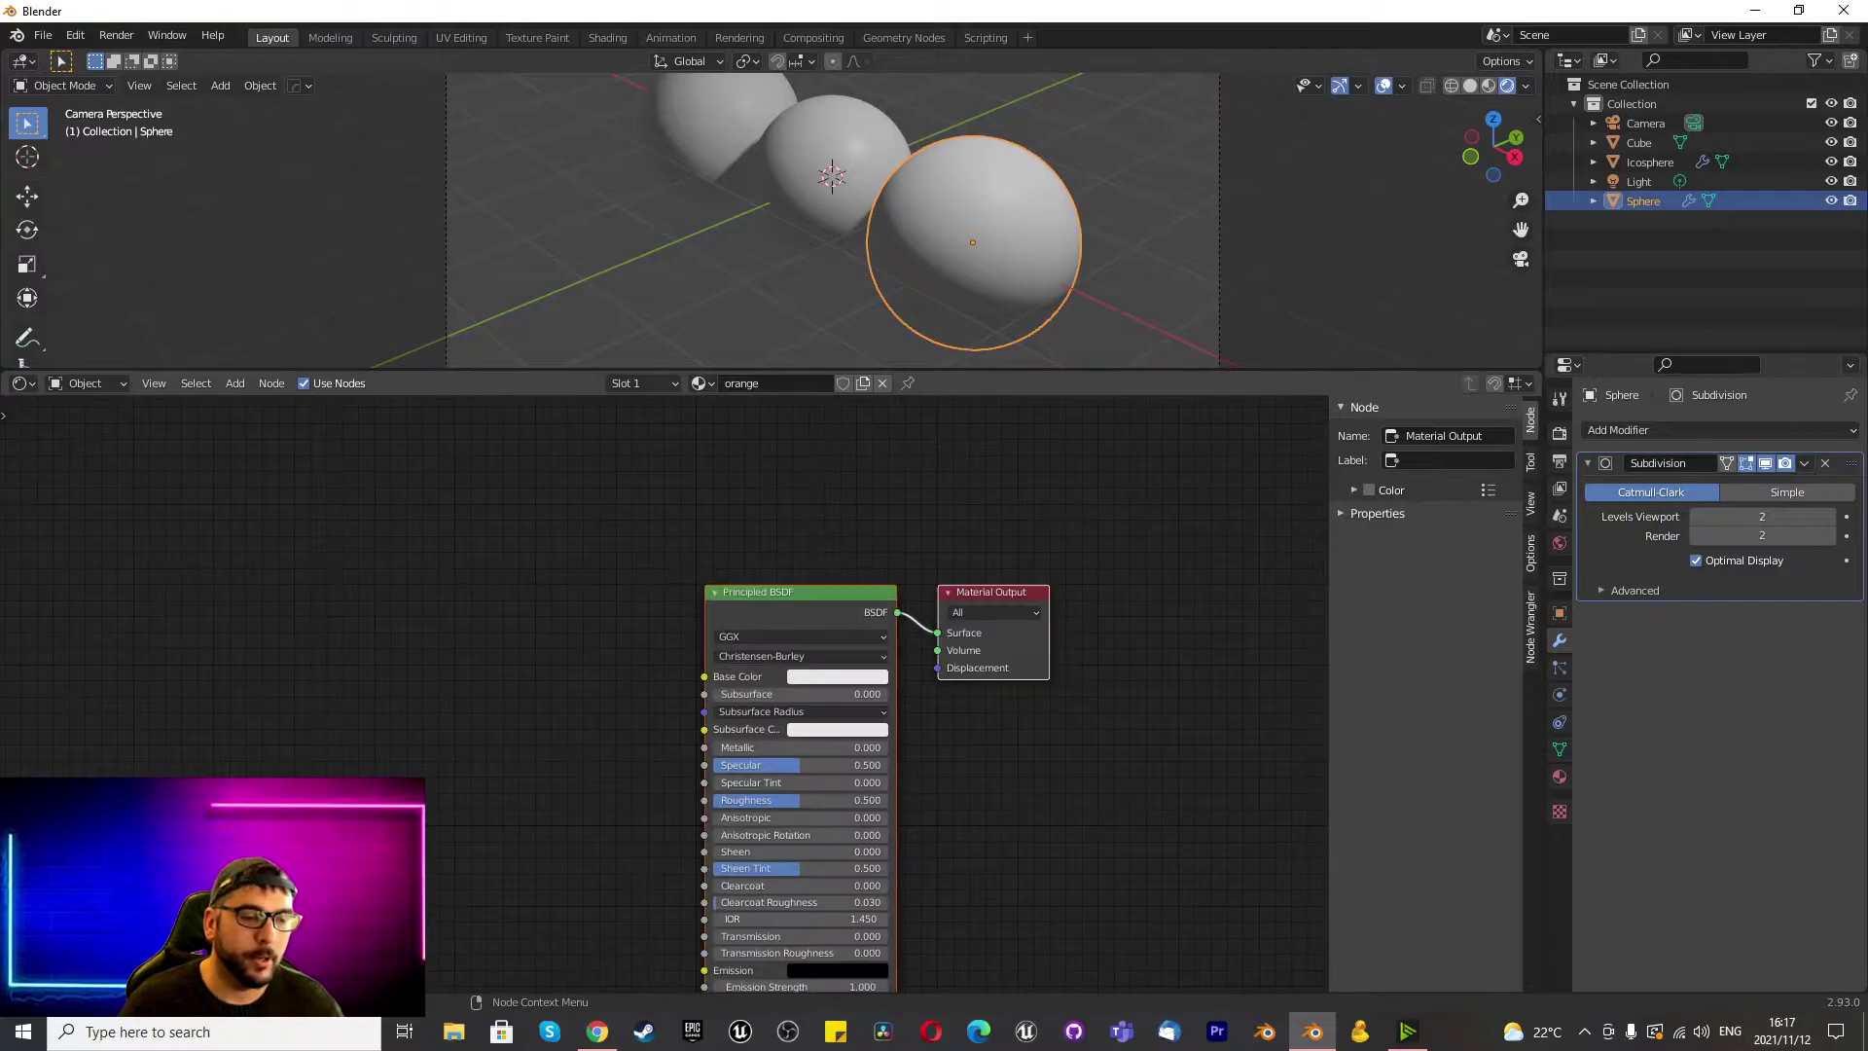
Set the Principled BSDF Subsurface to 1 and the subsurface colour to hex FA8B36.
scroll(779, 651, "up", 4)
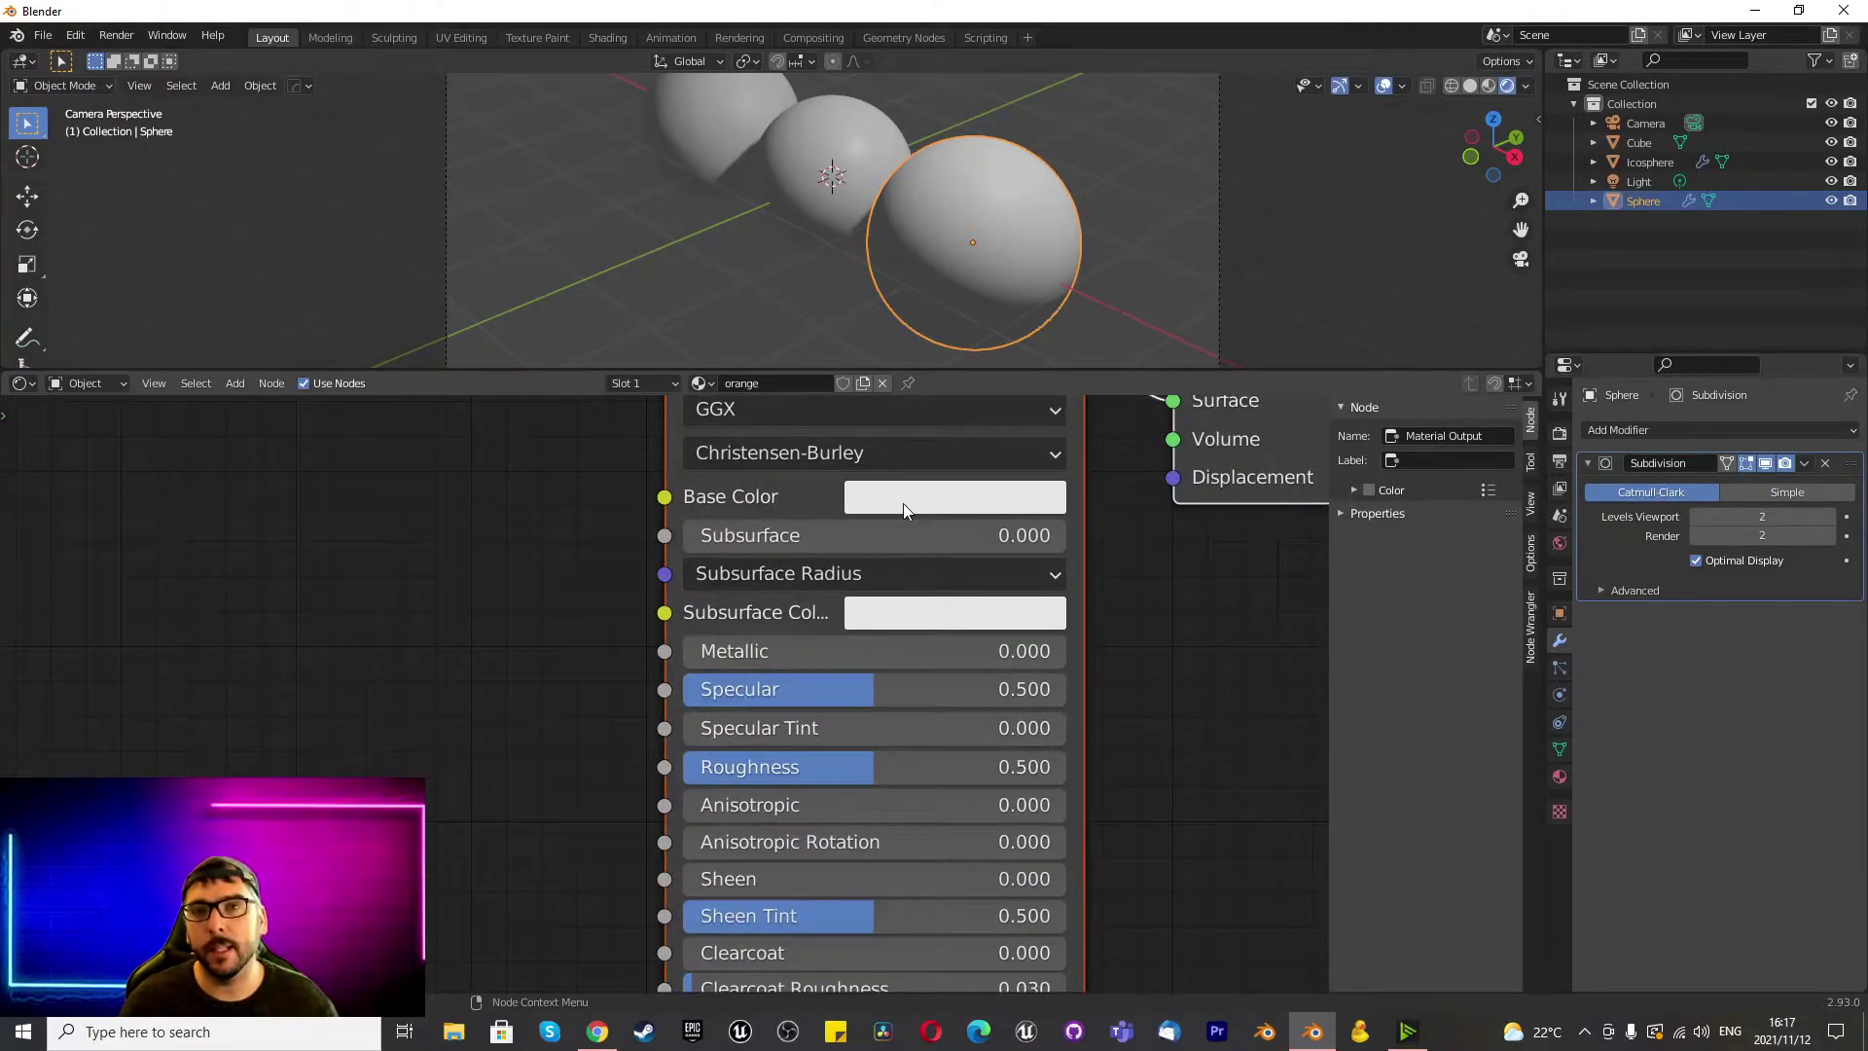
left_click(808, 544)
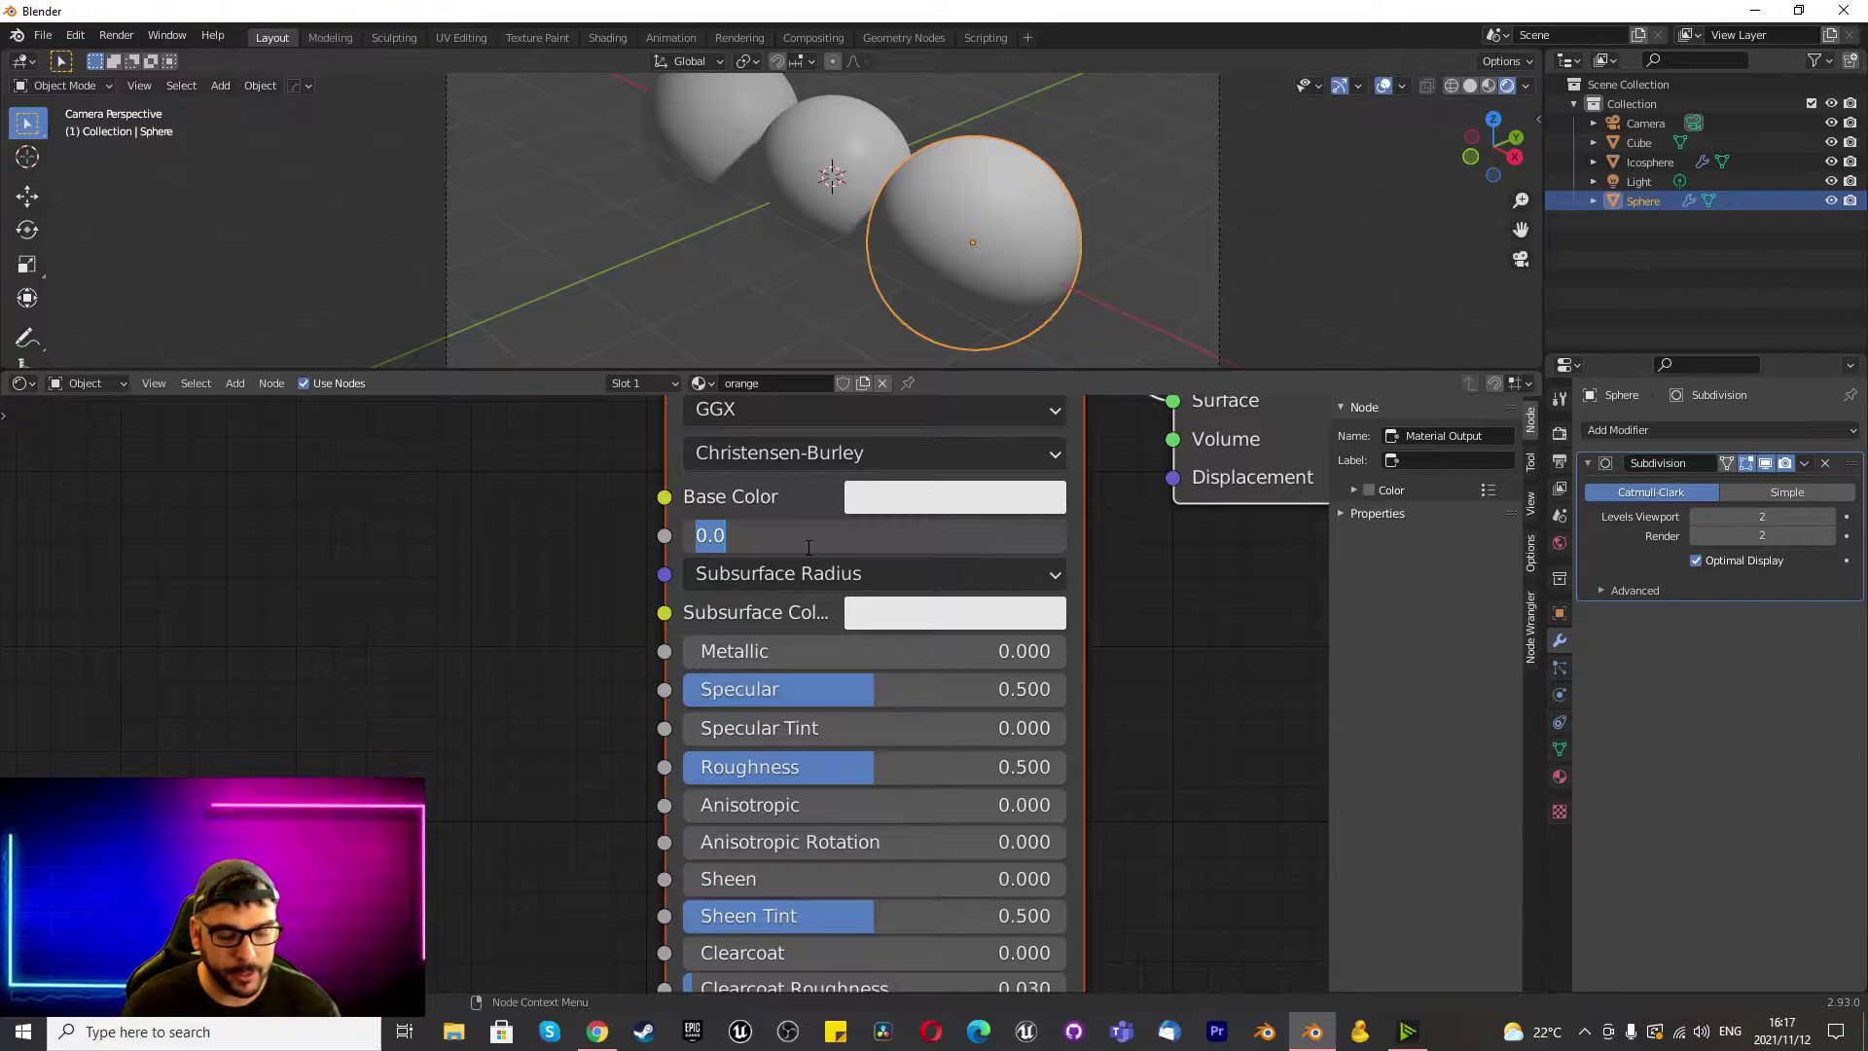
type("1")
key("Return")
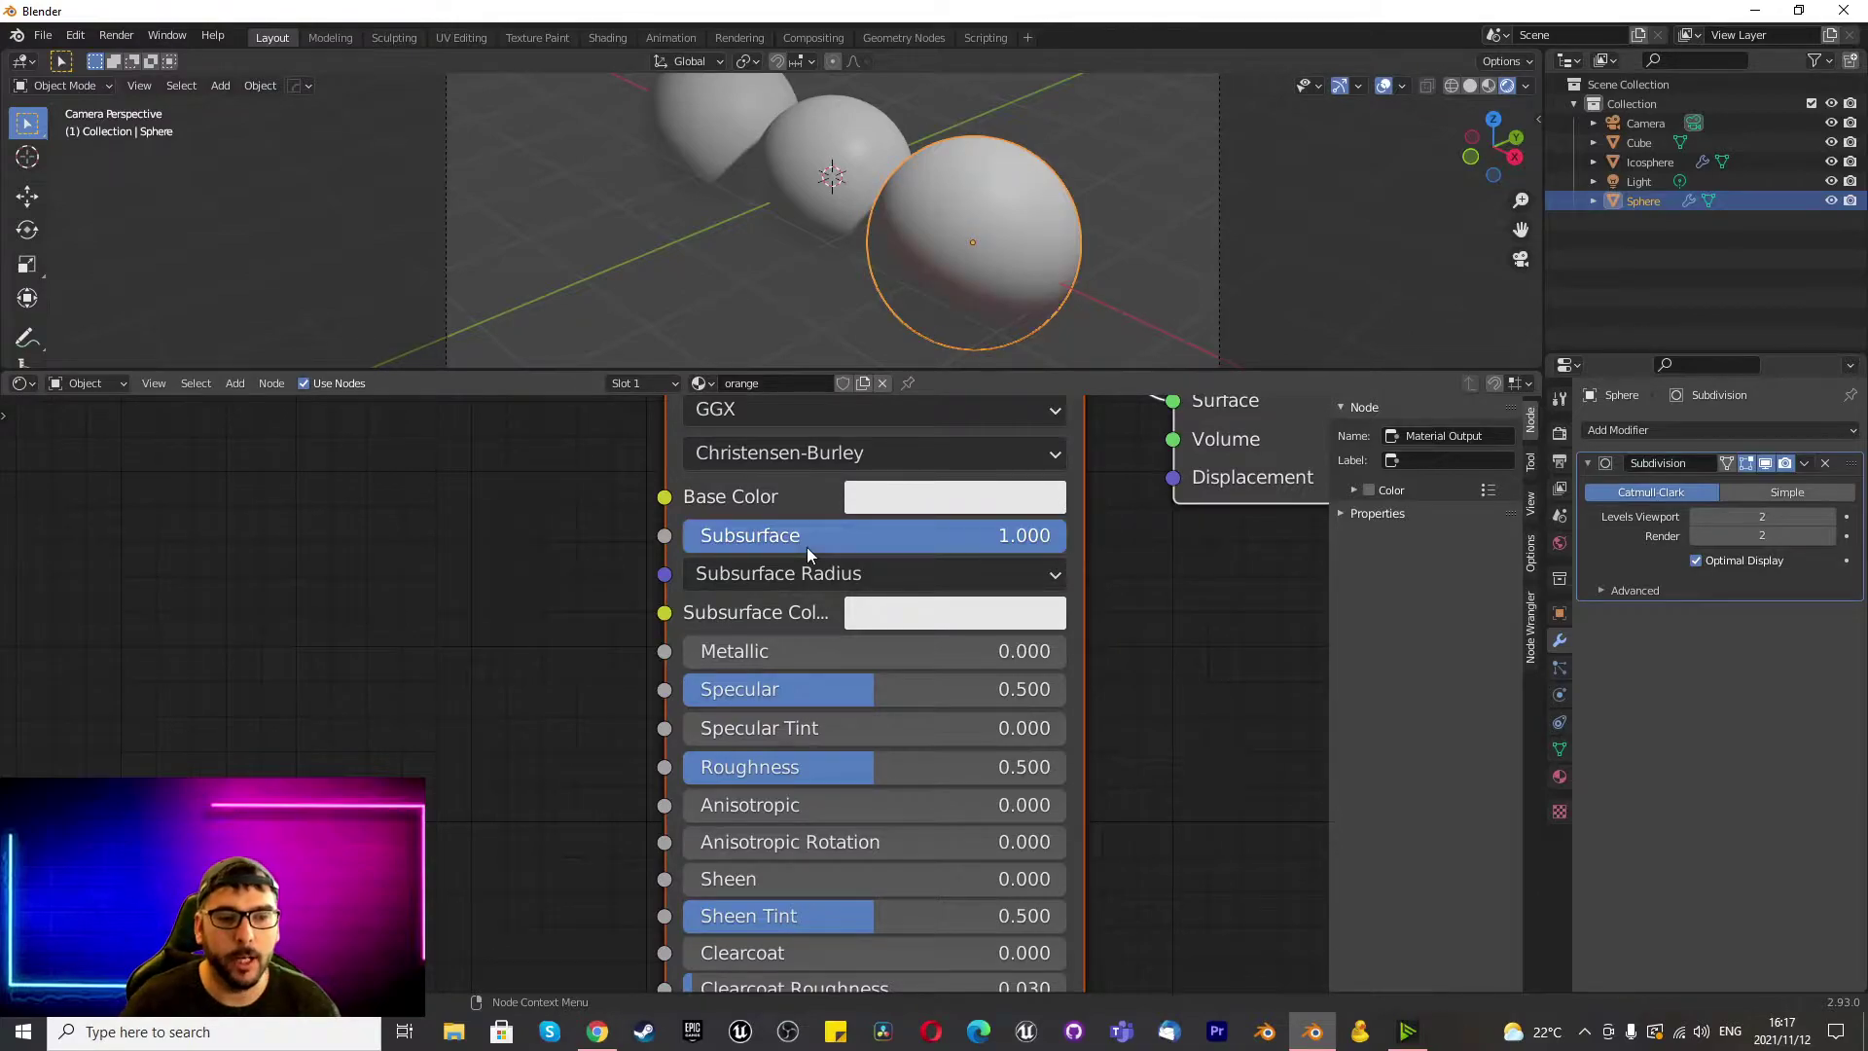
left_click(902, 610)
left_click(1094, 407)
left_click(940, 457)
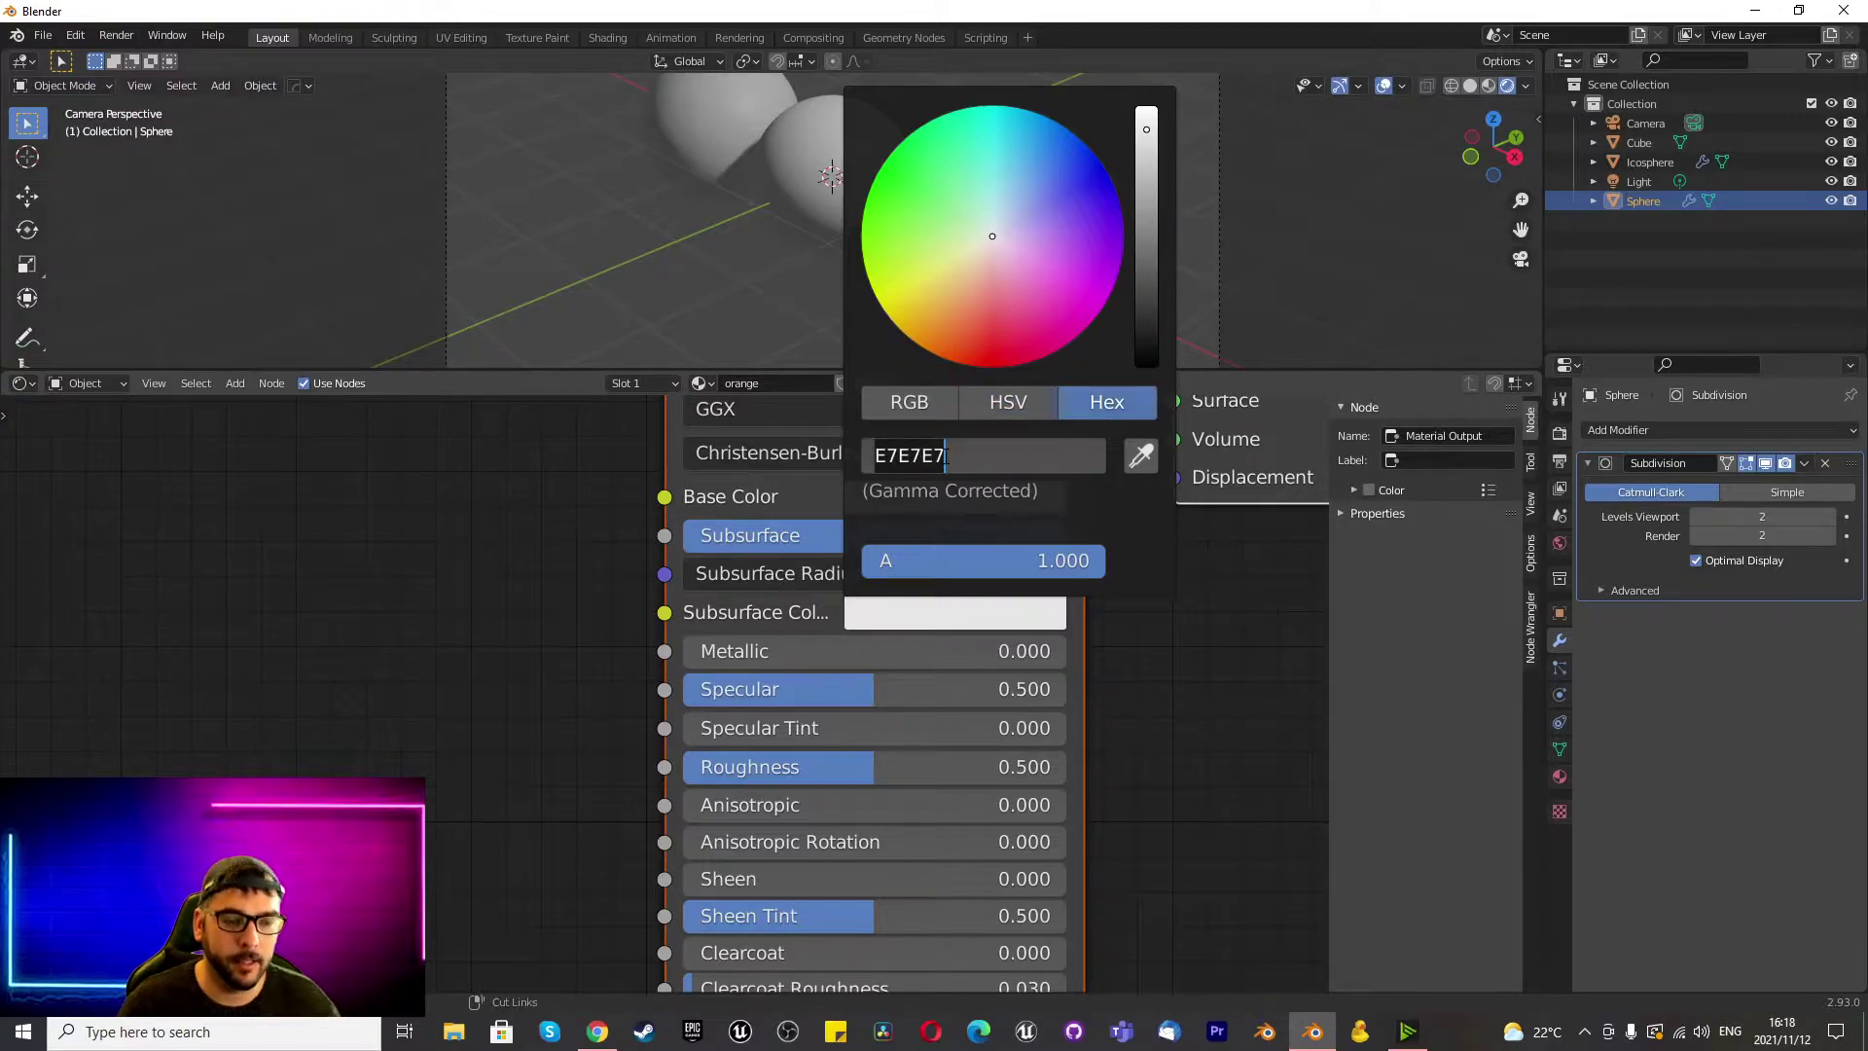
type("FA8B36")
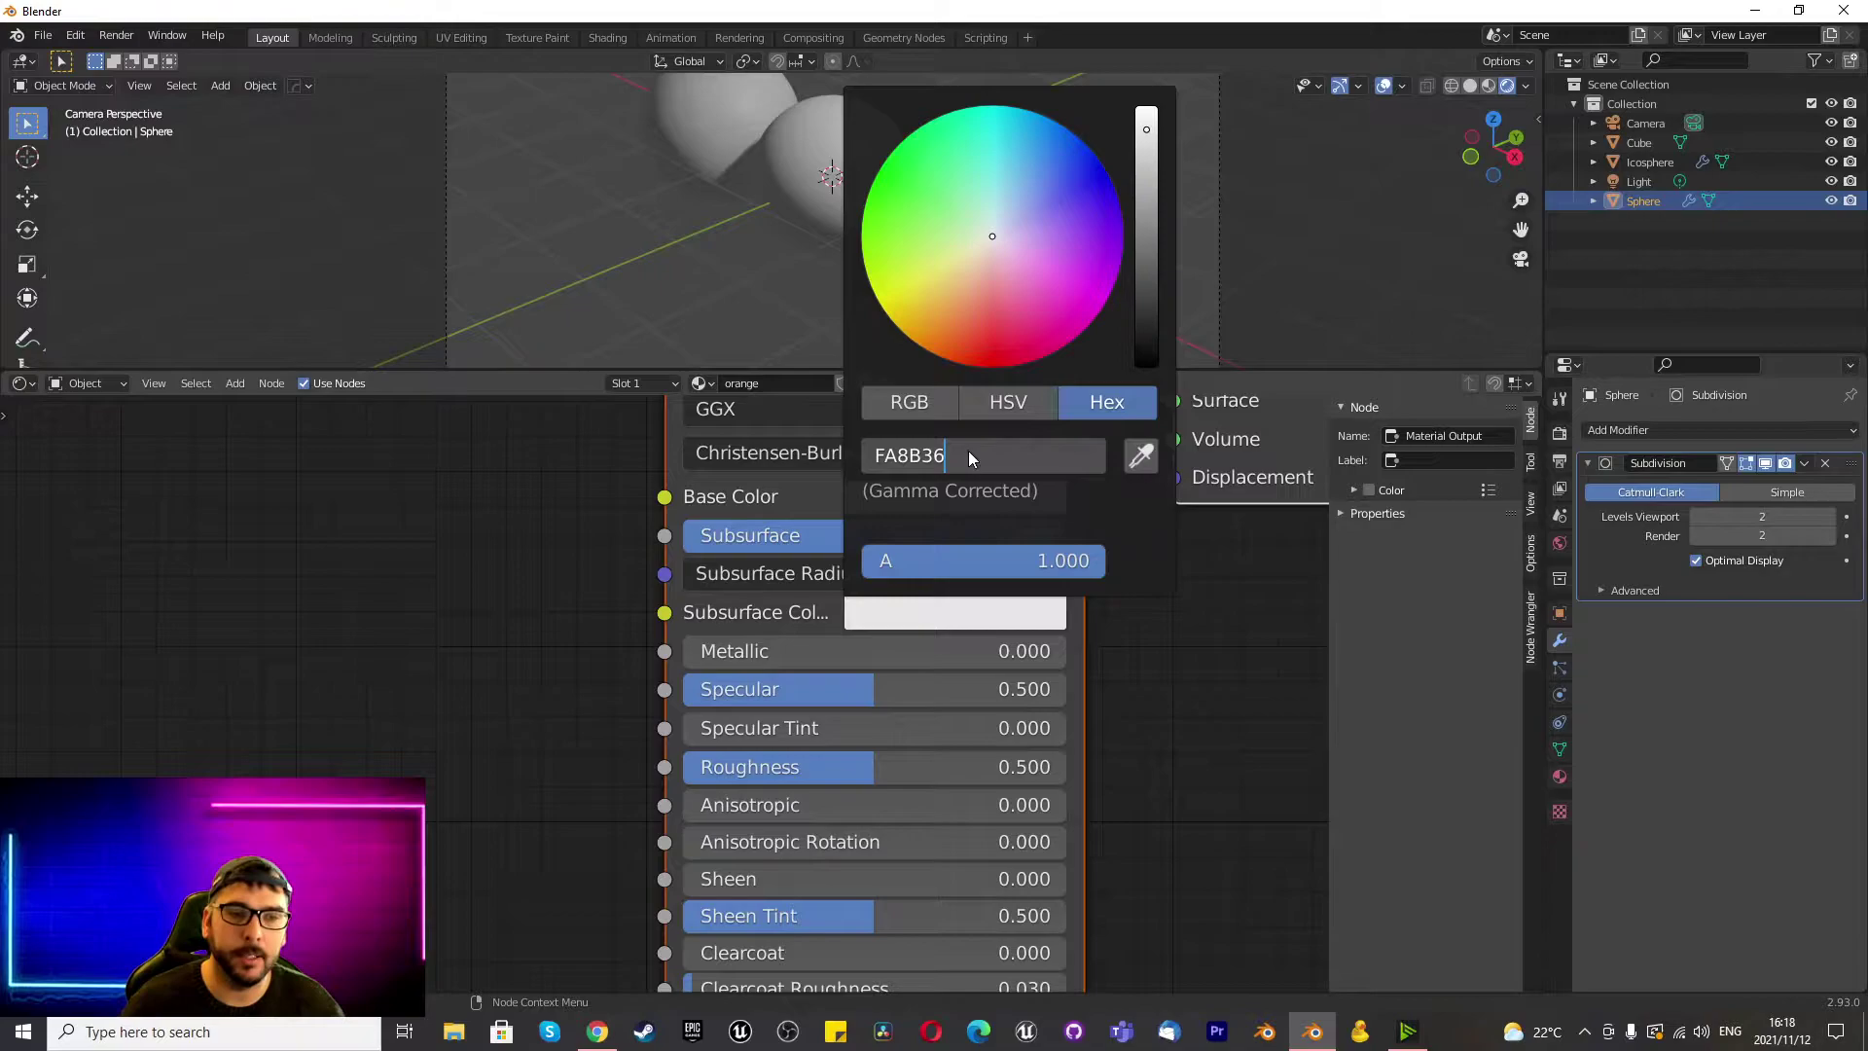
key("Return")
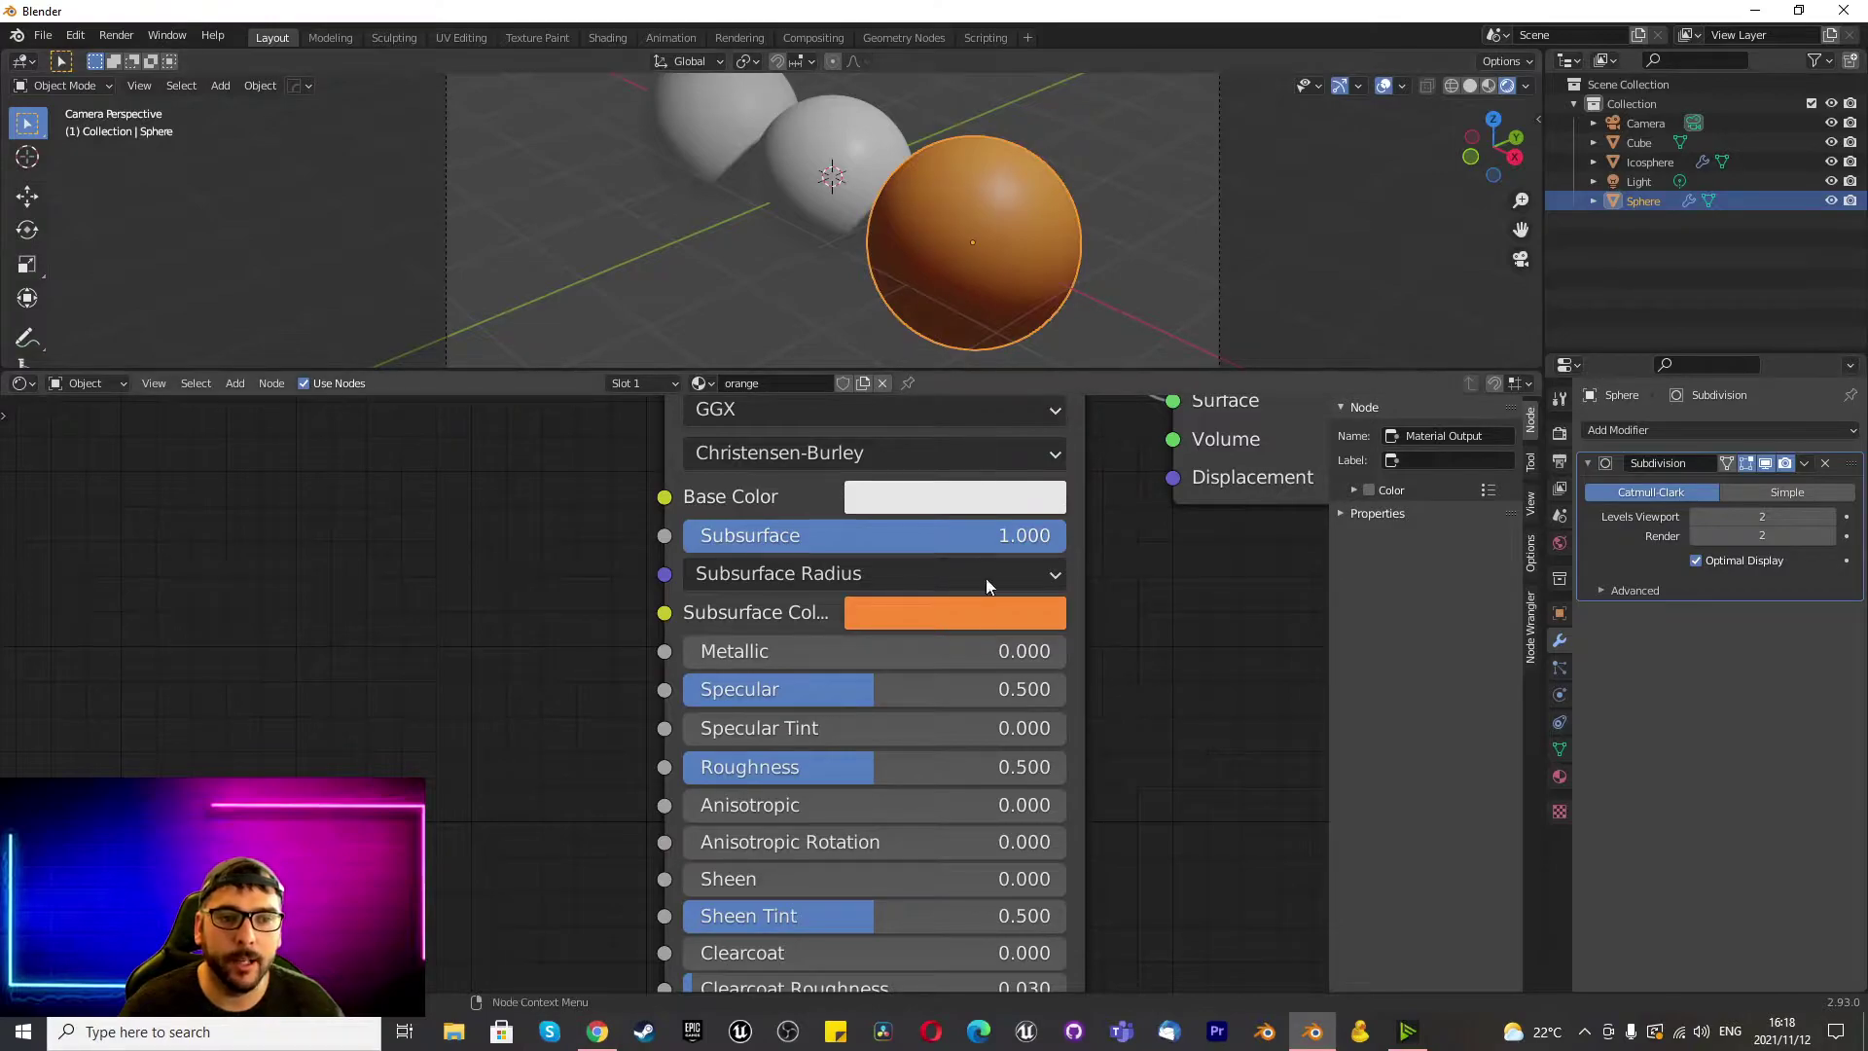
Set the orange material's Clearcoat to 0.5 and Clearcoat Roughness to 0.3.
scroll(850, 669, "down", 3)
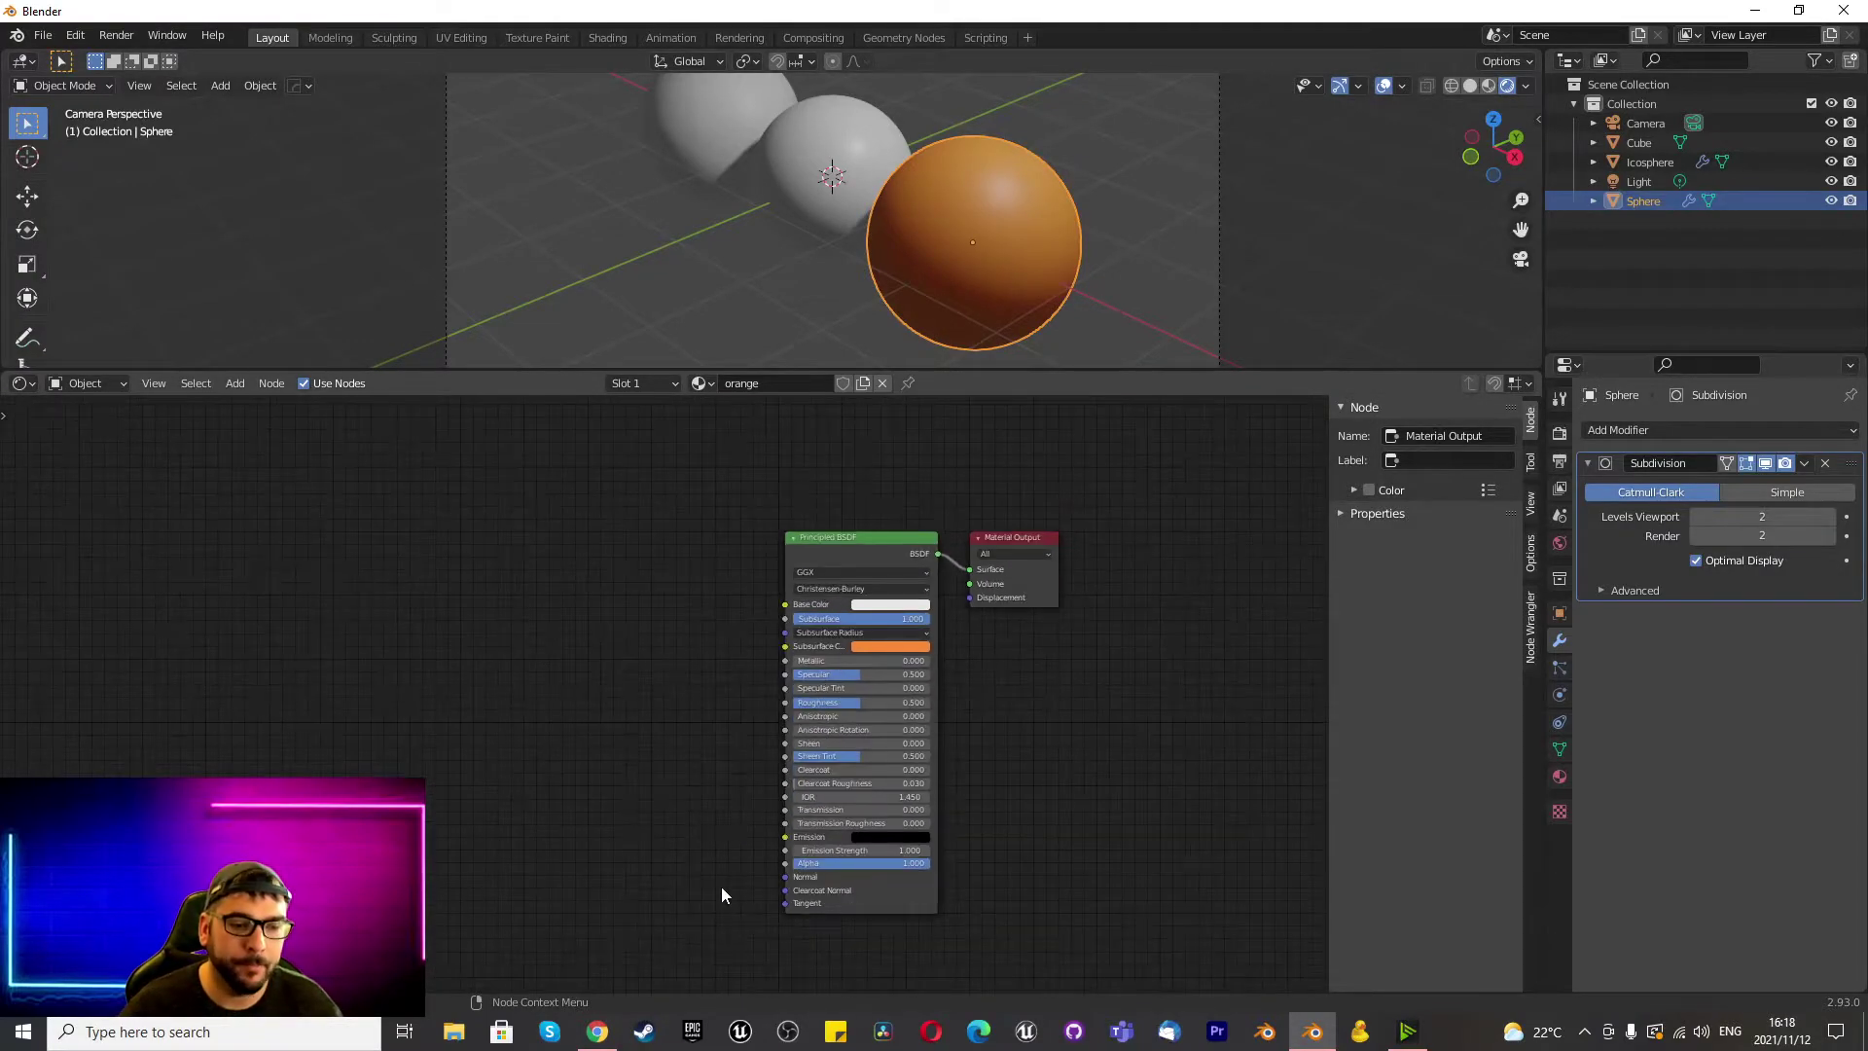
scroll(721, 885, "up", 5)
left_click(899, 669)
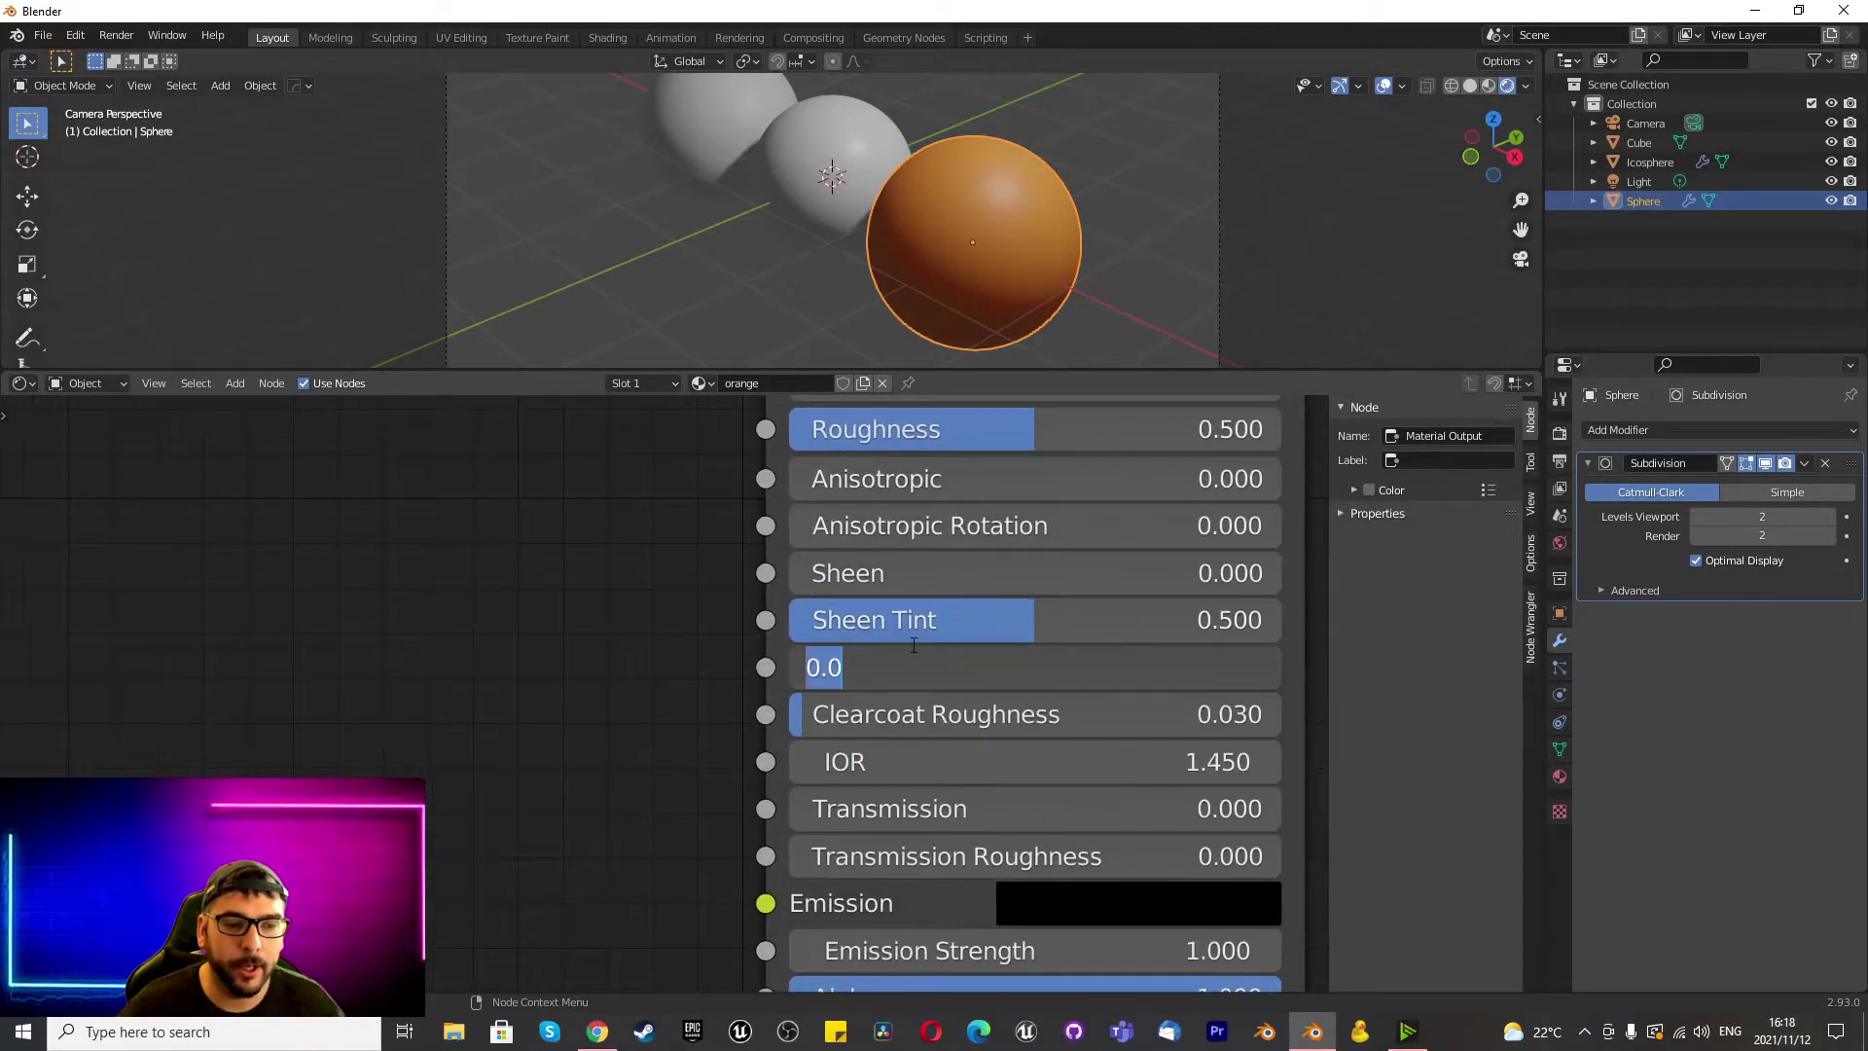
type("0.5")
key("Return")
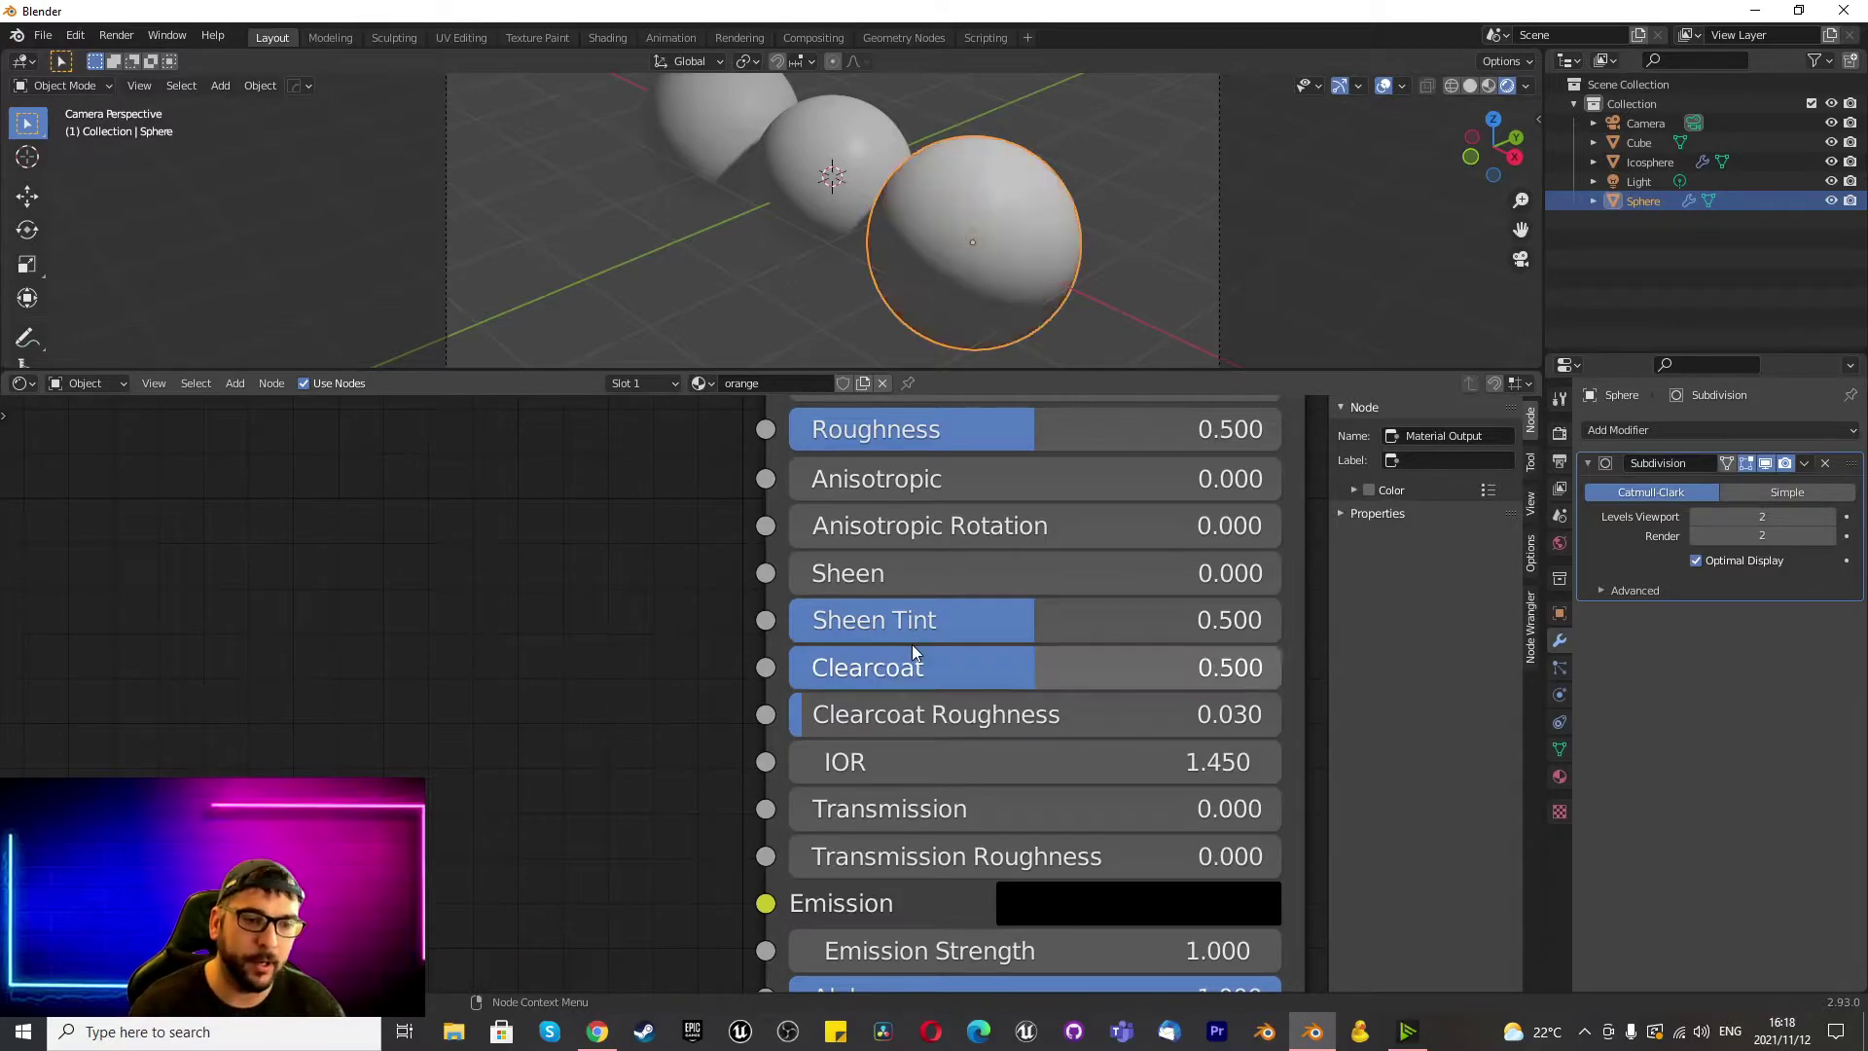
left_click(910, 711)
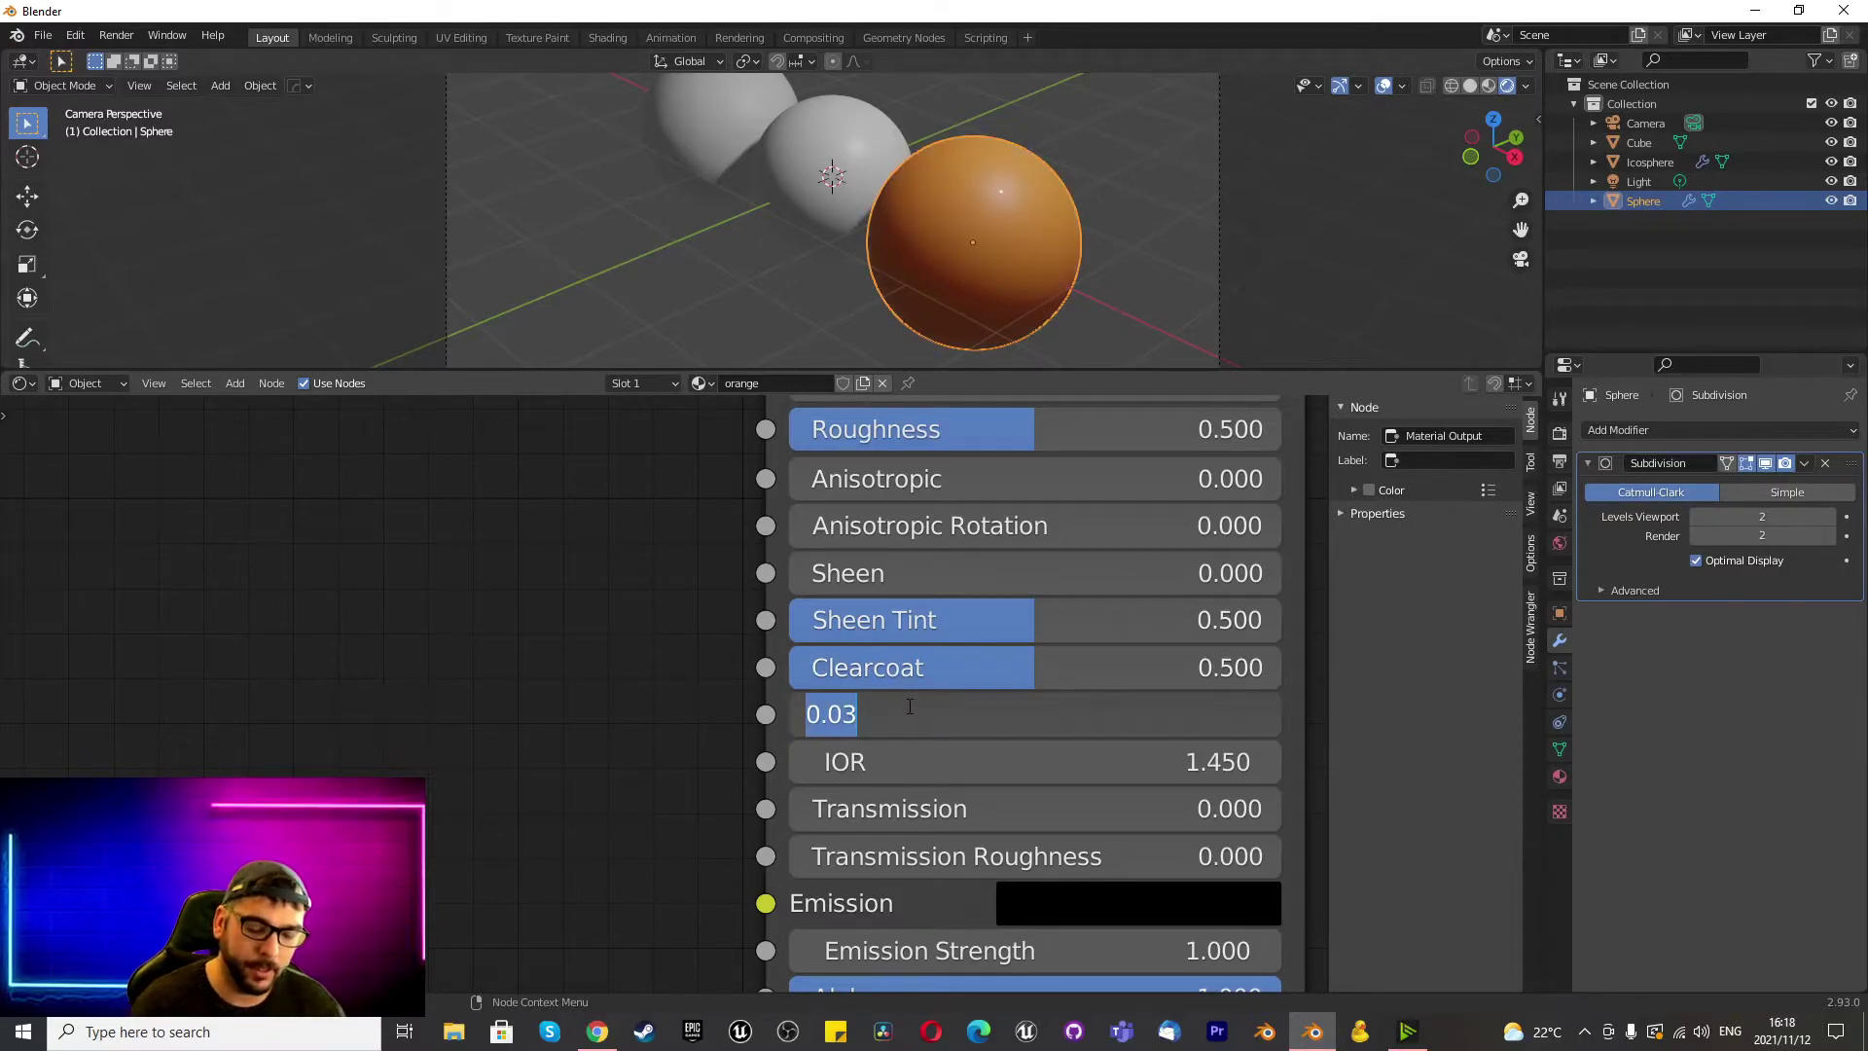
type("0.3")
key("Return")
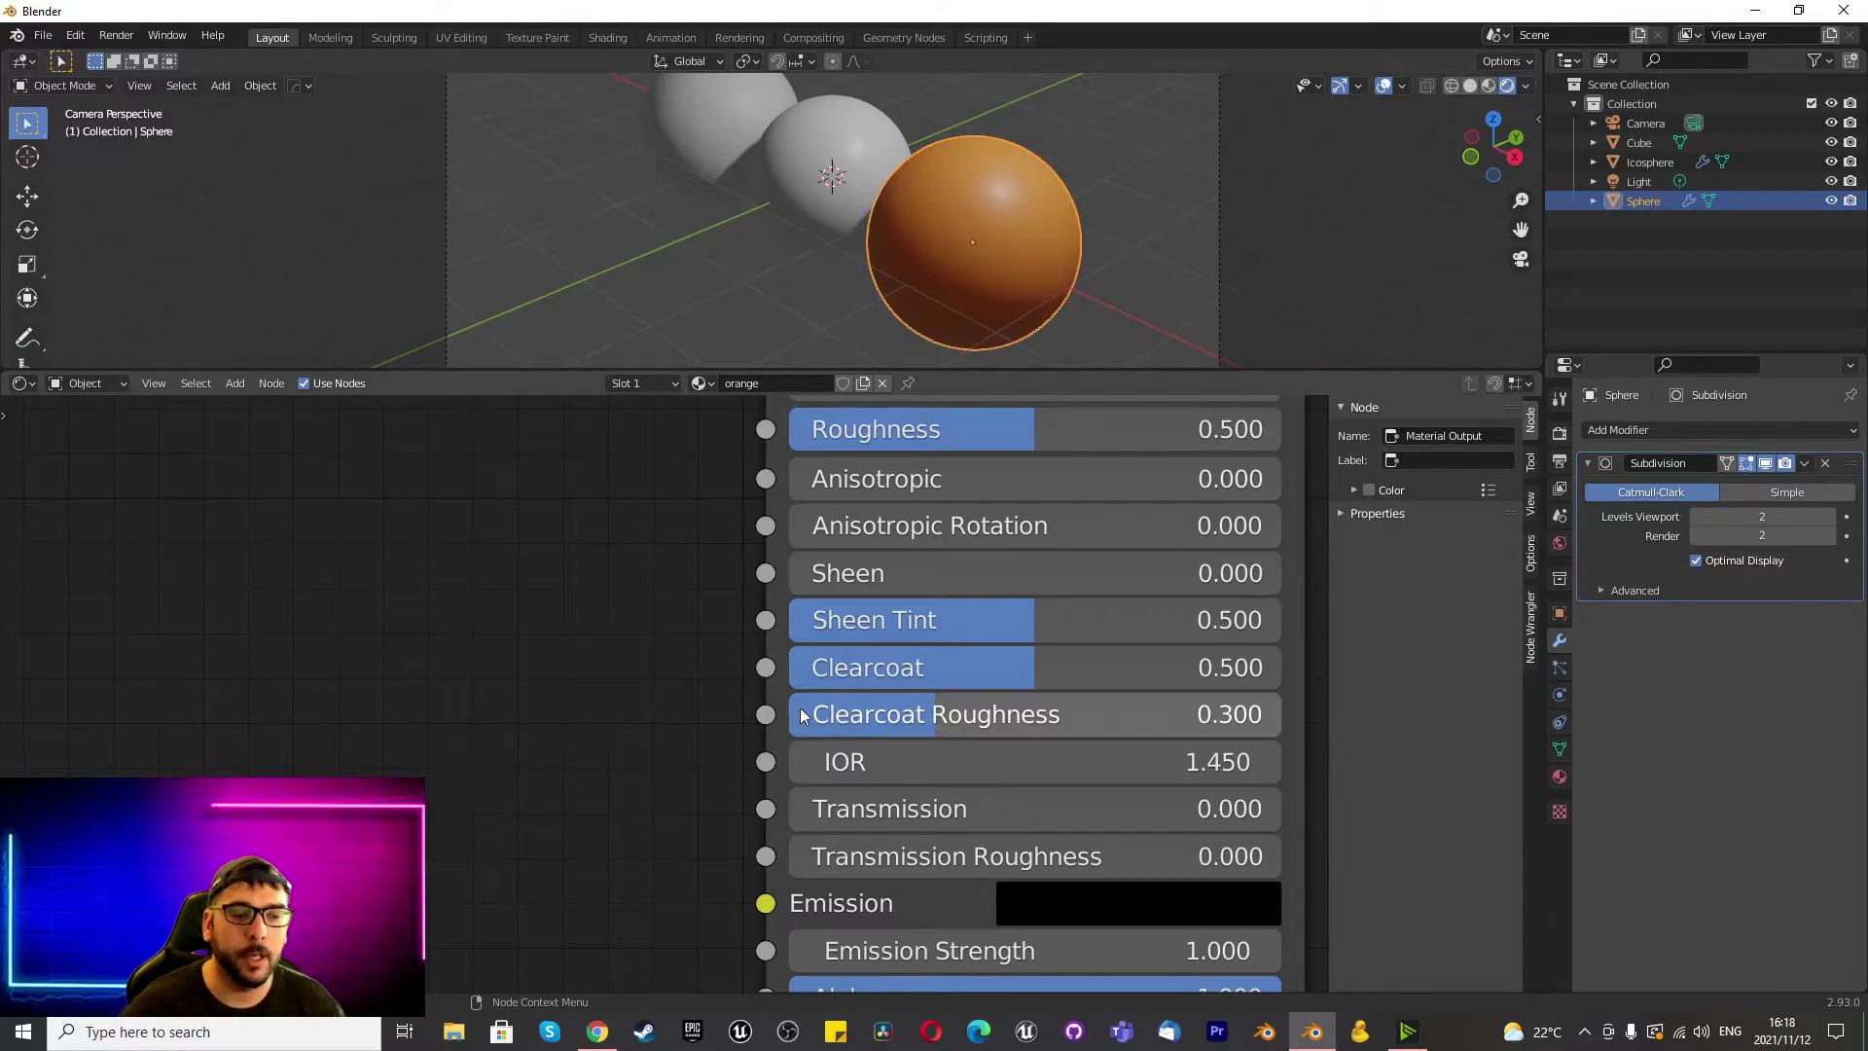
scroll(805, 713, "down", 3)
scroll(747, 552, "down", 2)
scroll(467, 768, "up", 4)
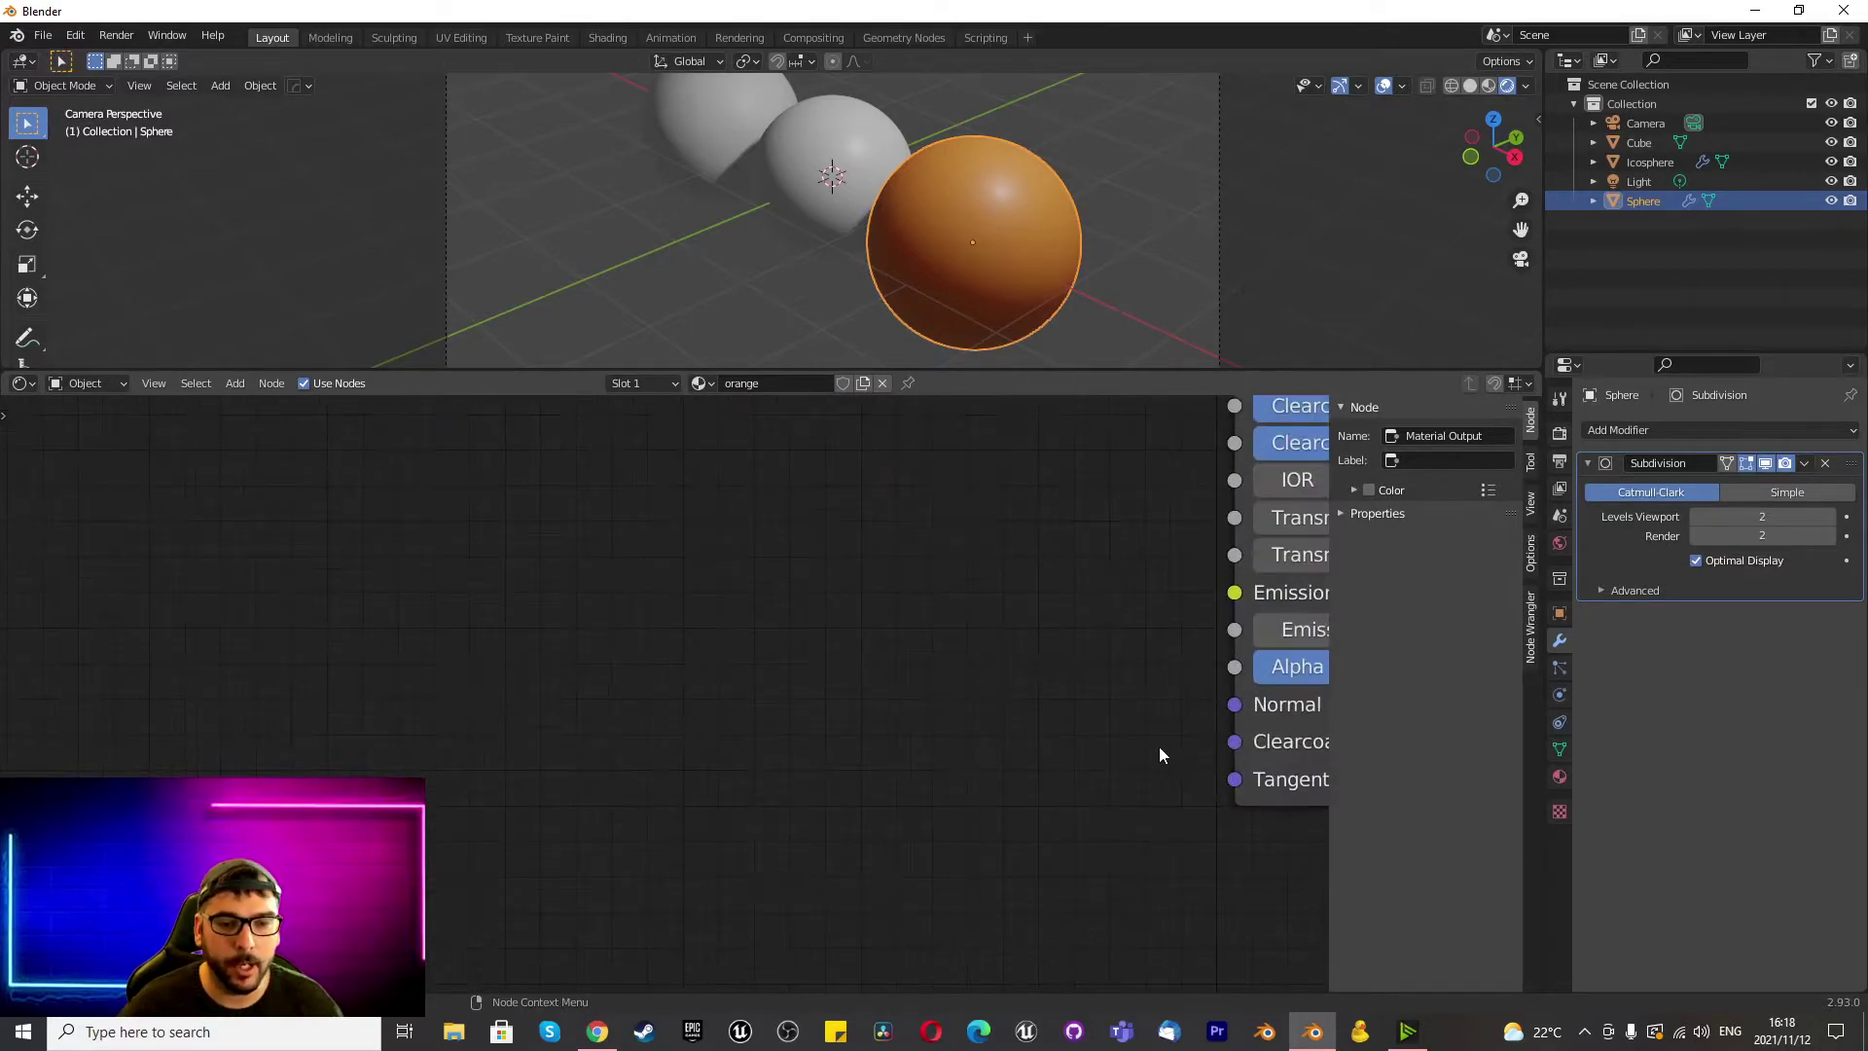
scroll(1284, 711, "down", 2)
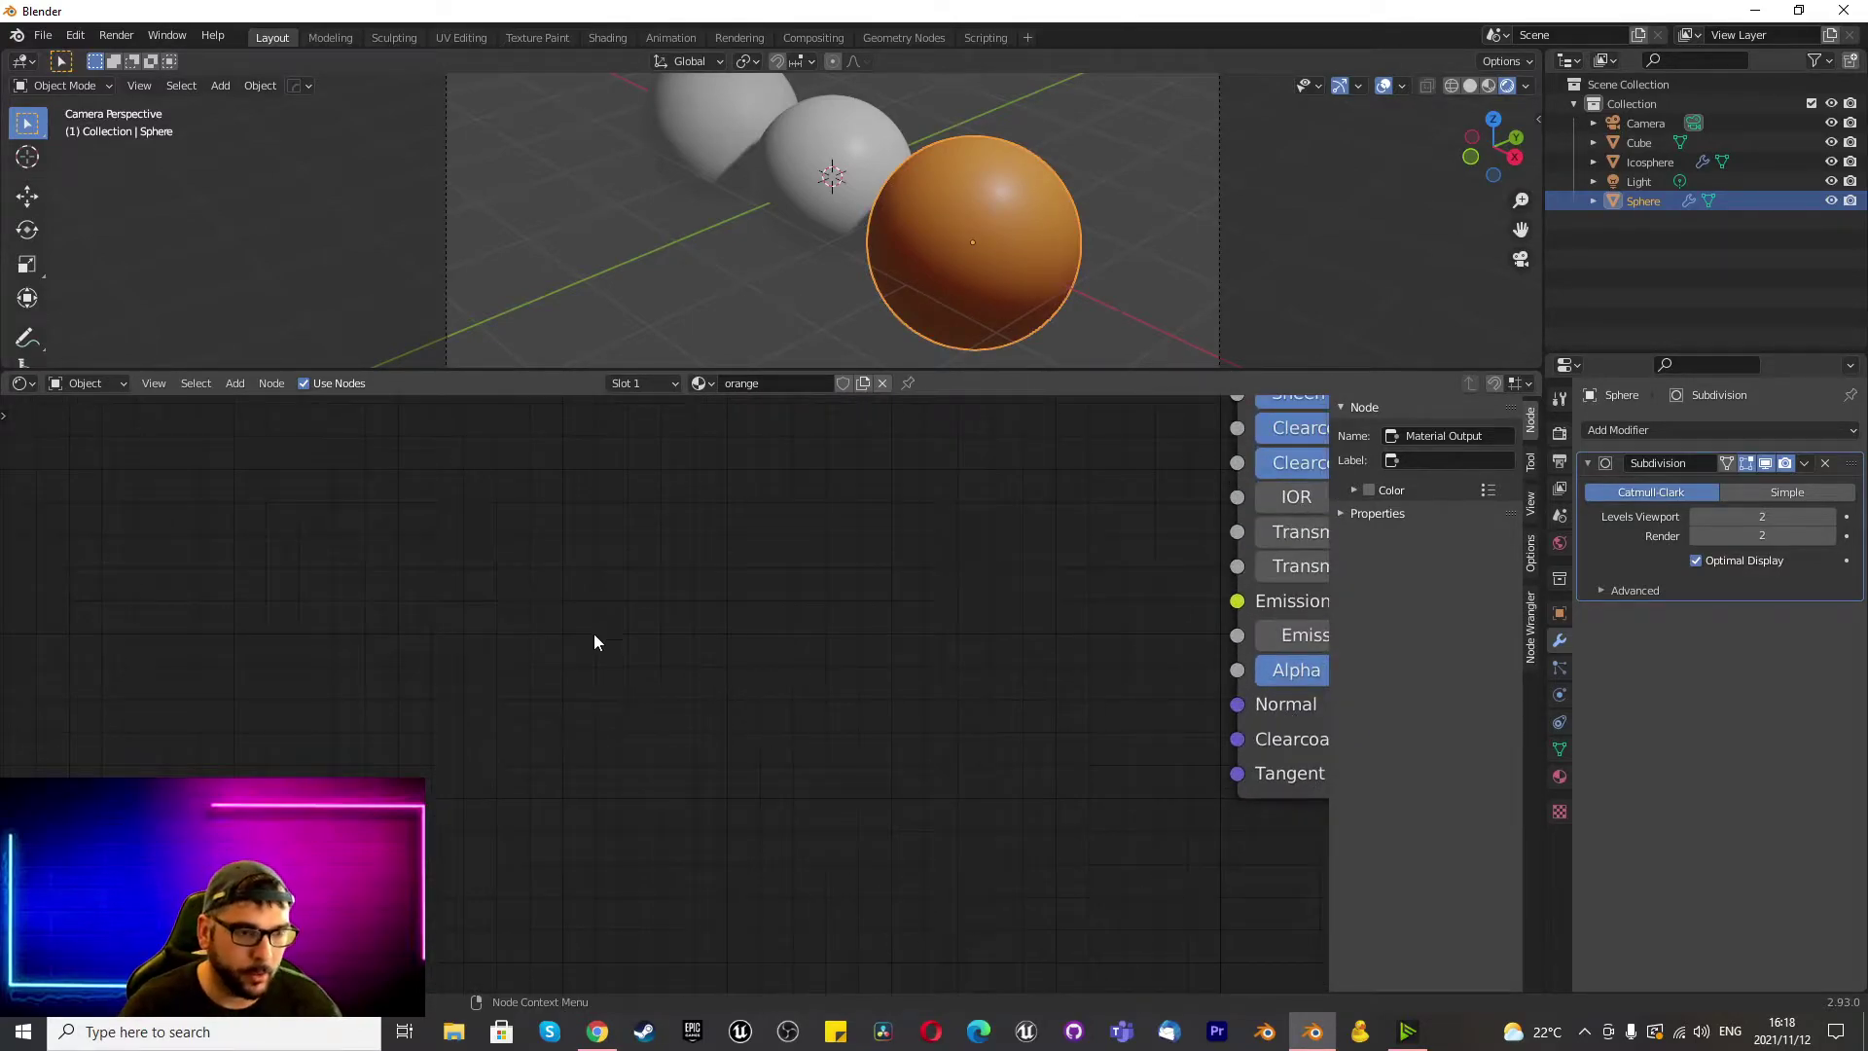
Search the add-ons for 'node' in Preferences to confirm Node Wrangler is enabled.
left_click(75, 35)
left_click(136, 305)
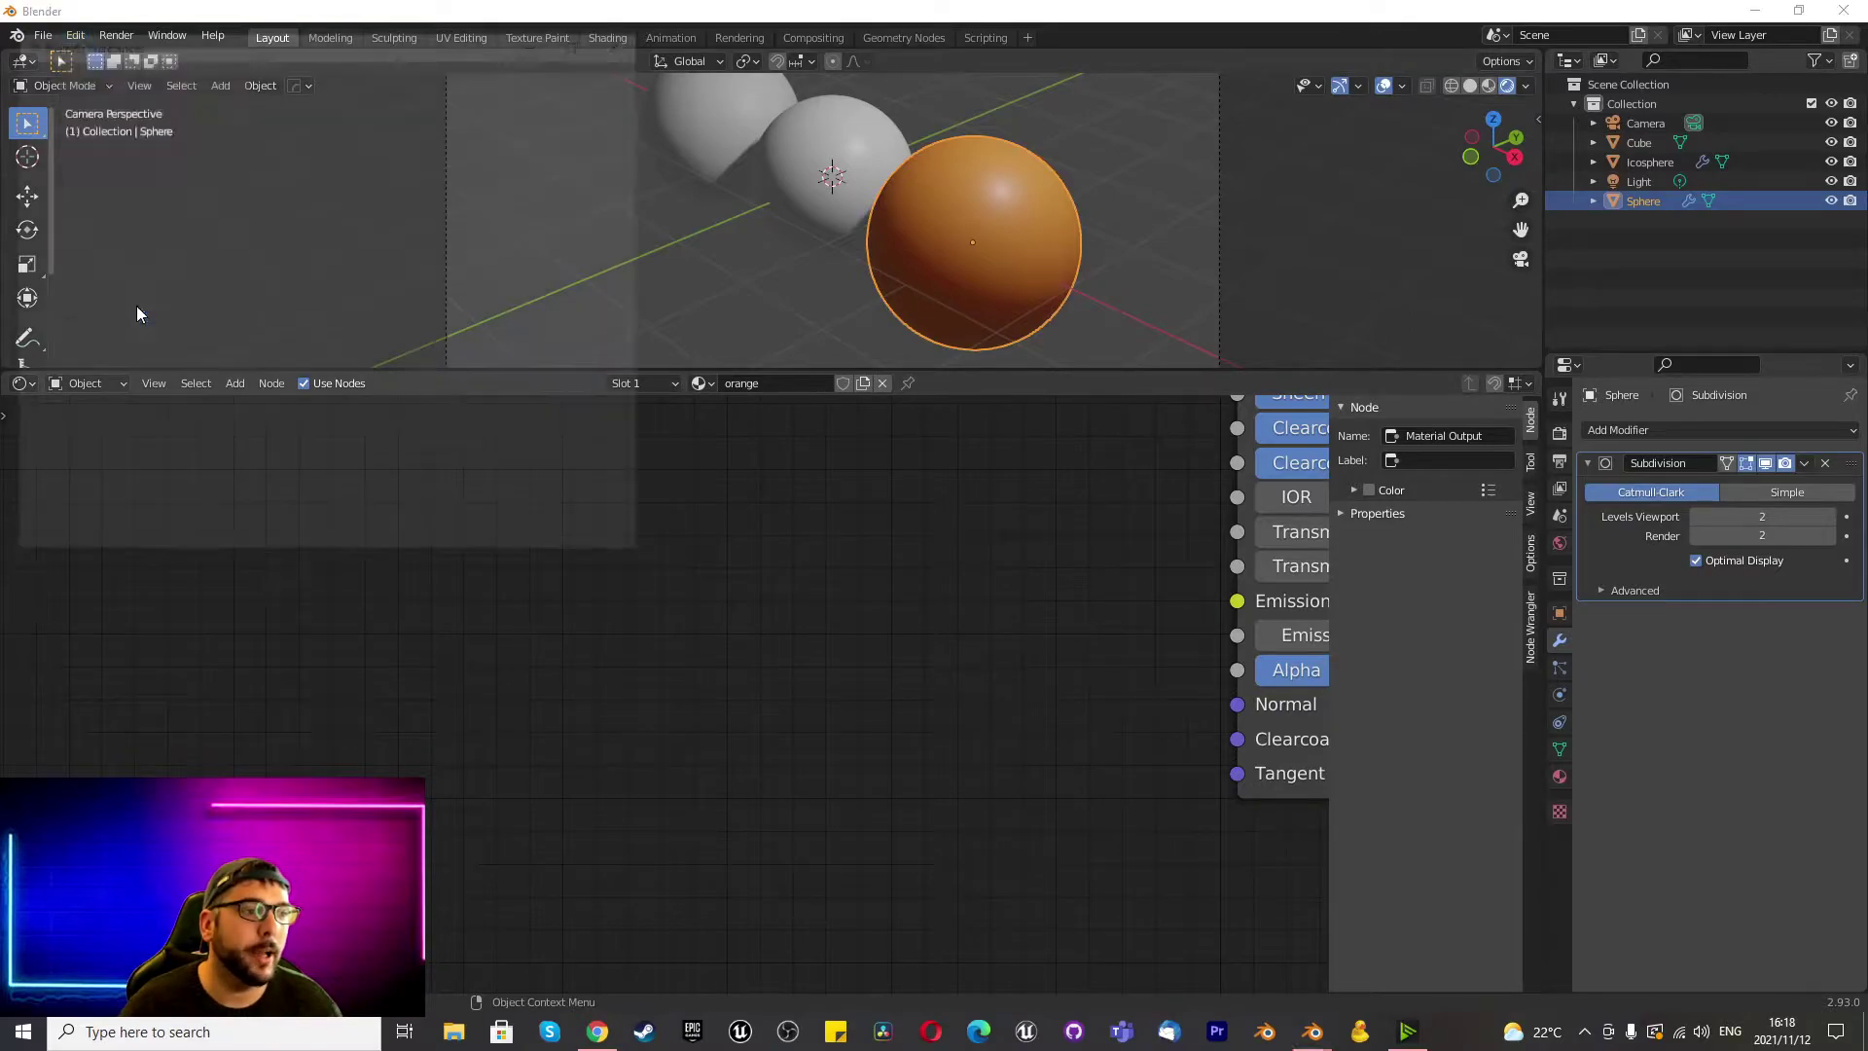
left_click(77, 234)
left_click(545, 94)
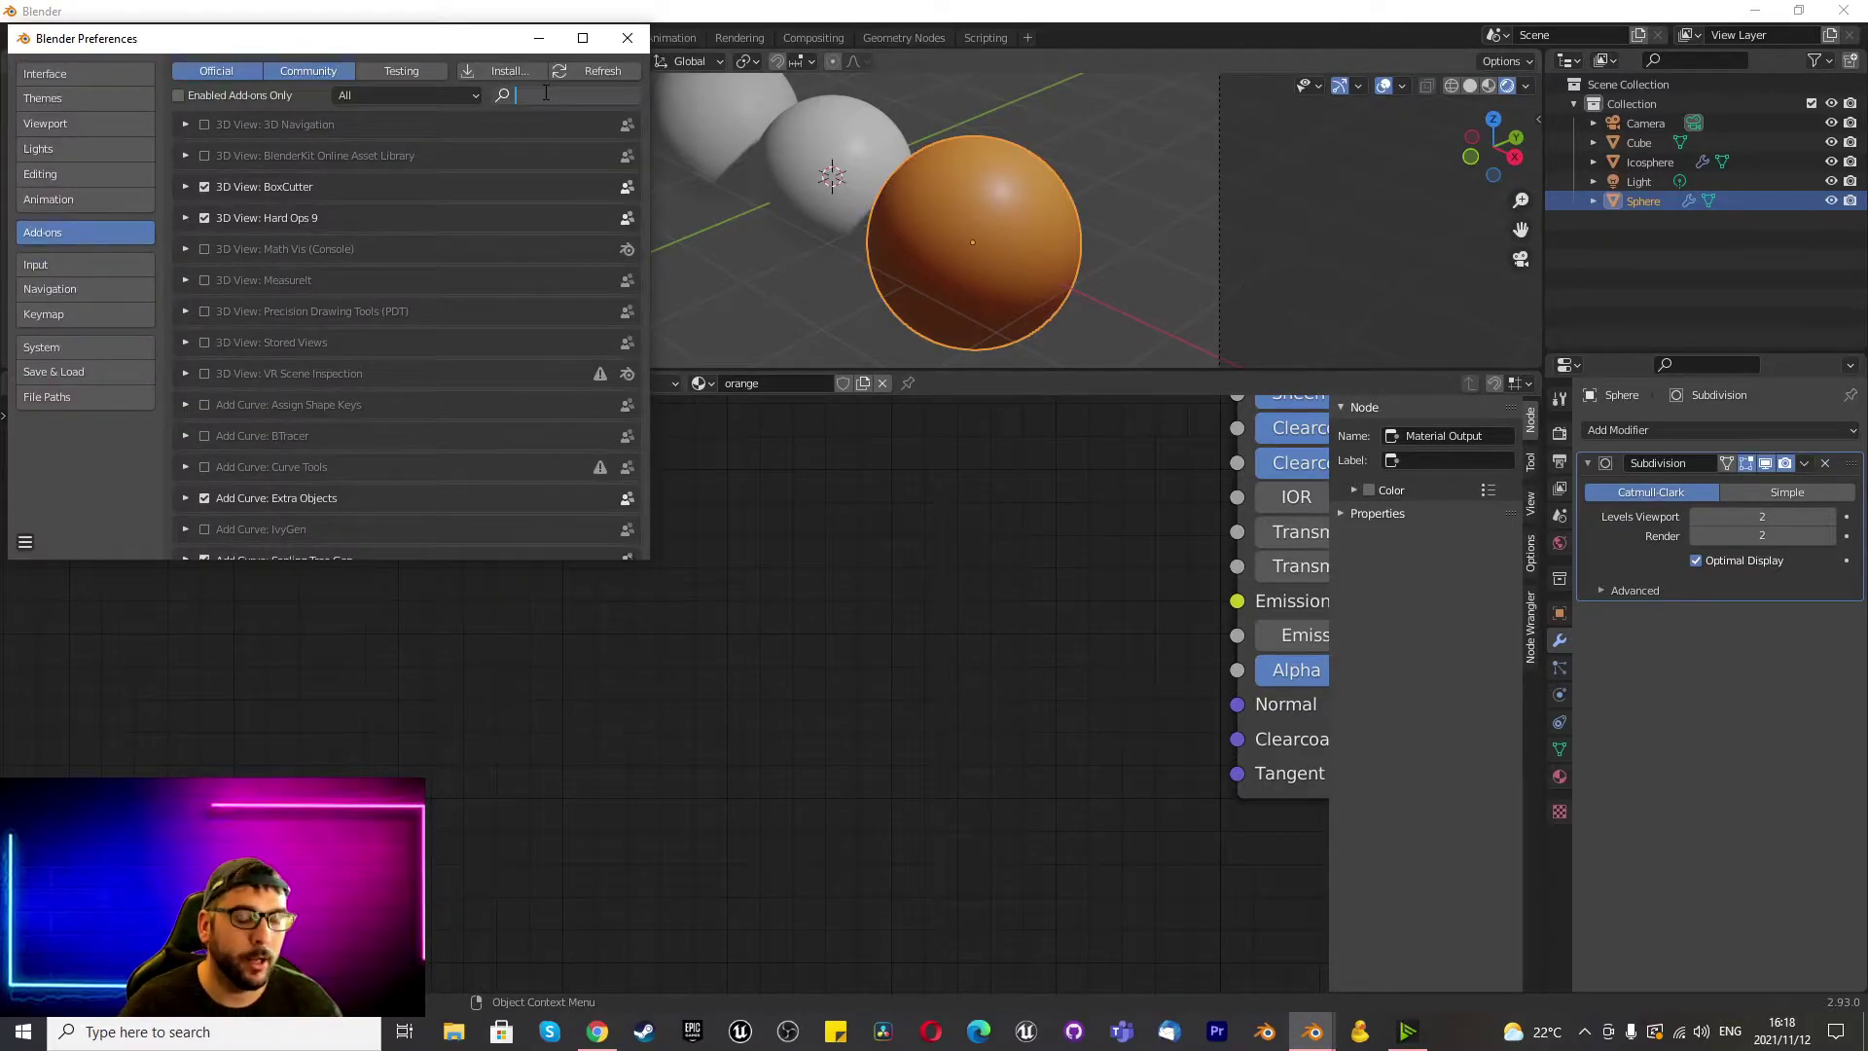
type("node")
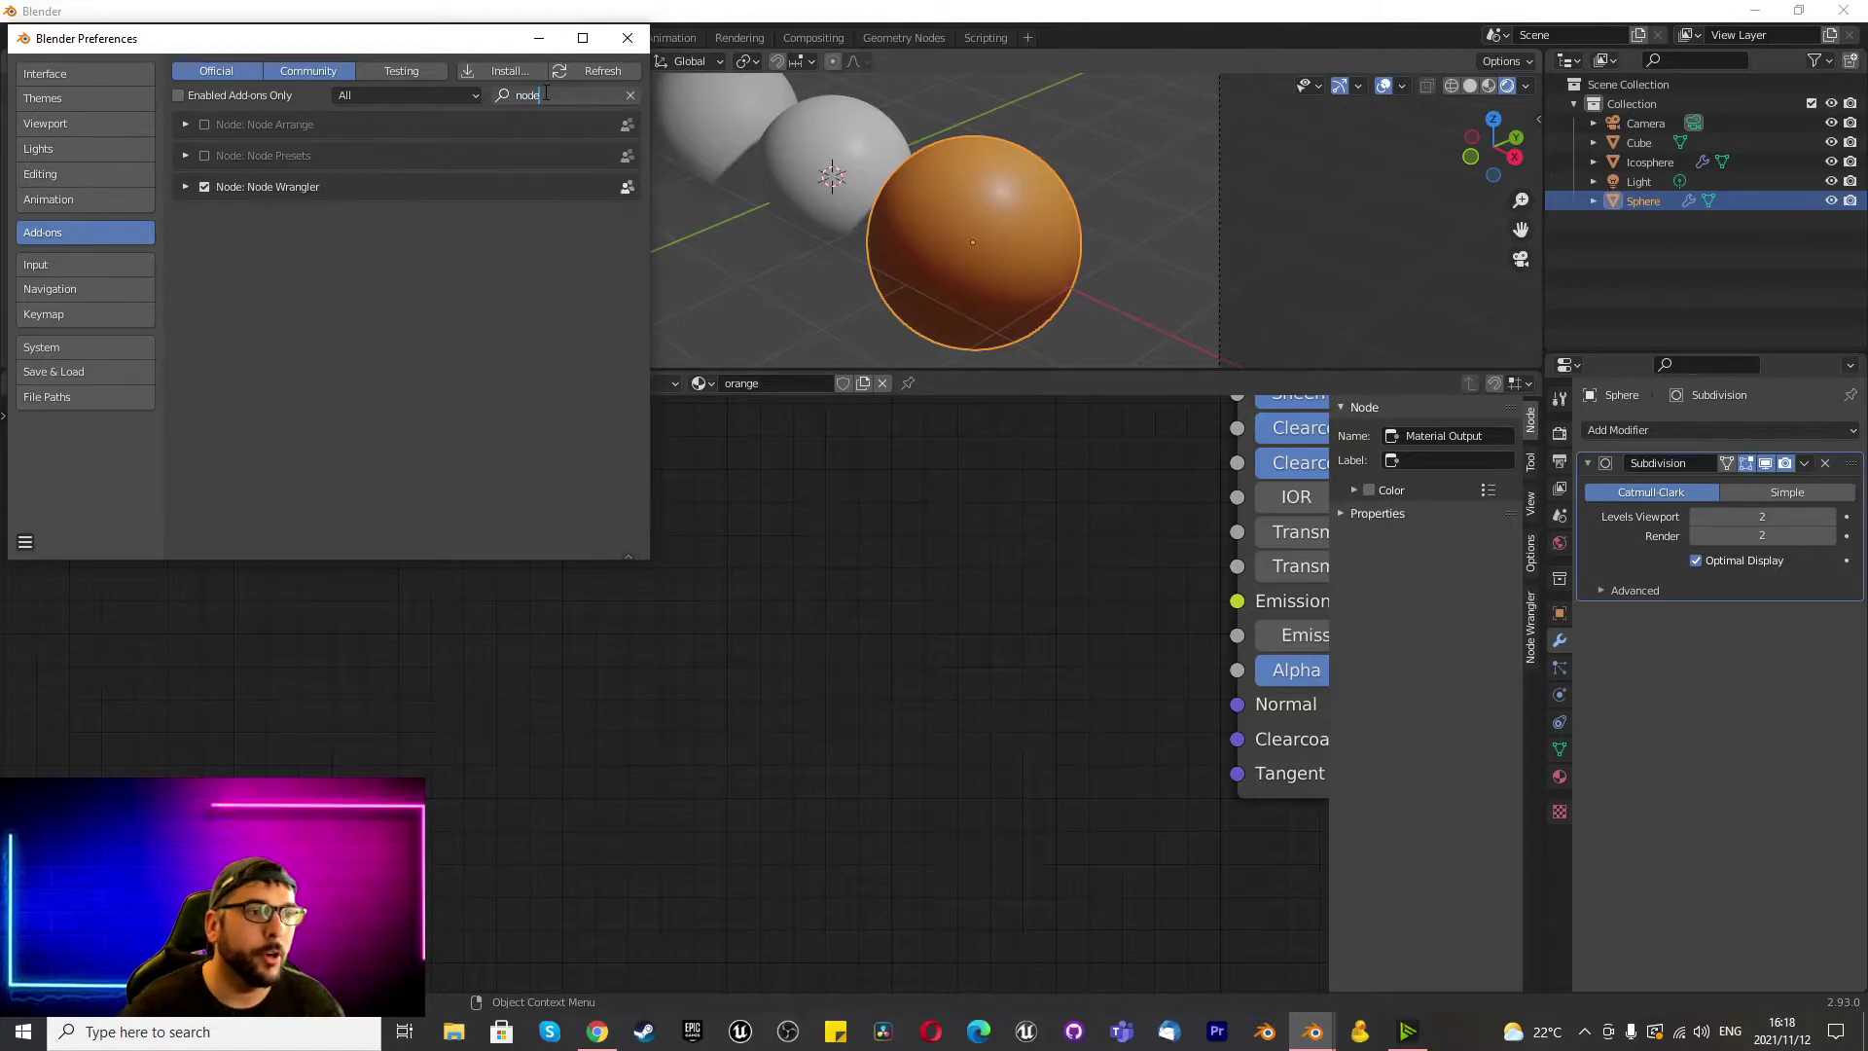
left_click(628, 38)
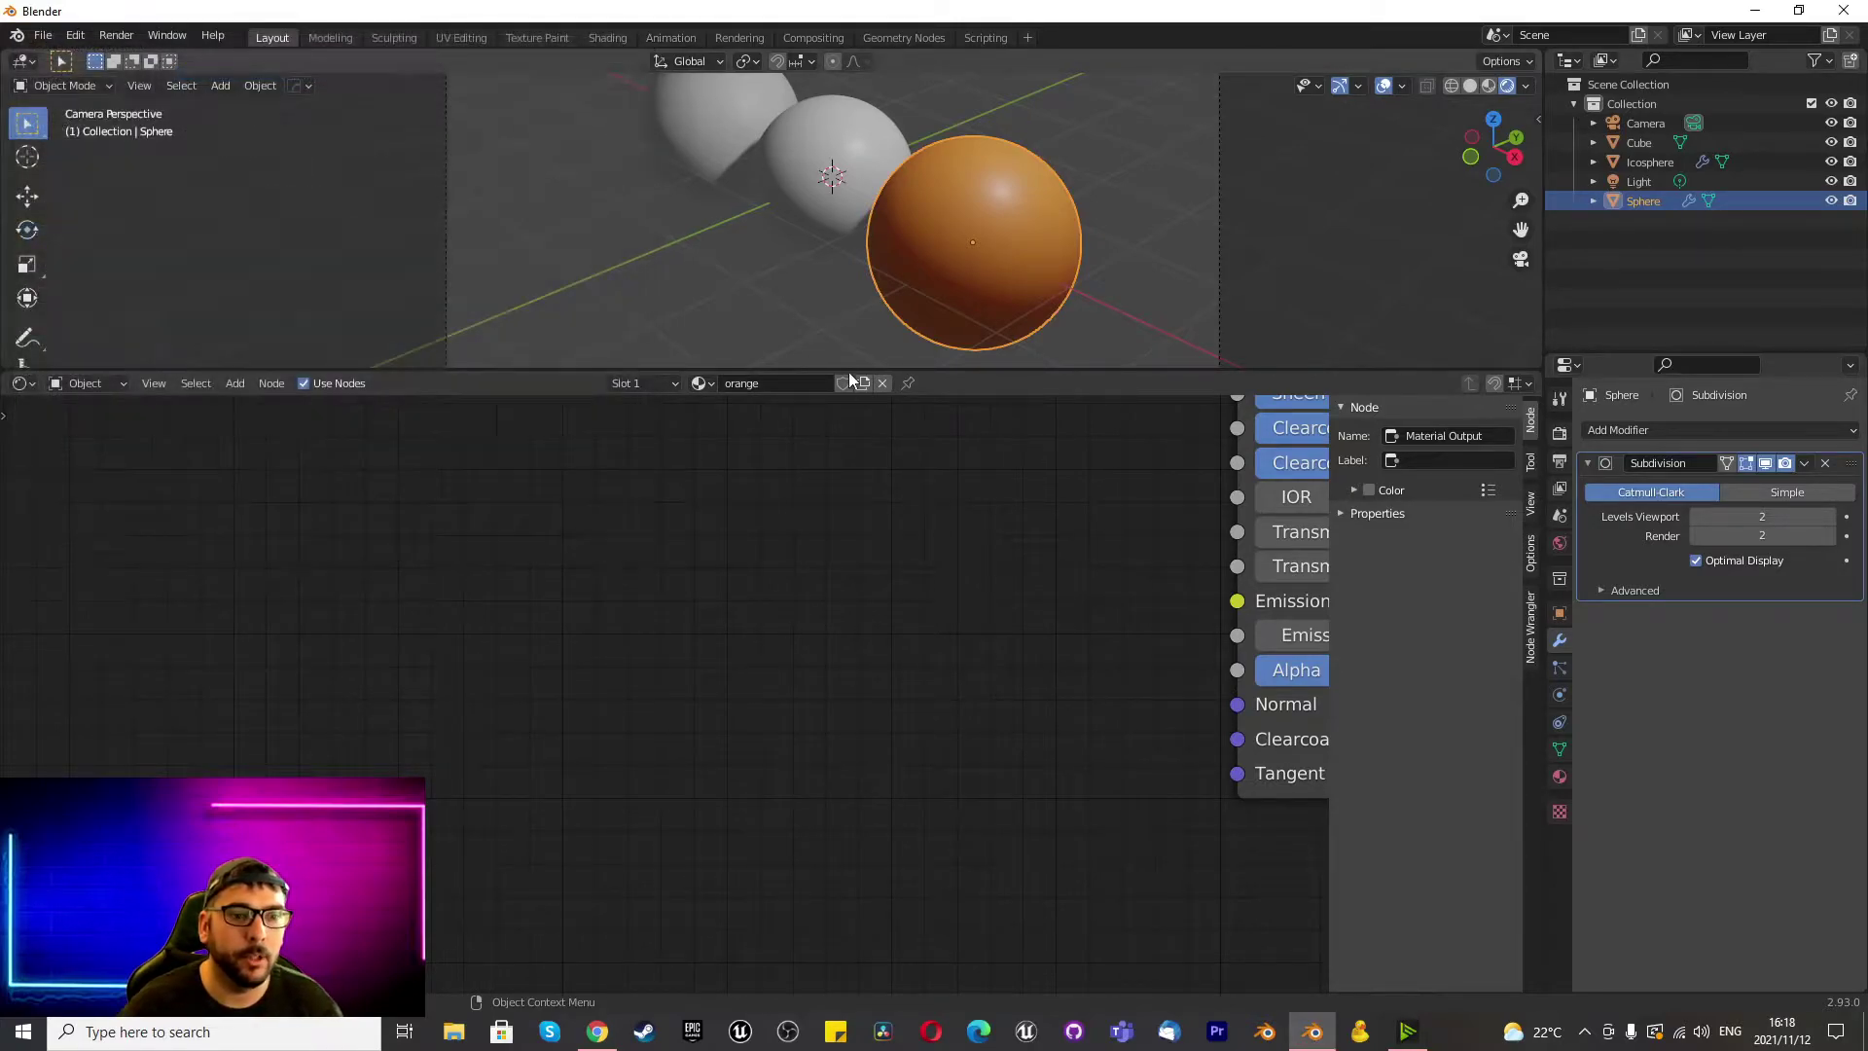
Add a Noise Texture node to the orange material via node search.
key("shift+a")
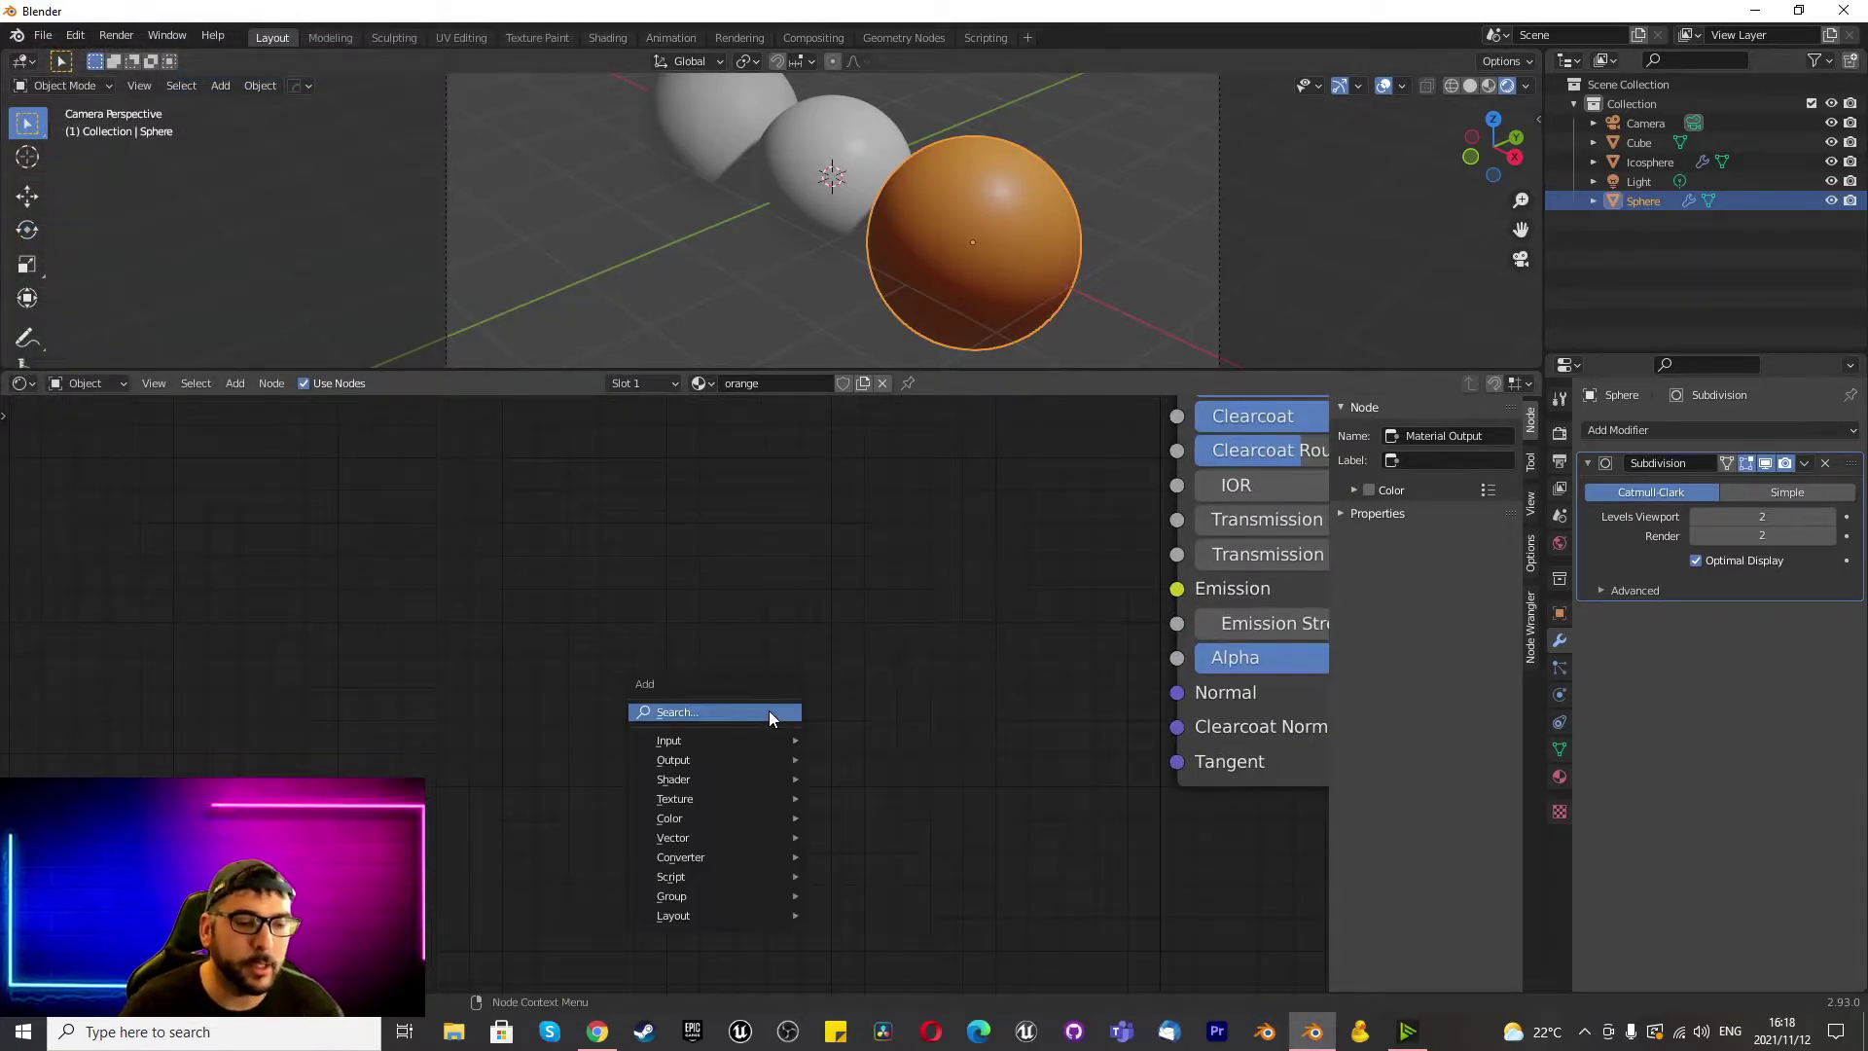
left_click(764, 713)
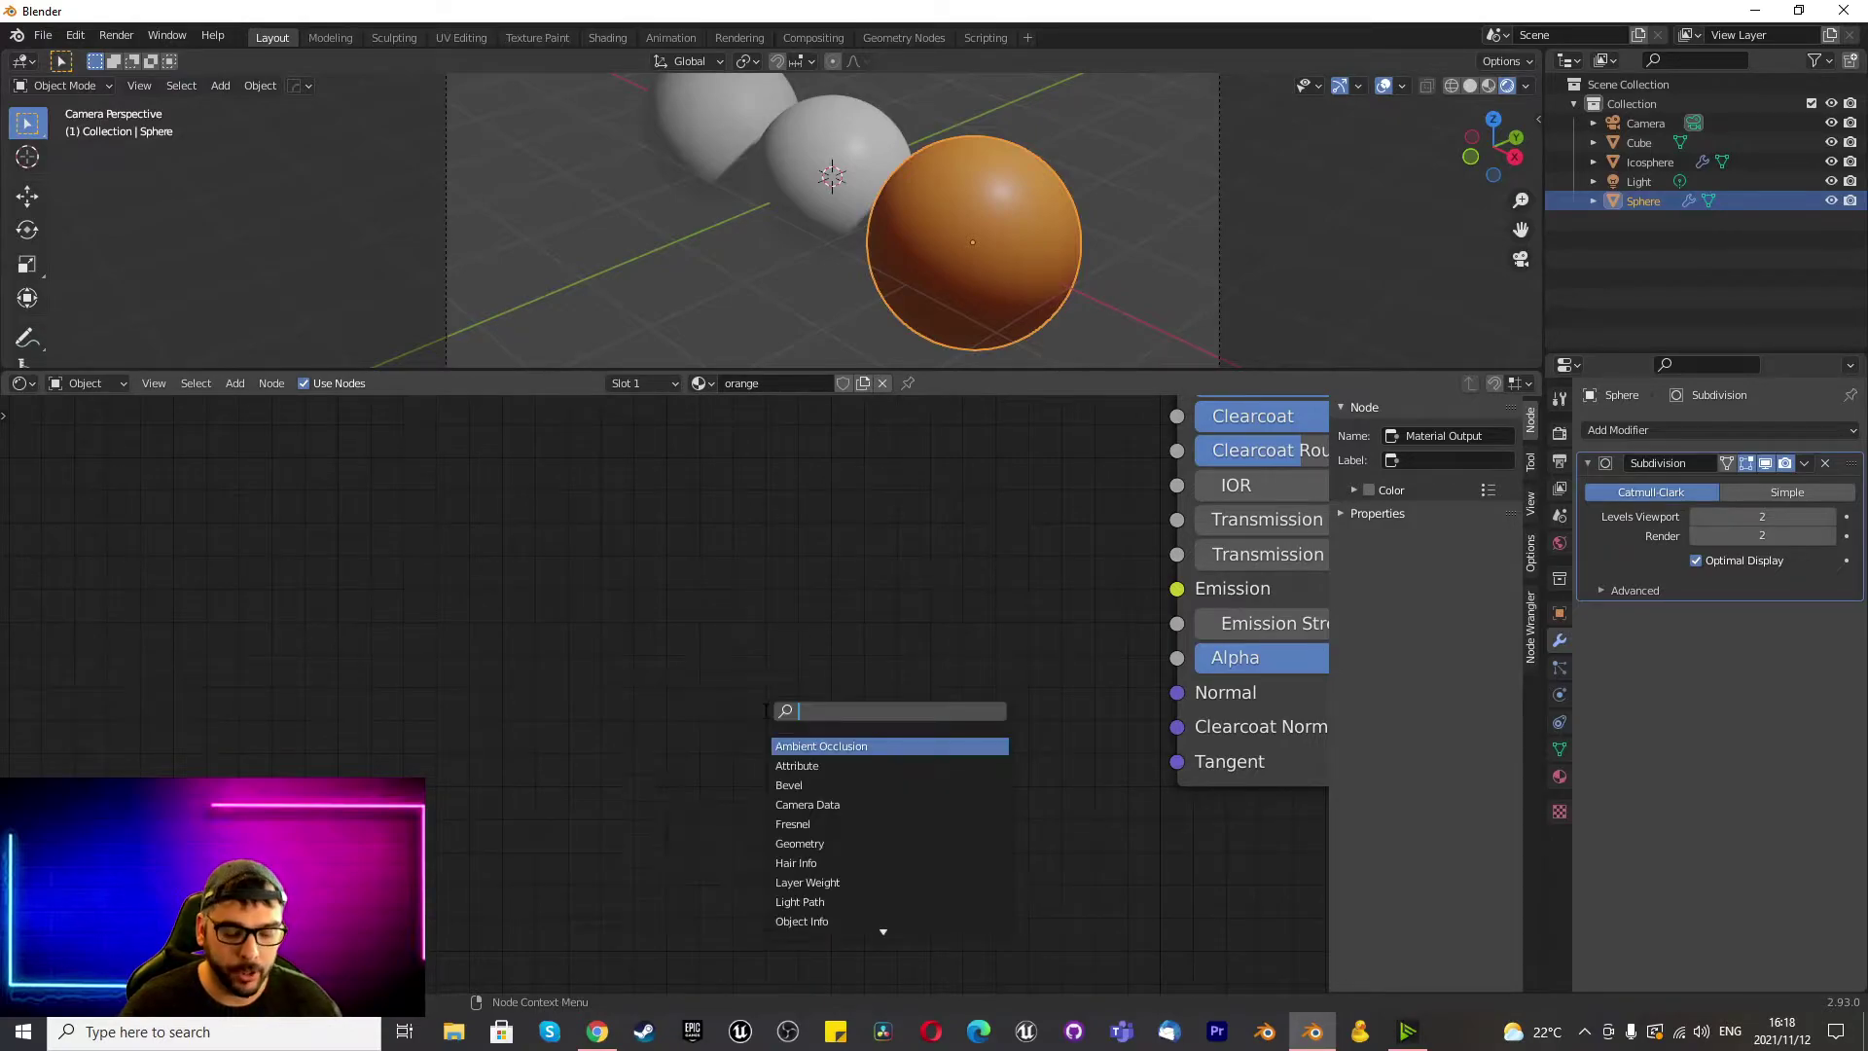
type("noise")
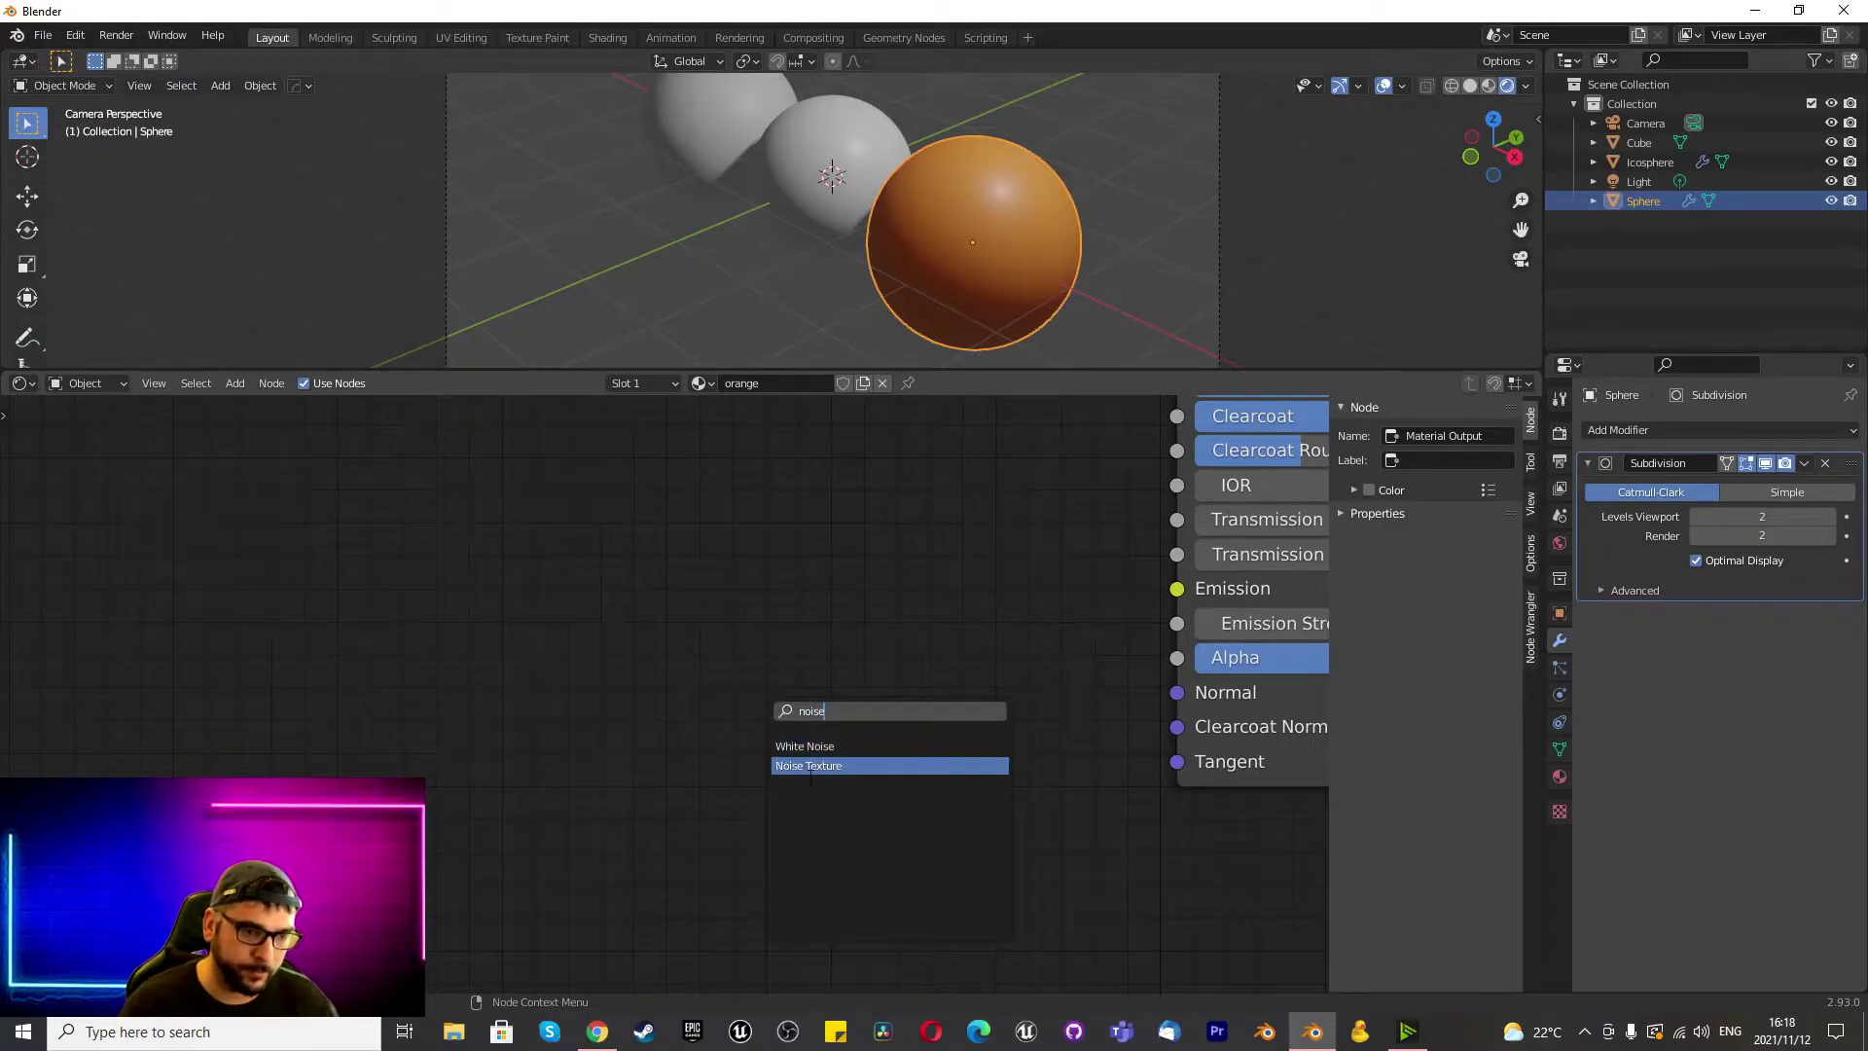
left_click(808, 765)
Add a Bump node, linking noise Fac to Height and Bump Normal to the Principled BSDF Normal.
key("shift+a")
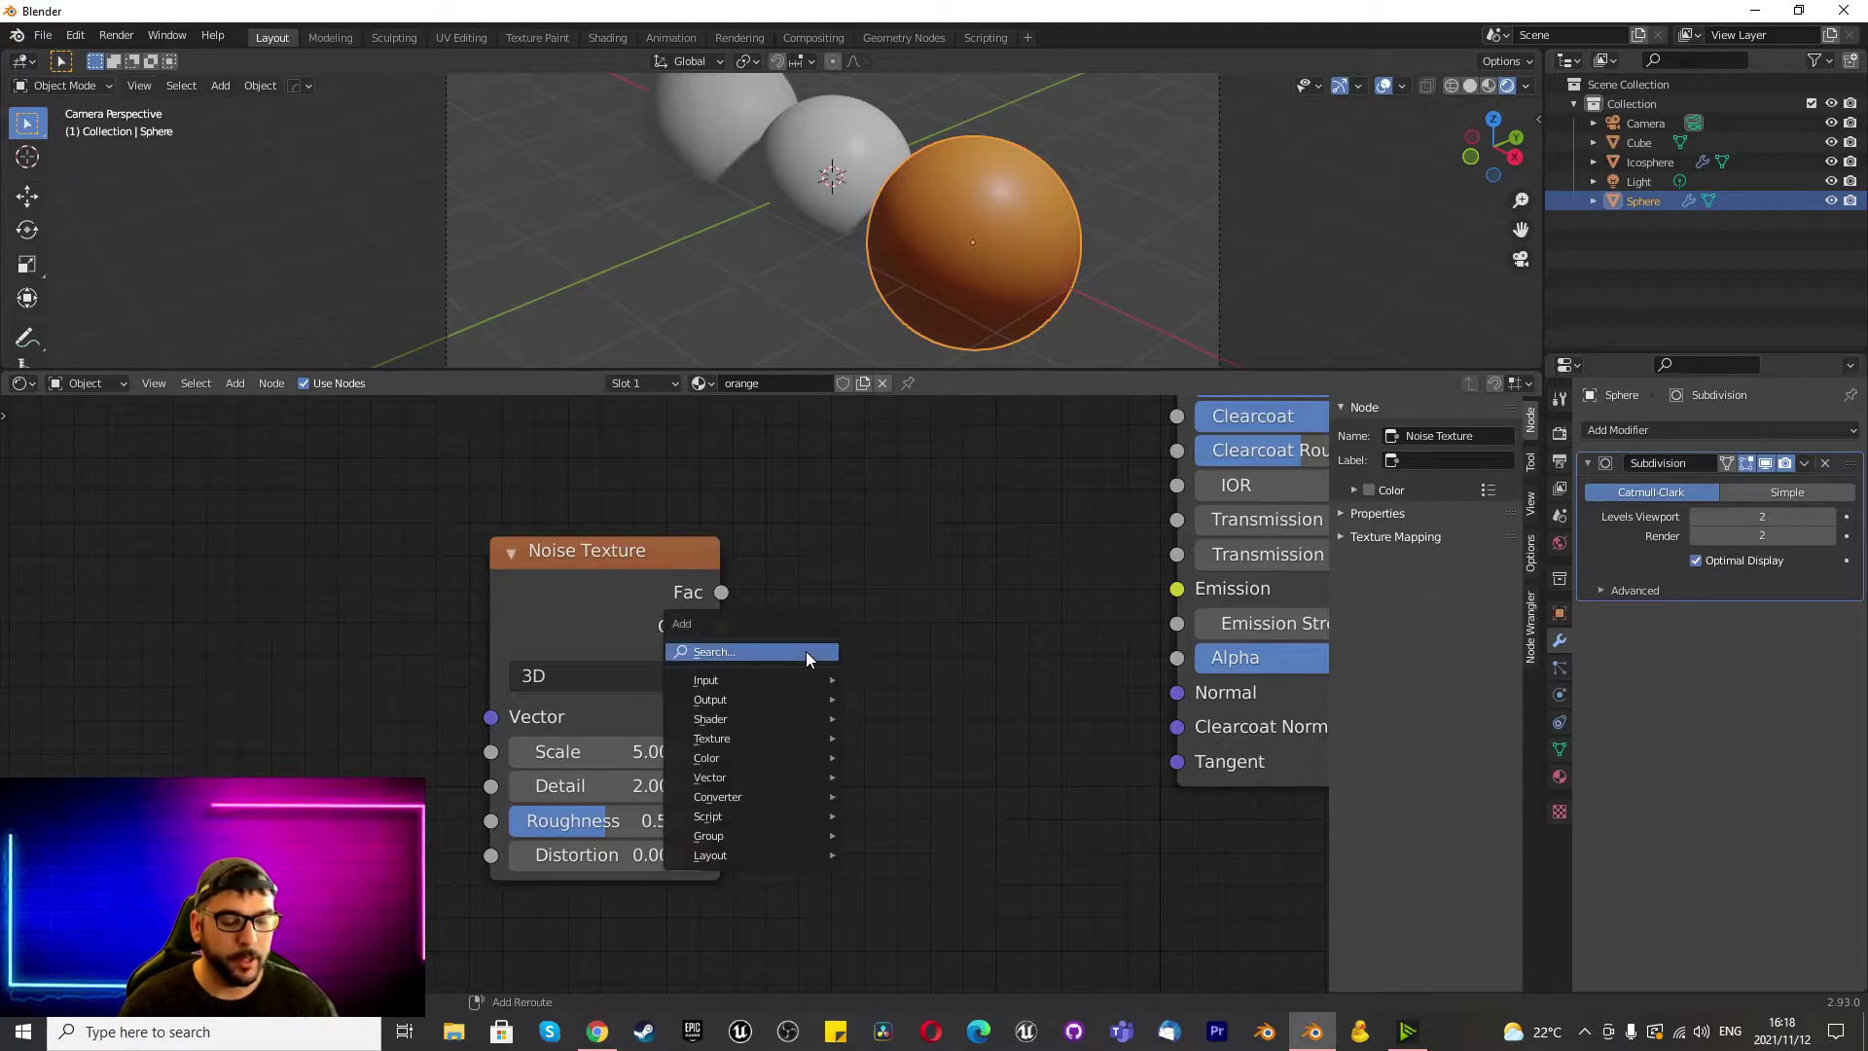
left_click(807, 651)
type("bump")
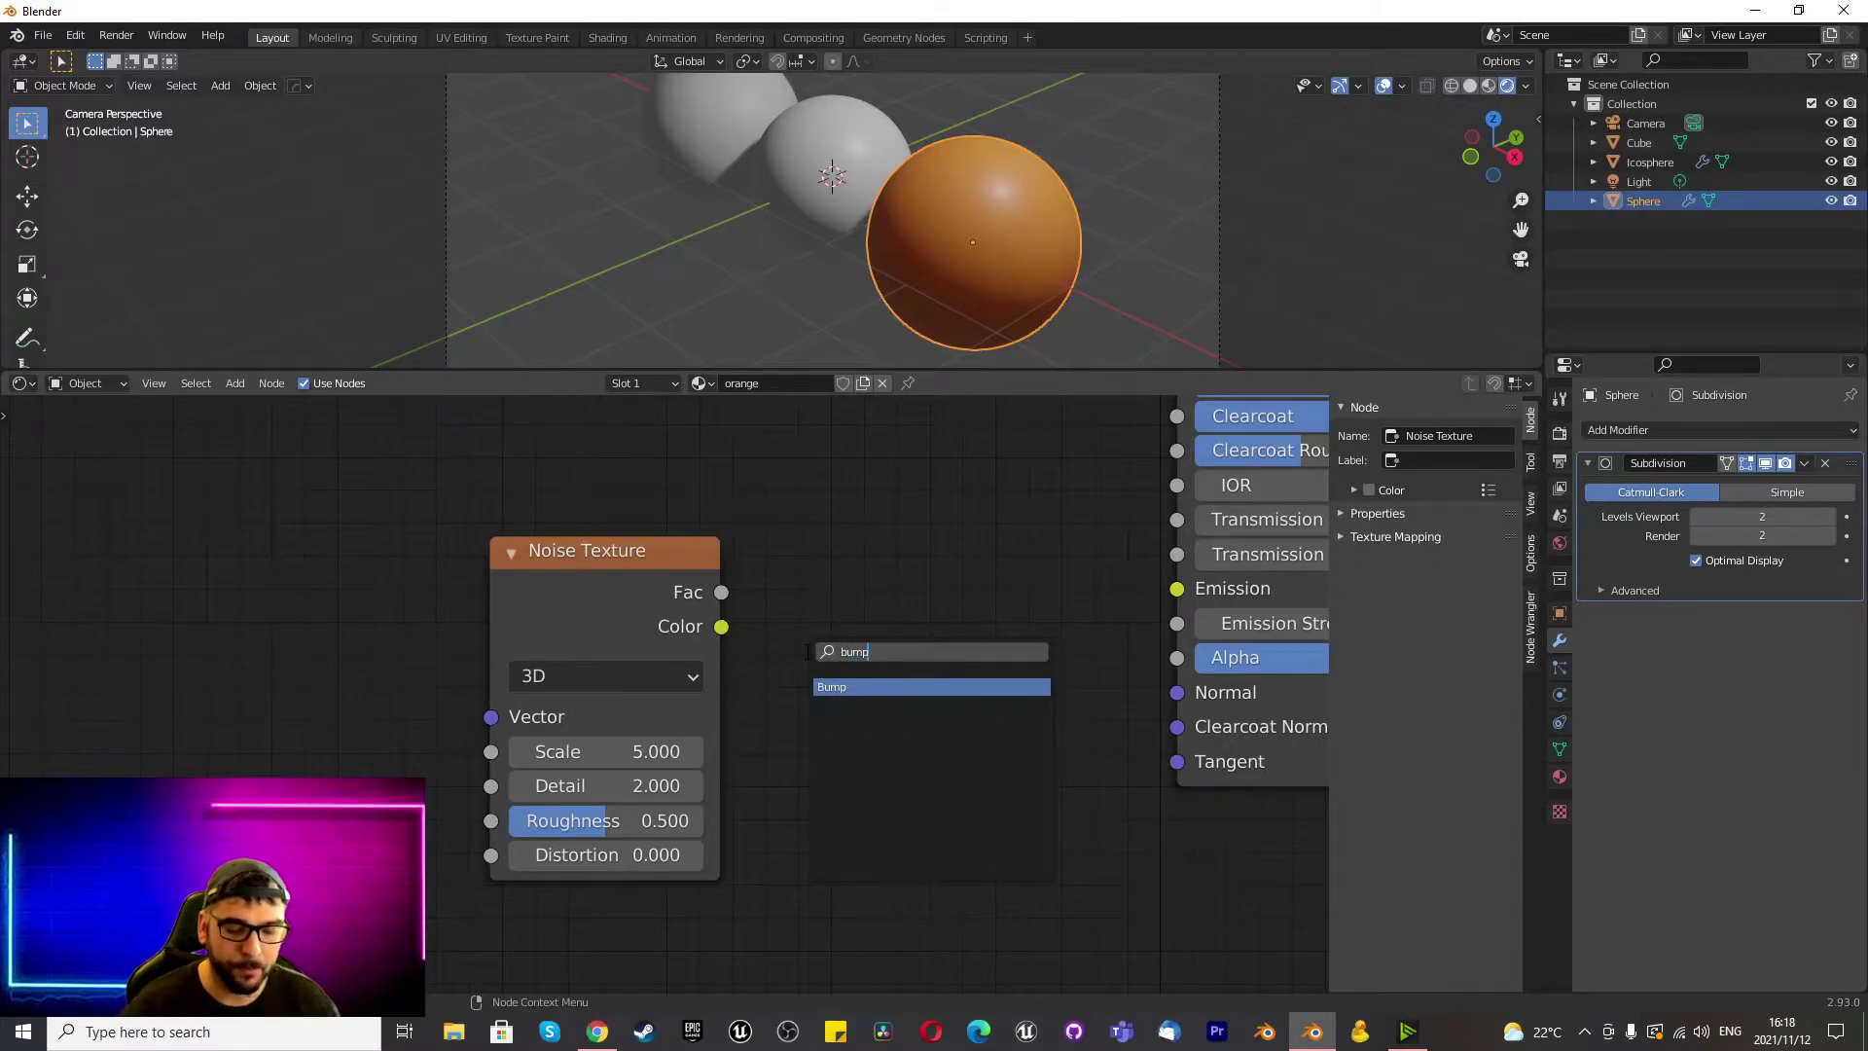
left_click(866, 687)
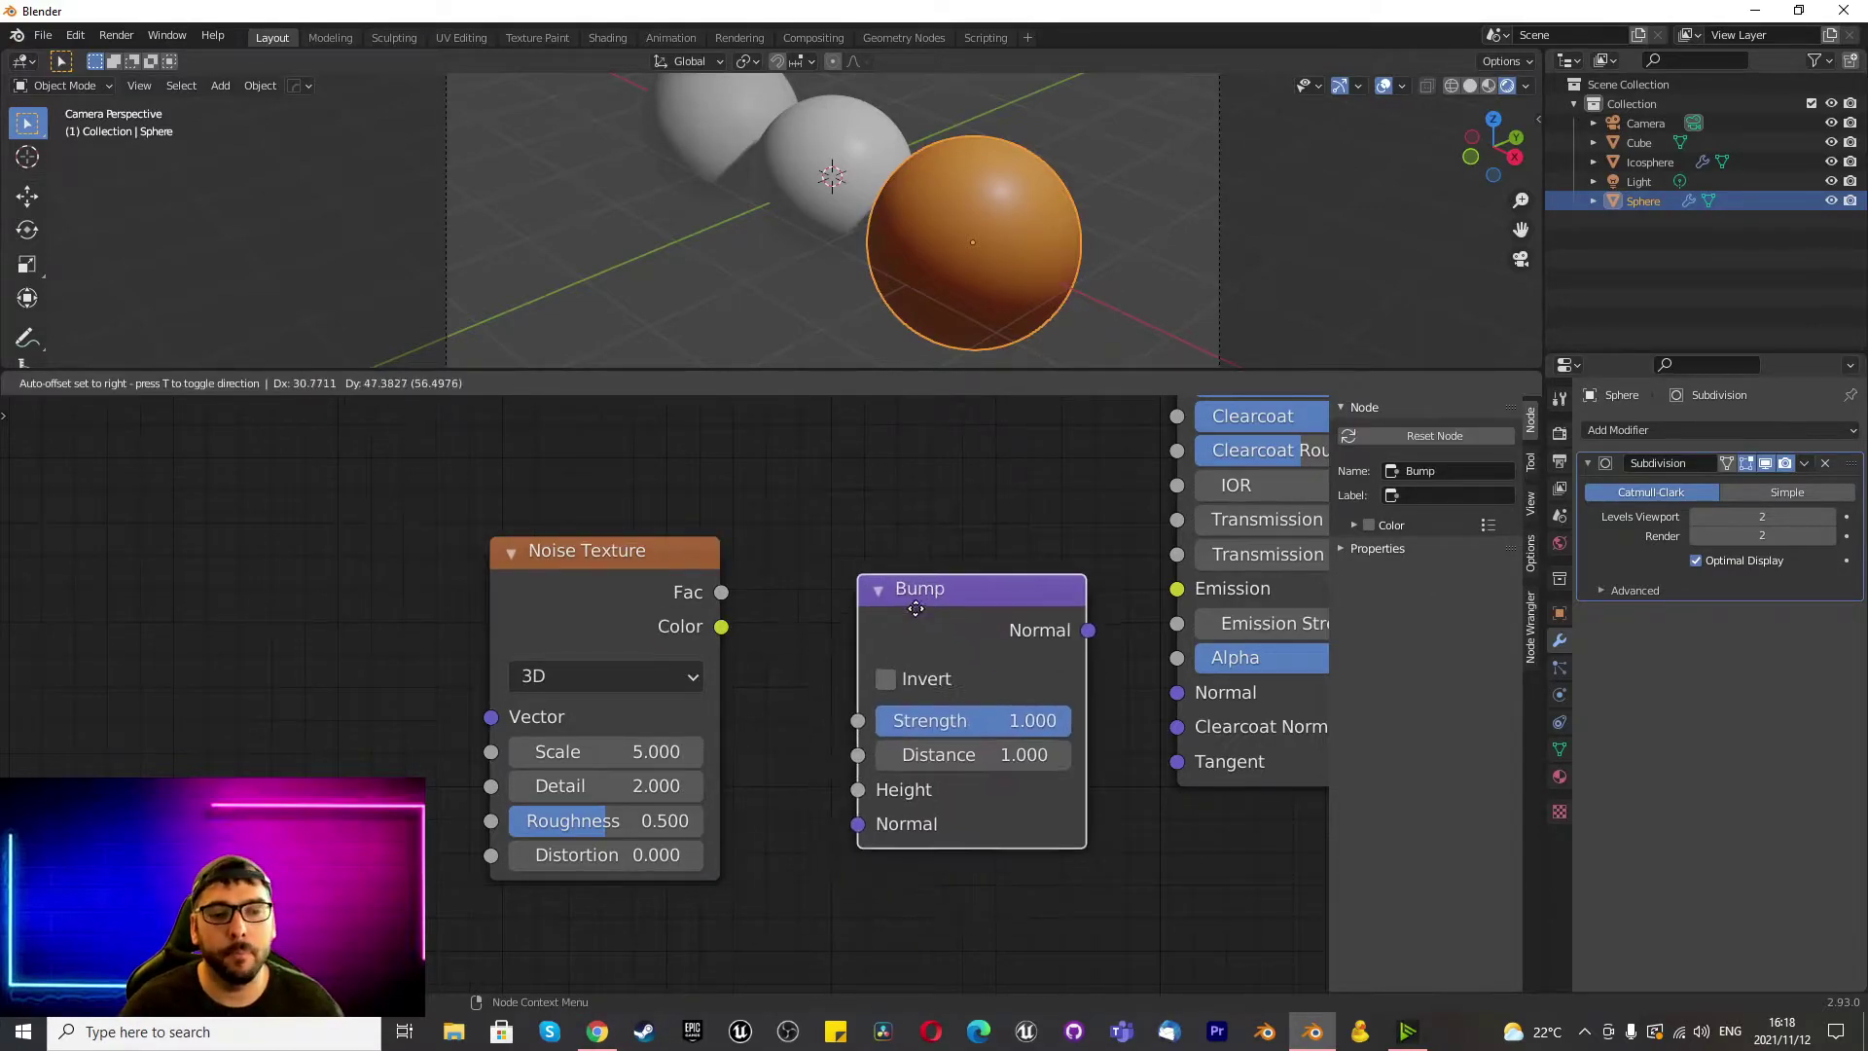
left_click(859, 556)
left_click_drag(721, 593, 860, 769)
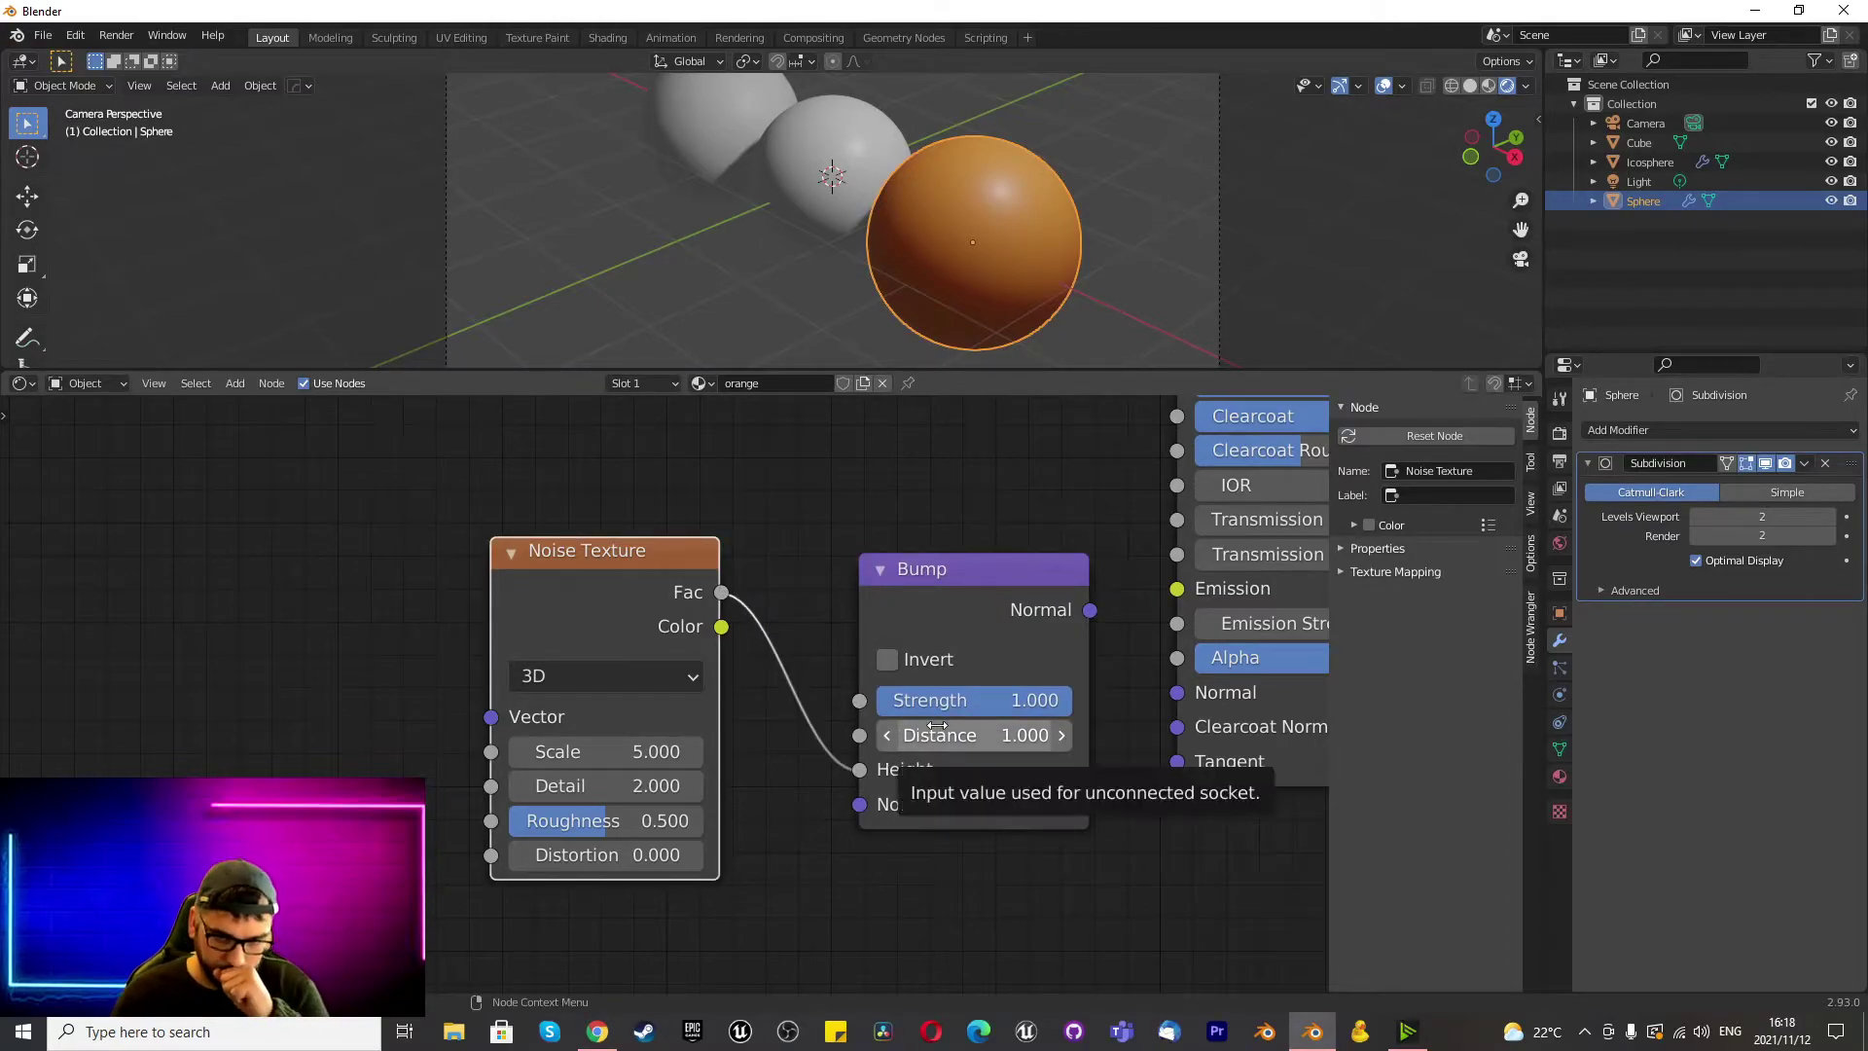
scroll(1072, 757, "down", 2)
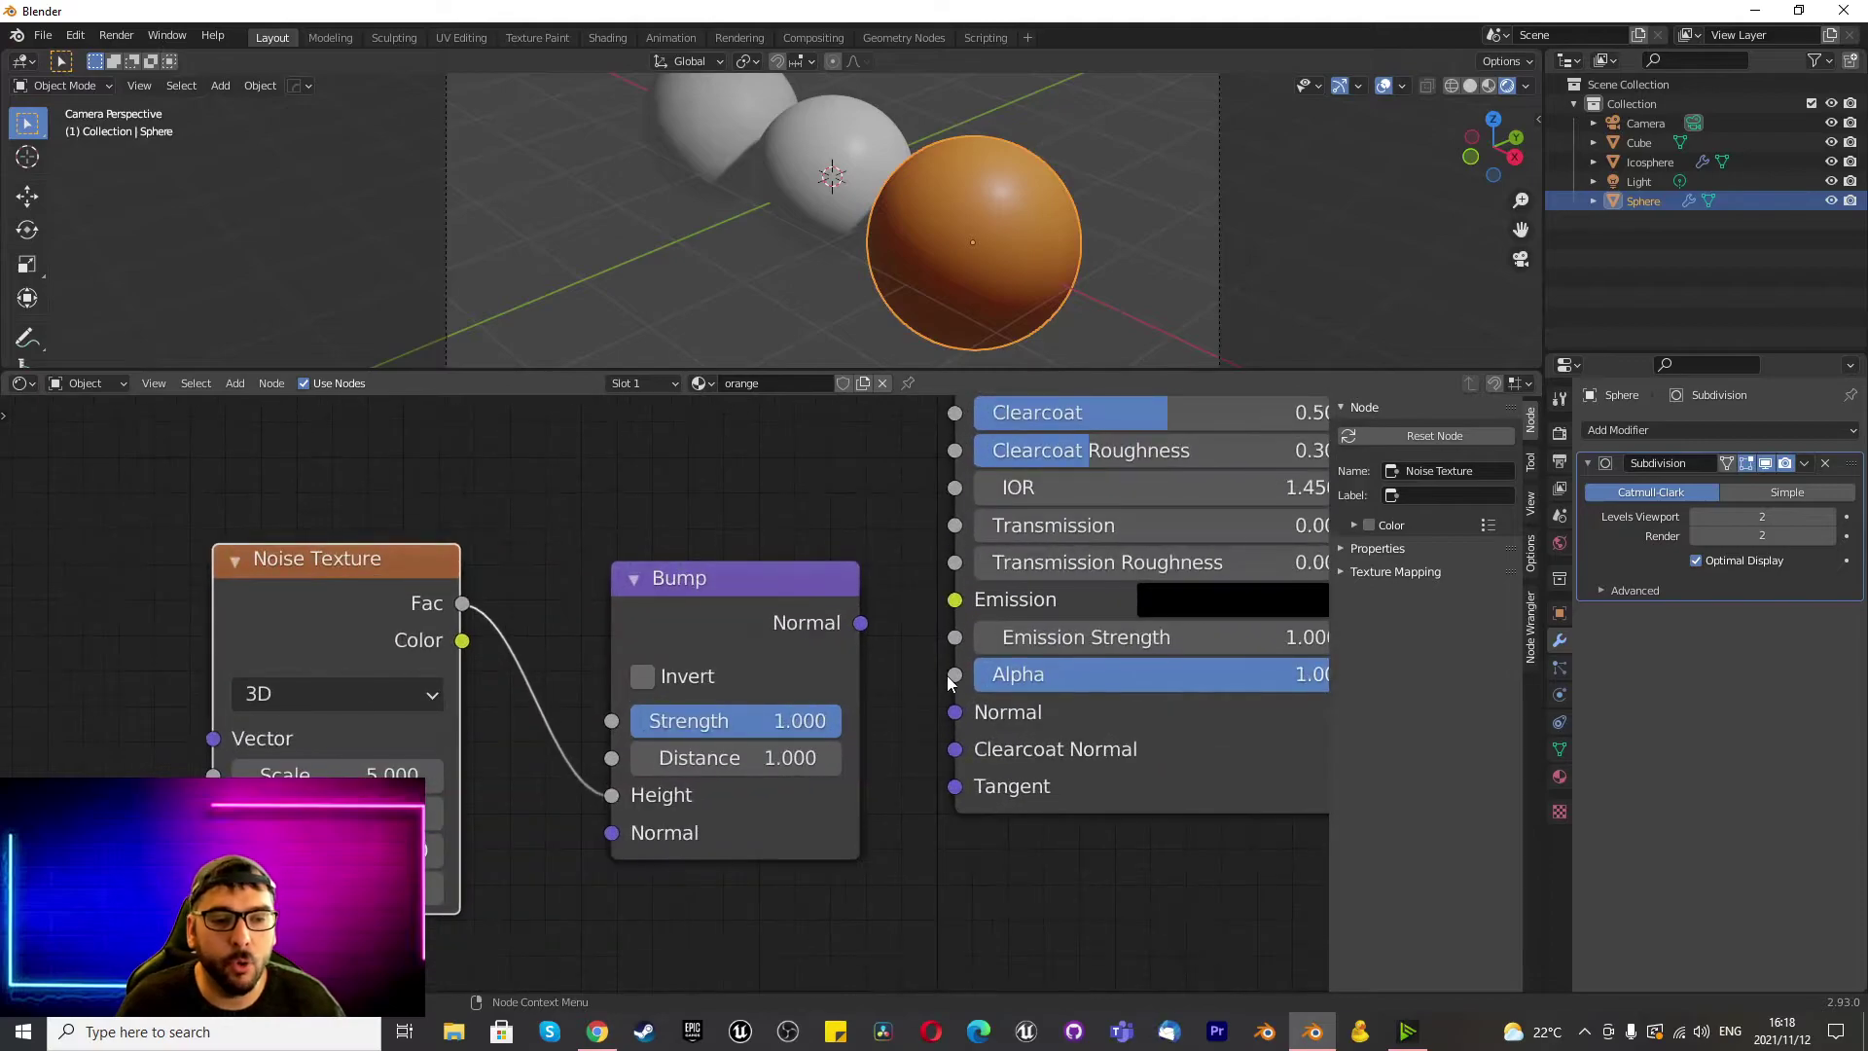
scroll(1072, 757, "up", 3)
left_click_drag(861, 624, 948, 725)
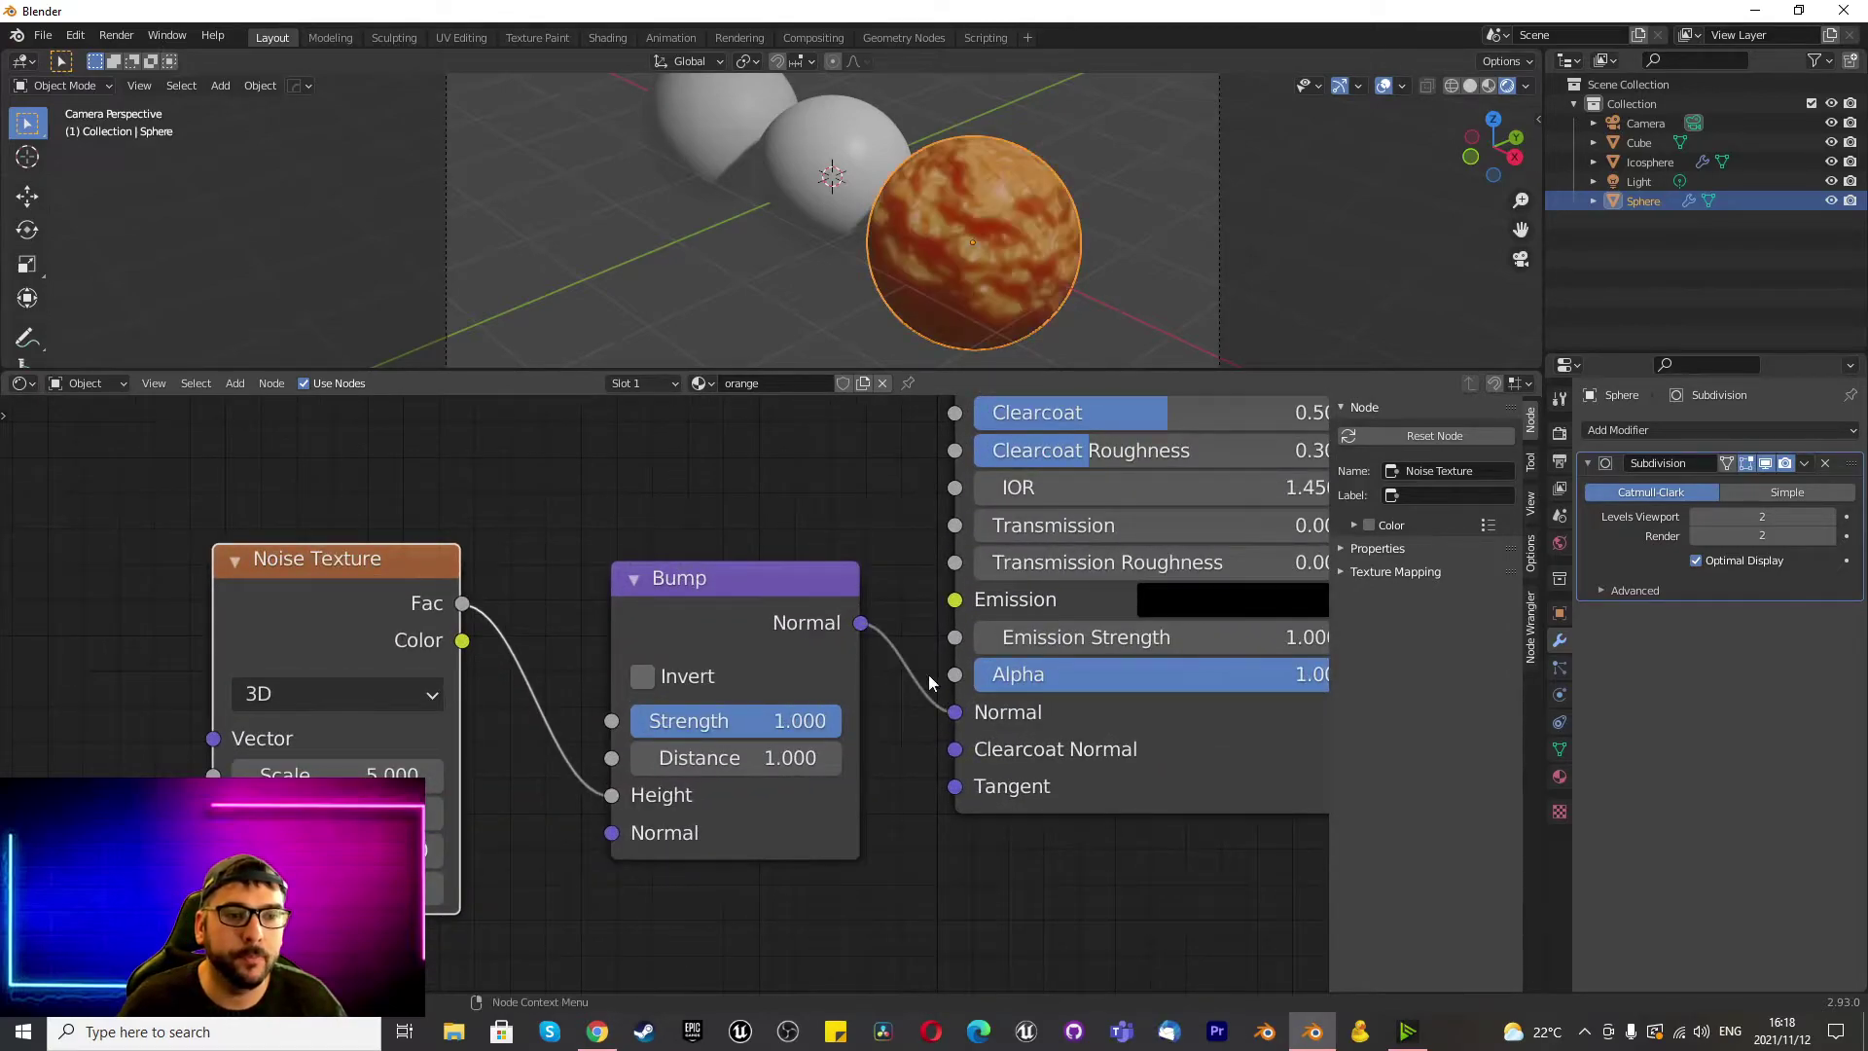
Set the orange material's Noise Texture to Scale 50 and Detail 5.
scroll(934, 273, "up", 3)
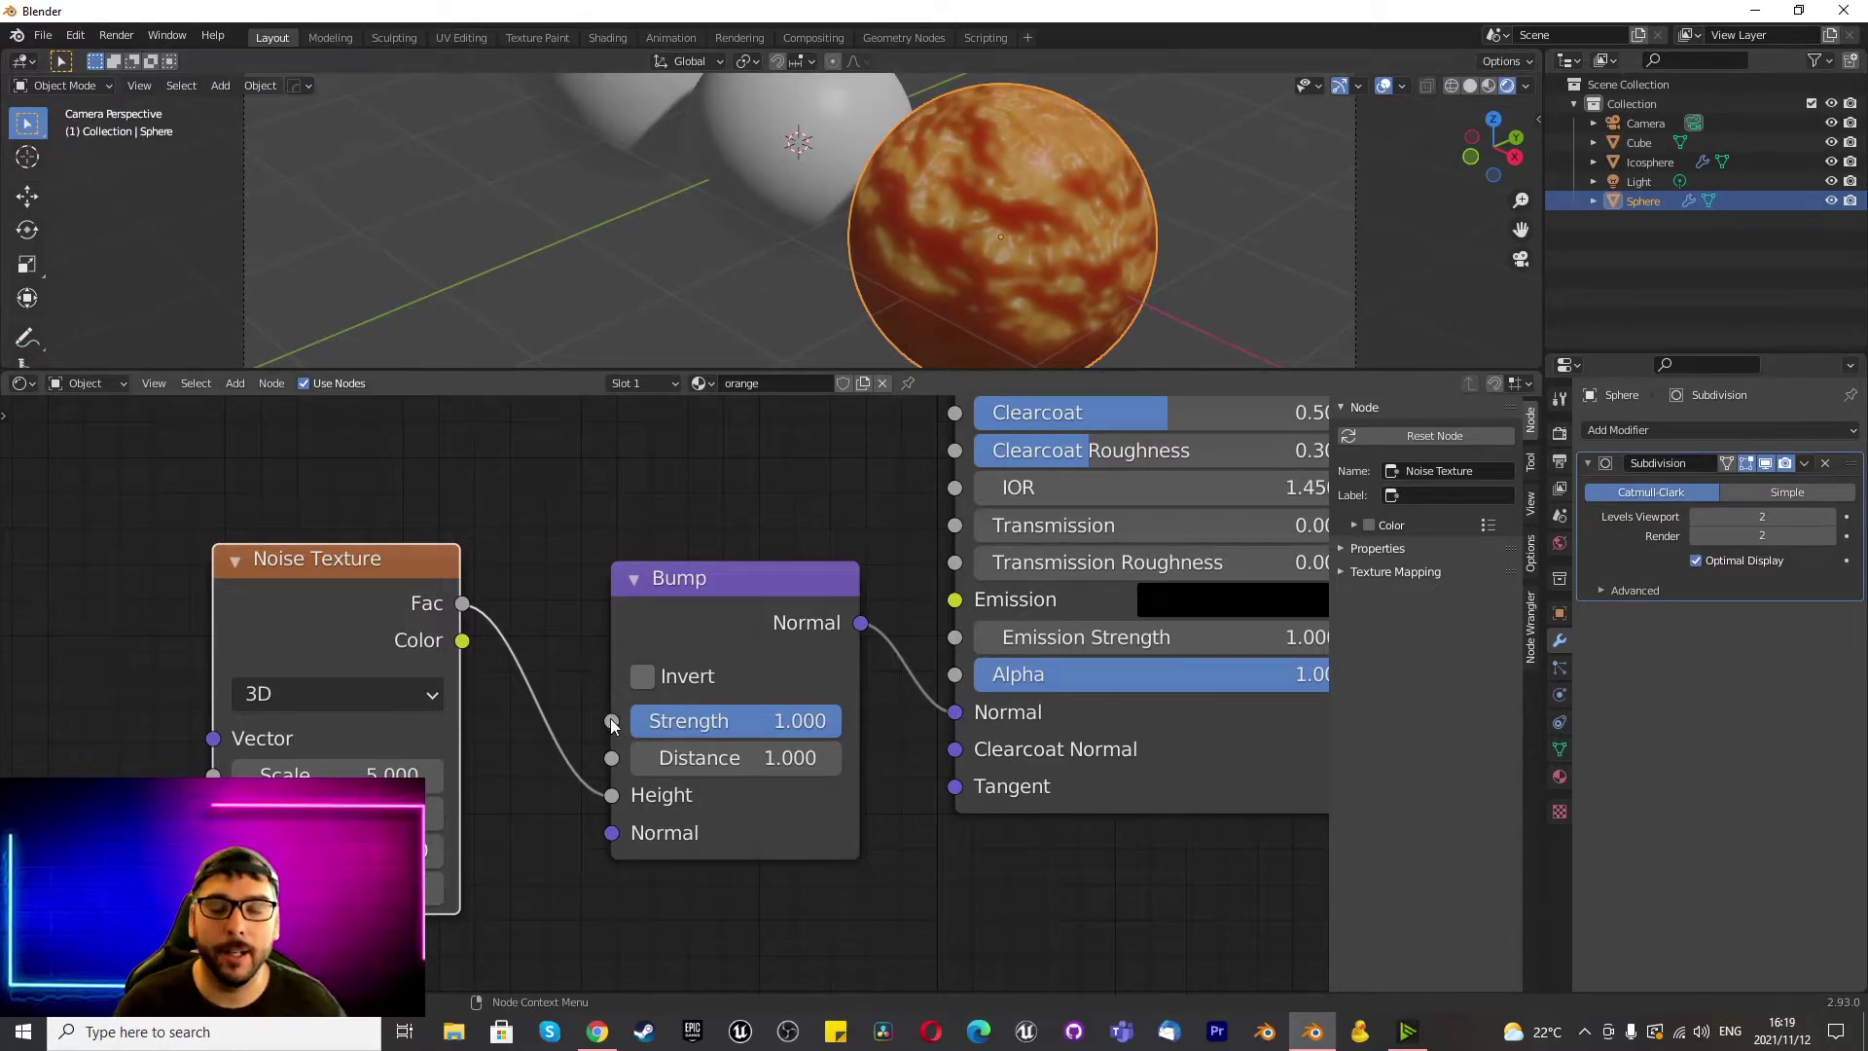
scroll(611, 725, "down", 3)
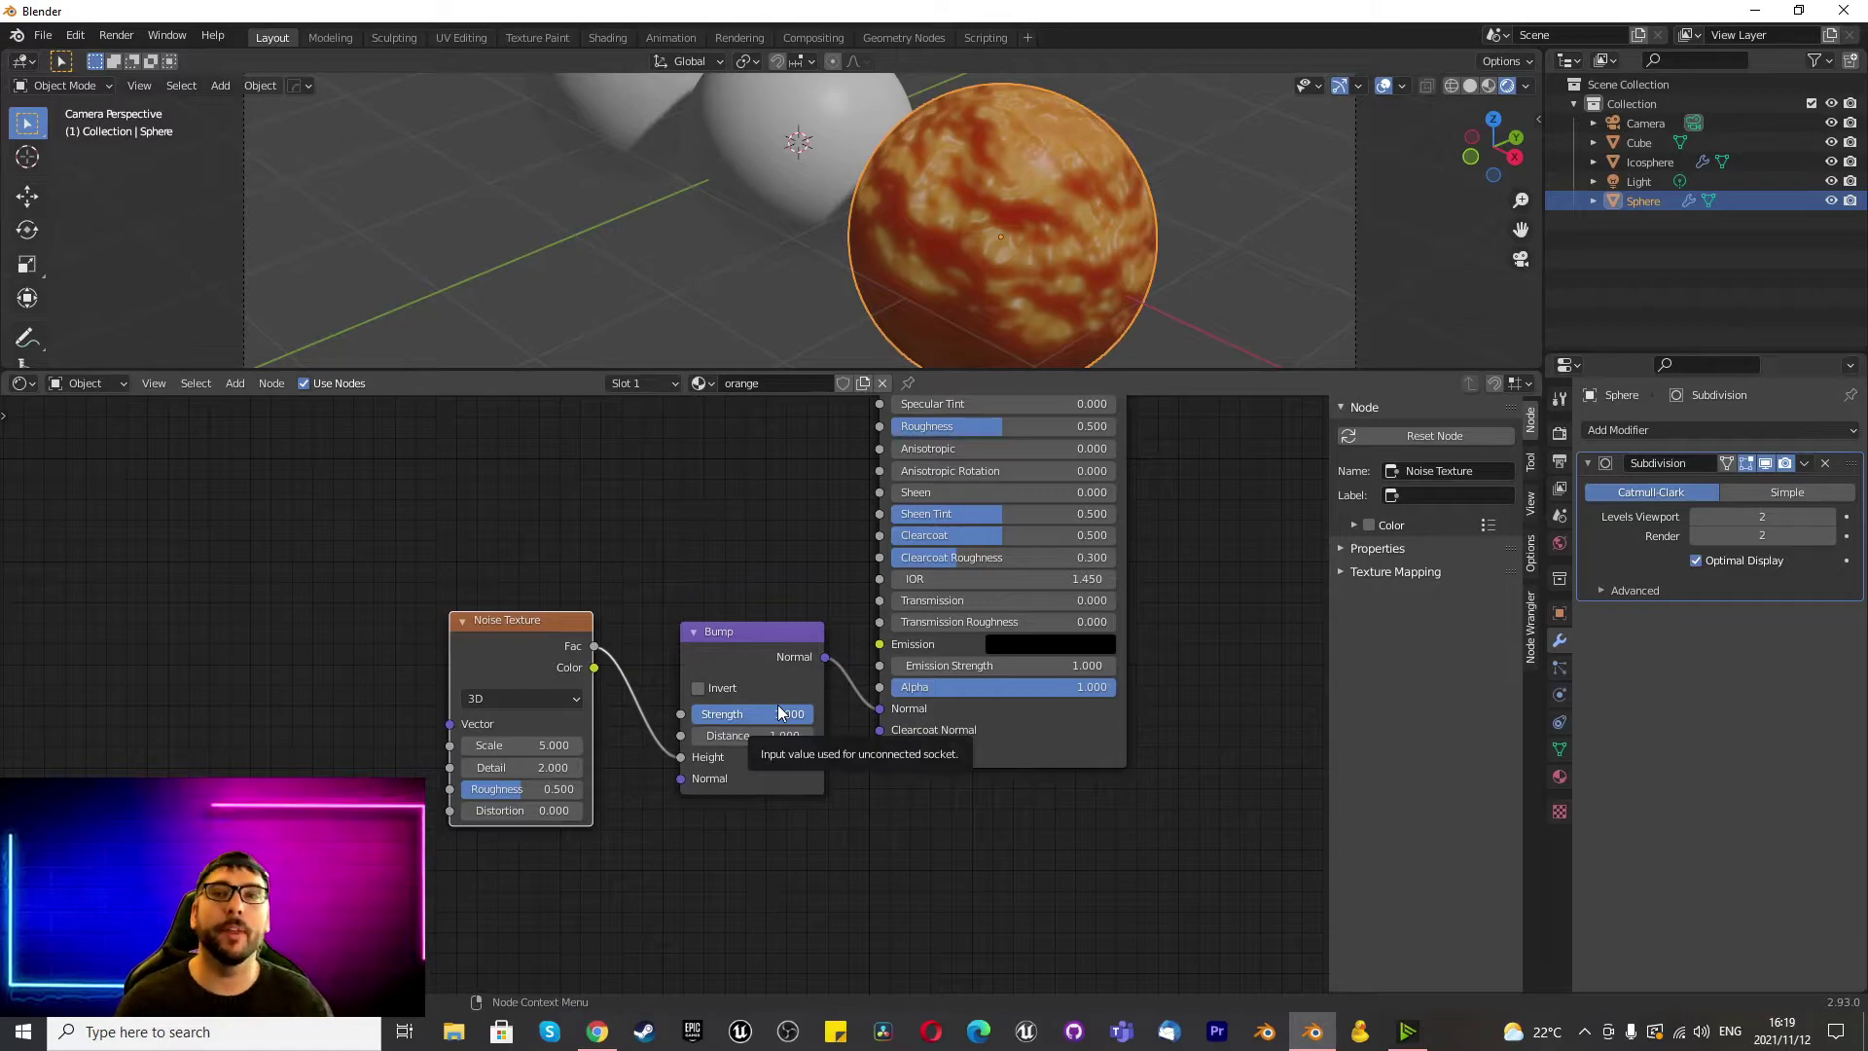
scroll(525, 749, "up", 5)
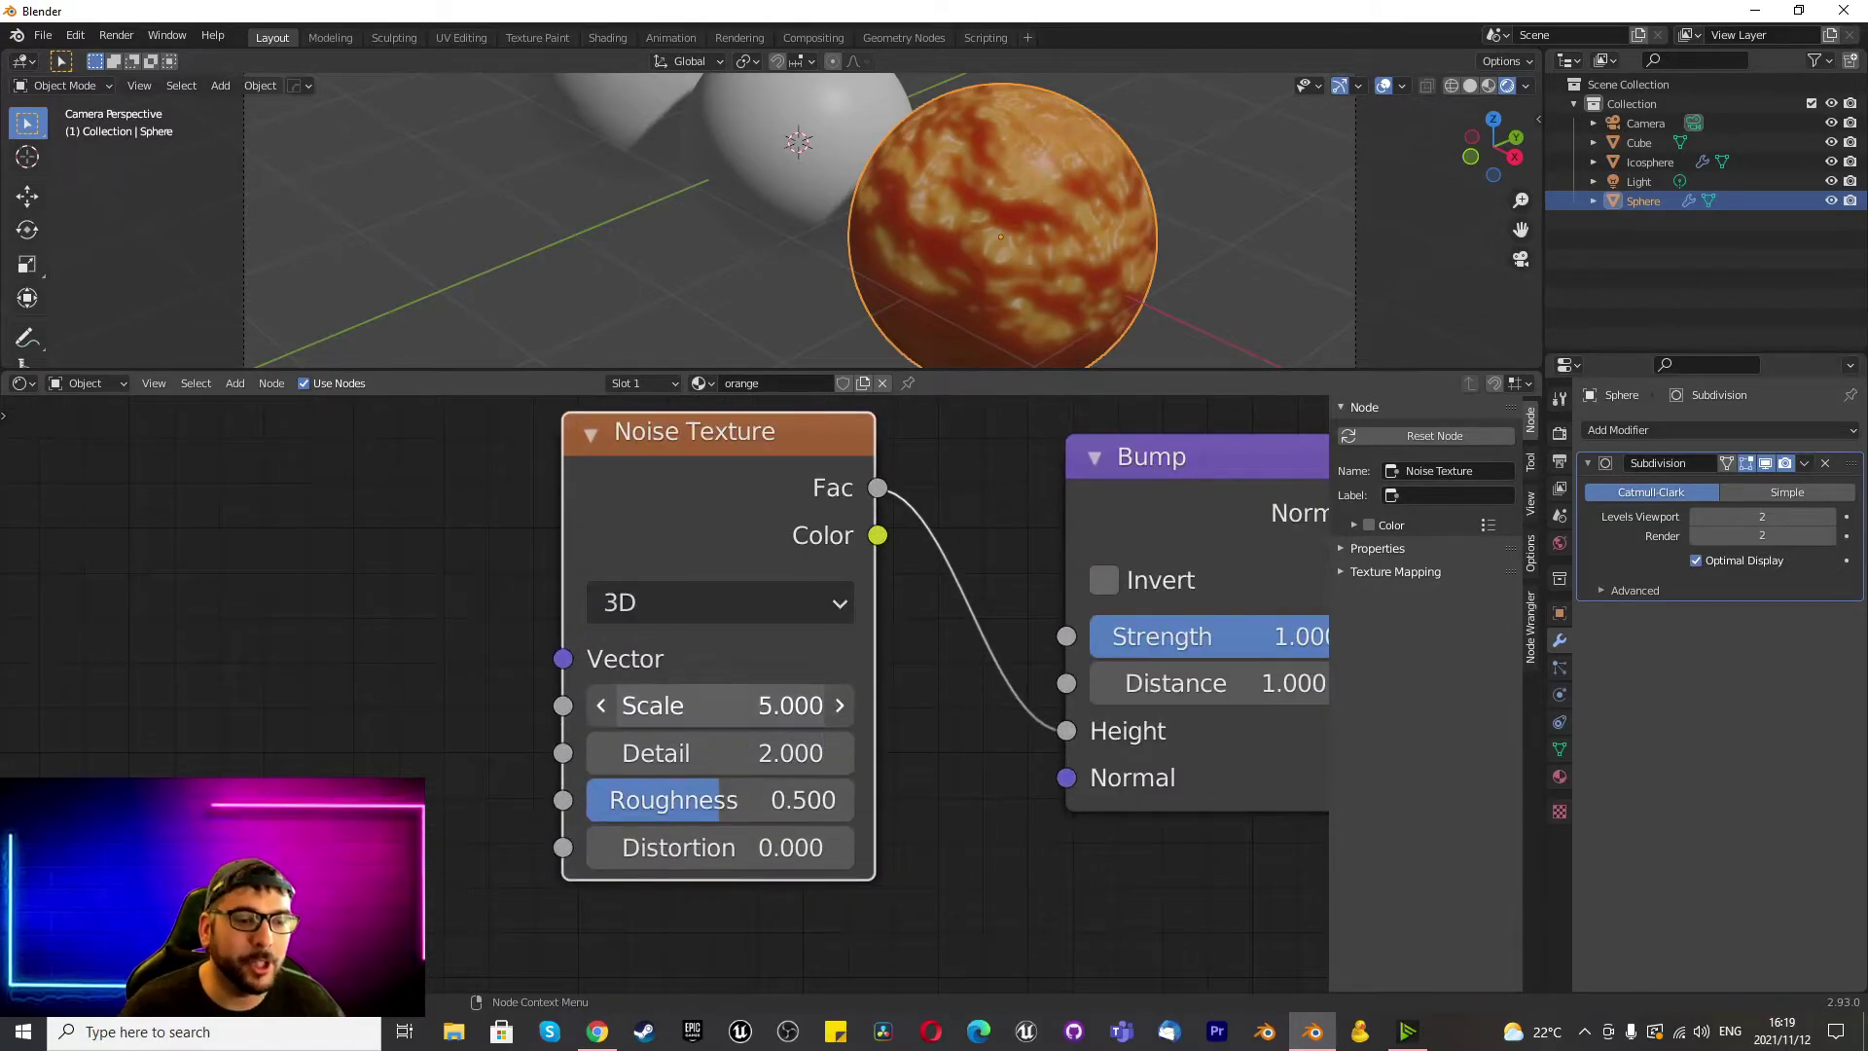
double_click(765, 705)
type("50")
key("Return")
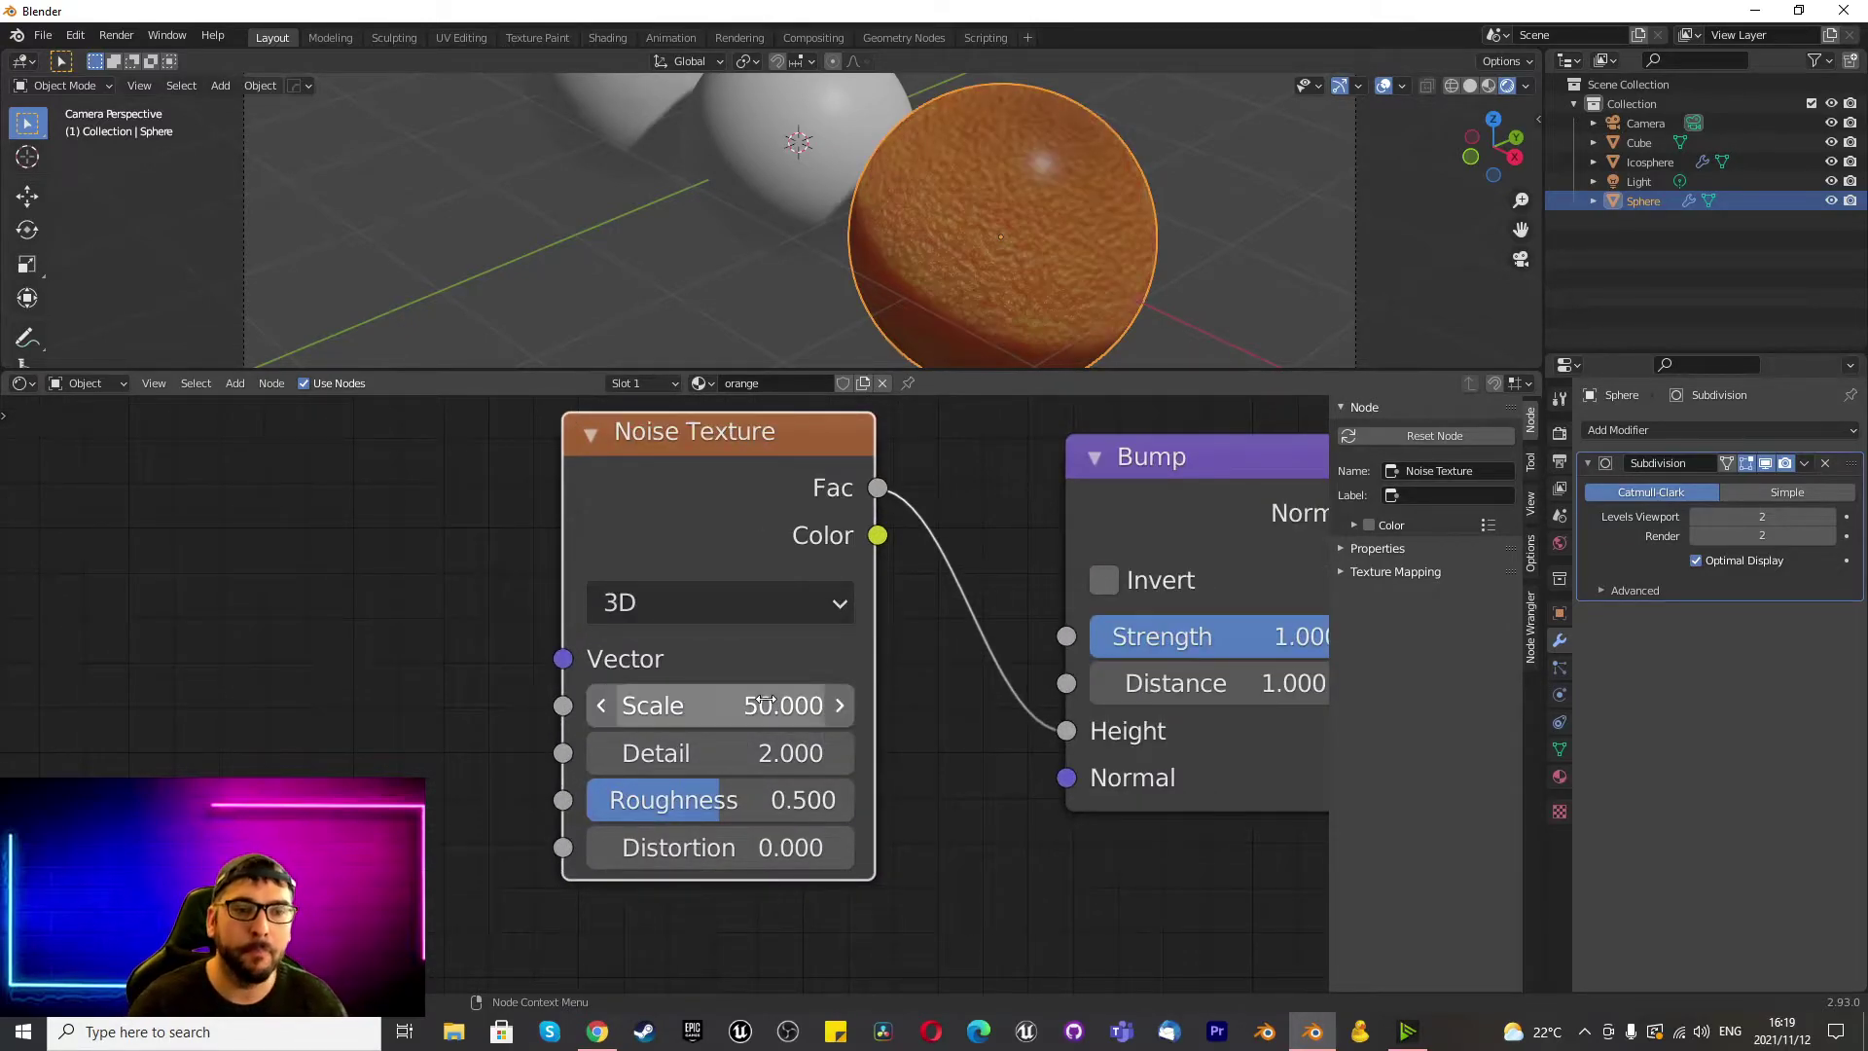
double_click(762, 749)
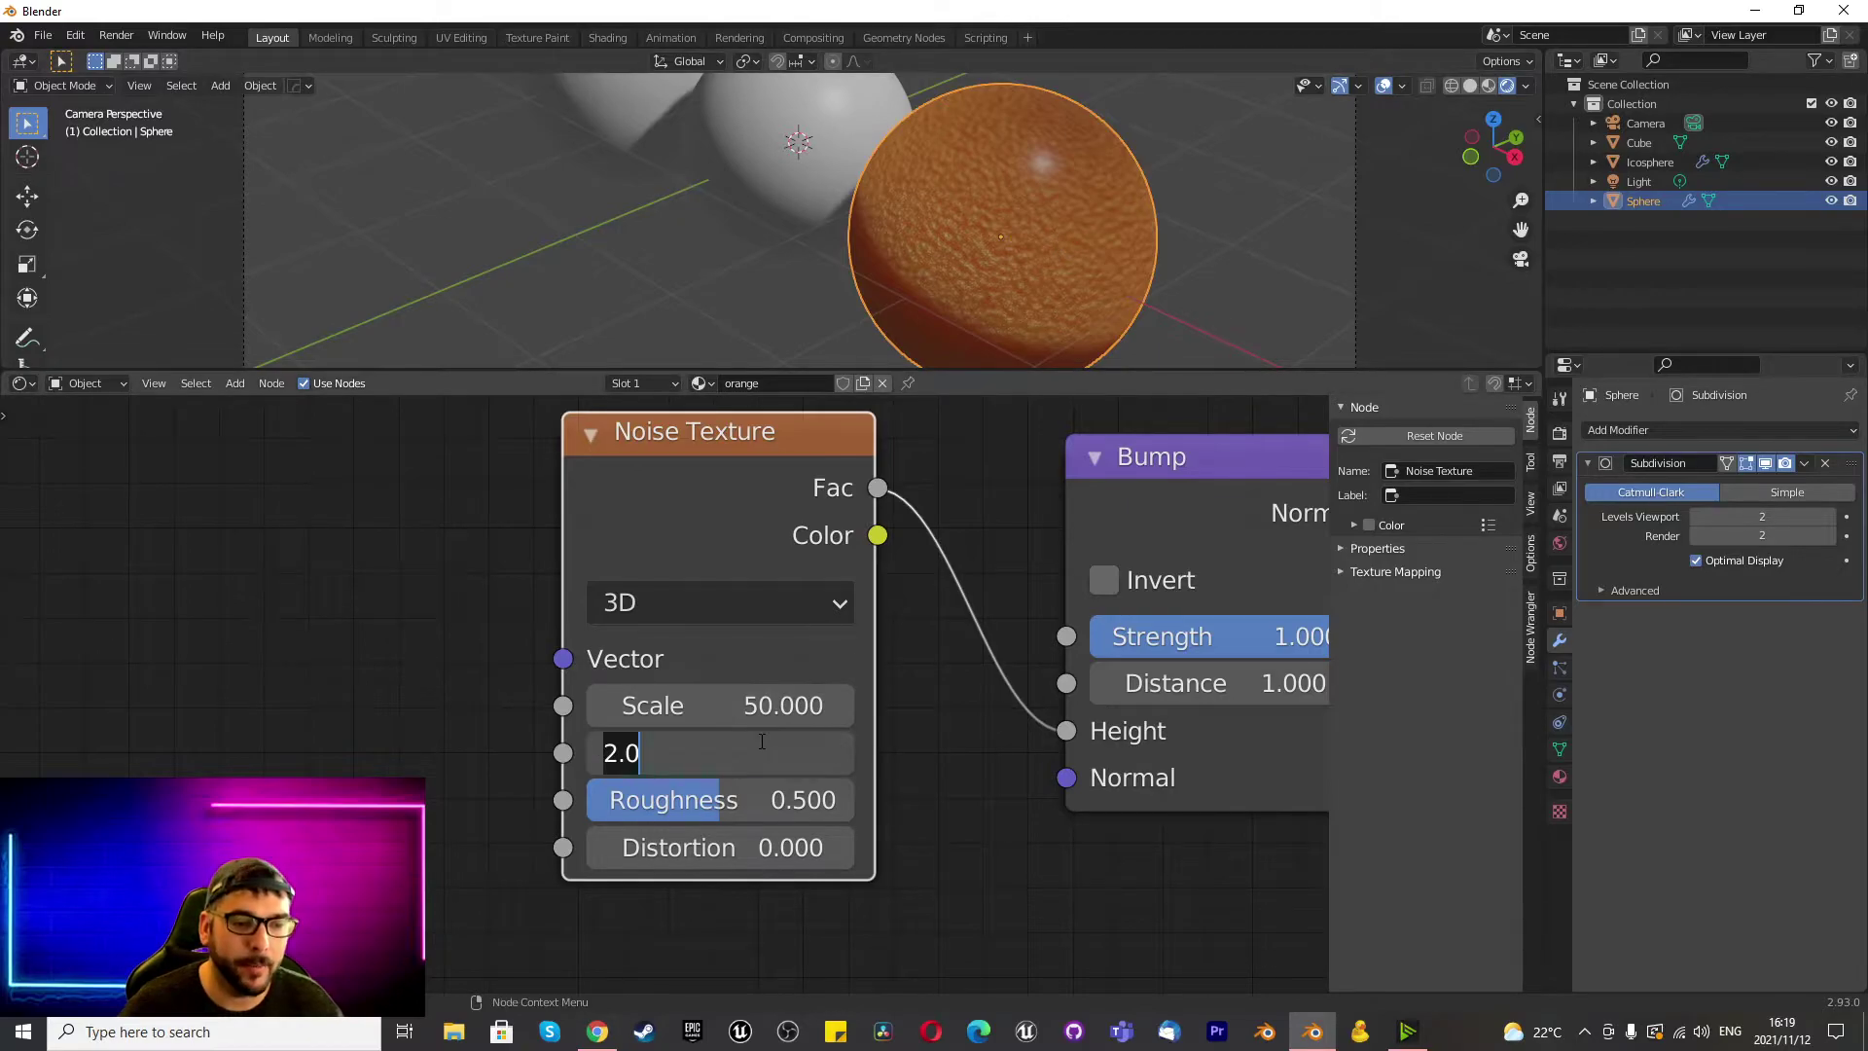
type("5")
key("Return")
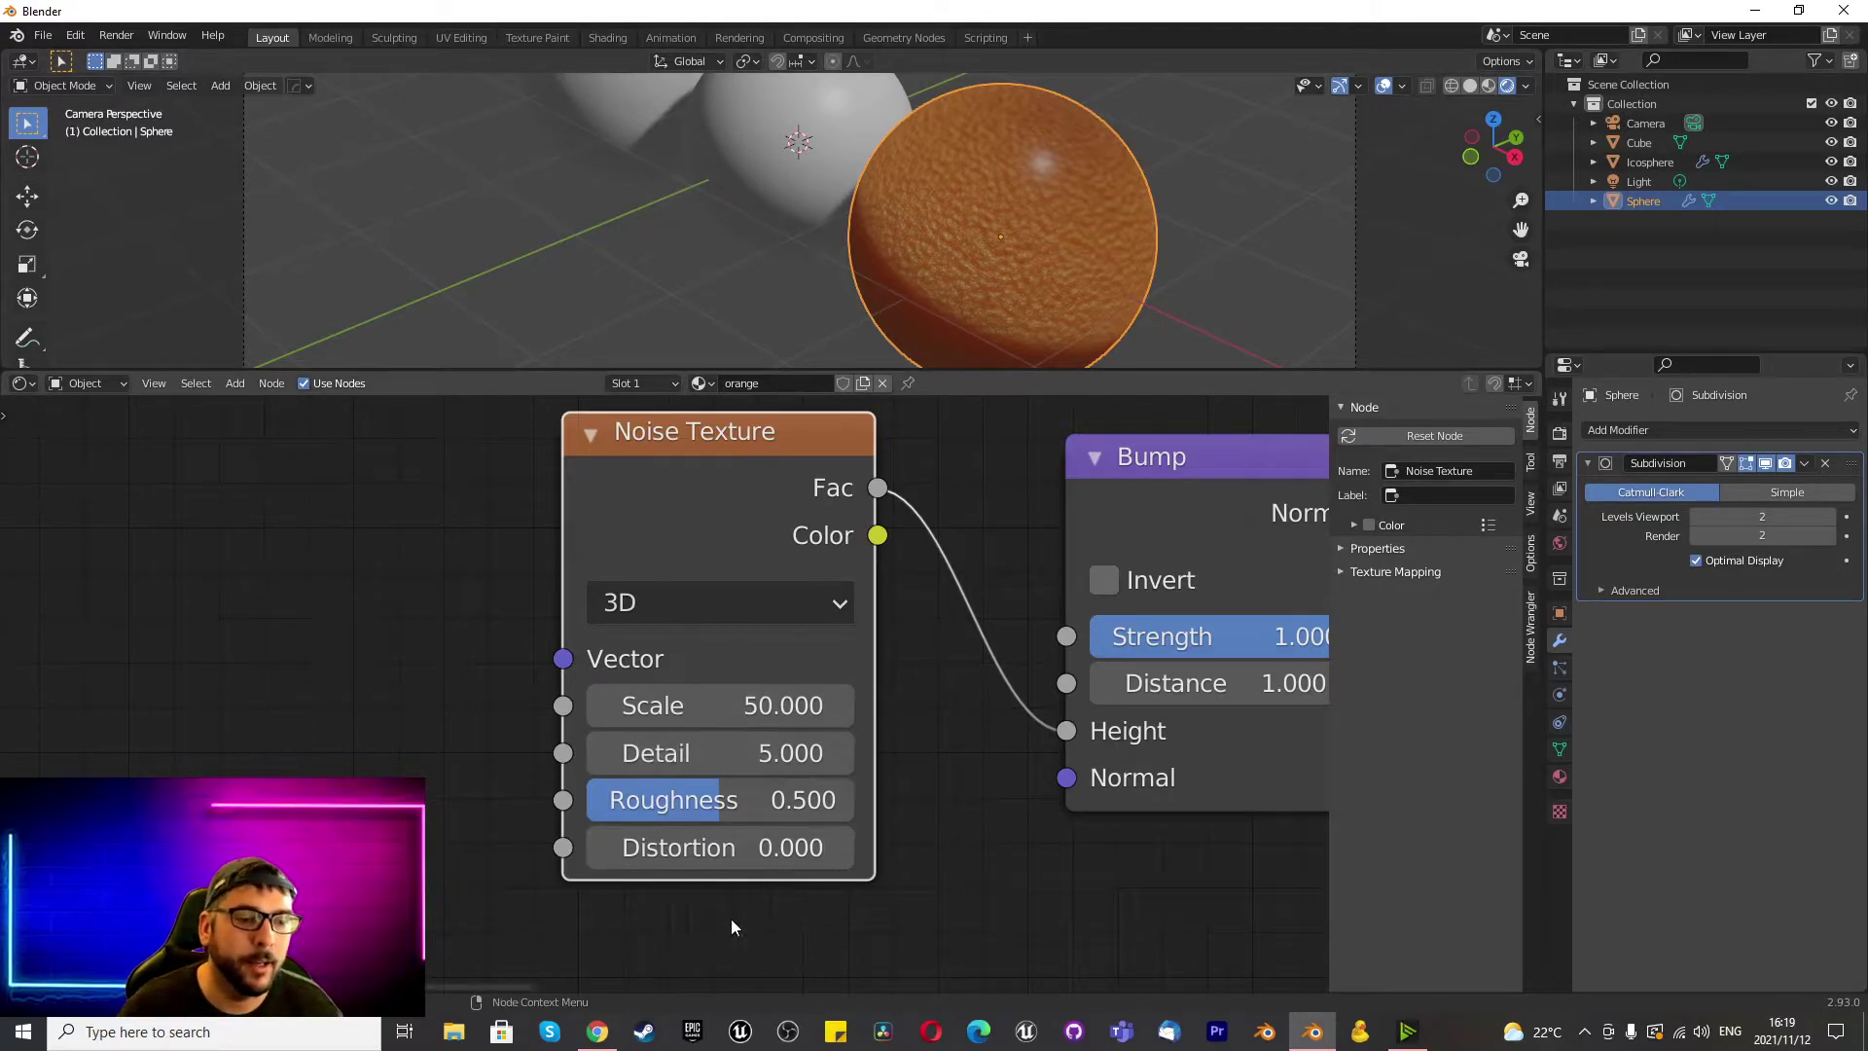
Edit the Bump node's Strength value and set its Distance to 0.15.
scroll(732, 905, "down", 3)
scroll(893, 684, "up", 3)
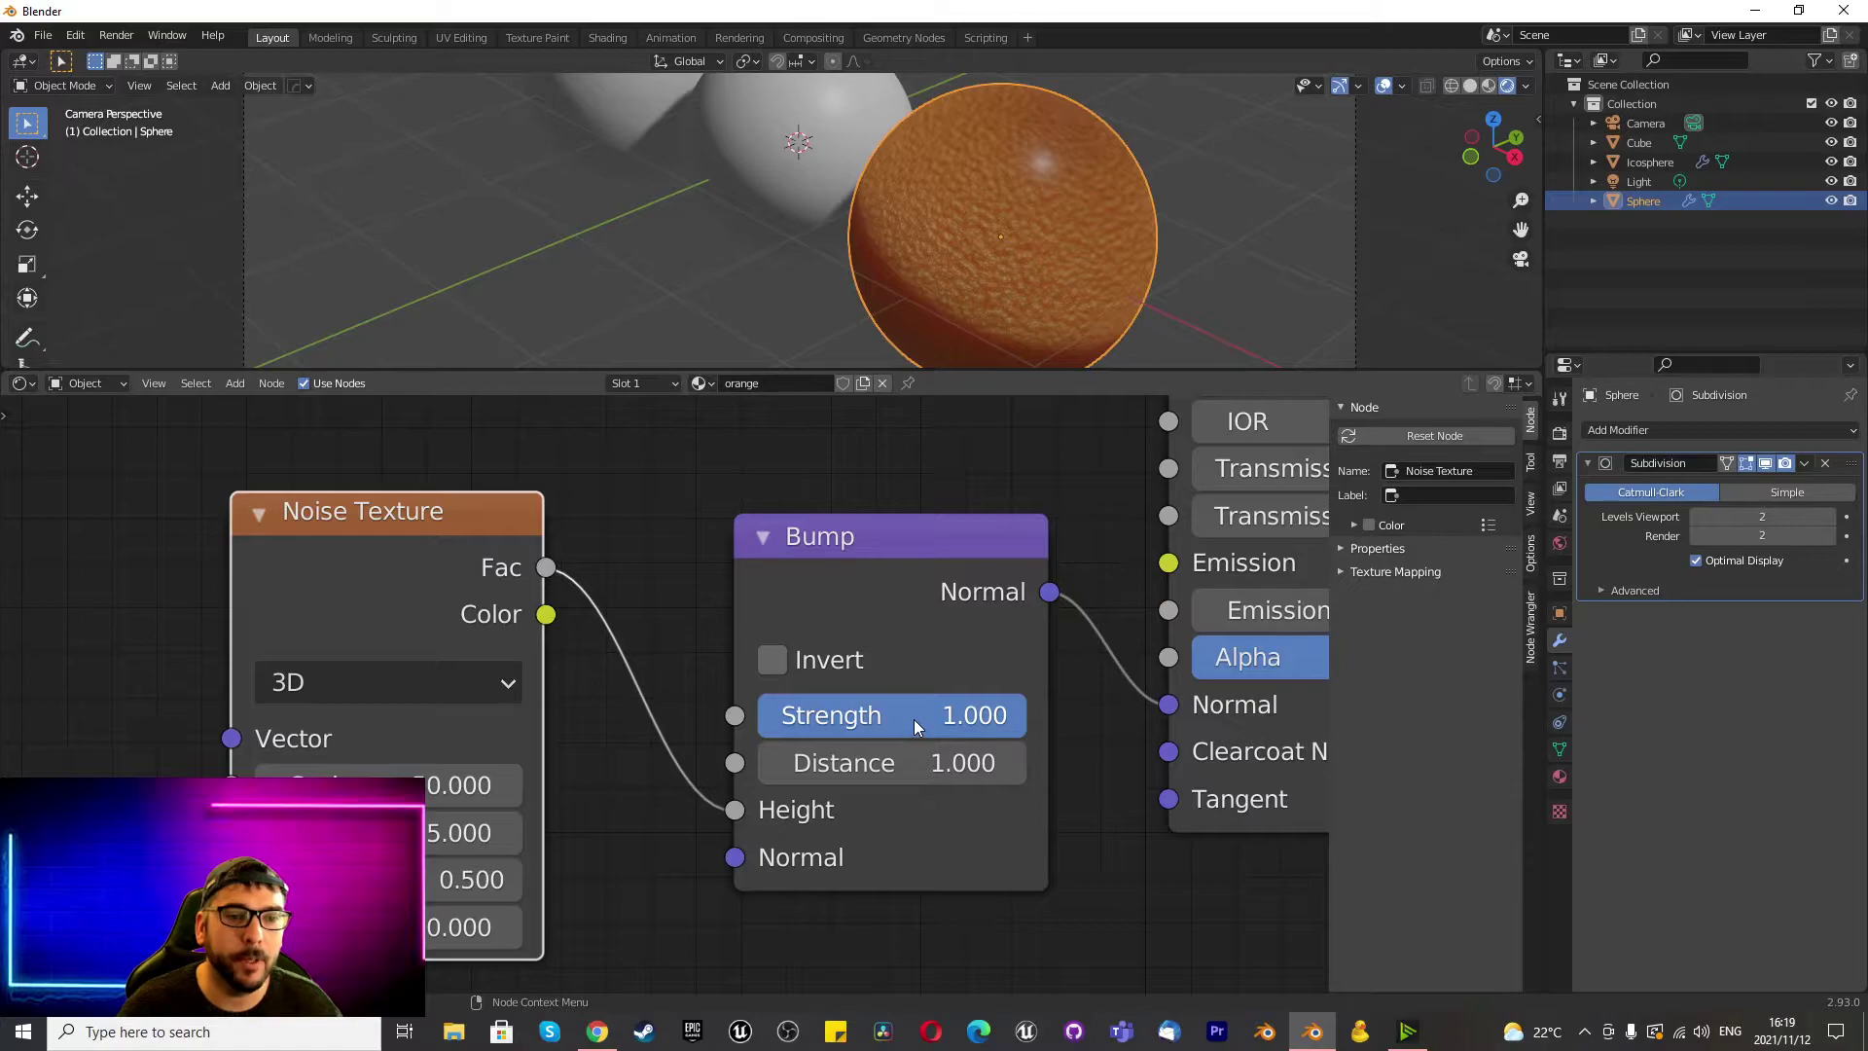
double_click(914, 720)
type("0.")
key("Return")
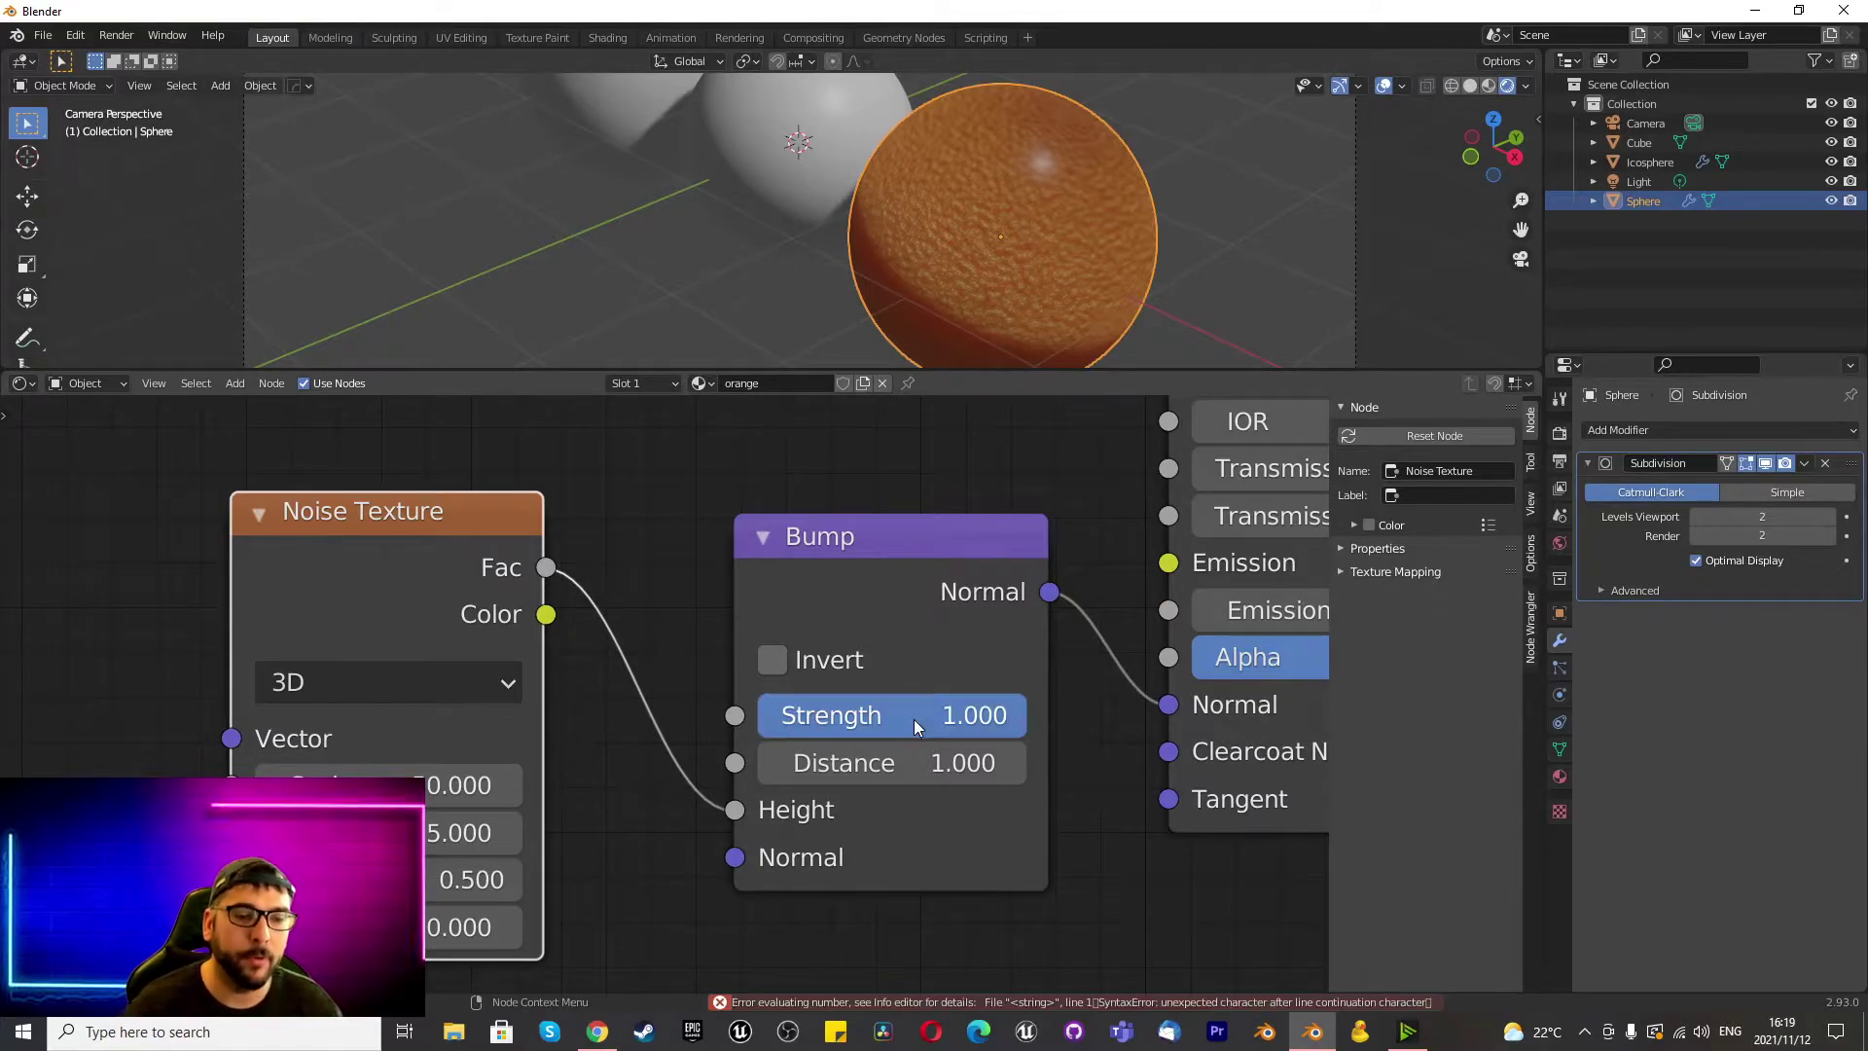
double_click(914, 762)
type("0.15")
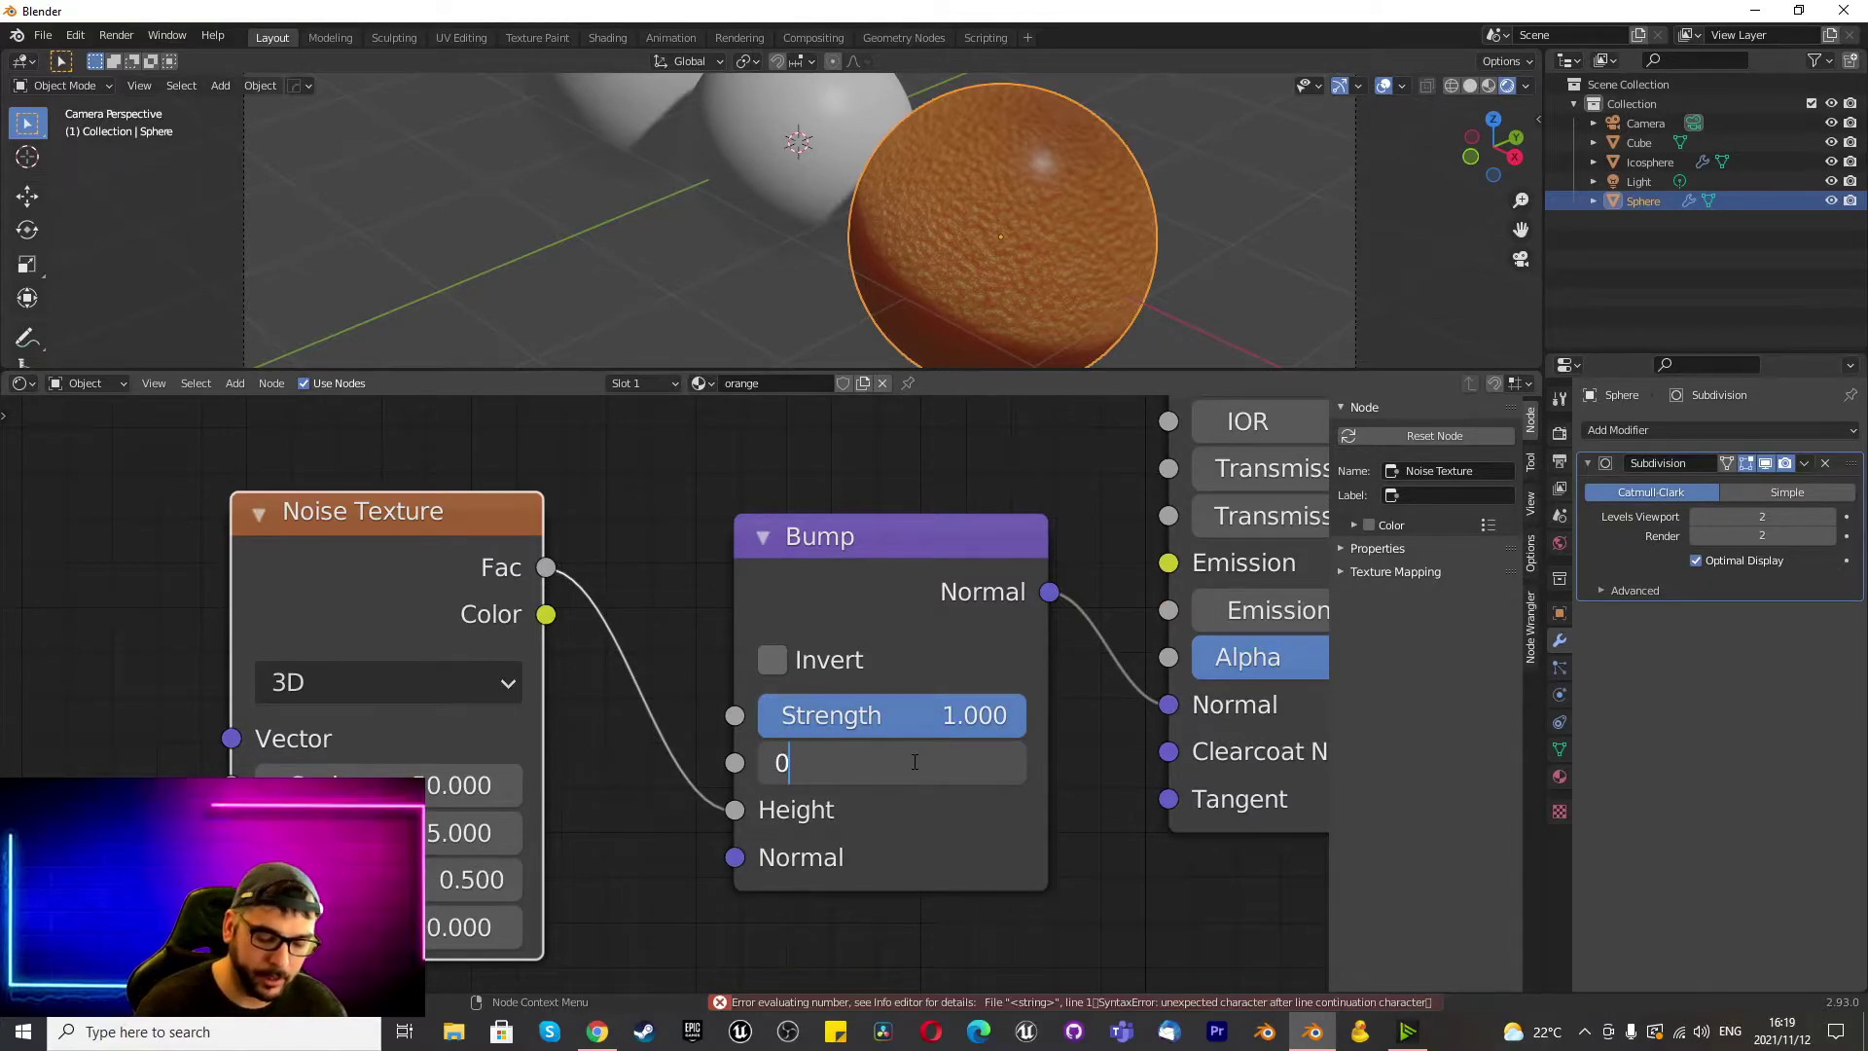
key("Return")
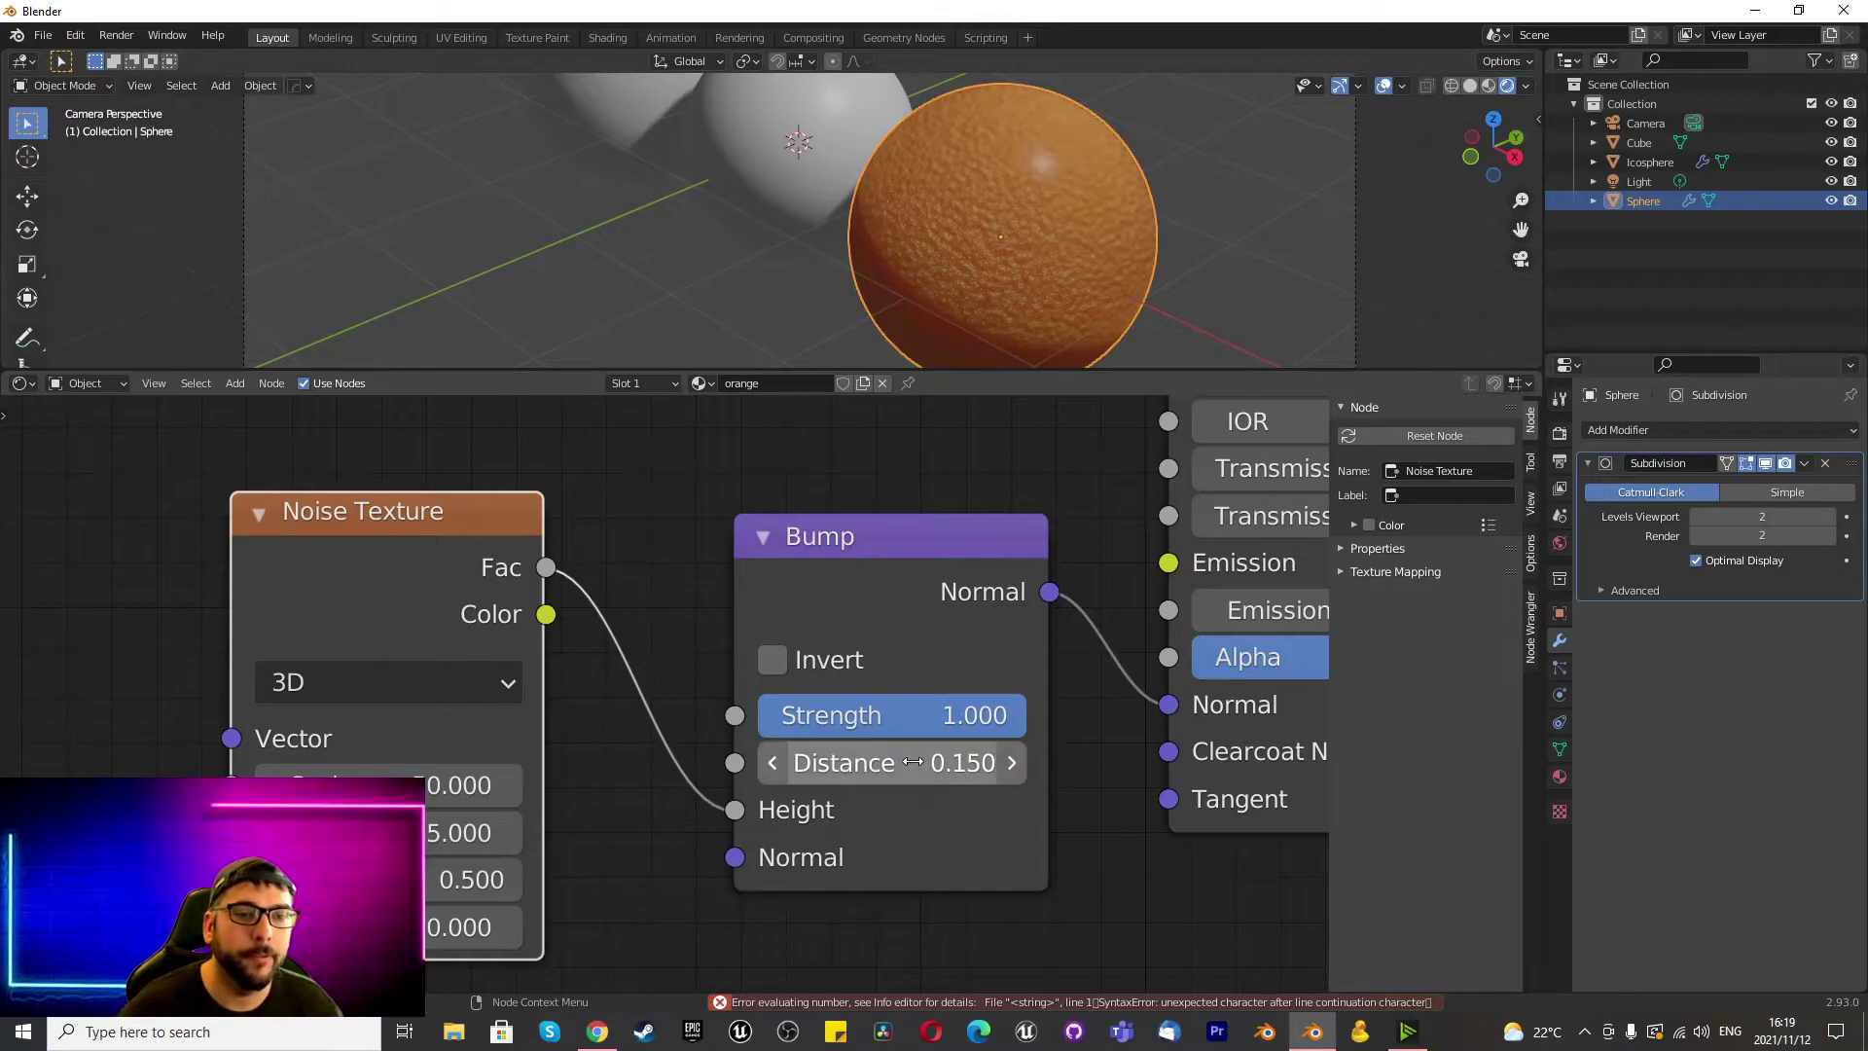
Try Bump Distance values of 0.7, 0.1 and 0.2 on the orange peel.
double_click(912, 762)
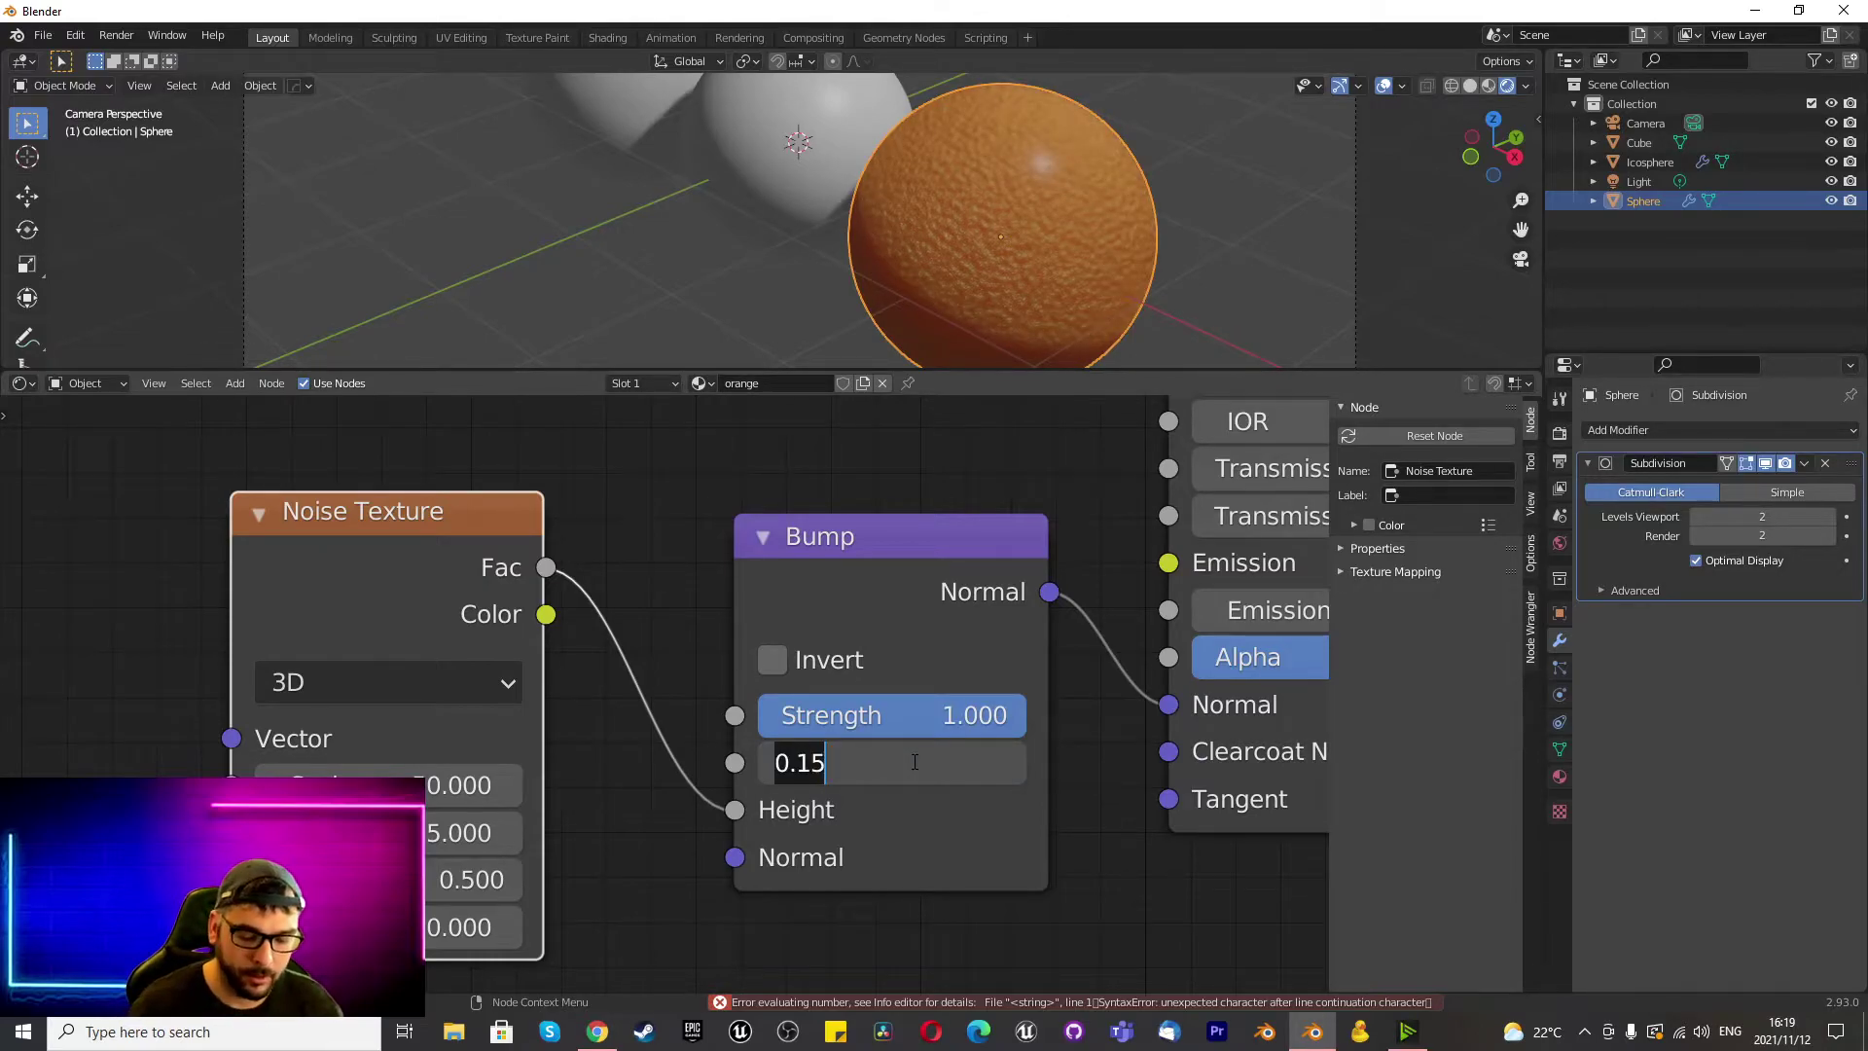
type("0.7")
key("Return")
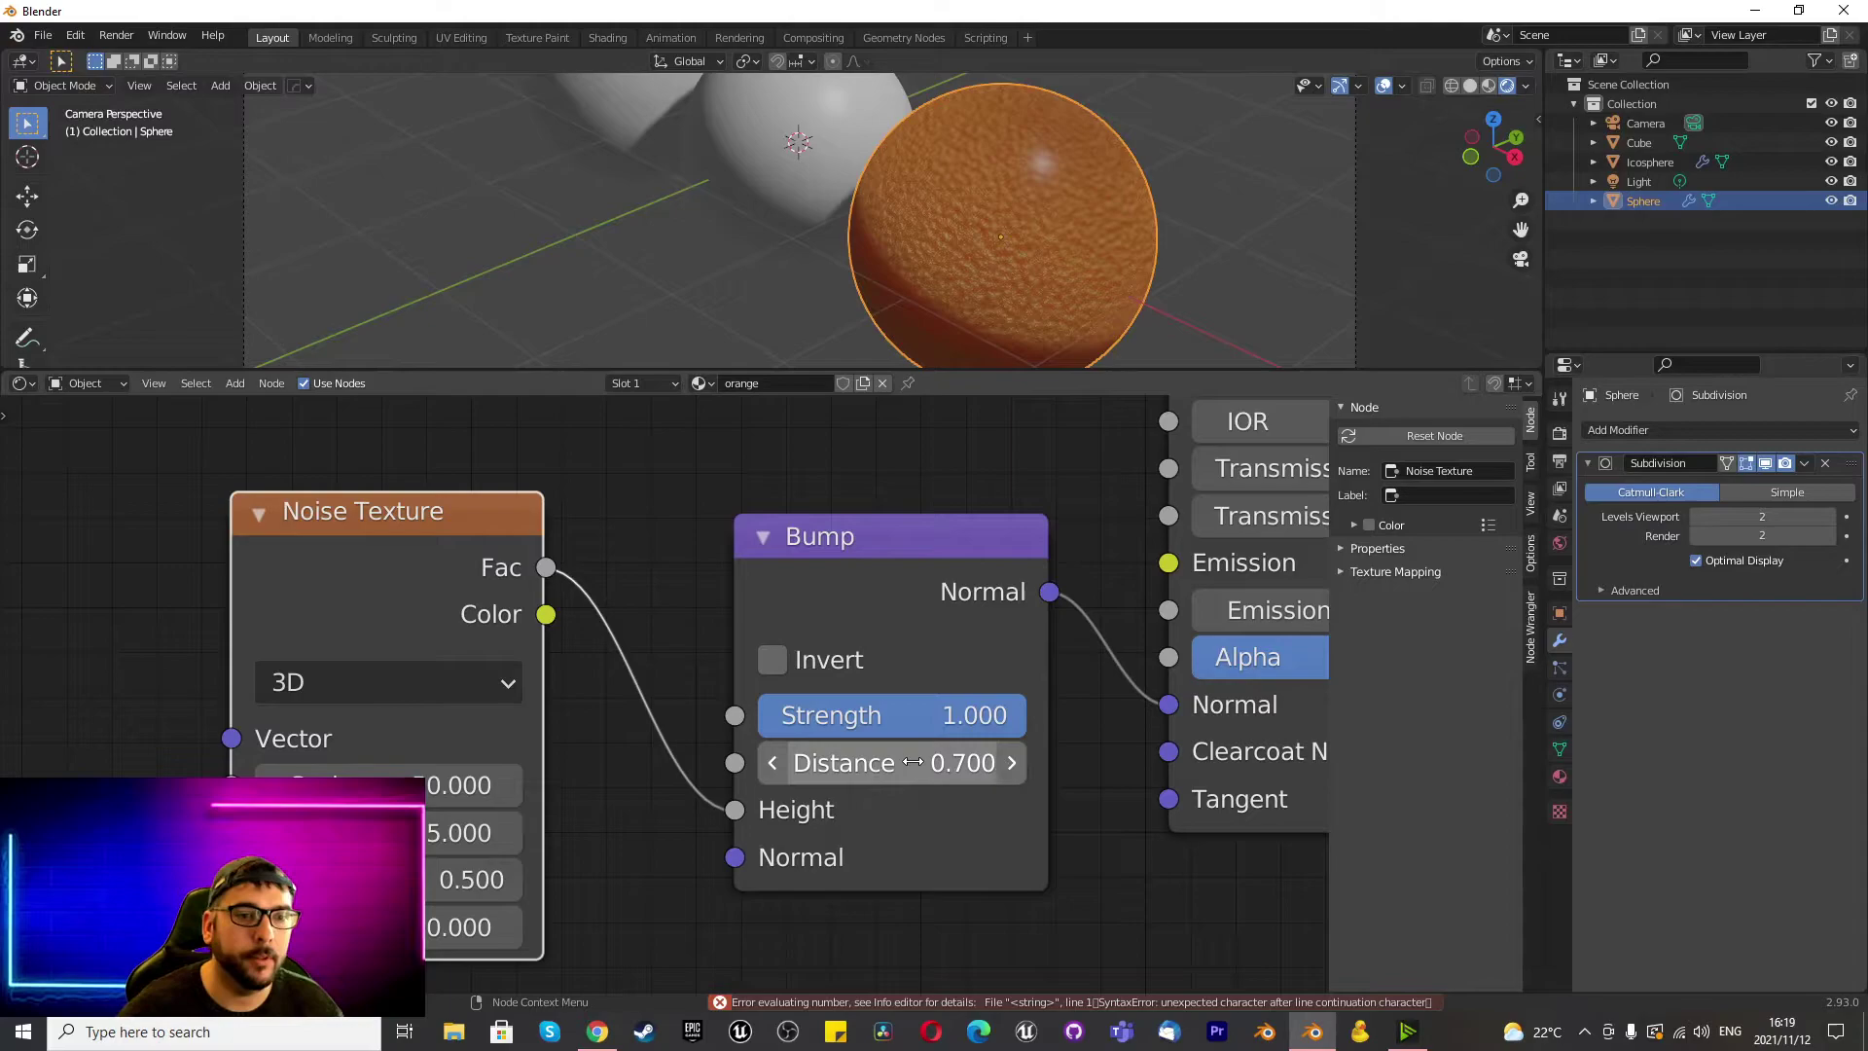
double_click(913, 761)
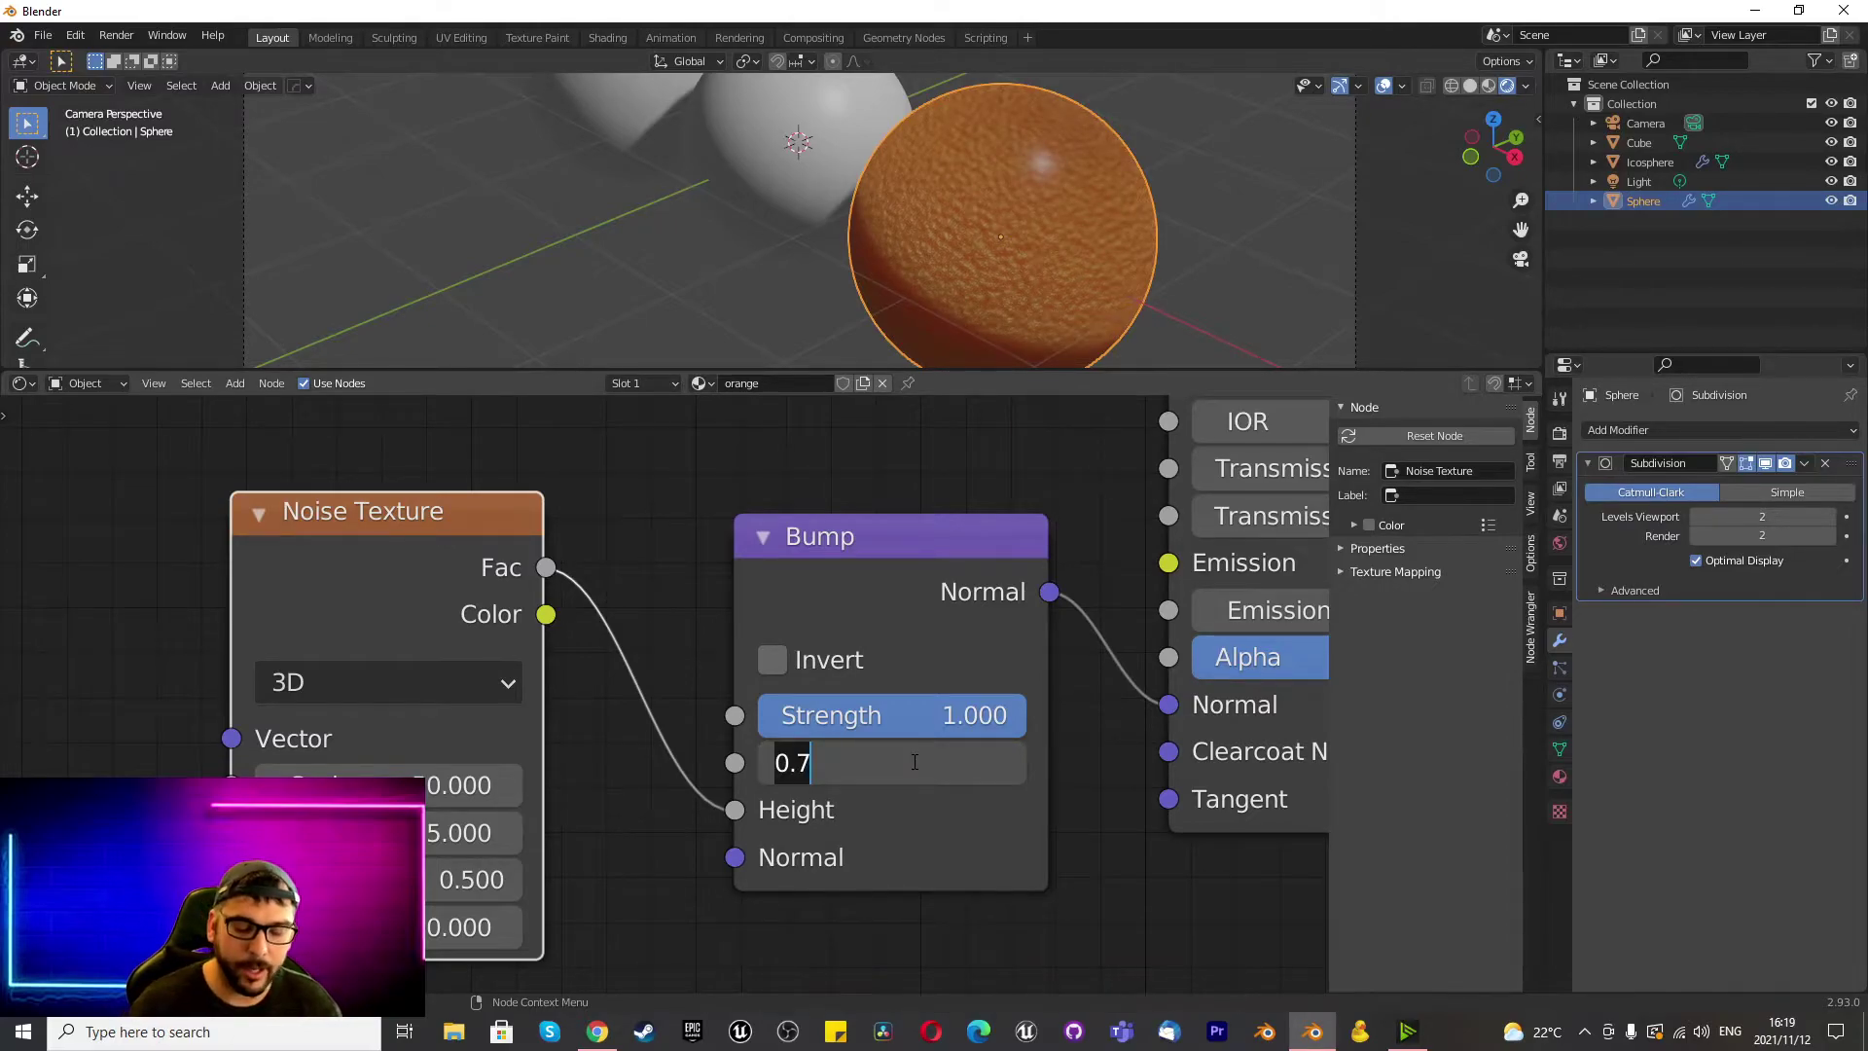
type("0.1")
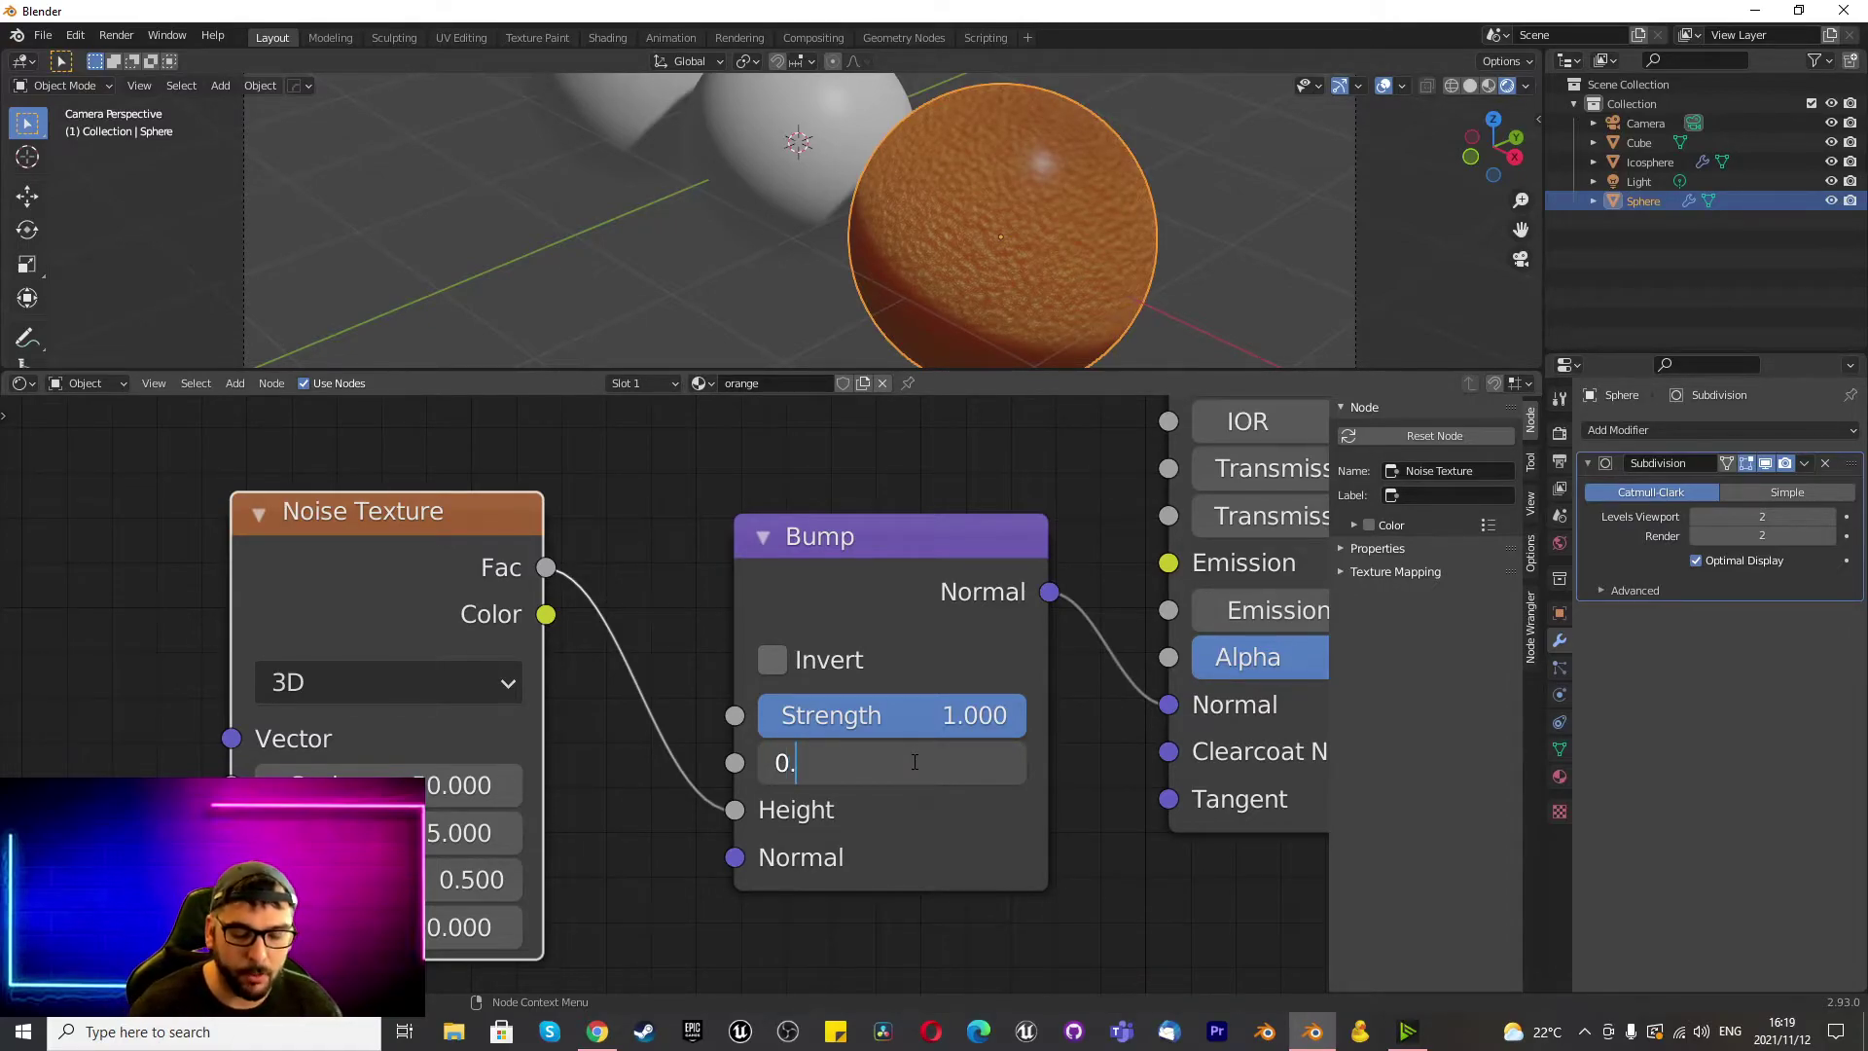
key("Return")
double_click(912, 762)
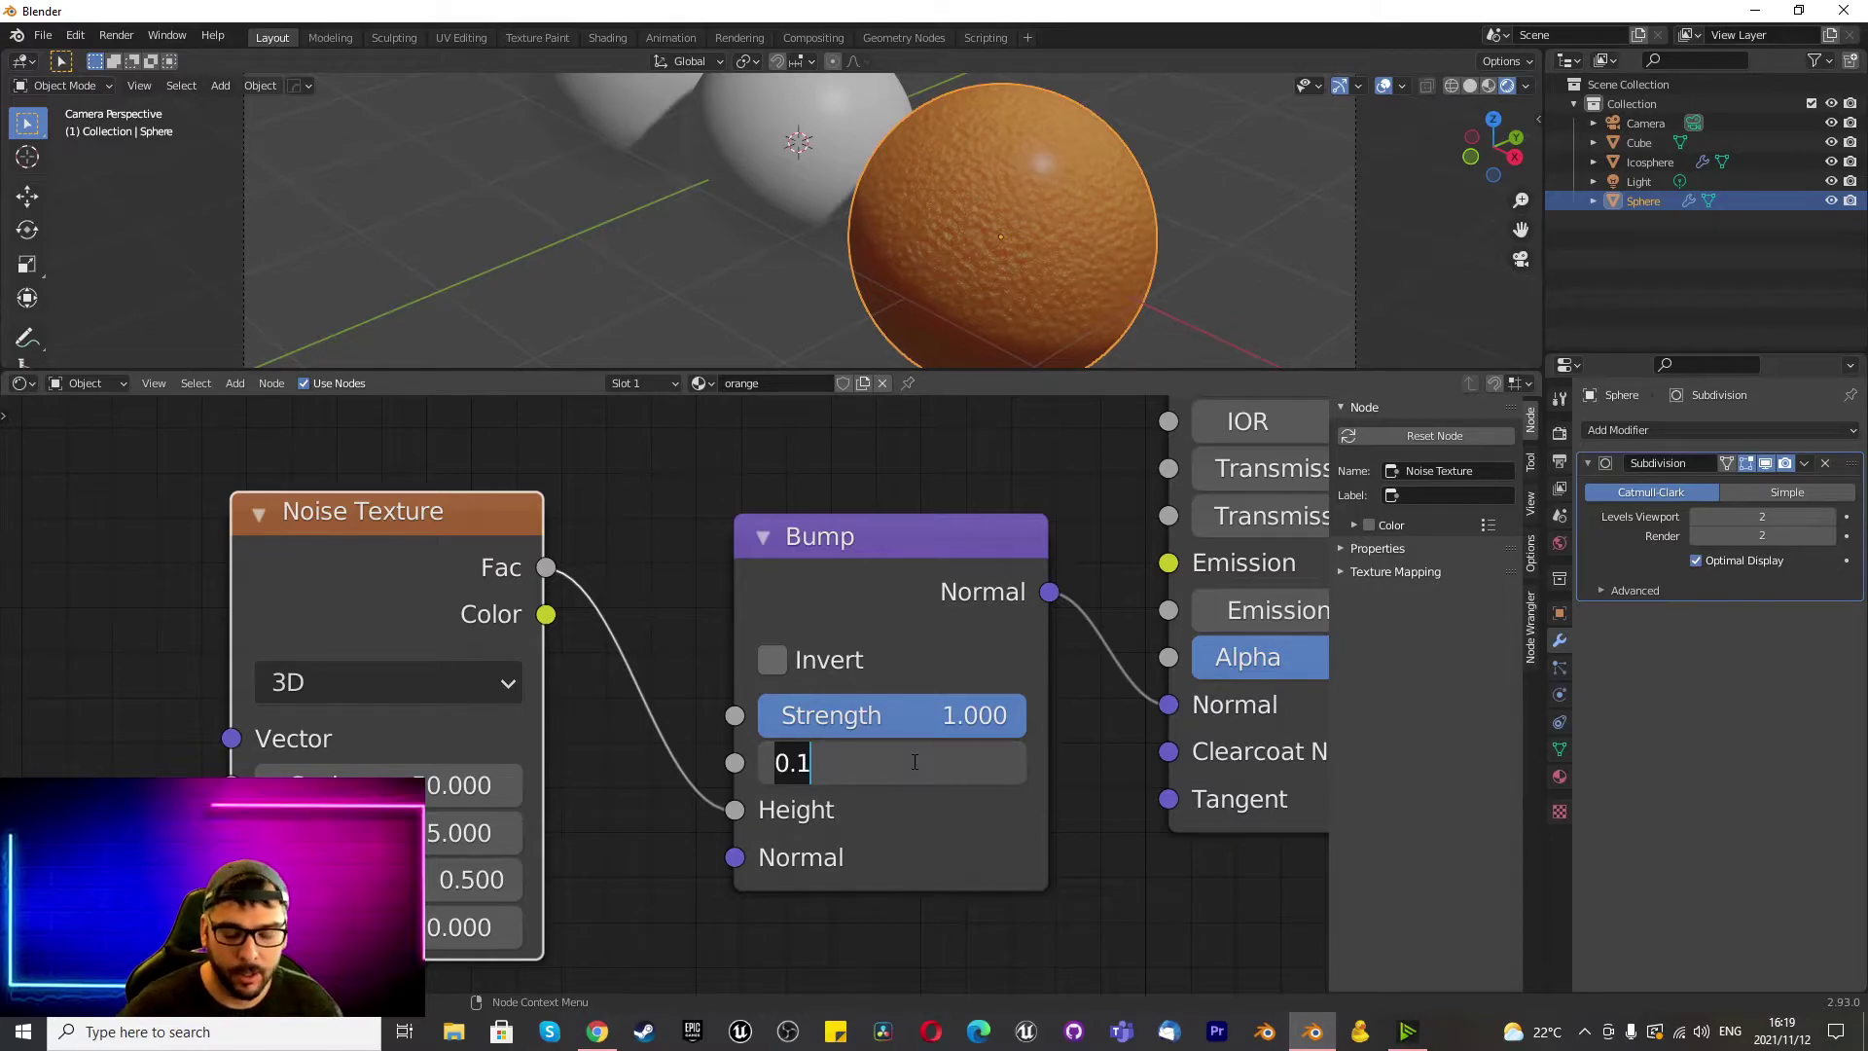
type("0.2")
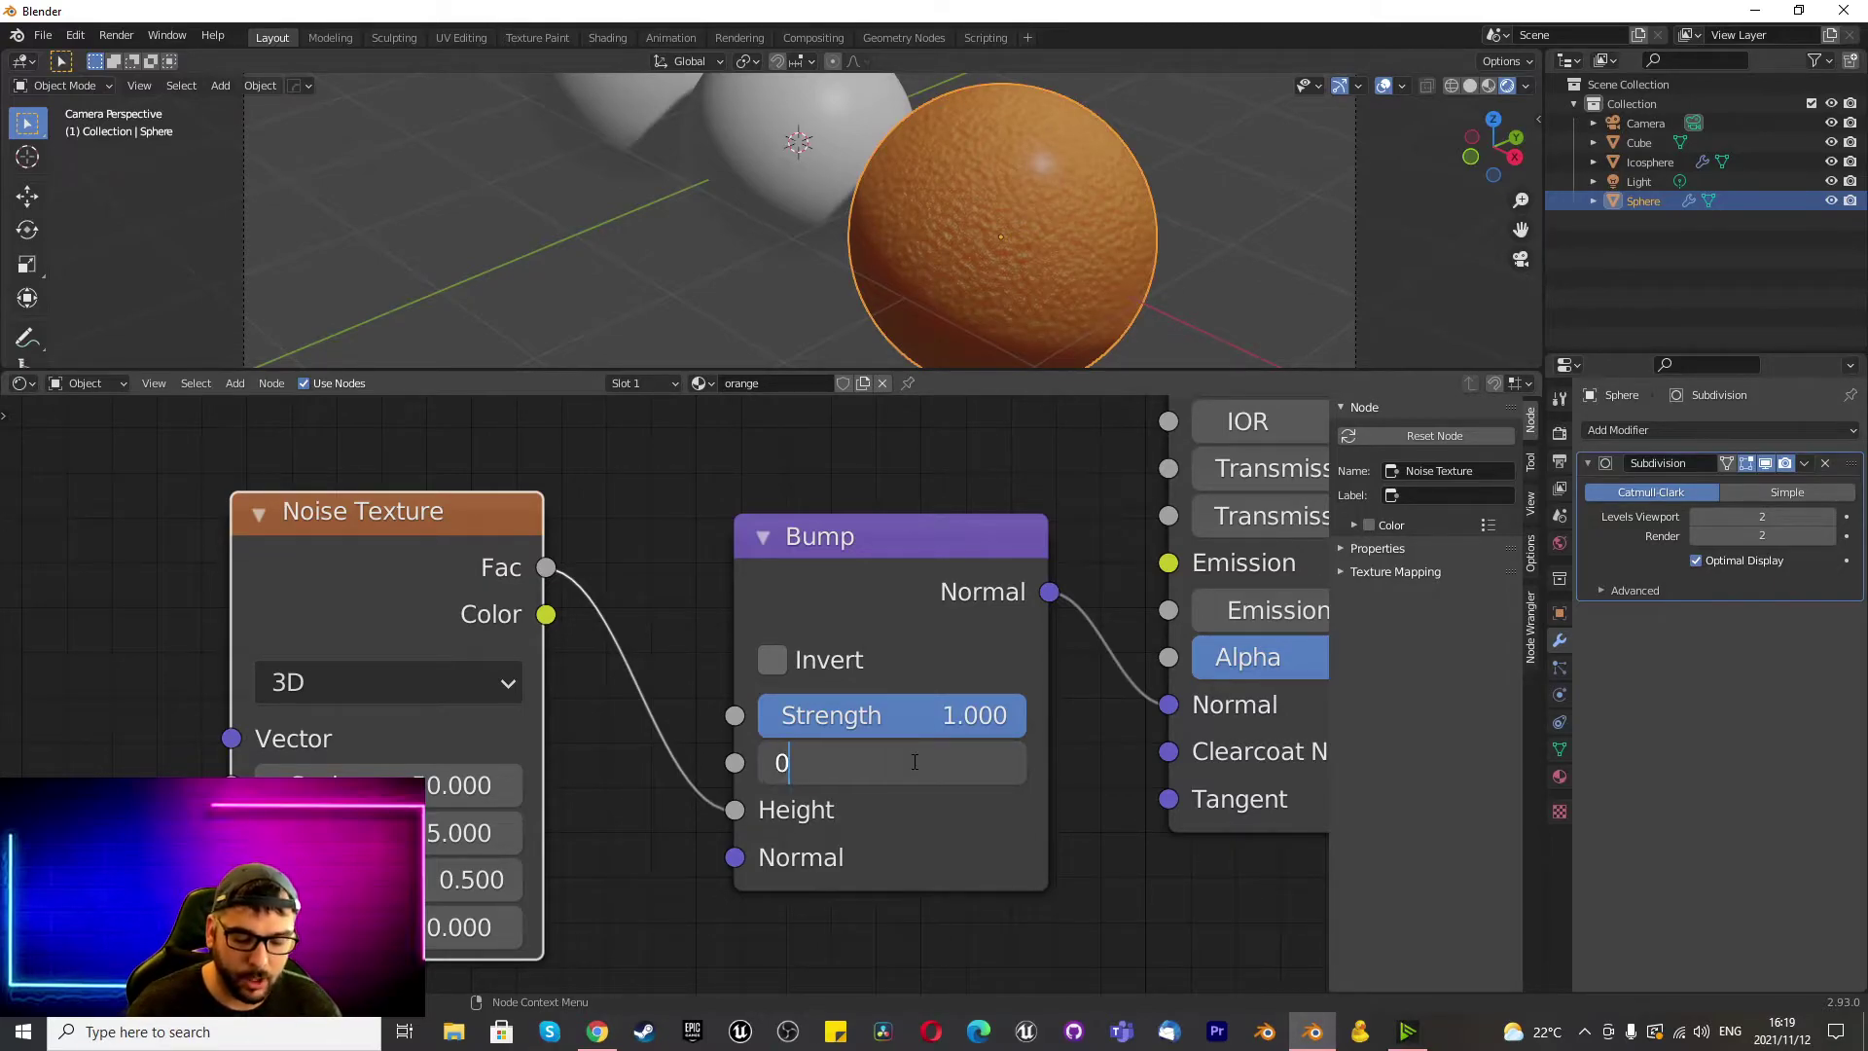
key("Return")
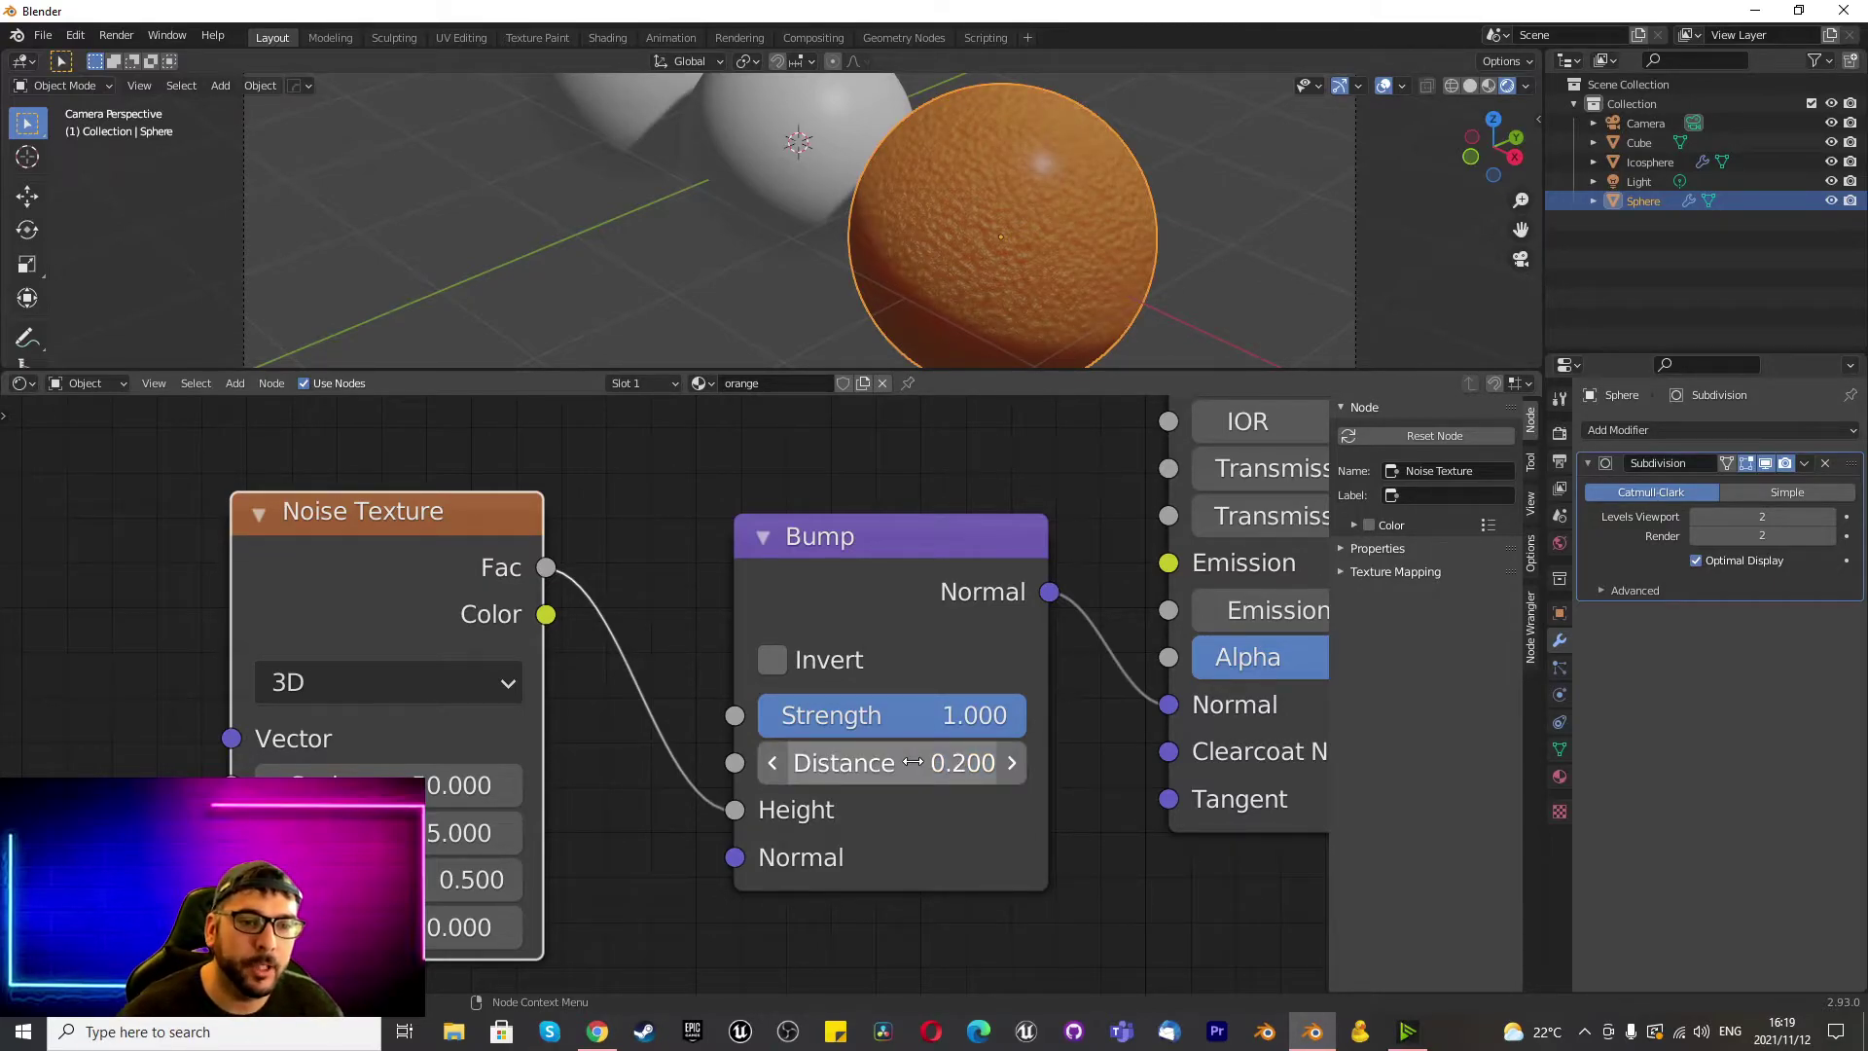
double_click(912, 762)
Settle the orange peel's Bump Distance at 0.15.
type("0.15")
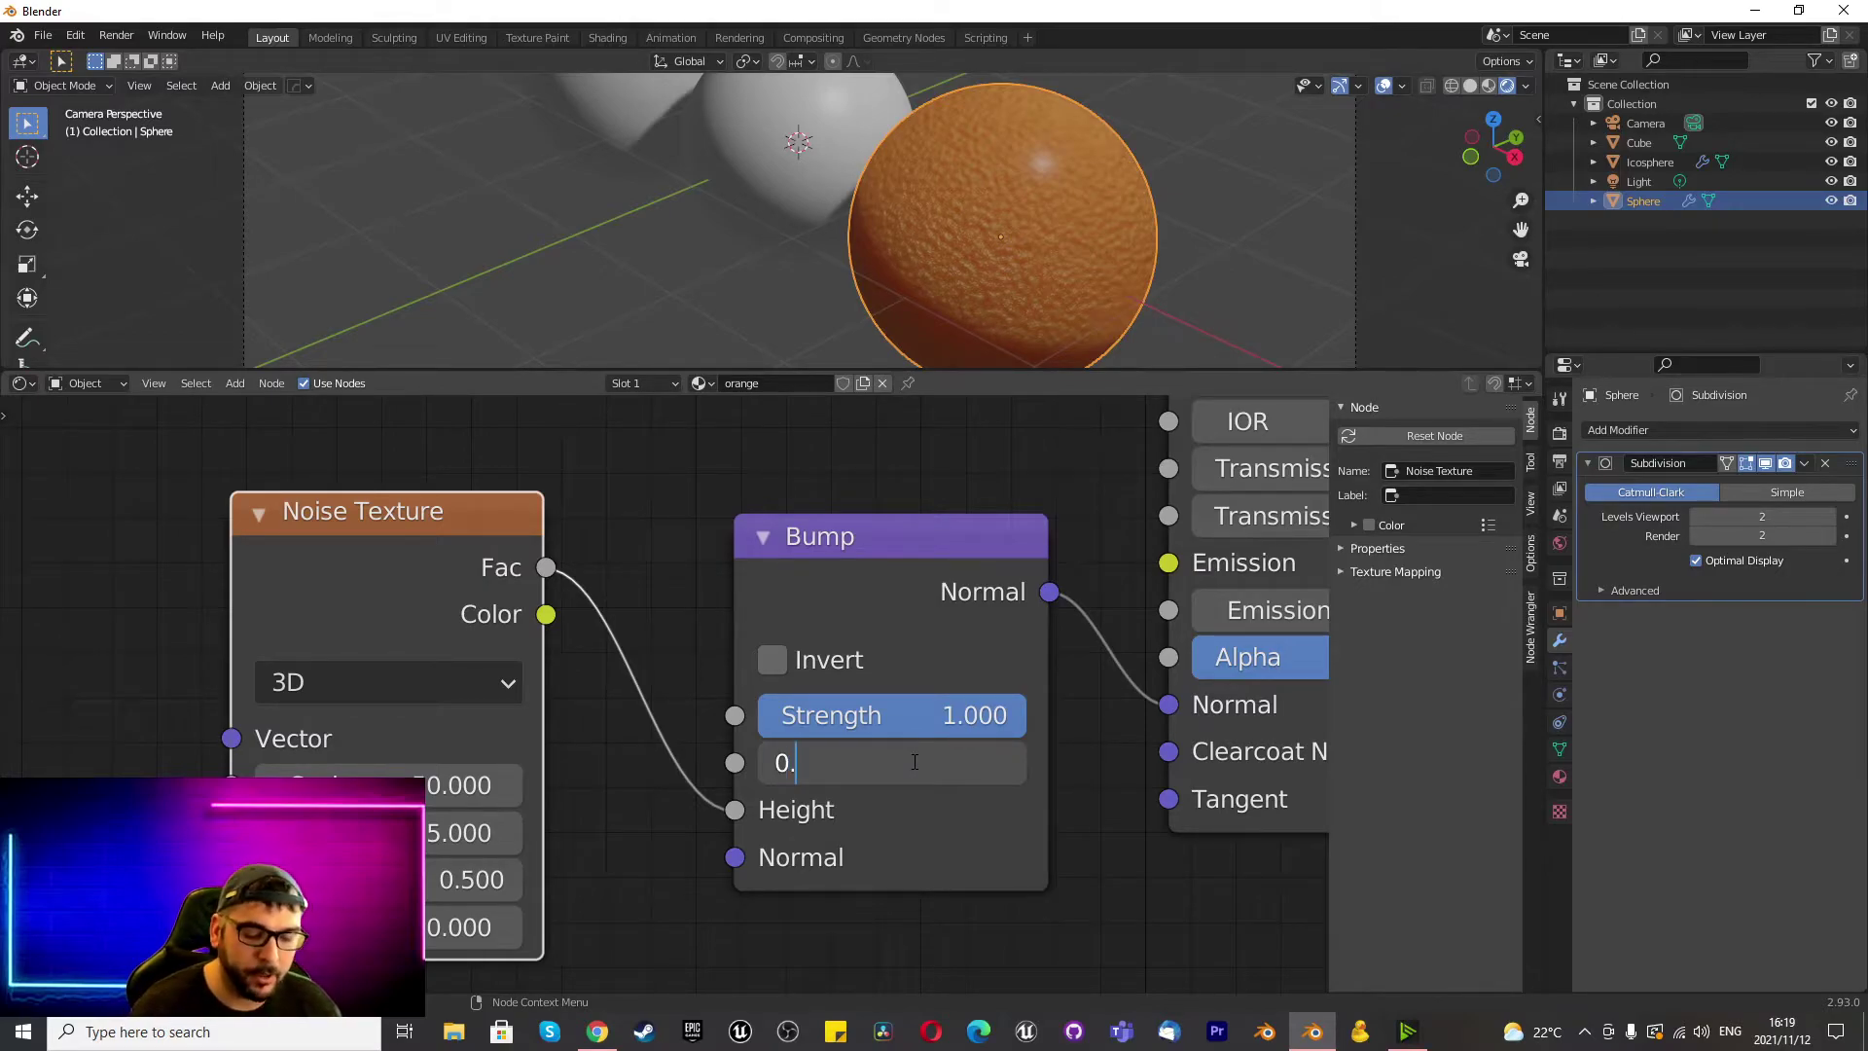
key("Return")
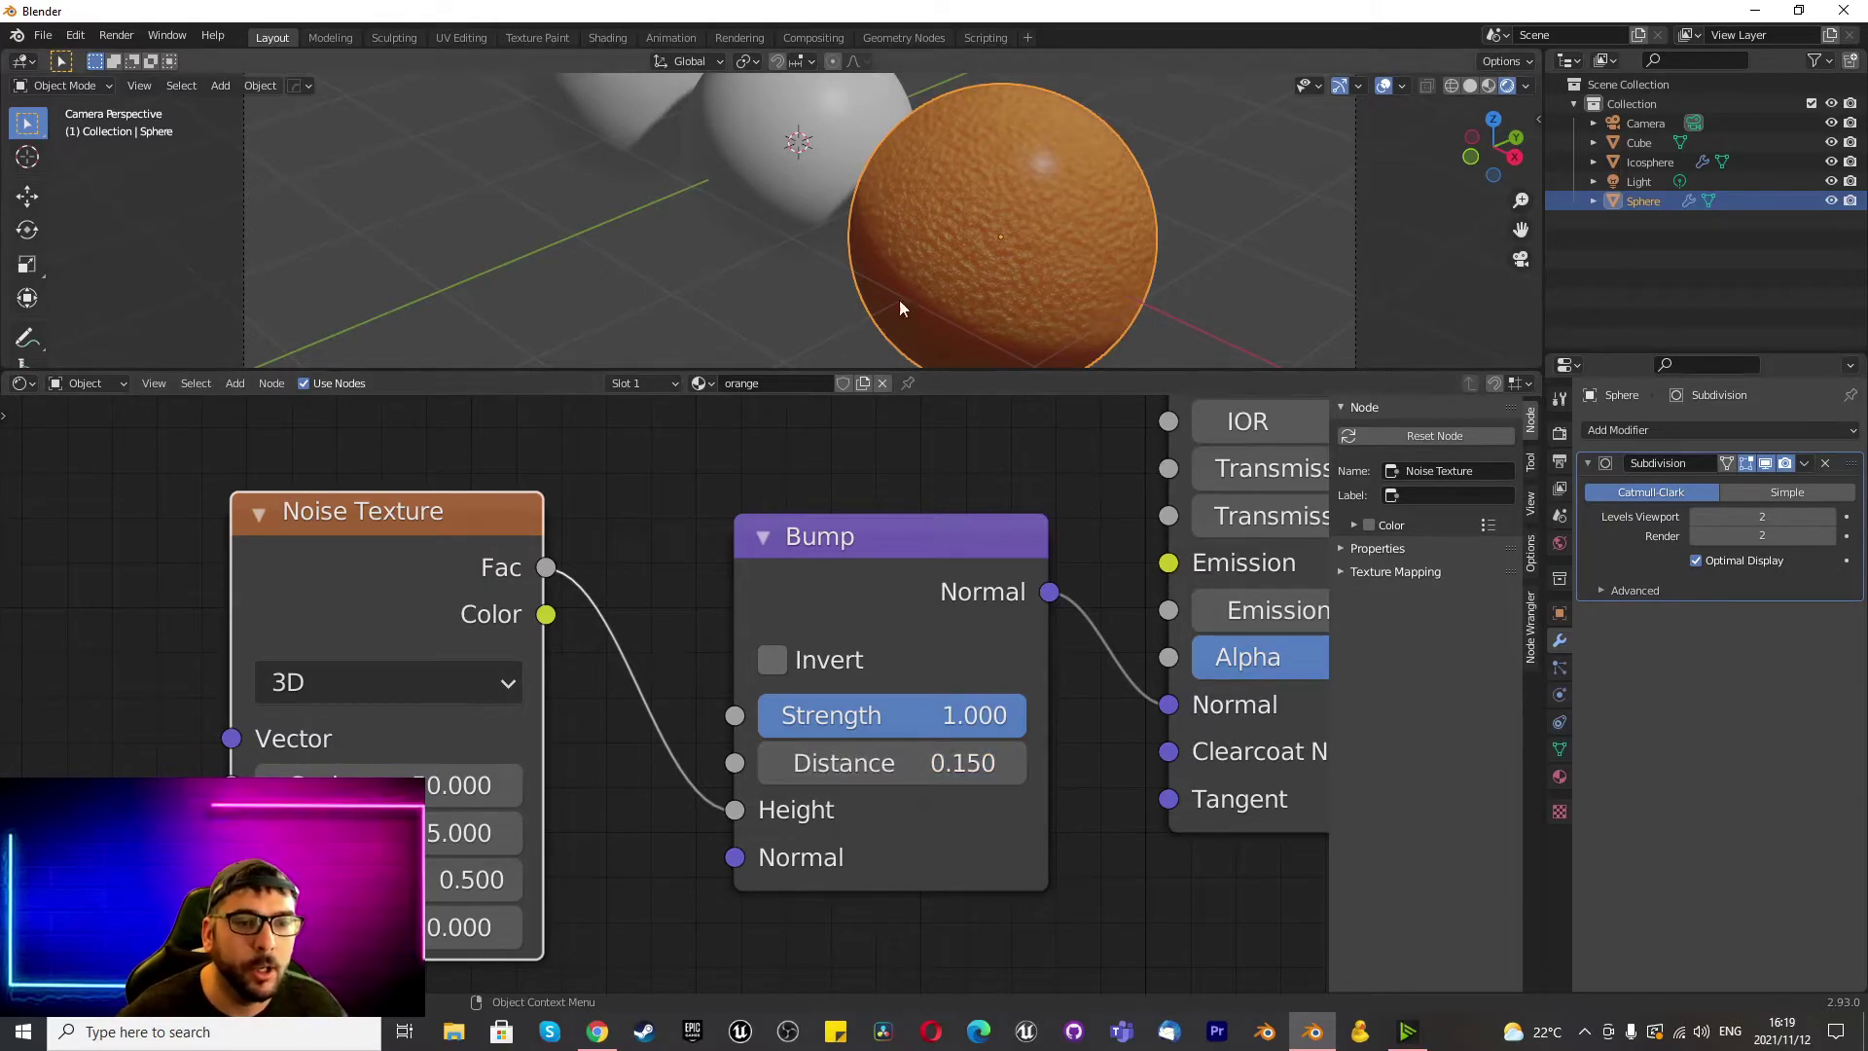
scroll(973, 223, "up", 4)
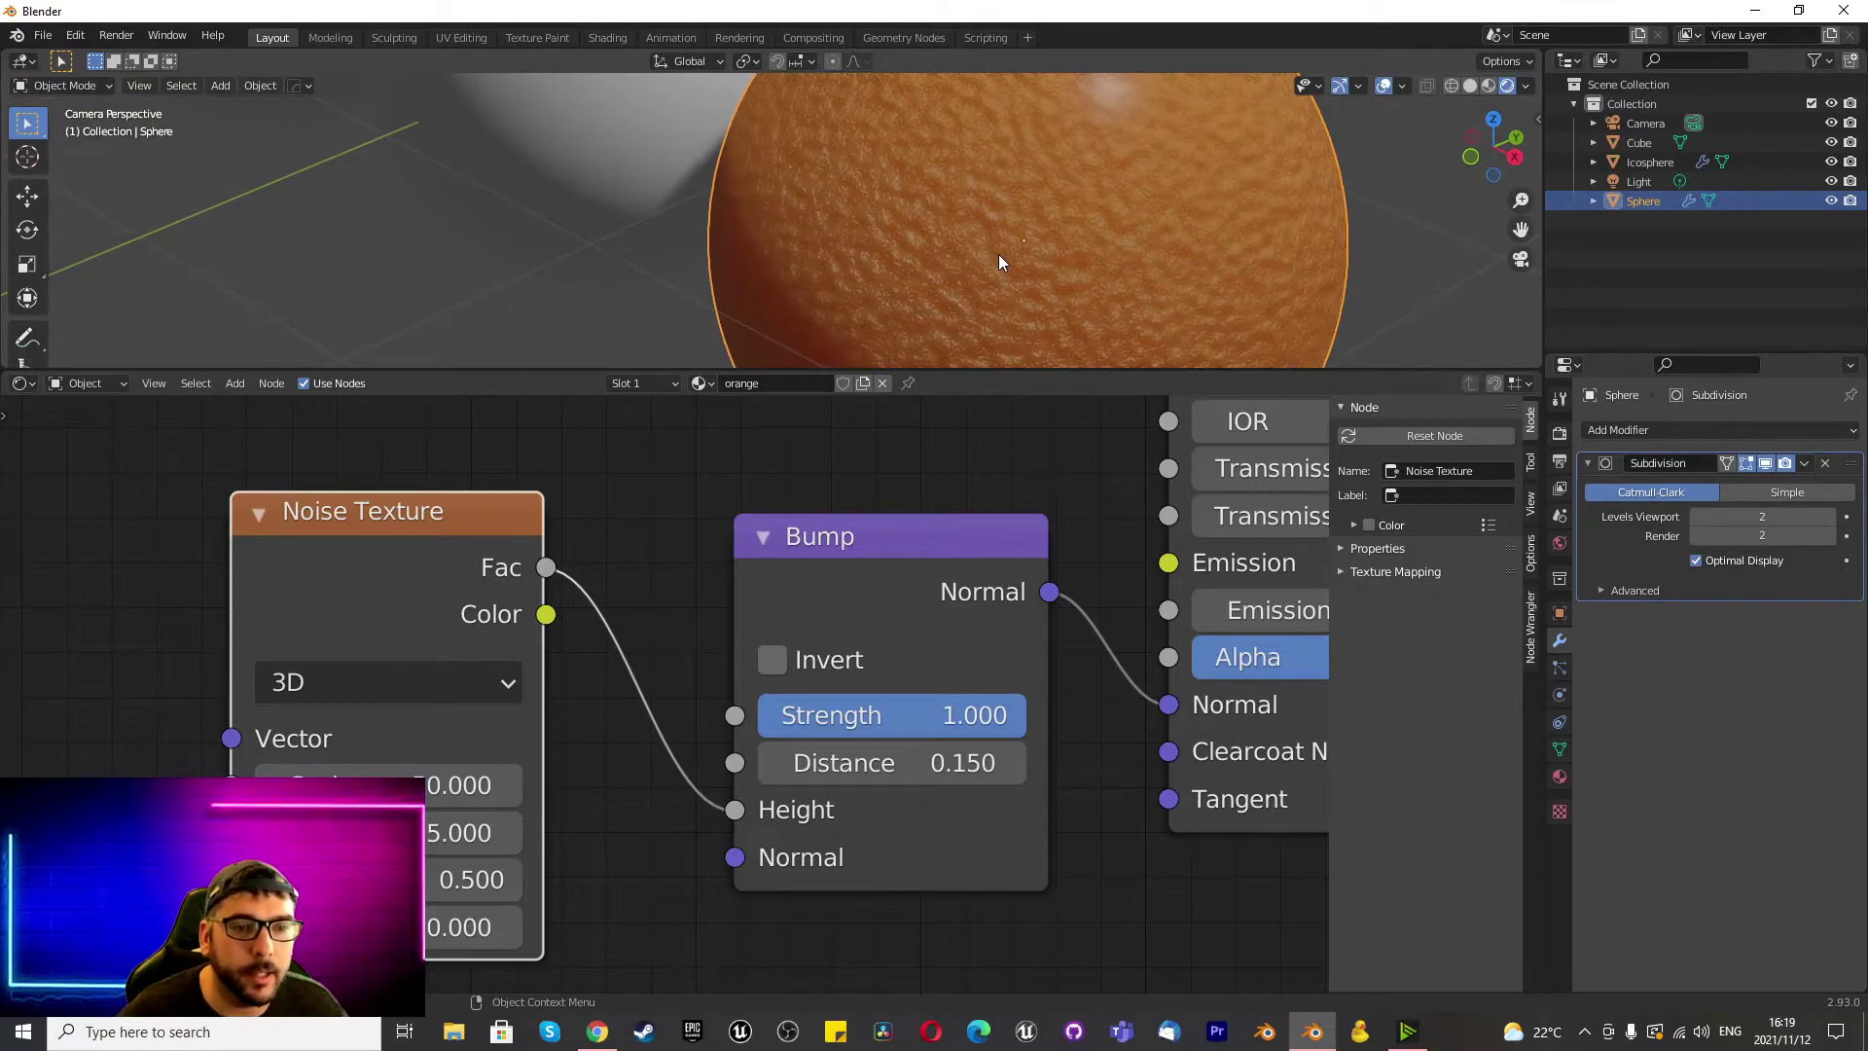
scroll(998, 254, "down", 5)
scroll(692, 712, "down", 8)
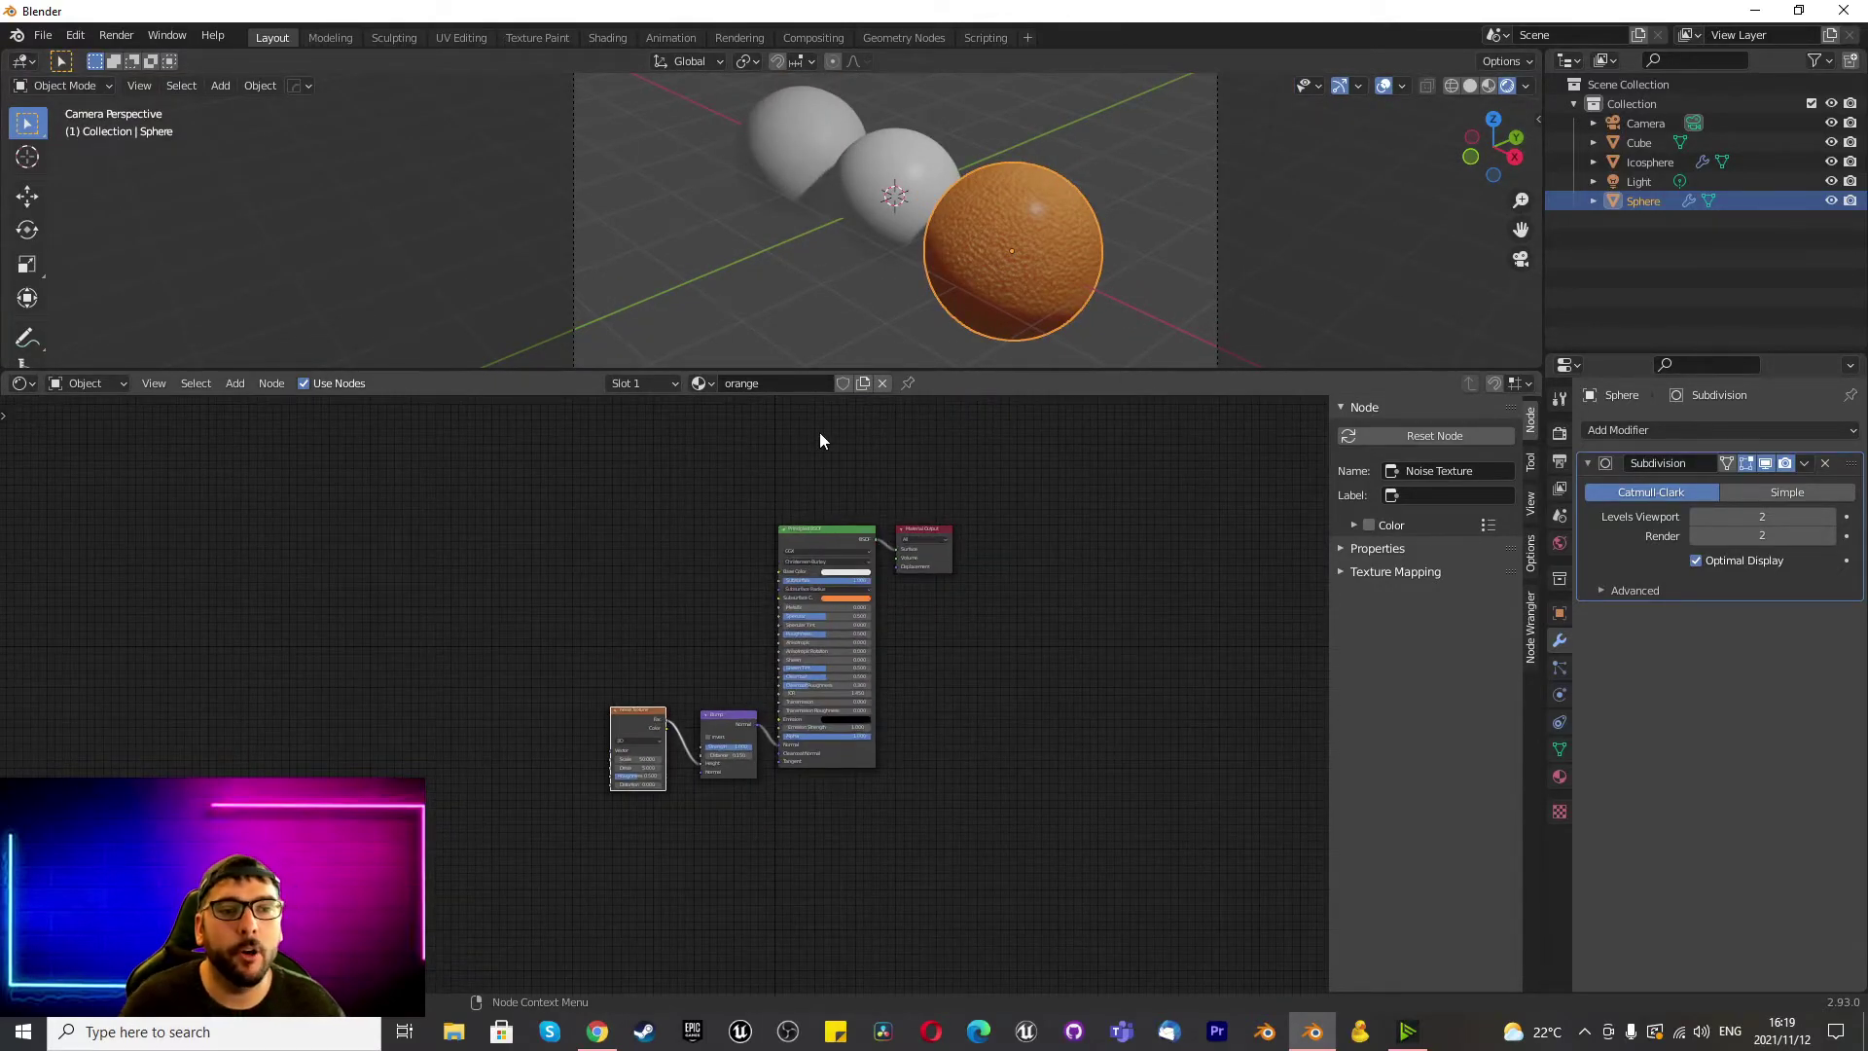
With the orange sphere active, box-select its Noise Texture, Bump and Principled BSDF nodes.
left_click(868, 214)
left_click(1018, 247)
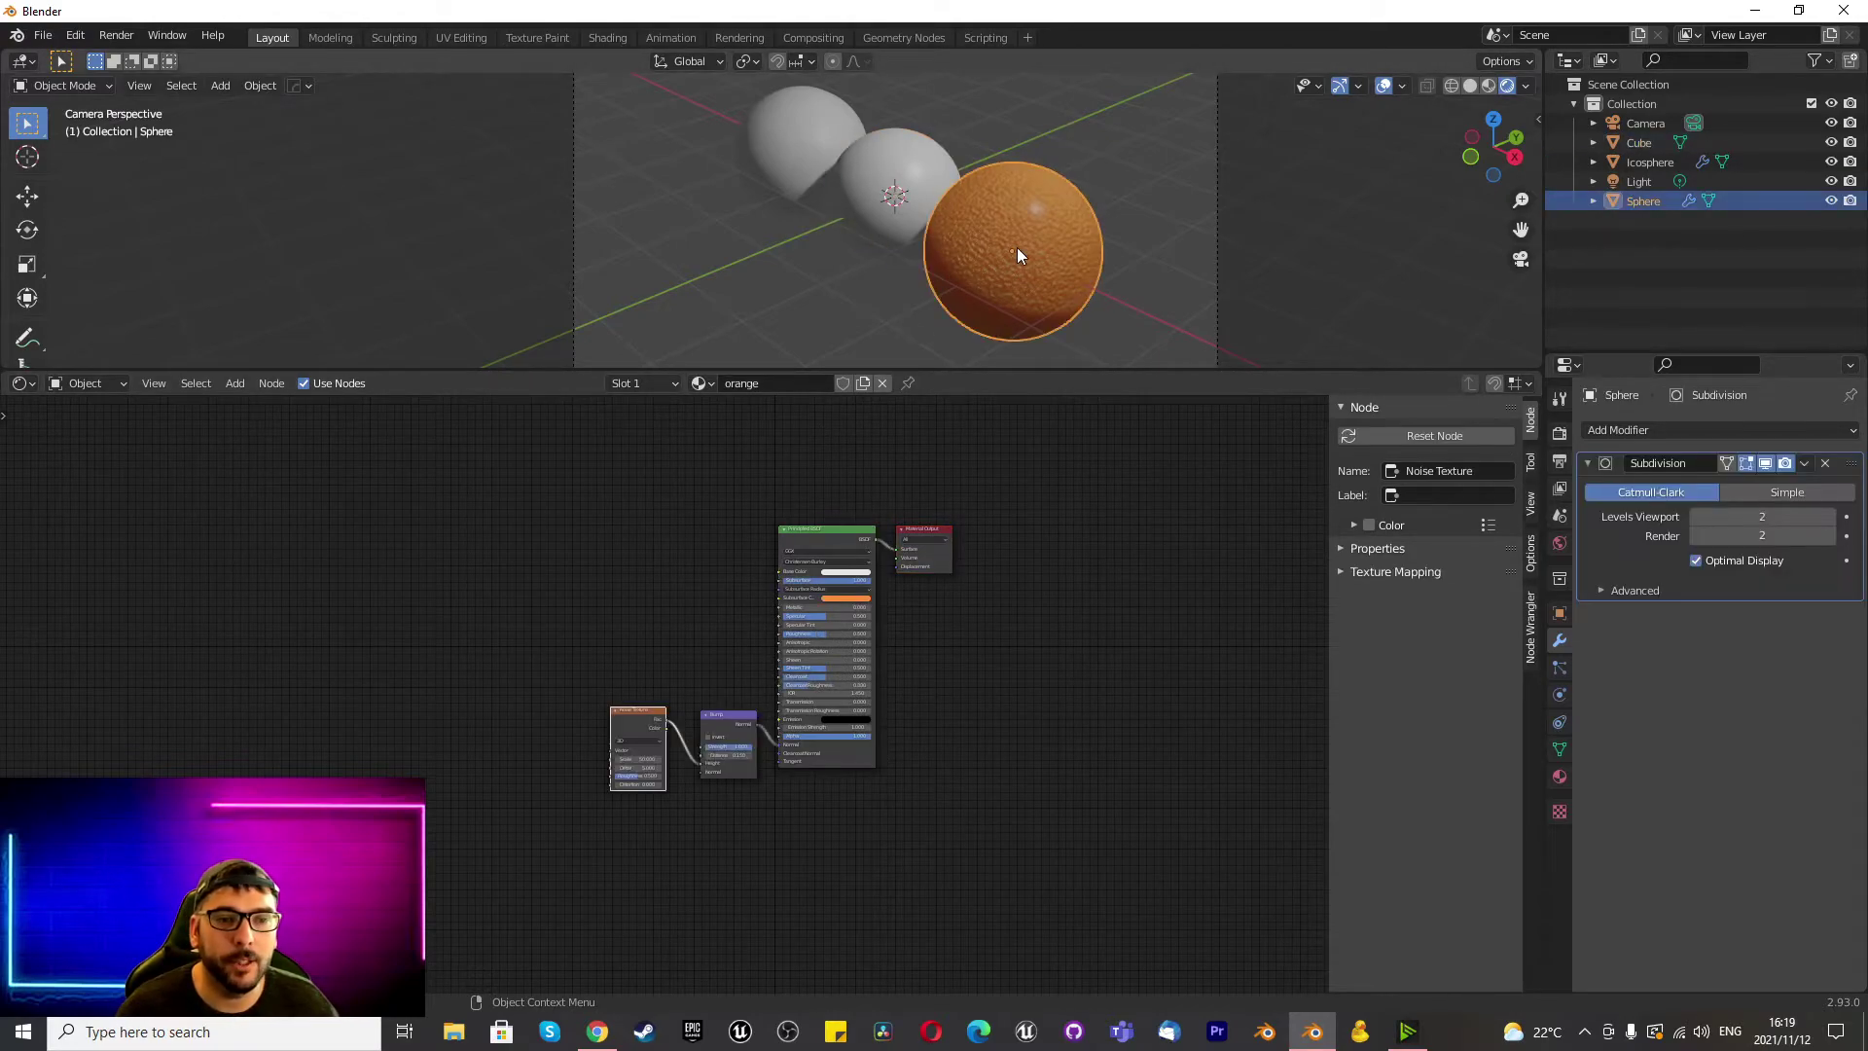
left_click_drag(531, 511, 860, 936)
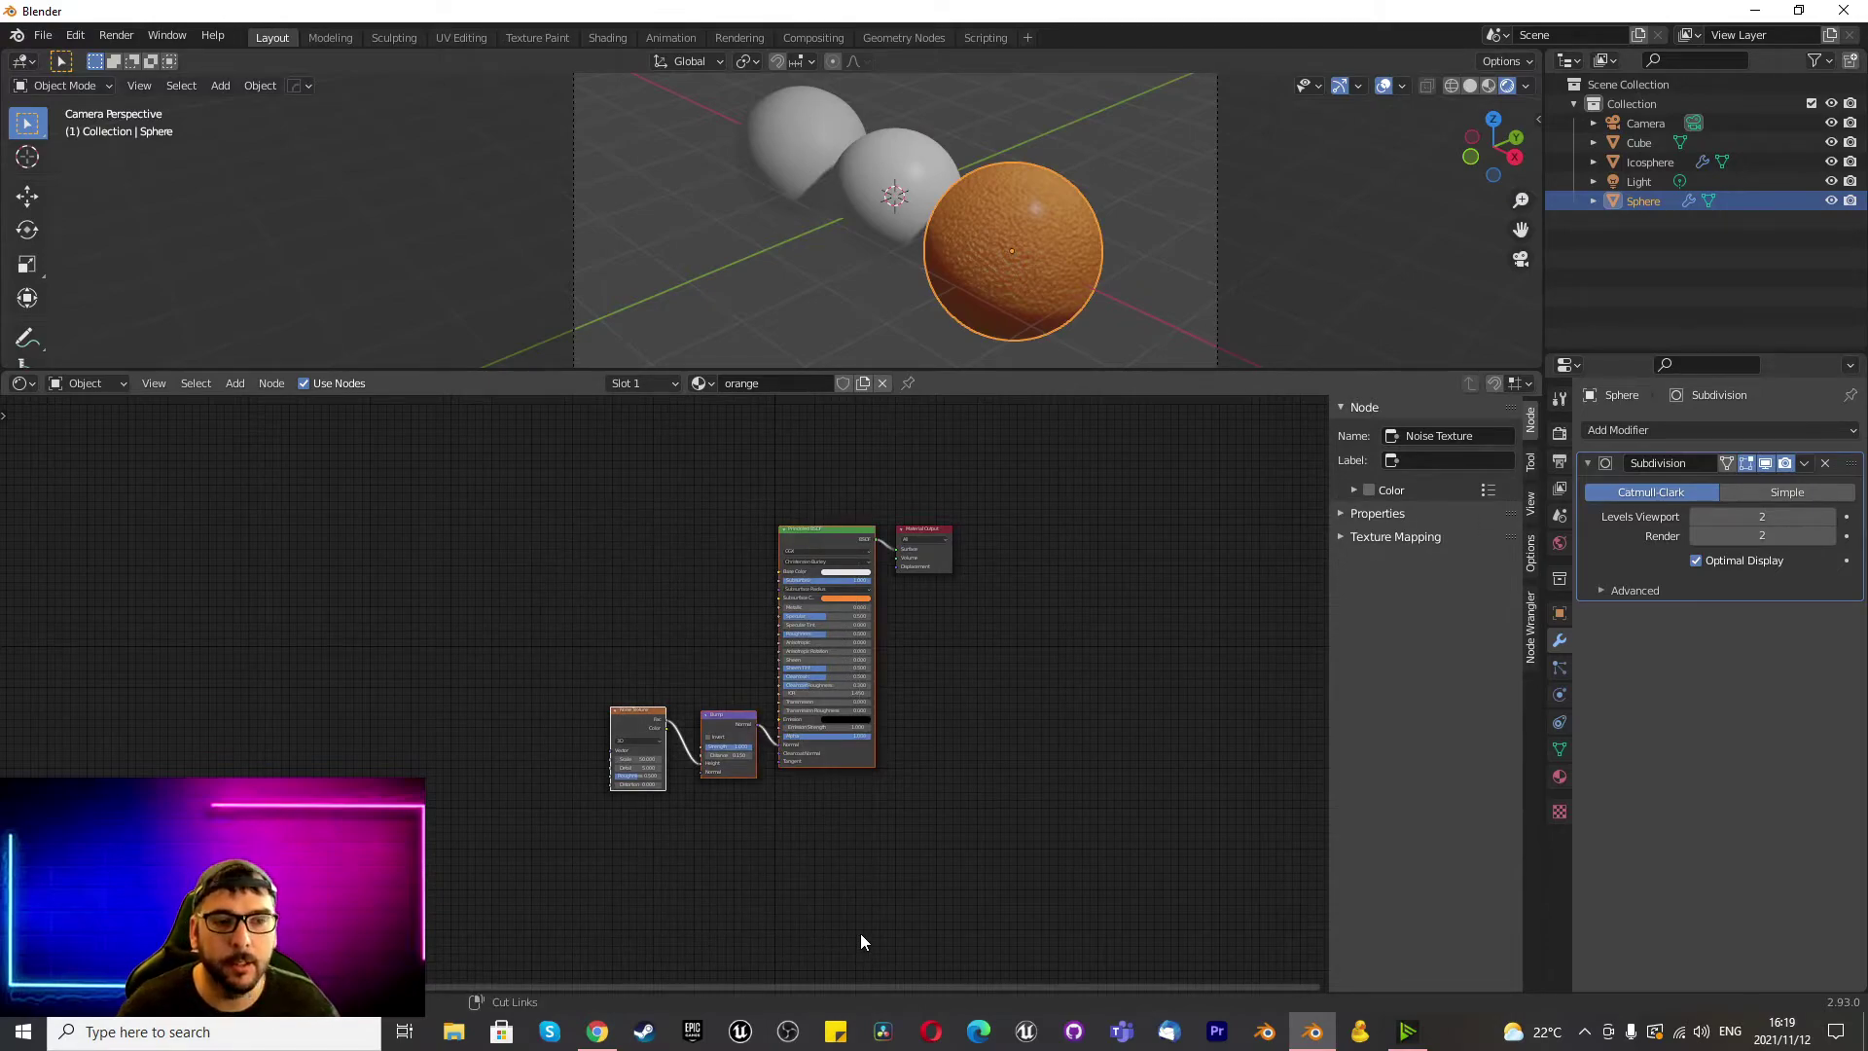
Rename the middle sphere's material to 'nector'.
left_click(870, 160)
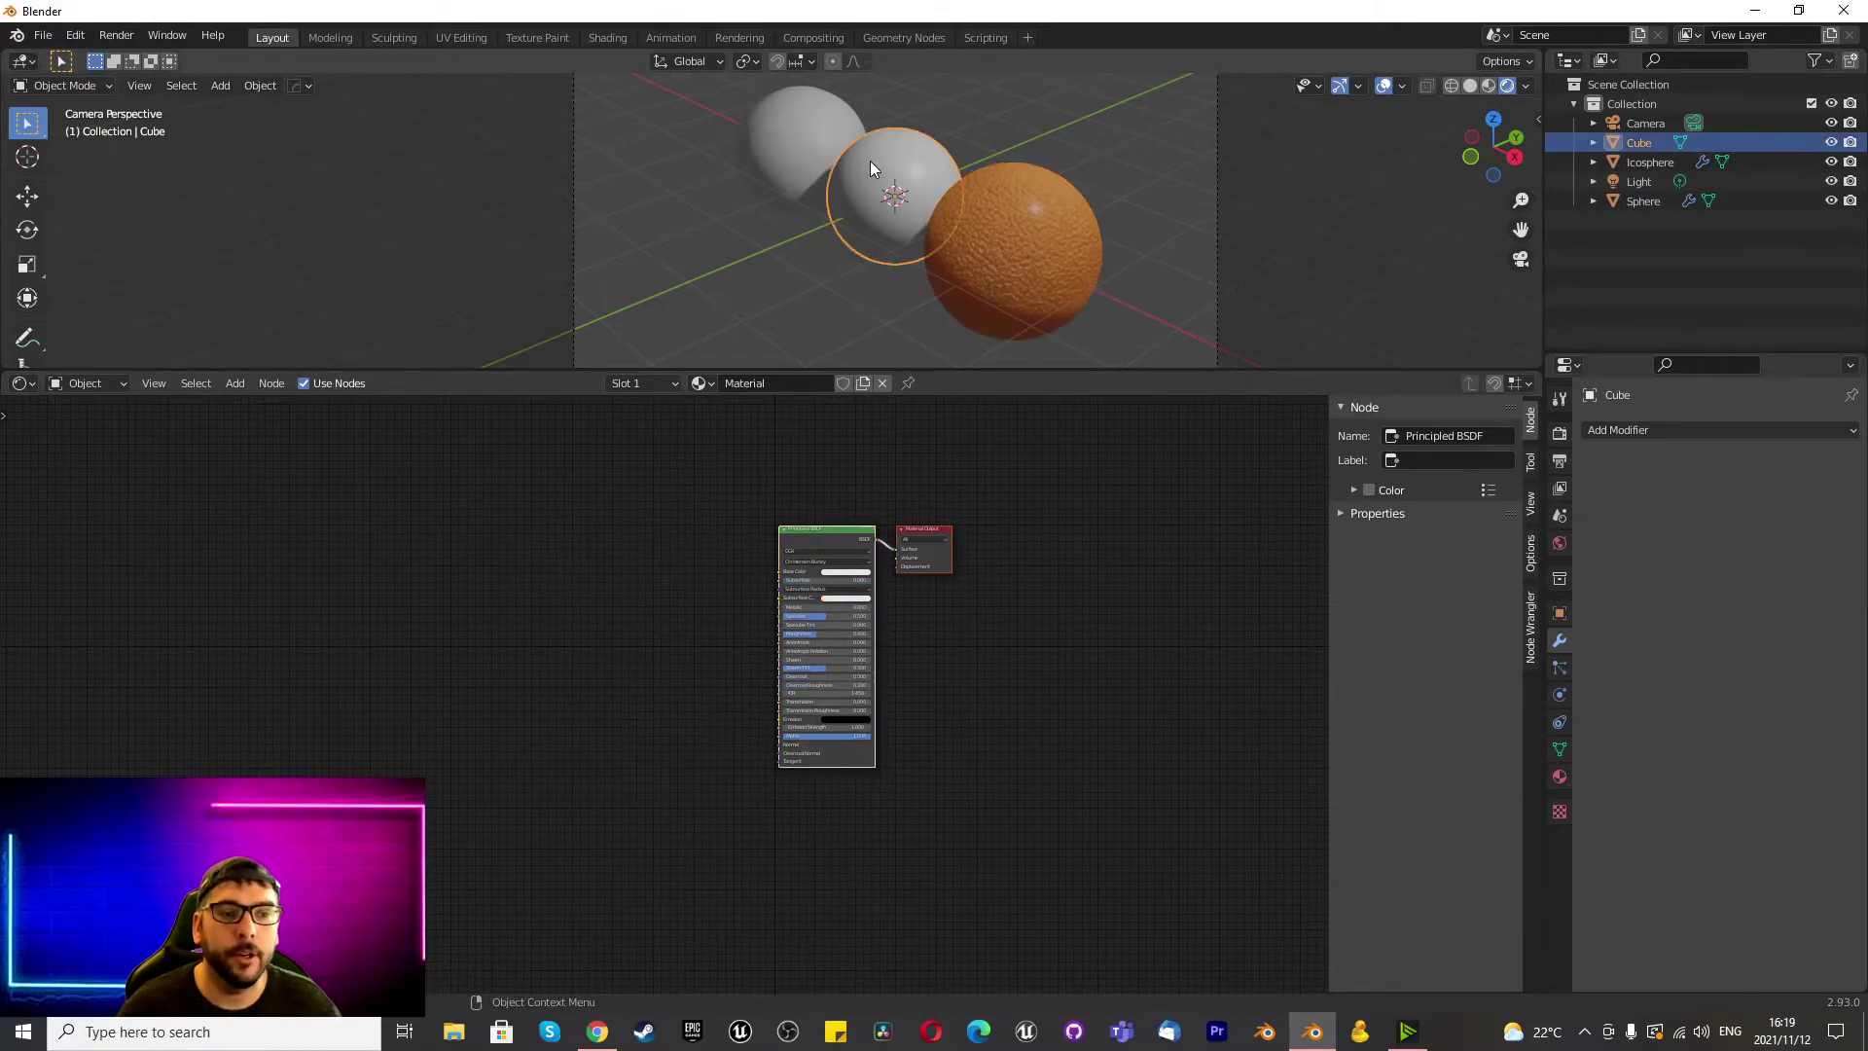
double_click(785, 385)
type("ne")
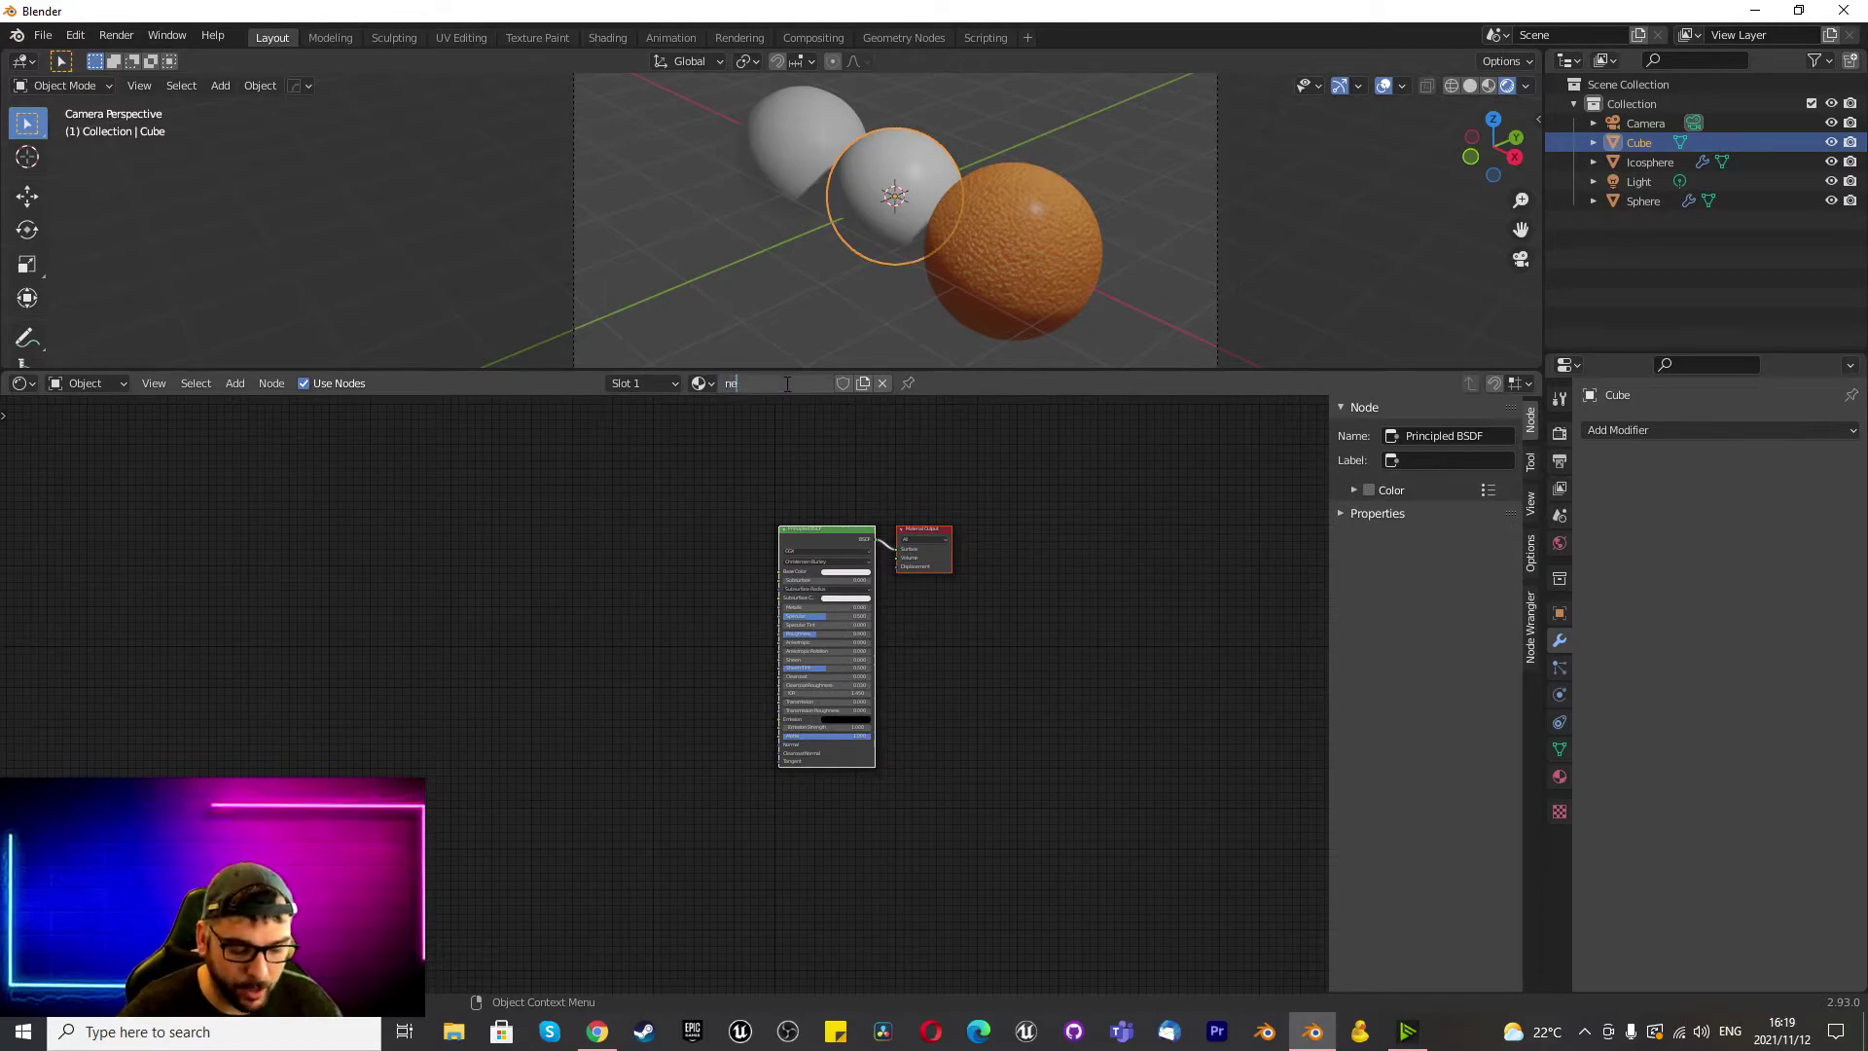
type("ctor")
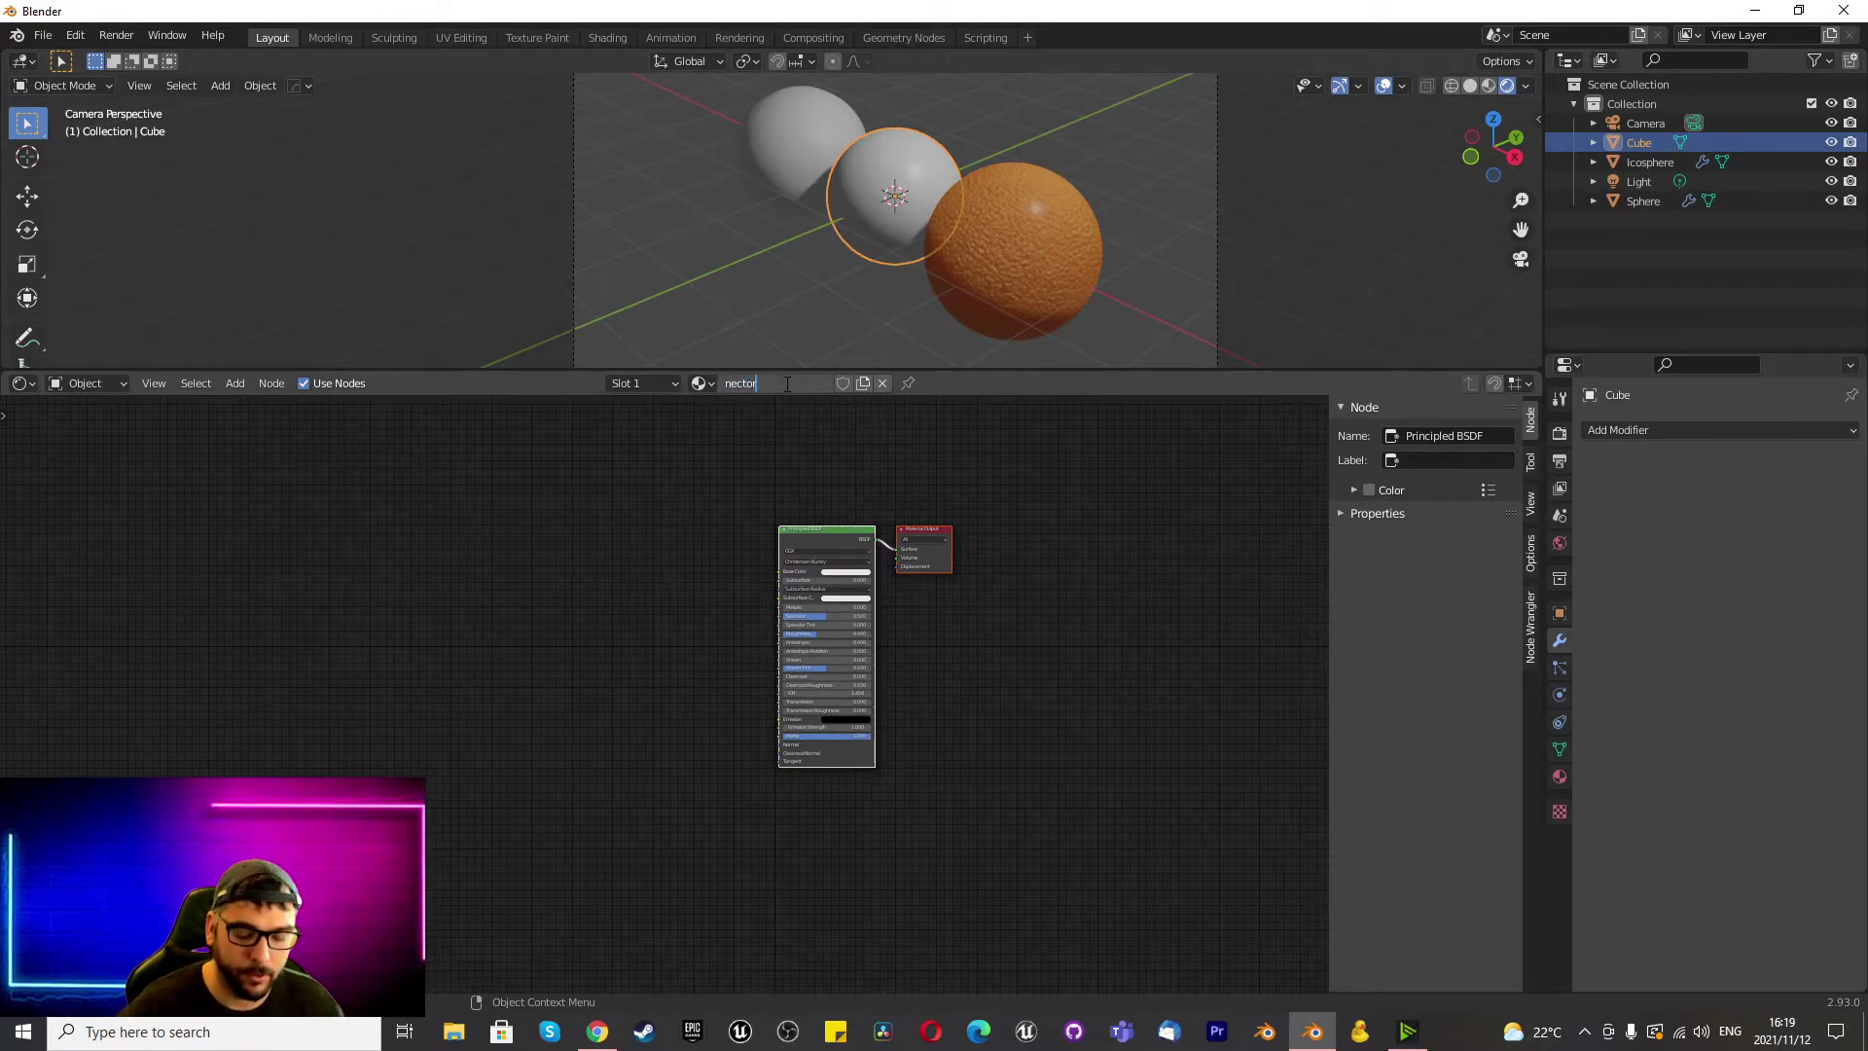
key("Return")
Replace nector's default Principled BSDF with the orange peel node setup.
left_click(803, 509)
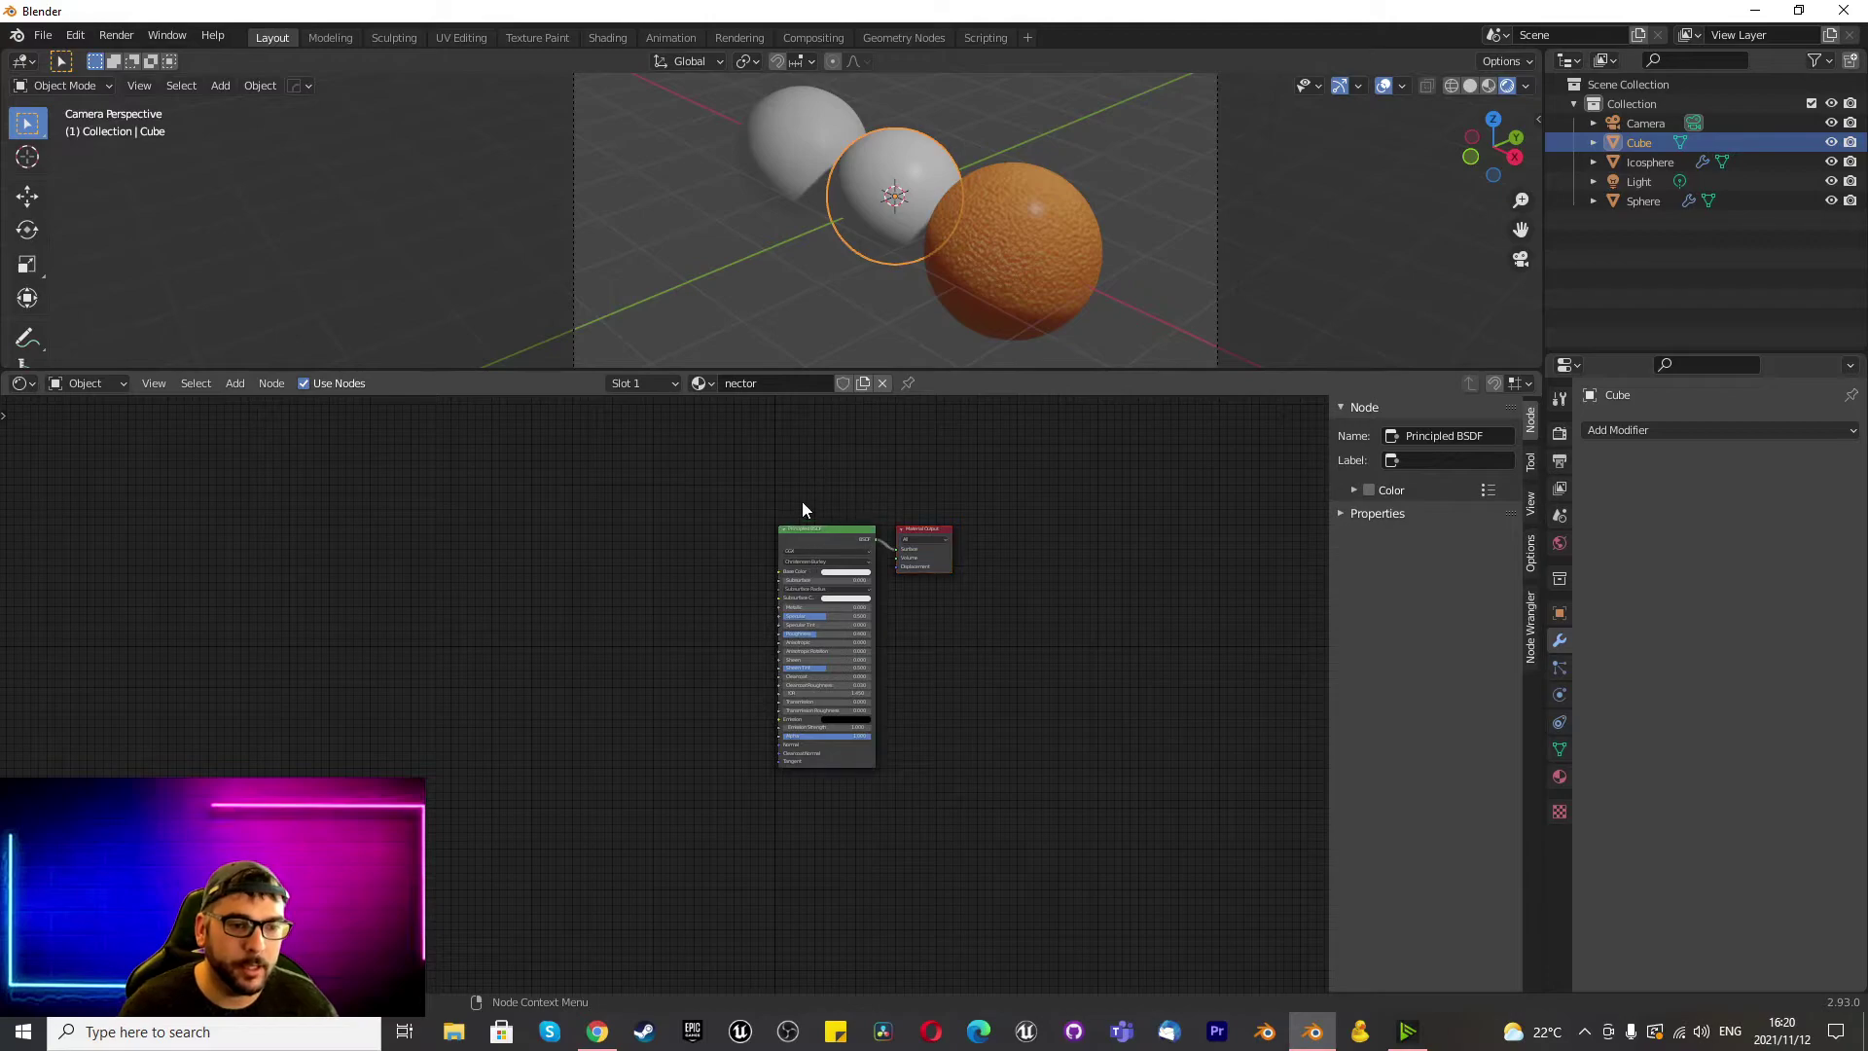
left_click(825, 533)
key("x")
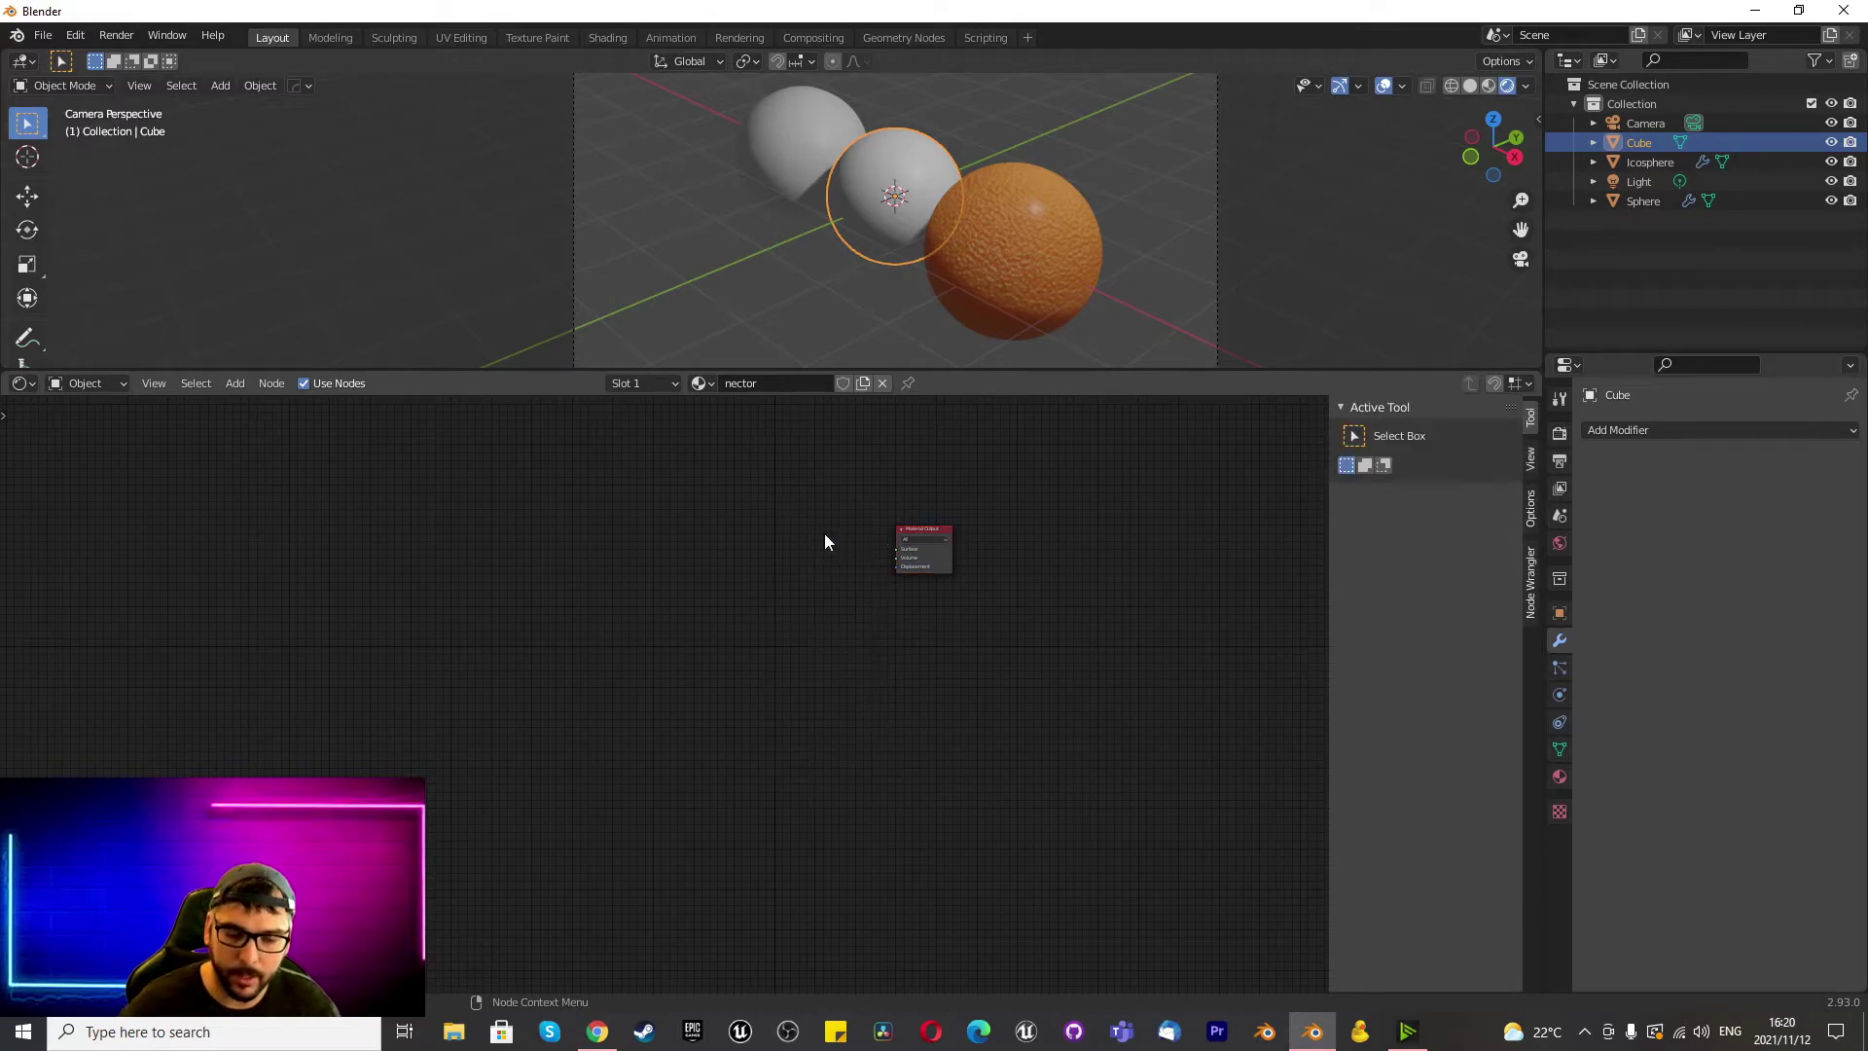
key("ctrl+z")
scroll(856, 539, "up", 2)
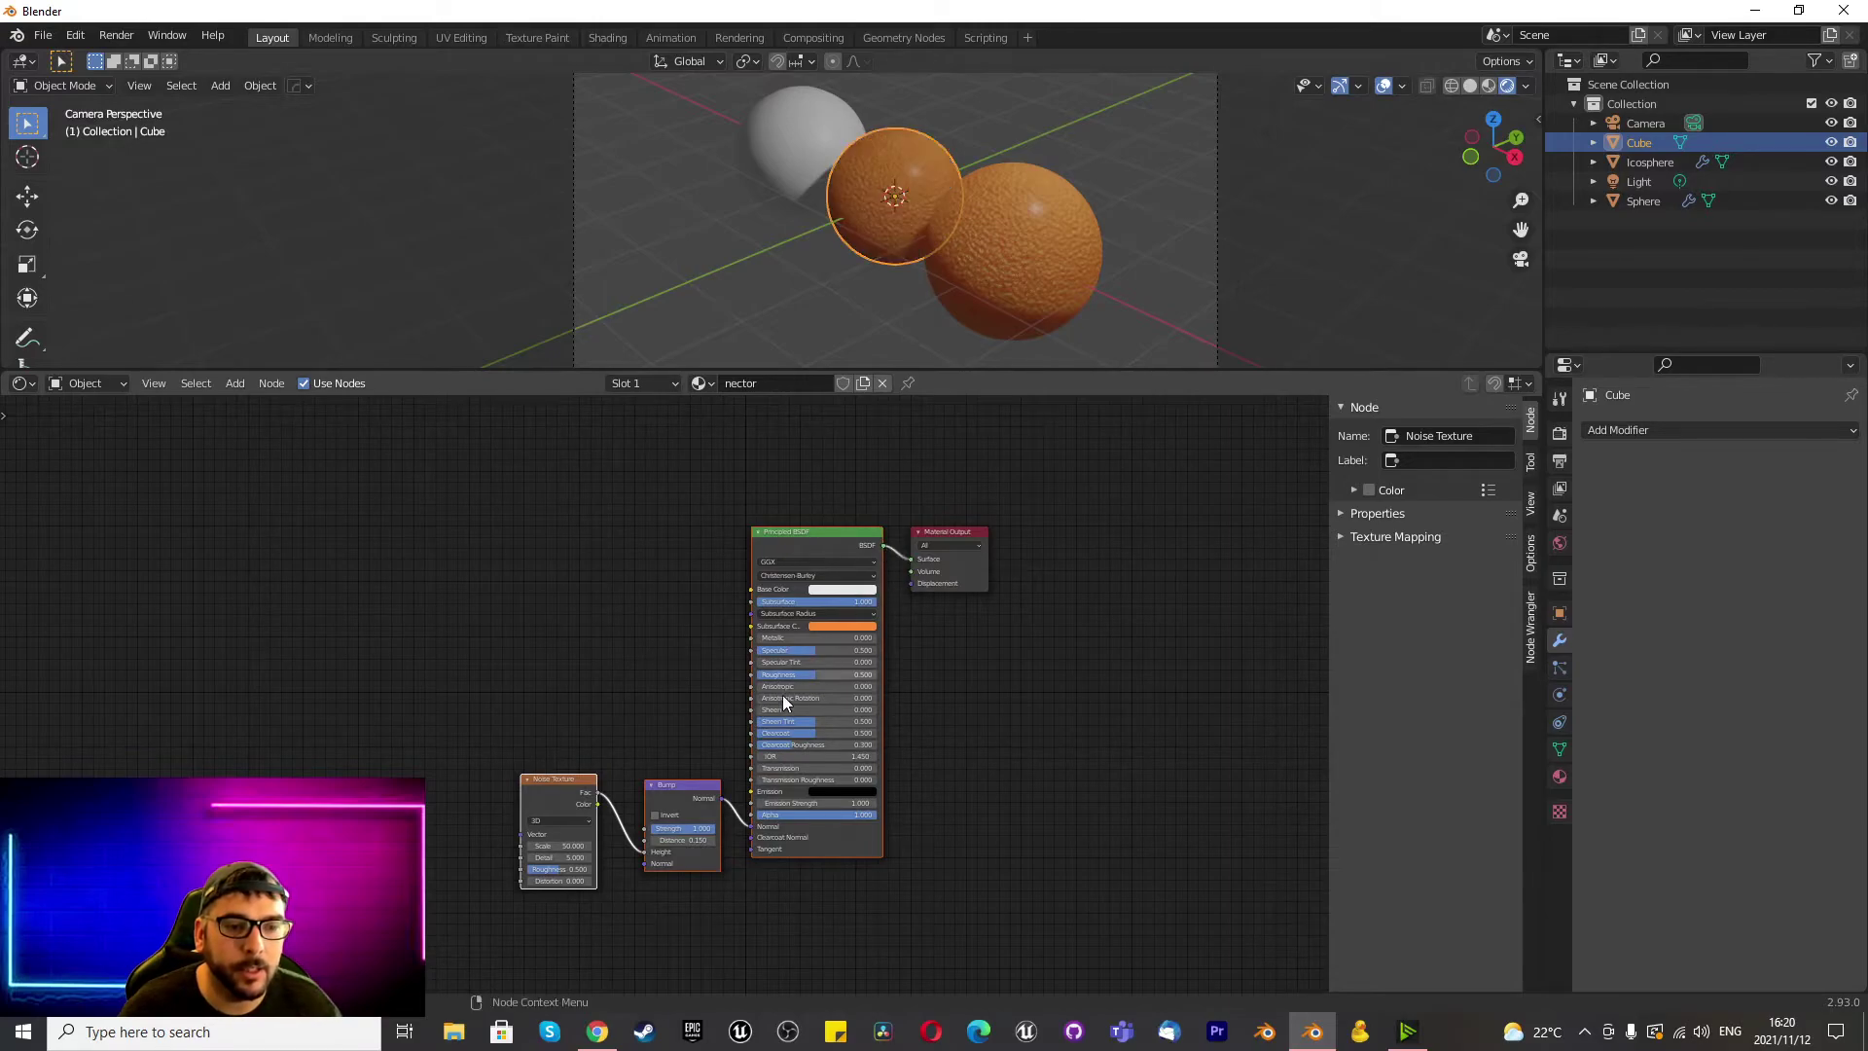
scroll(866, 662, "up", 4)
Shift nector's subsurface colour toward red and set its Bump Strength to 0.4.
left_click(859, 594)
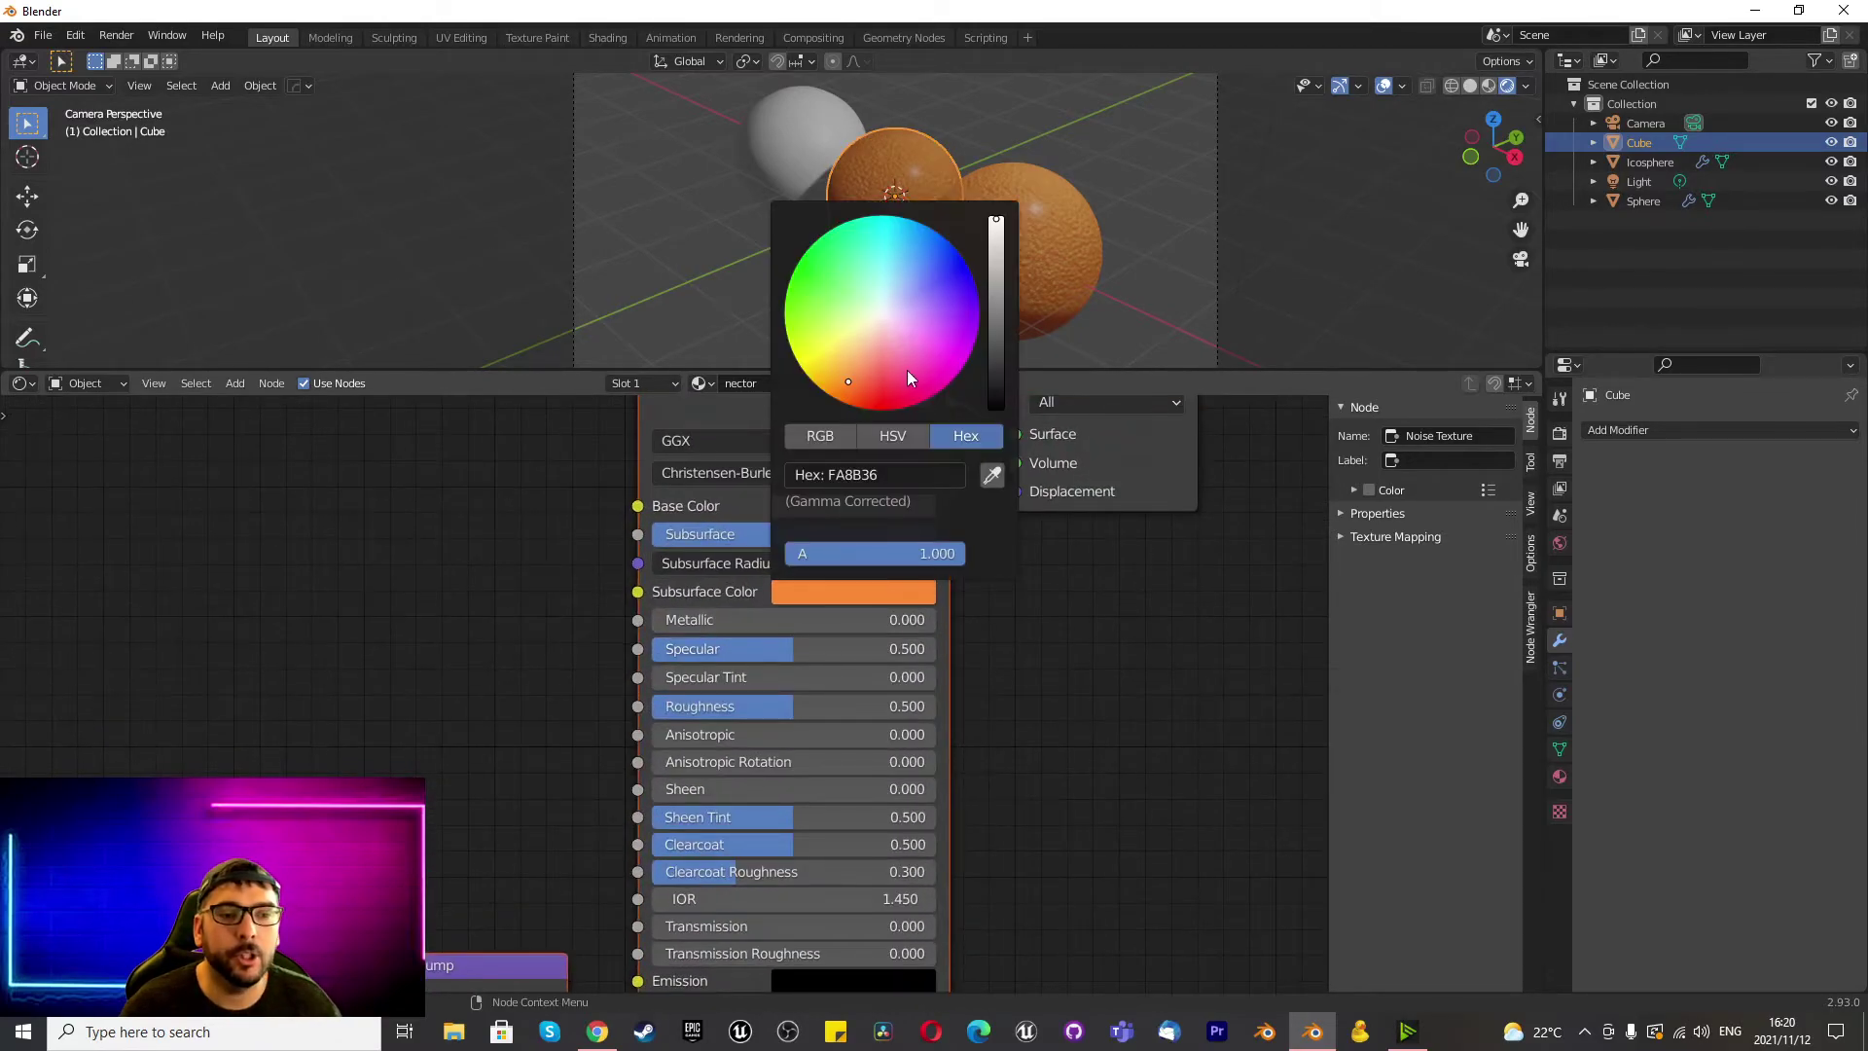
left_click_drag(849, 382, 851, 400)
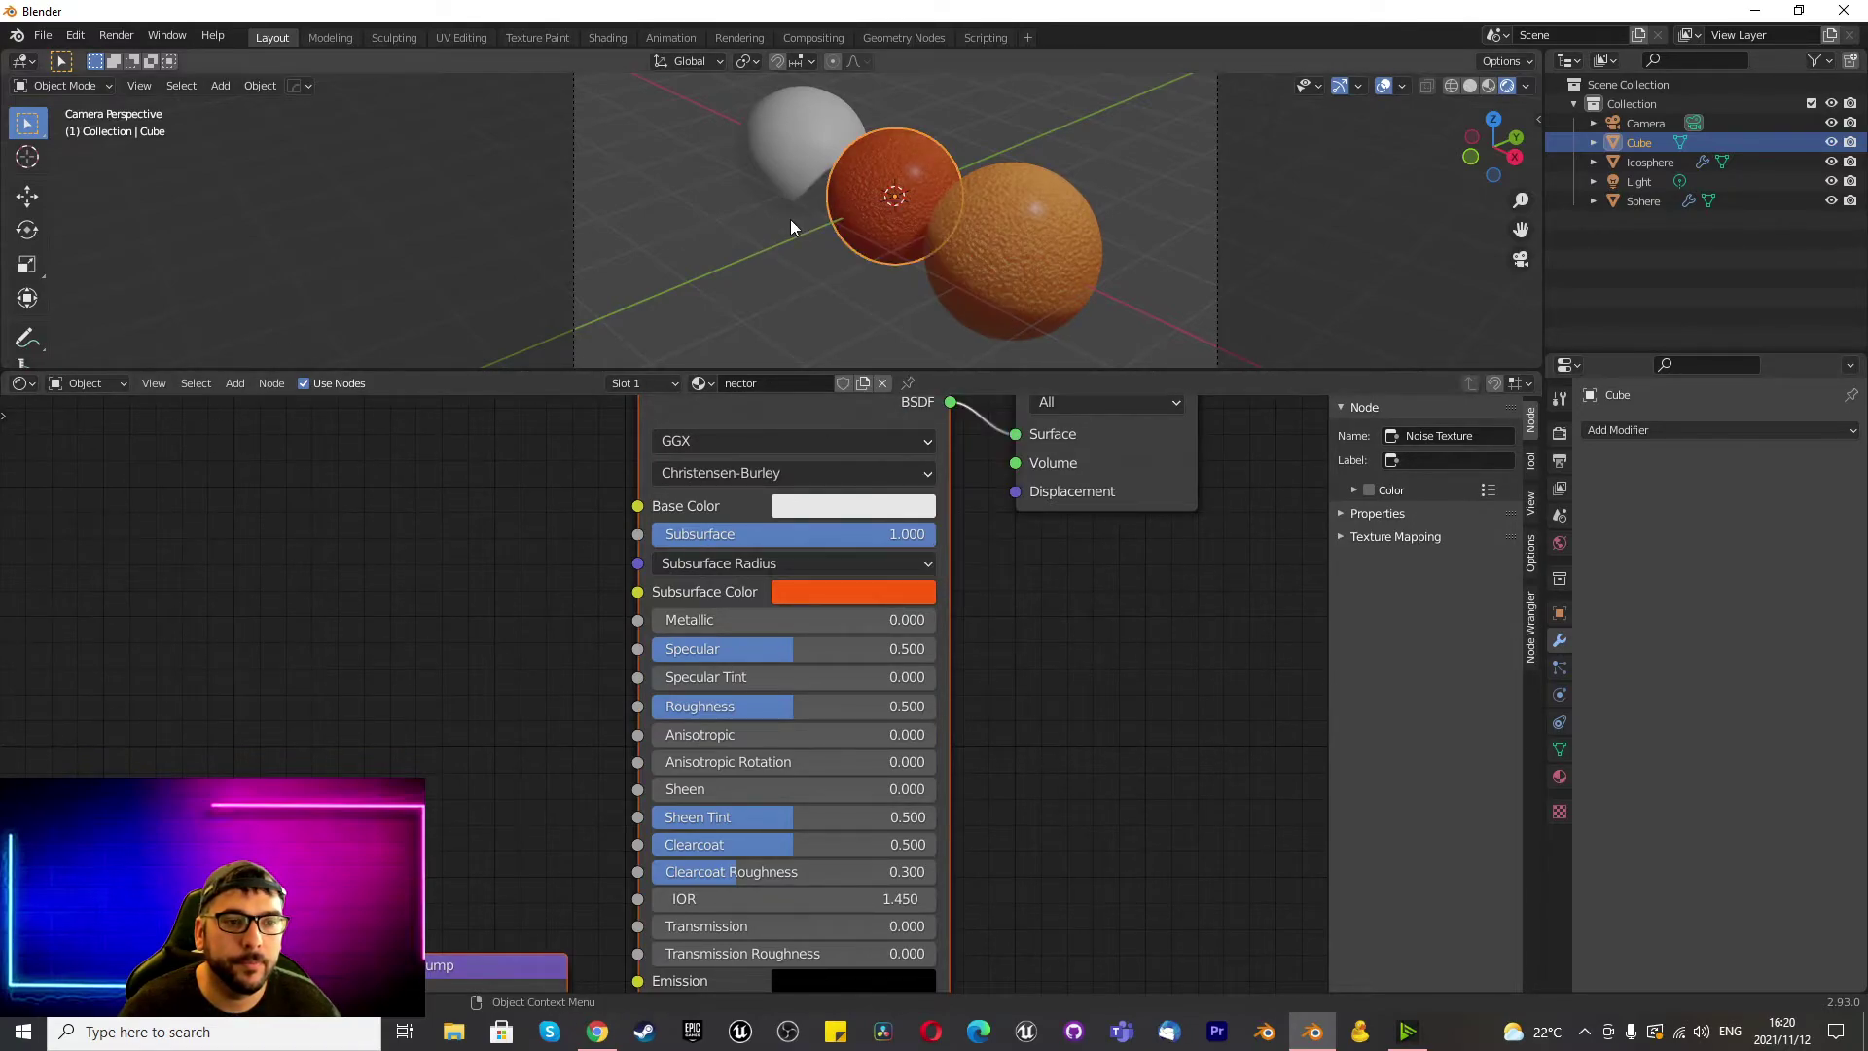
scroll(786, 597, "down", 5)
scroll(658, 697, "up", 3)
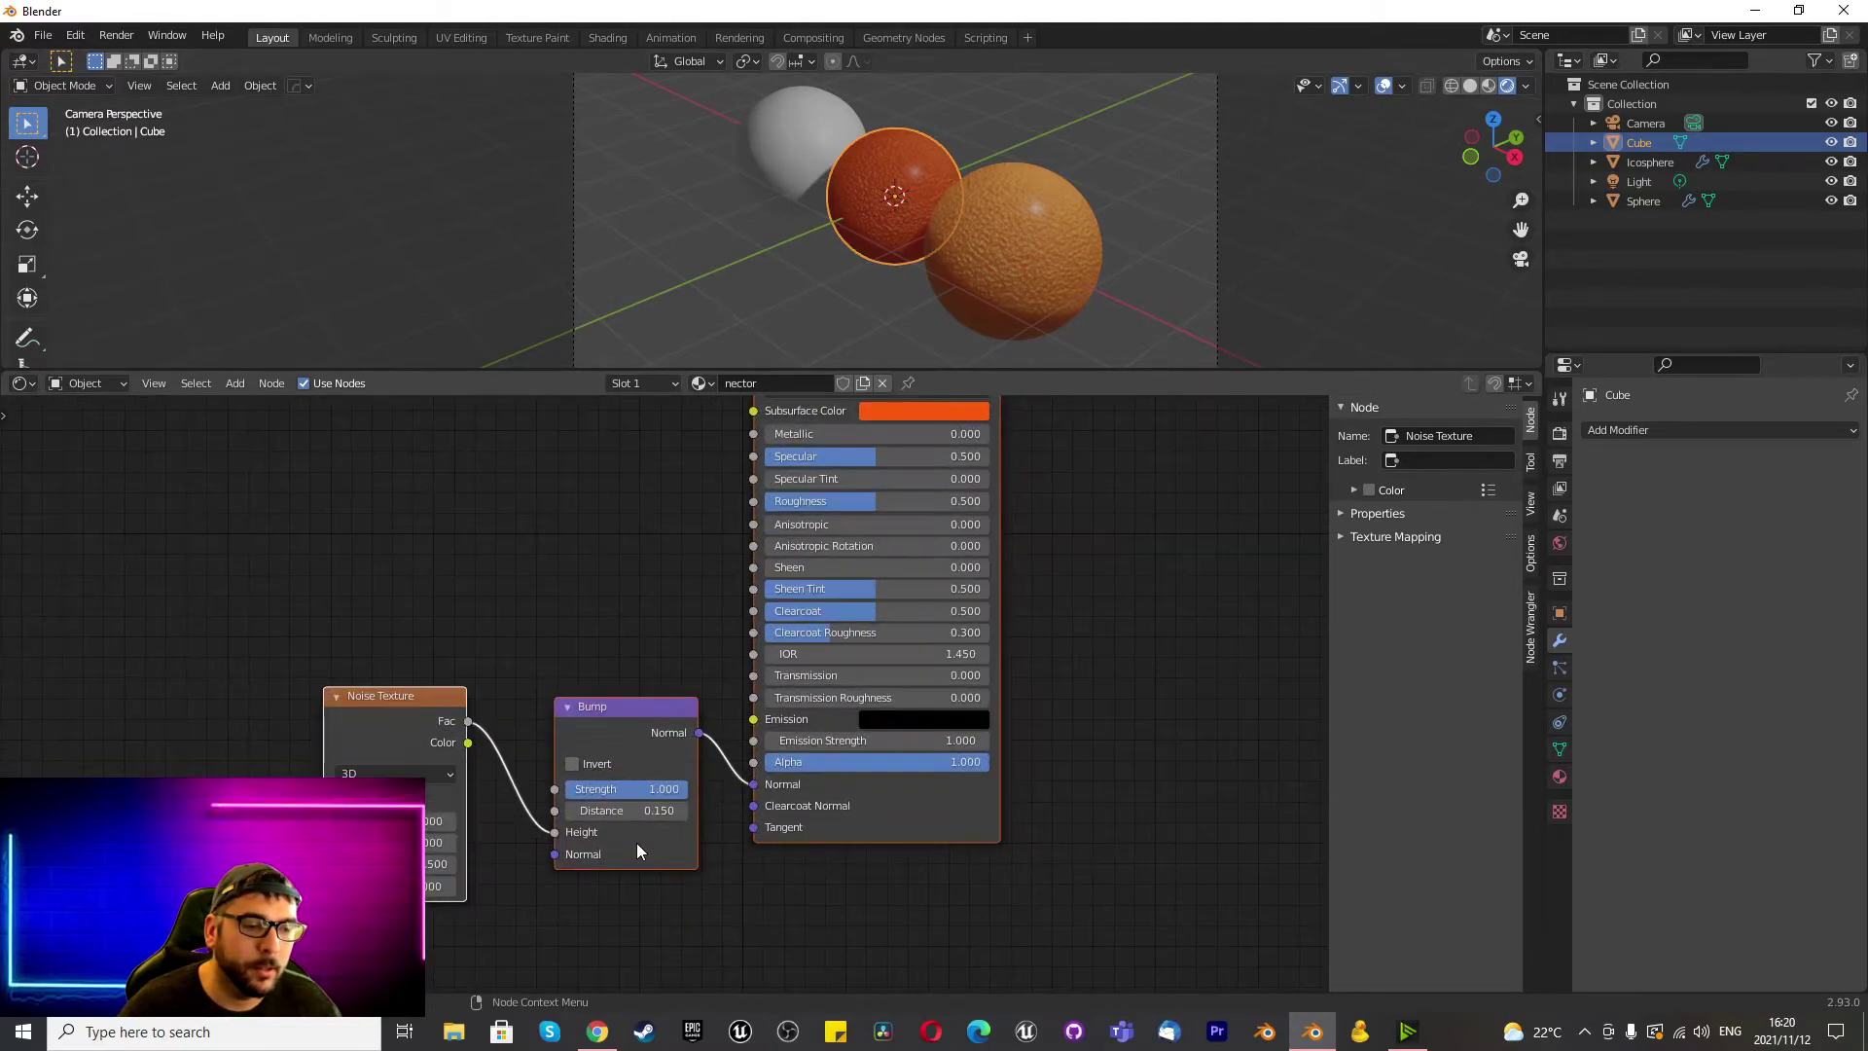
double_click(657, 790)
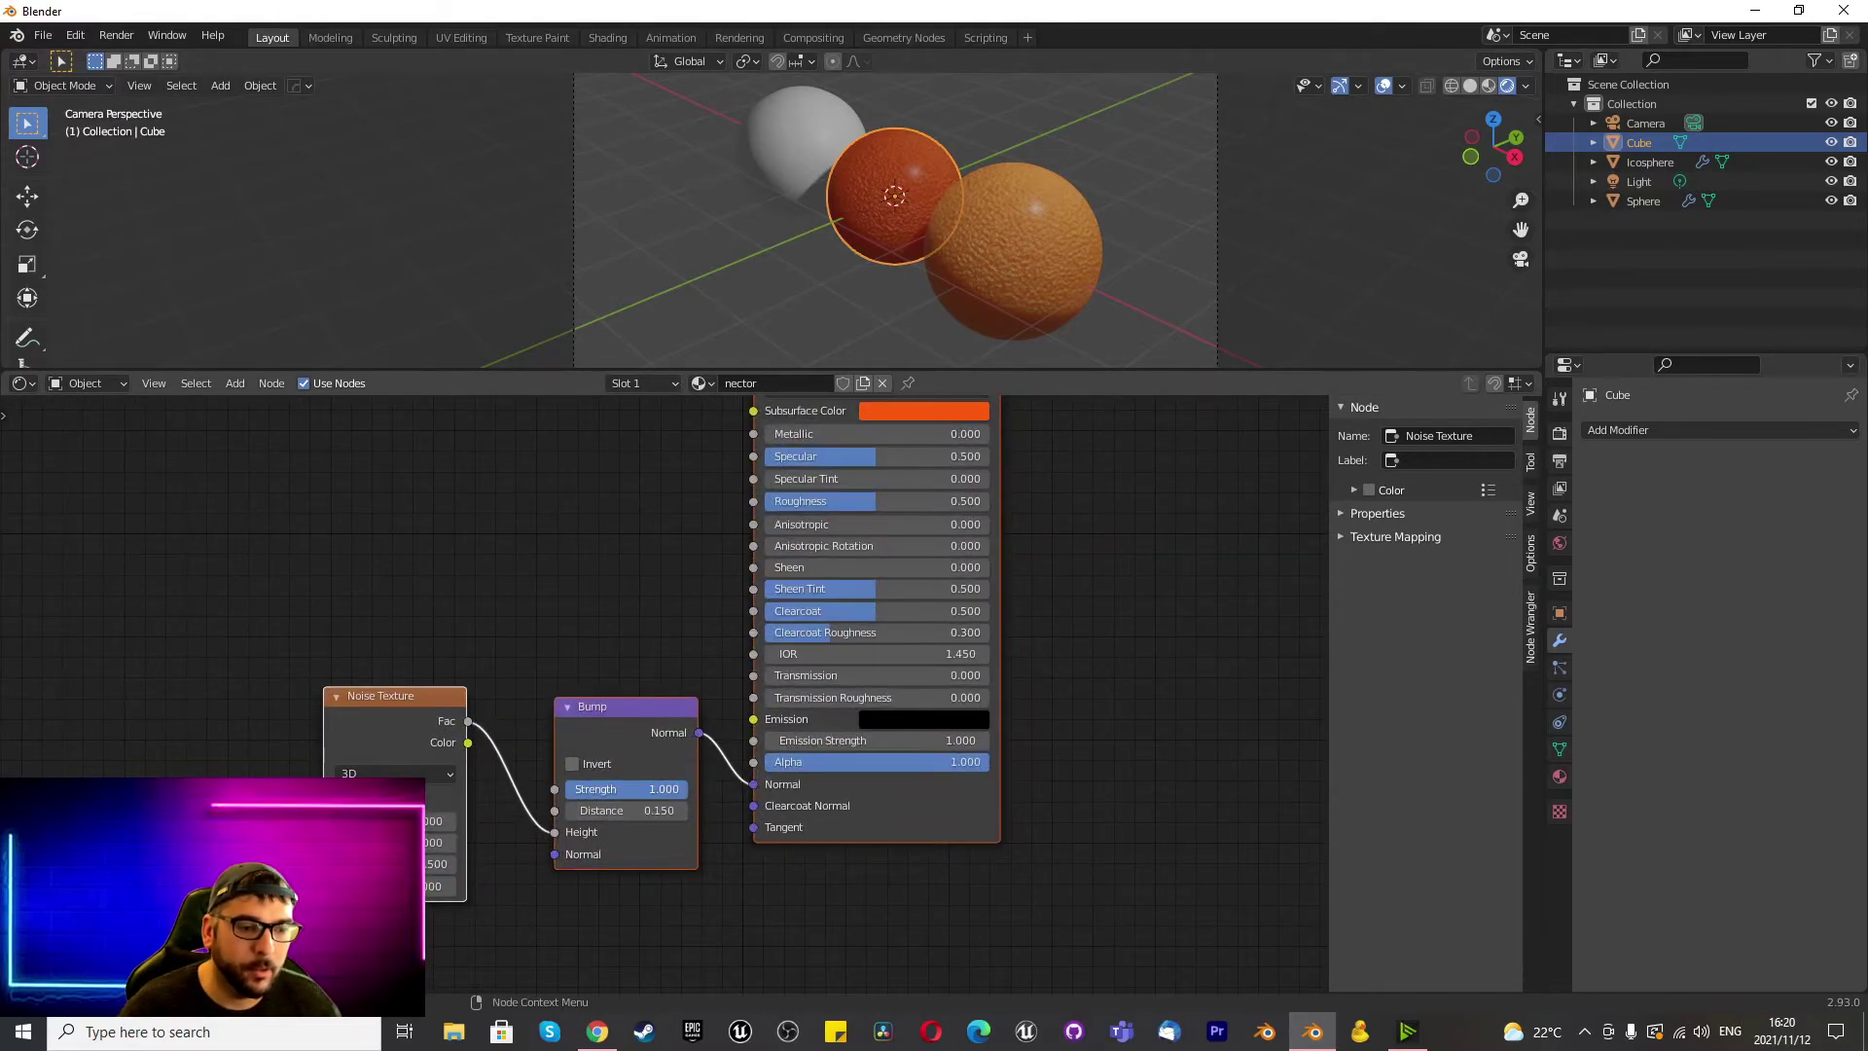
type(".4")
key("Return")
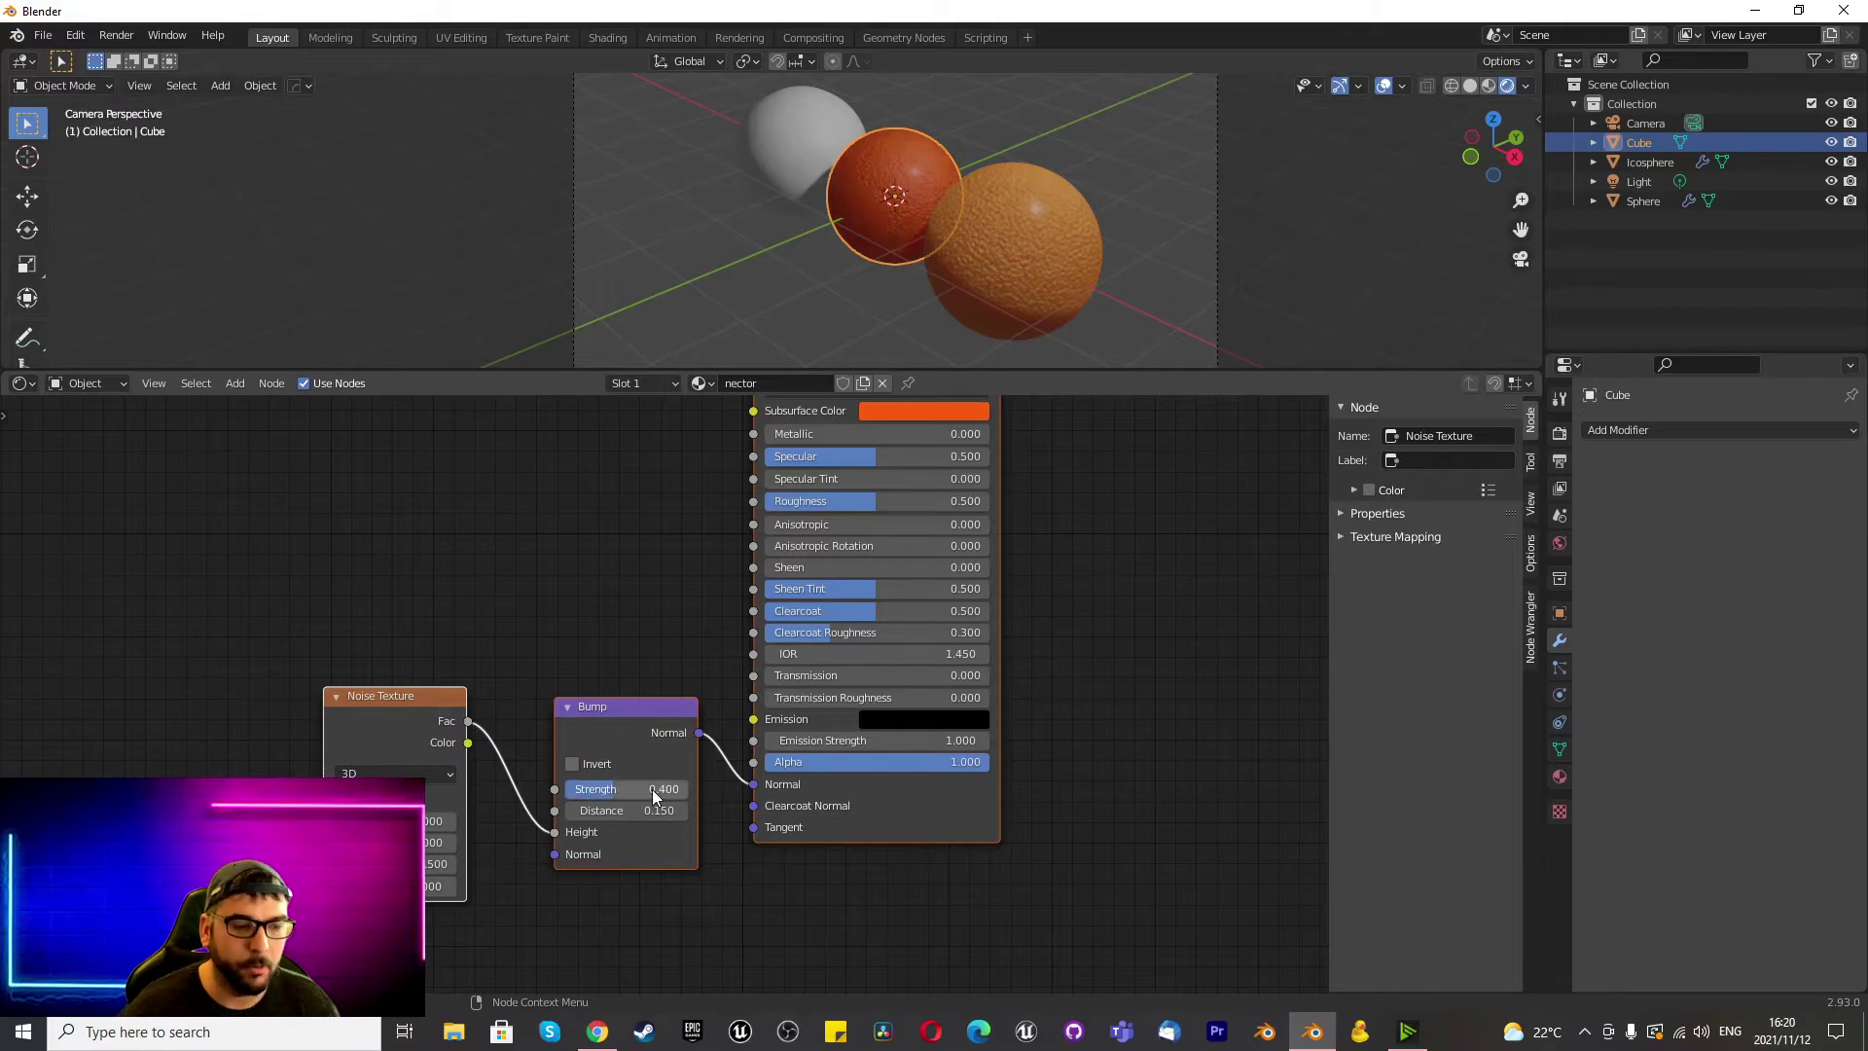
Set the front orange sphere's Bump Strength to 0.4.
left_click(1013, 279)
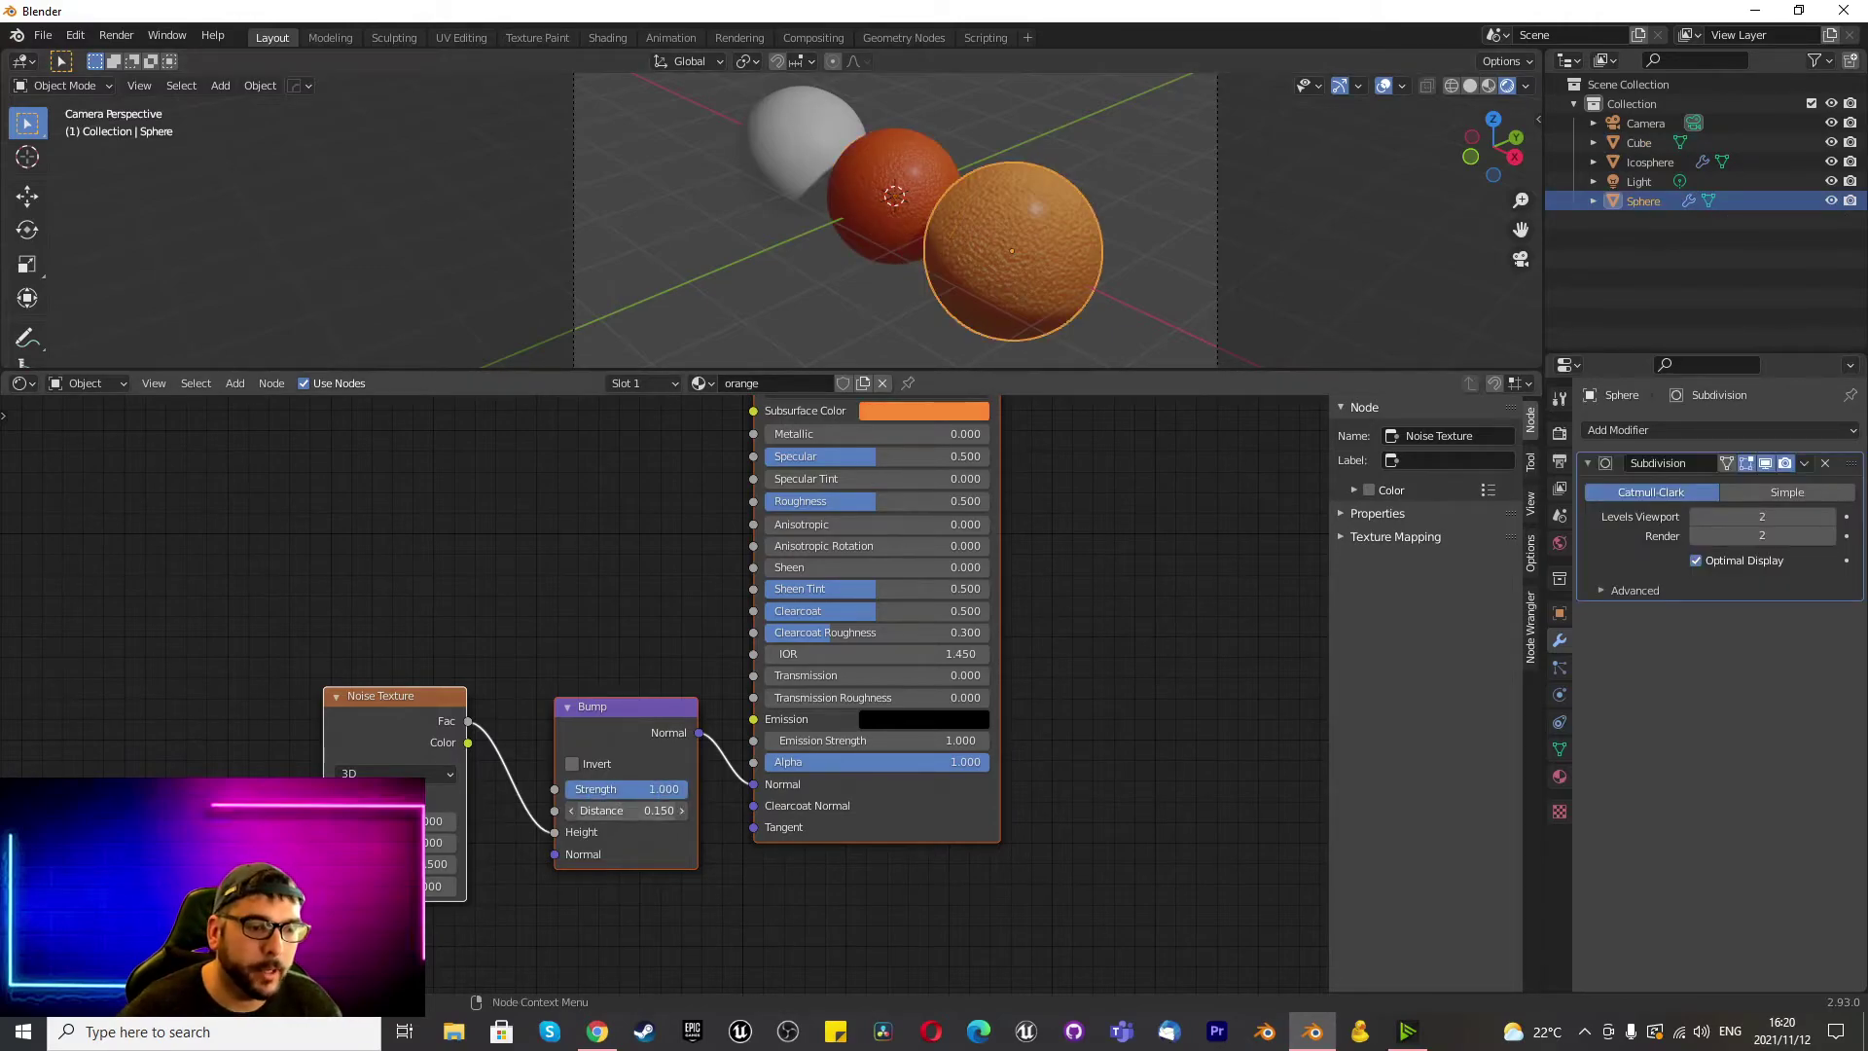
double_click(652, 788)
type(".4")
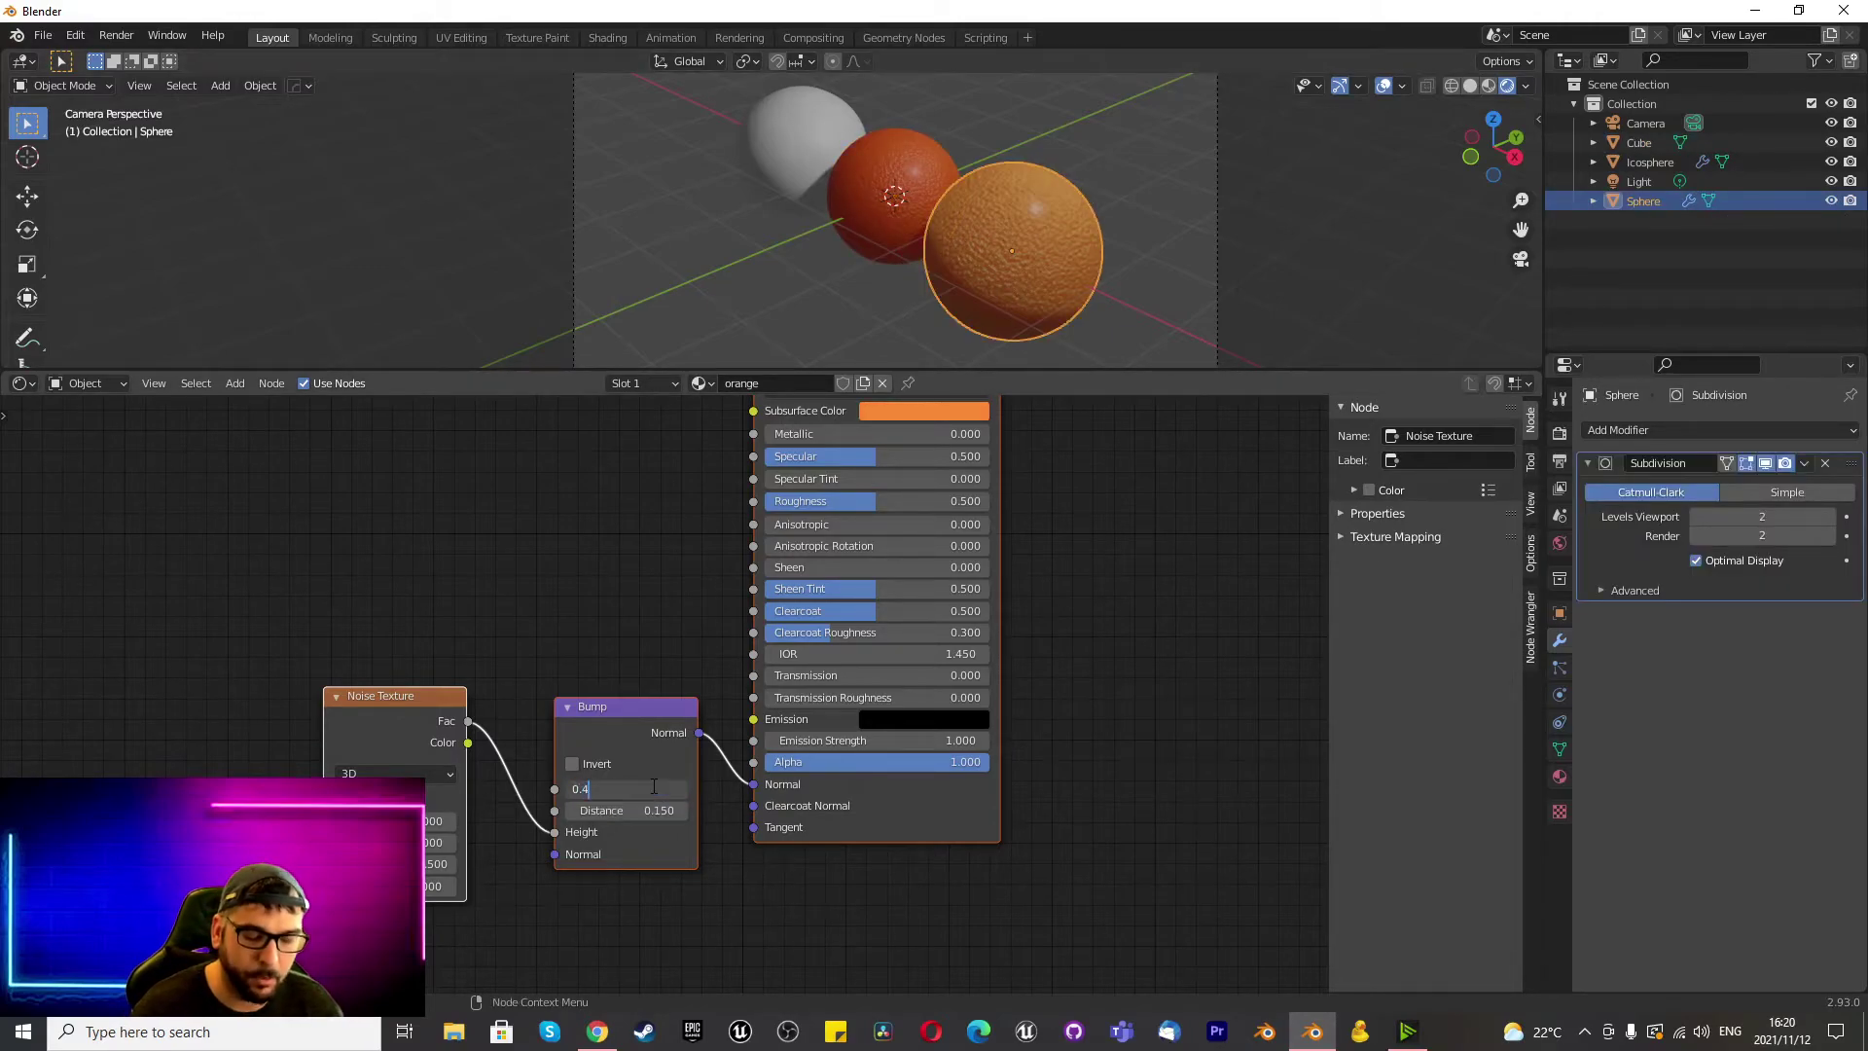
key("Return")
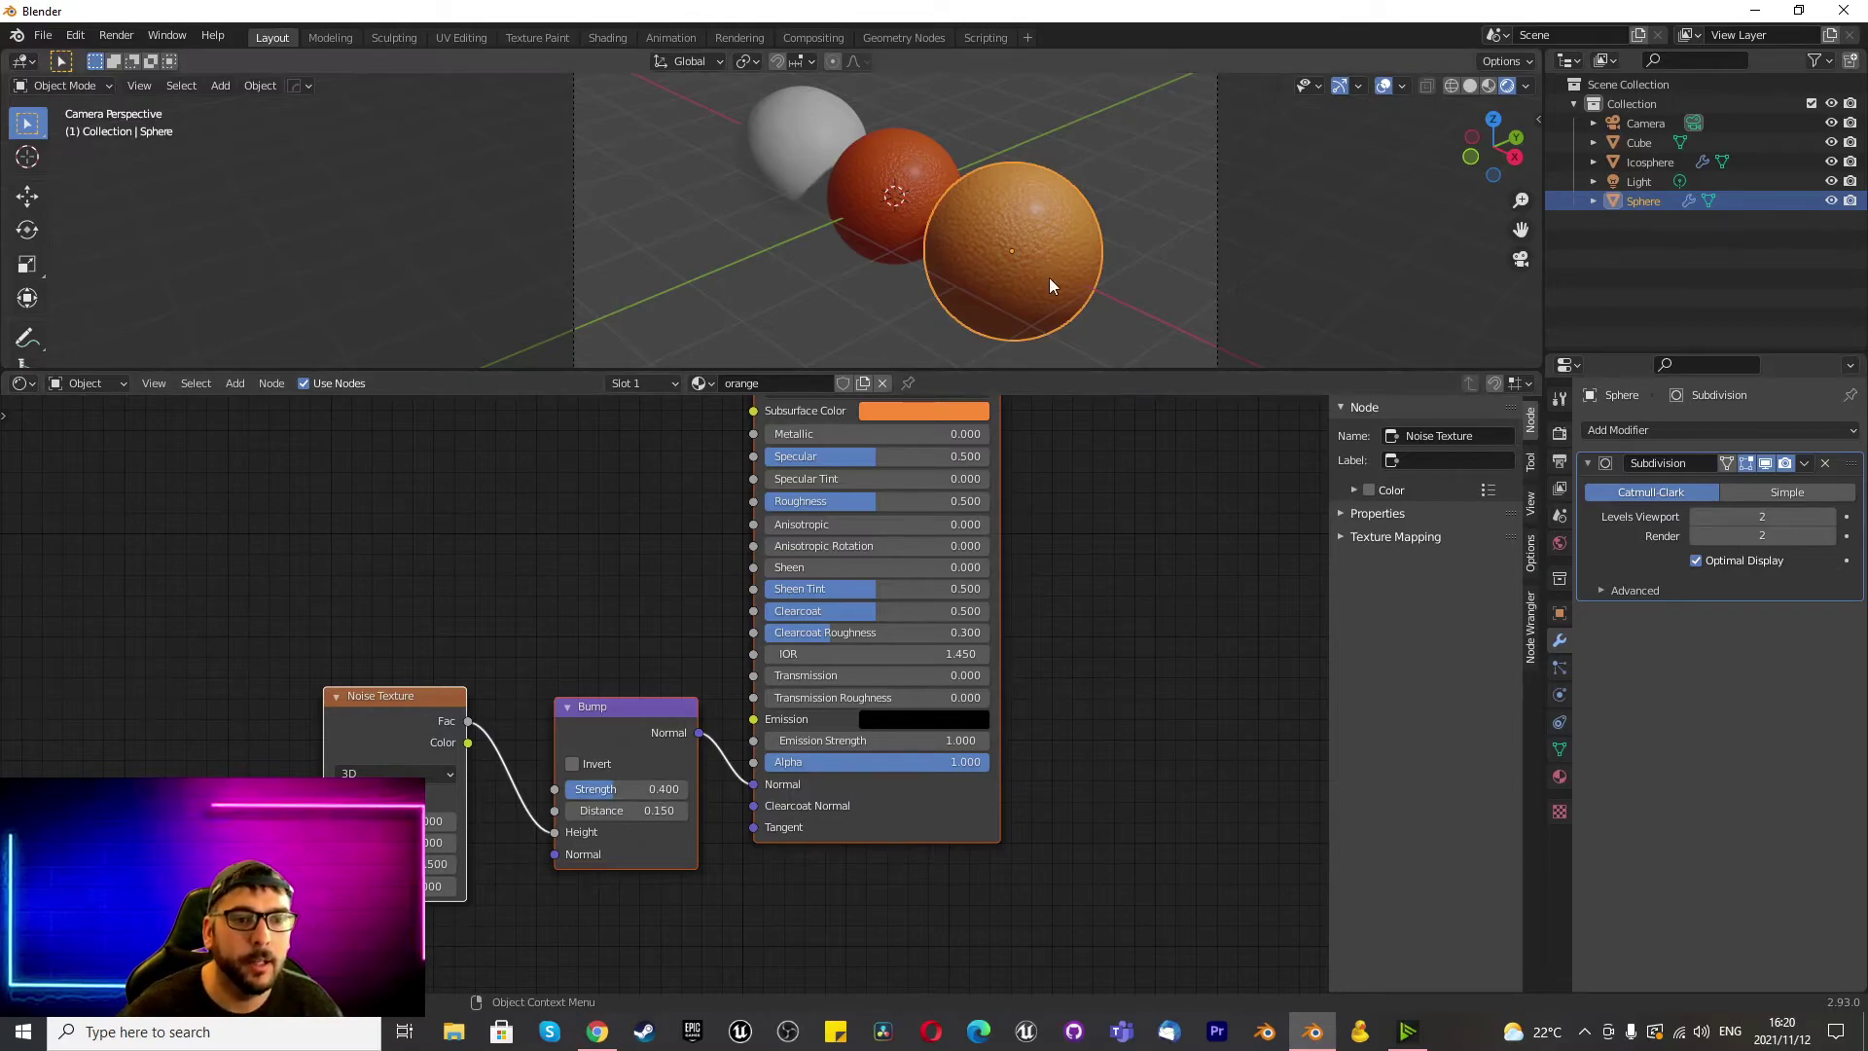
scroll(1041, 263, "up", 2)
scroll(827, 291, "down", 3)
scroll(823, 226, "up", 1)
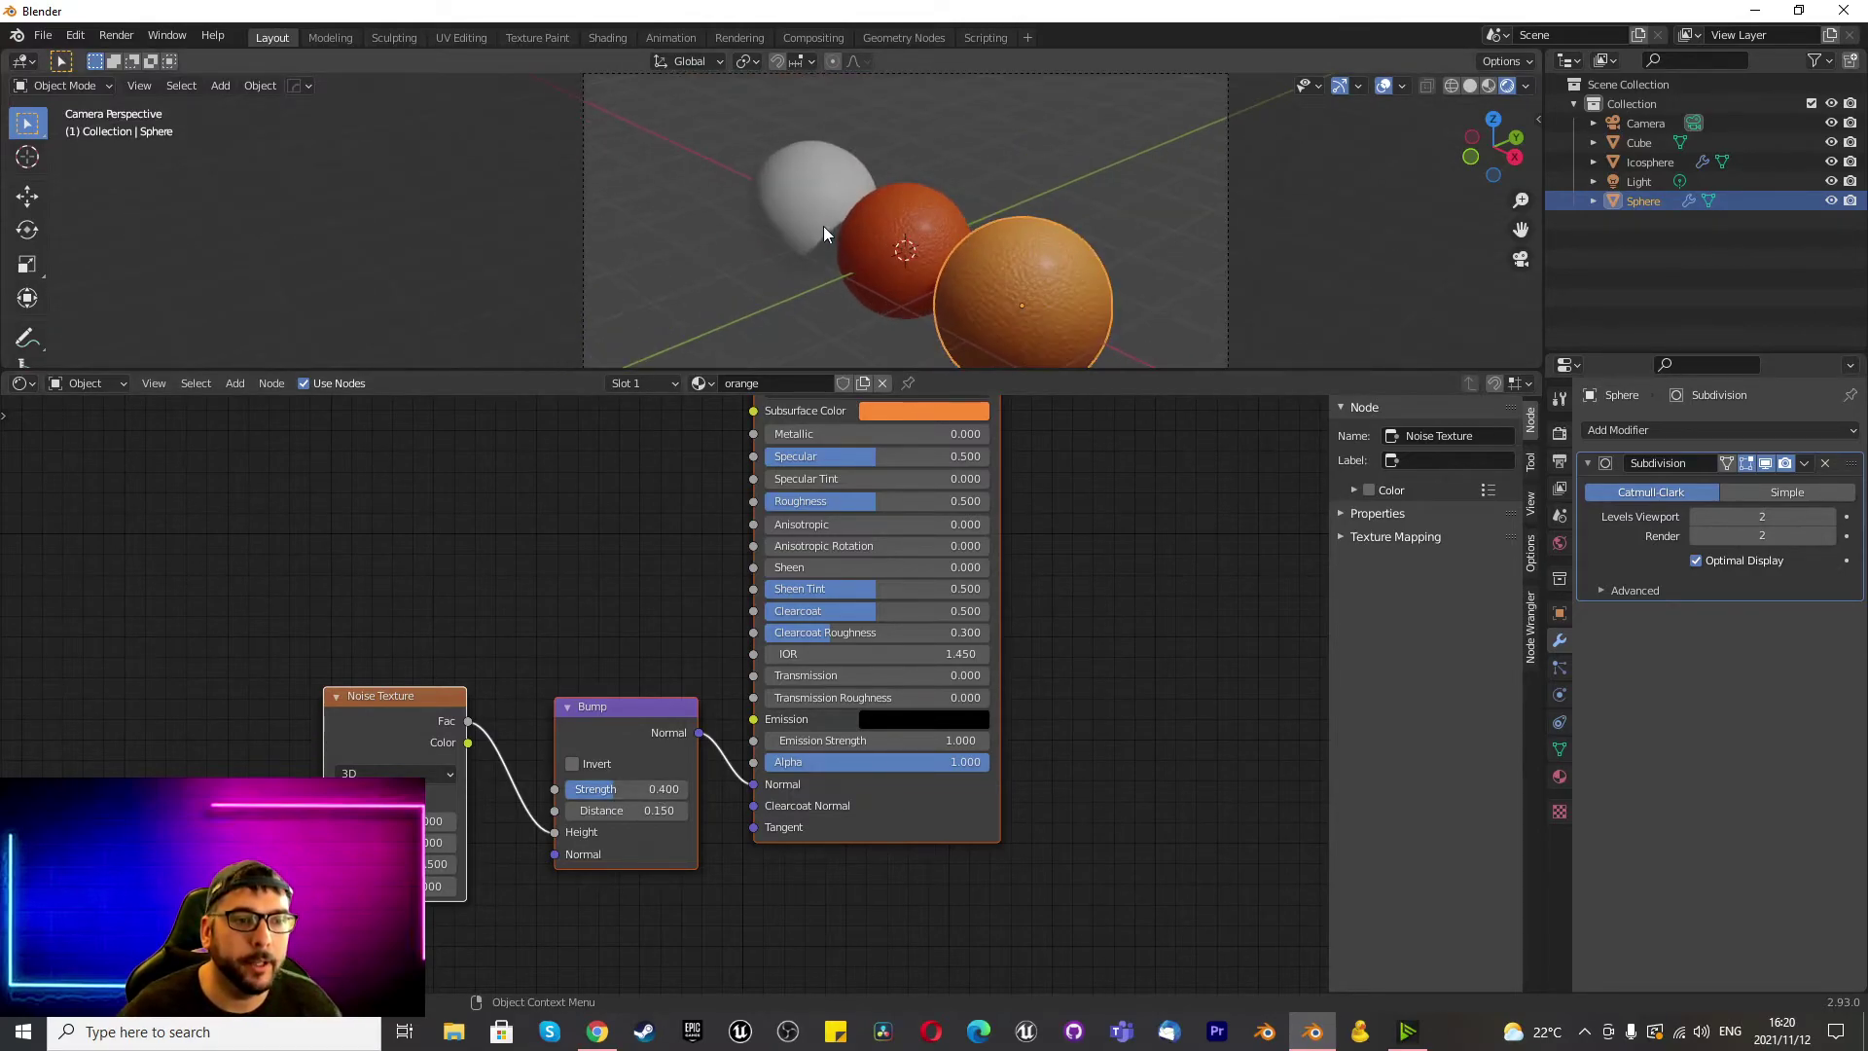
Give the icosphere a new material named 'lemon'.
left_click(796, 200)
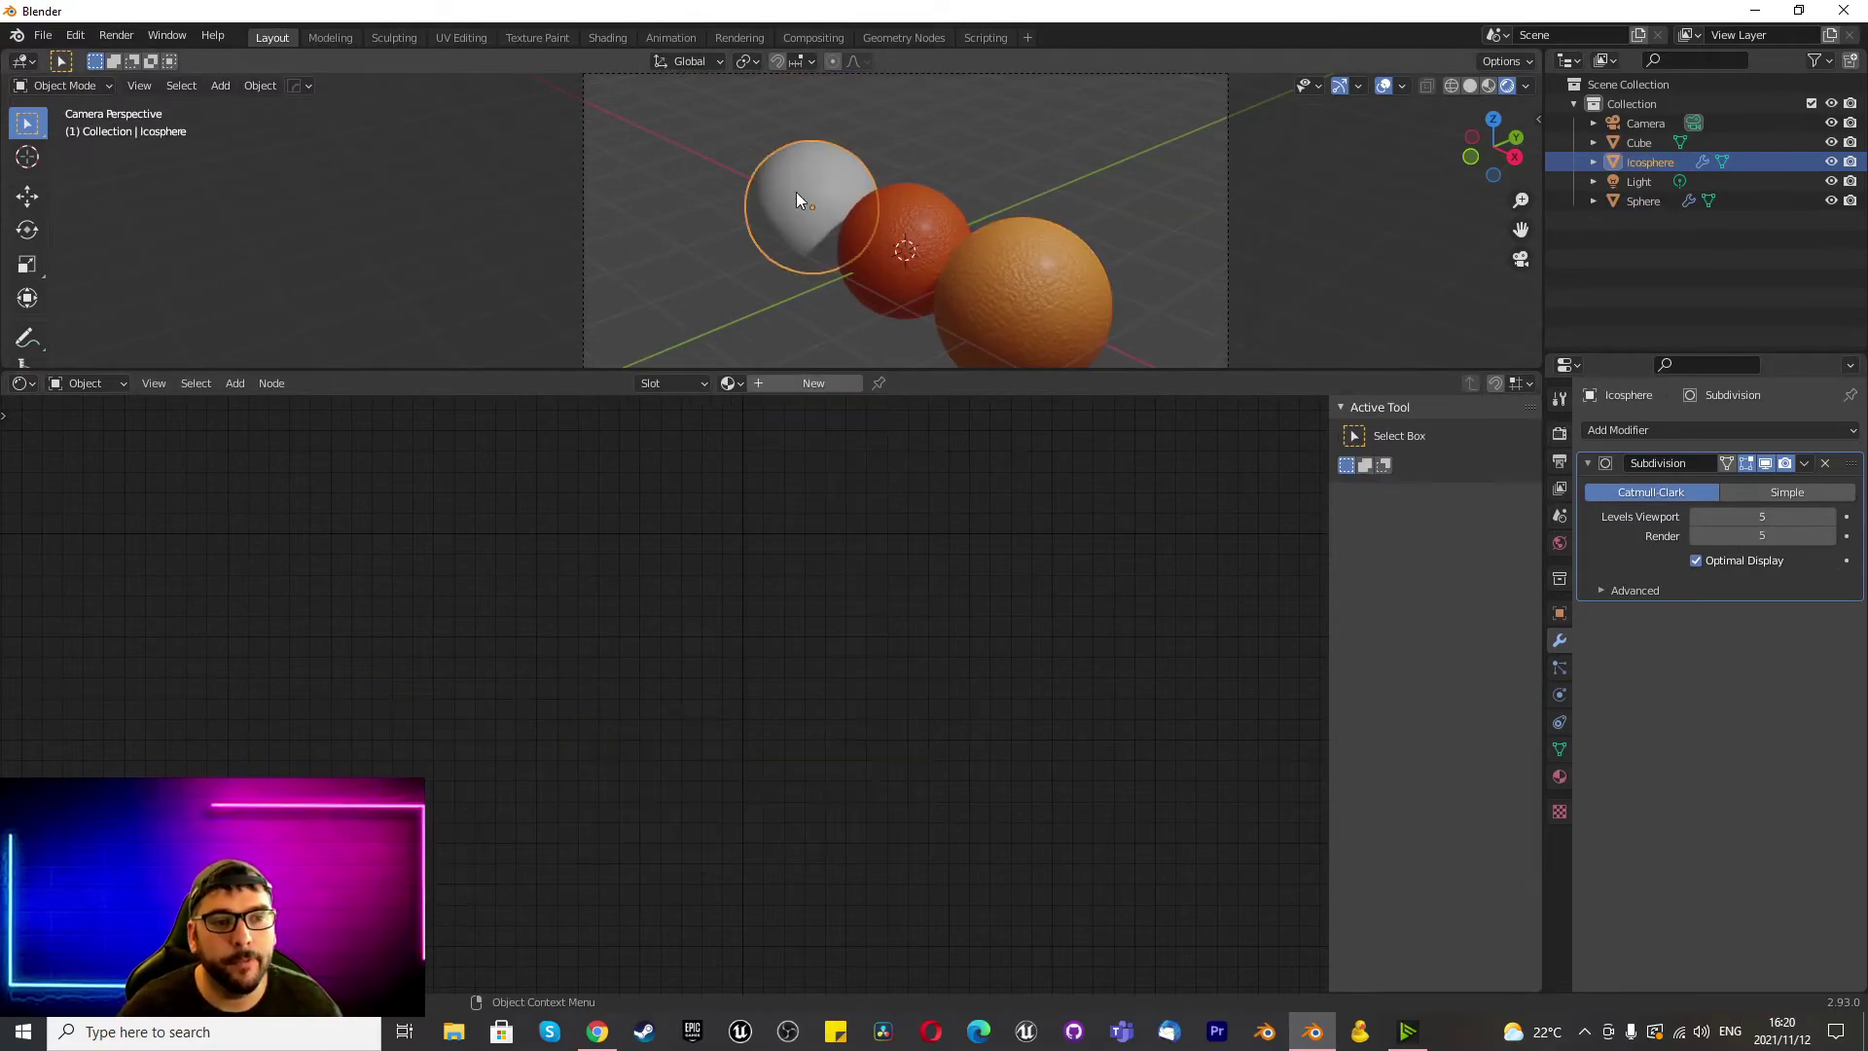
left_click(823, 384)
left_click(791, 381)
type("lemon")
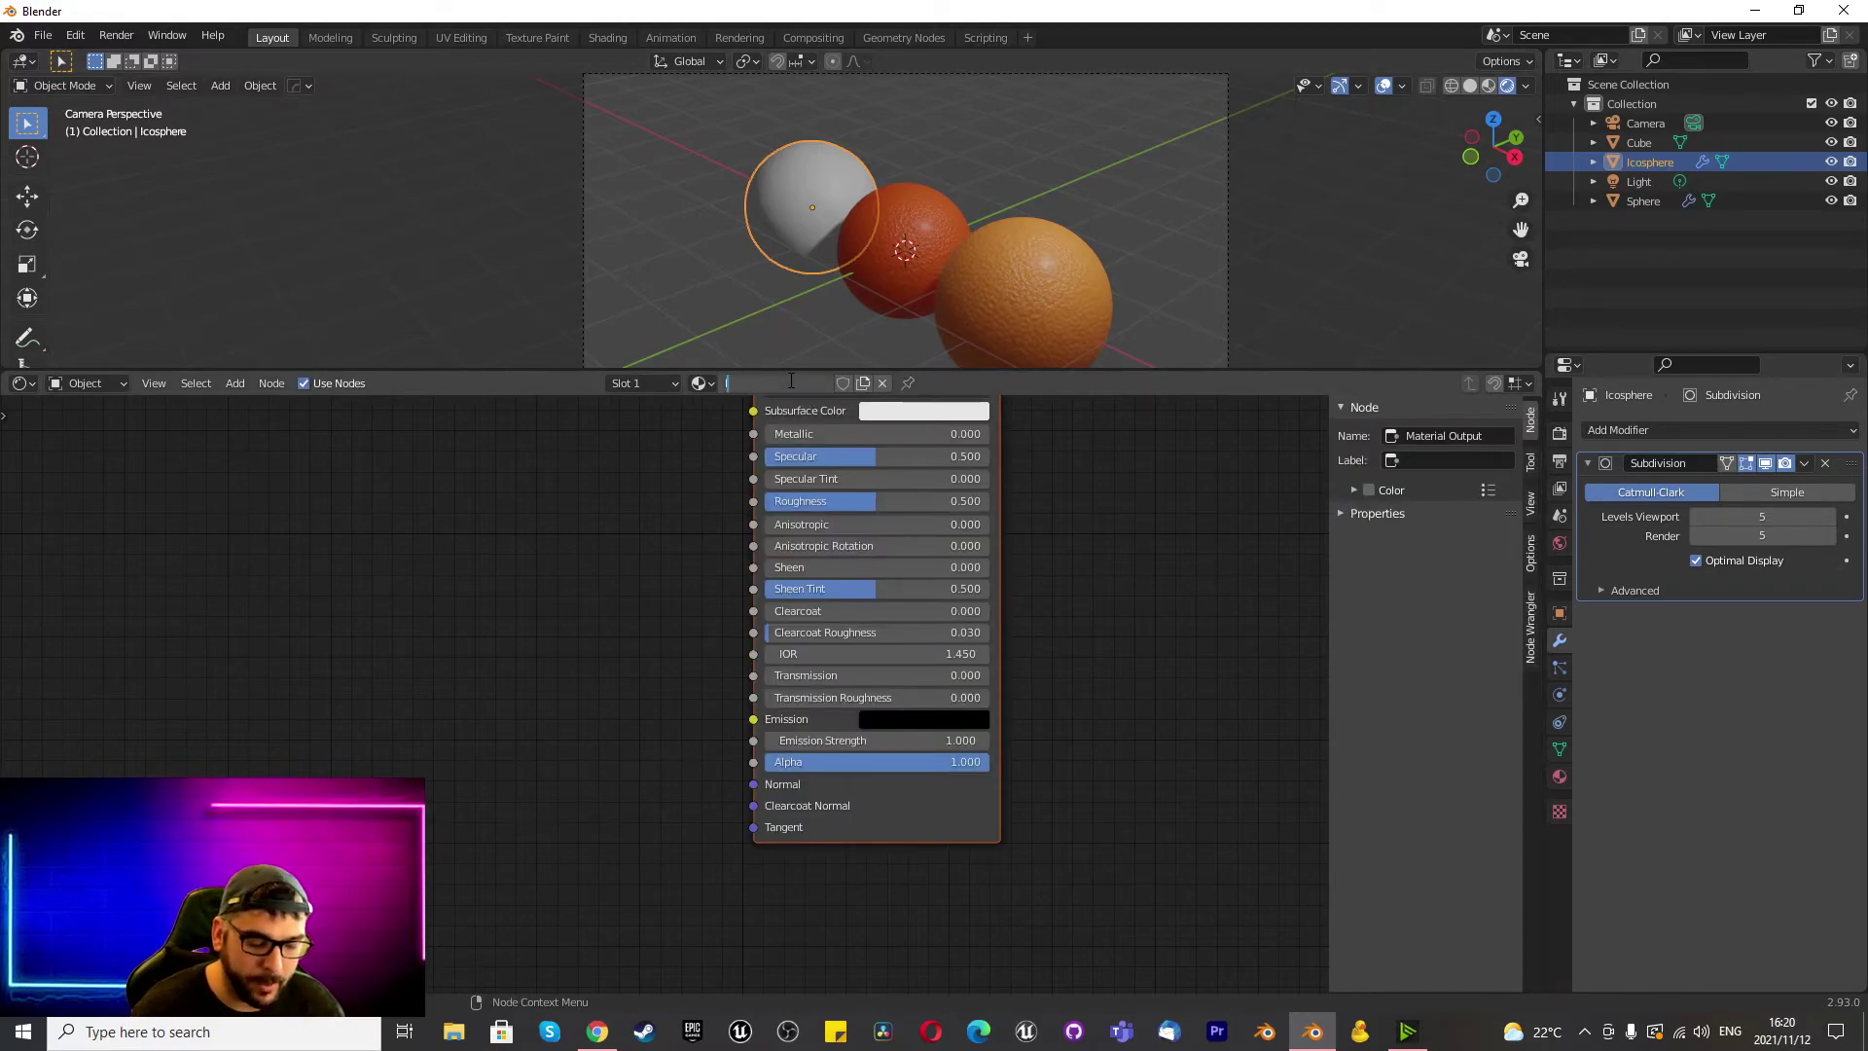
key("Return")
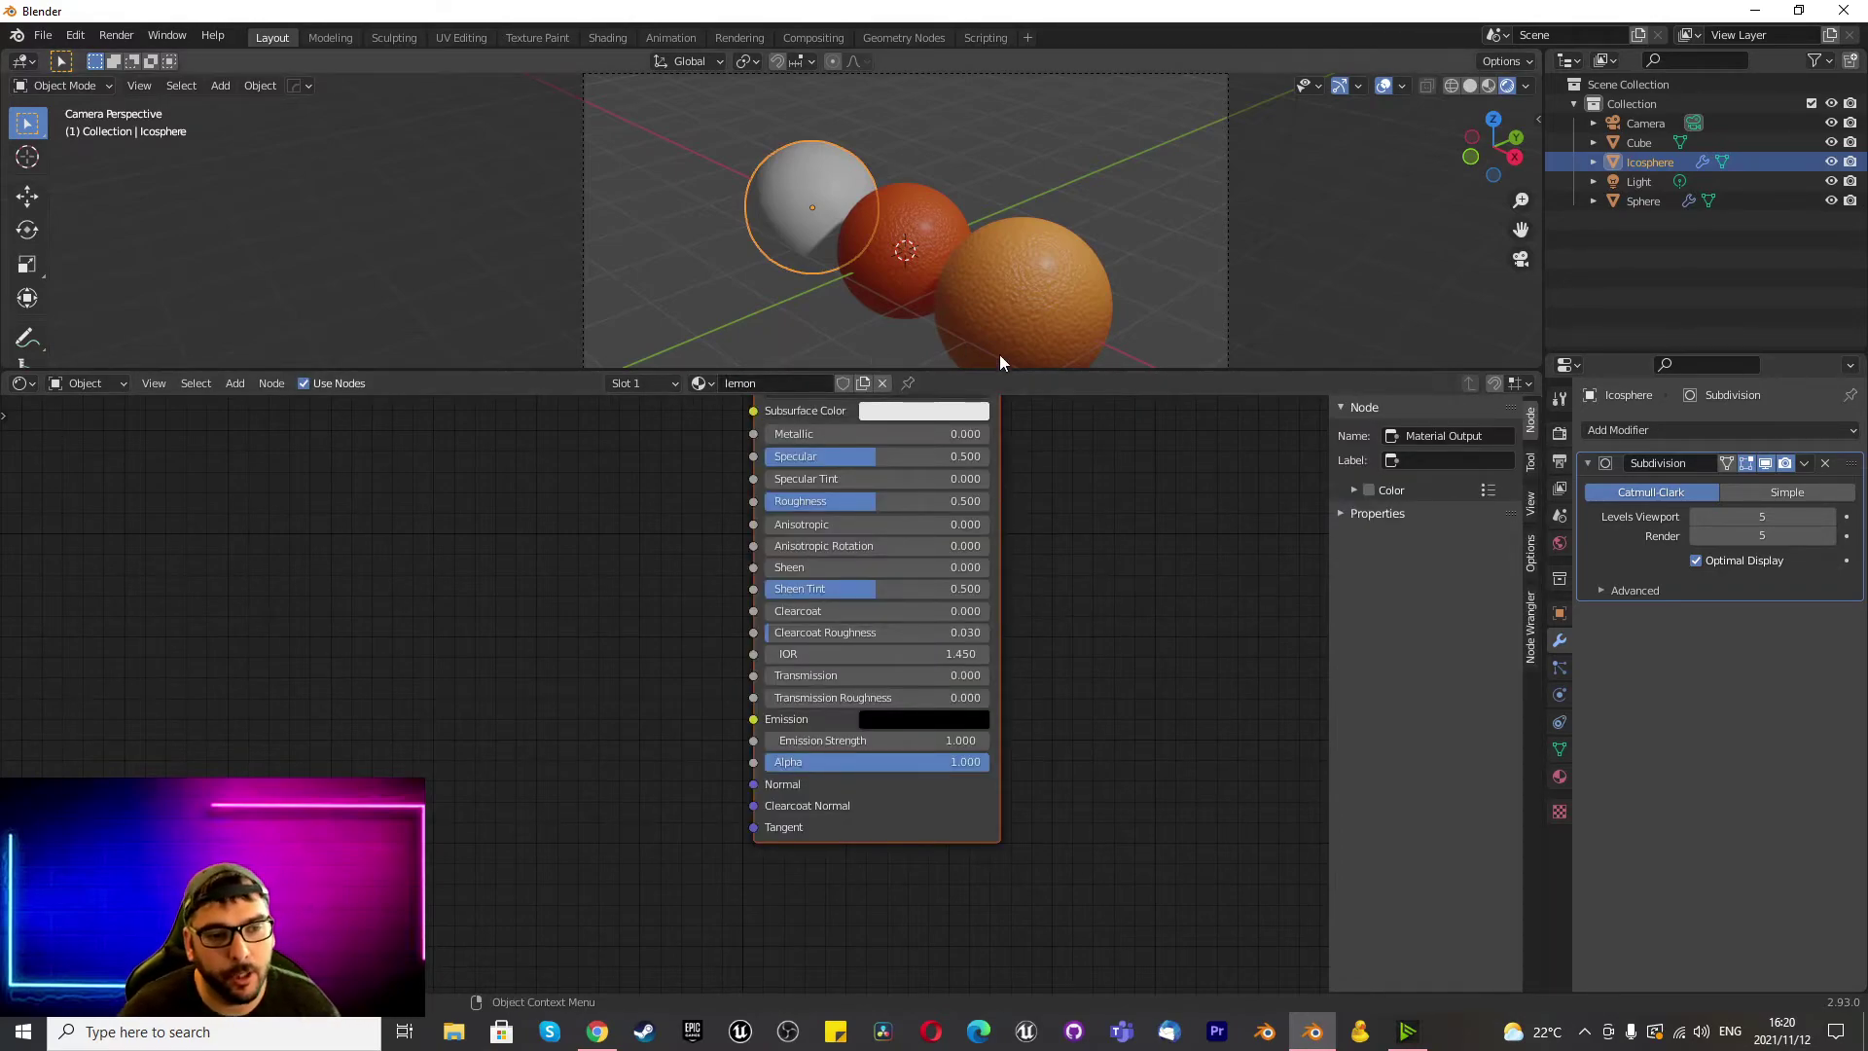
Swap lemon's default Principled BSDF for the pasted peel nodes, linked to Surface.
scroll(889, 716, "down", 4)
scroll(862, 574, "up", 2)
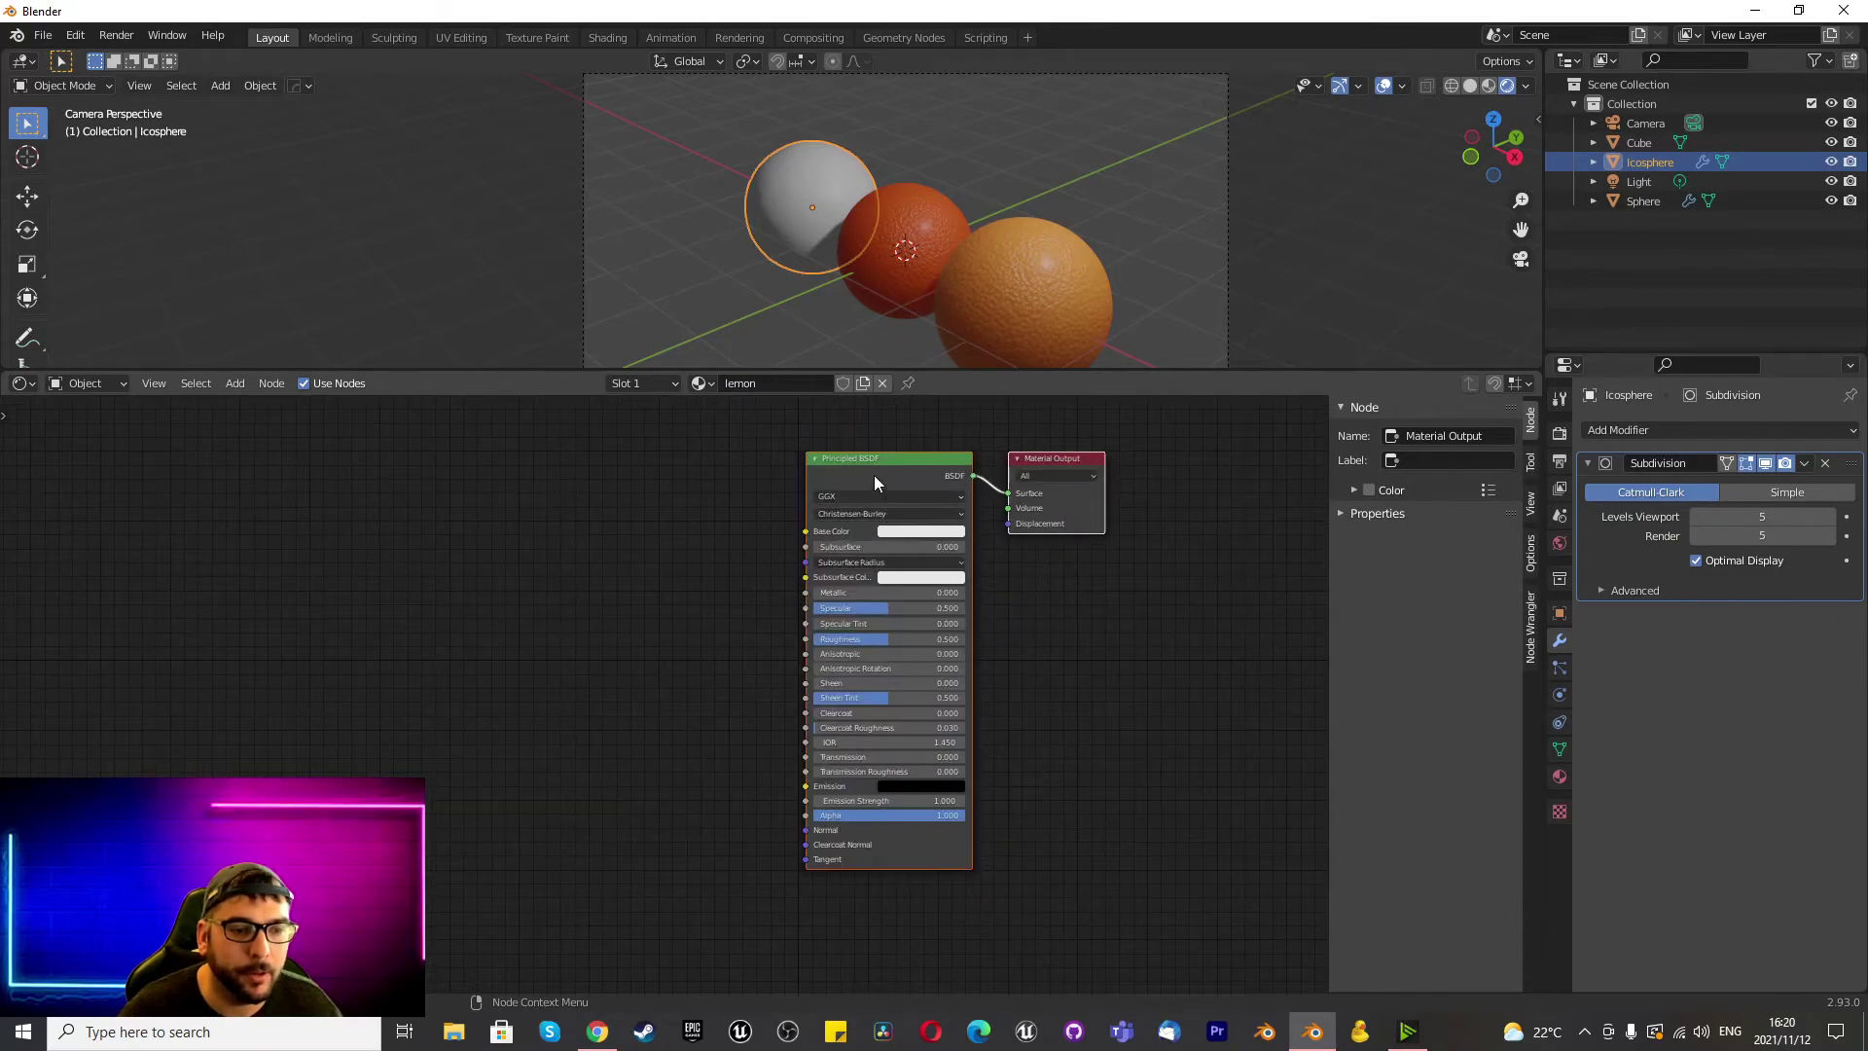
left_click(874, 475)
key("ctrl+x")
key("ctrl+v")
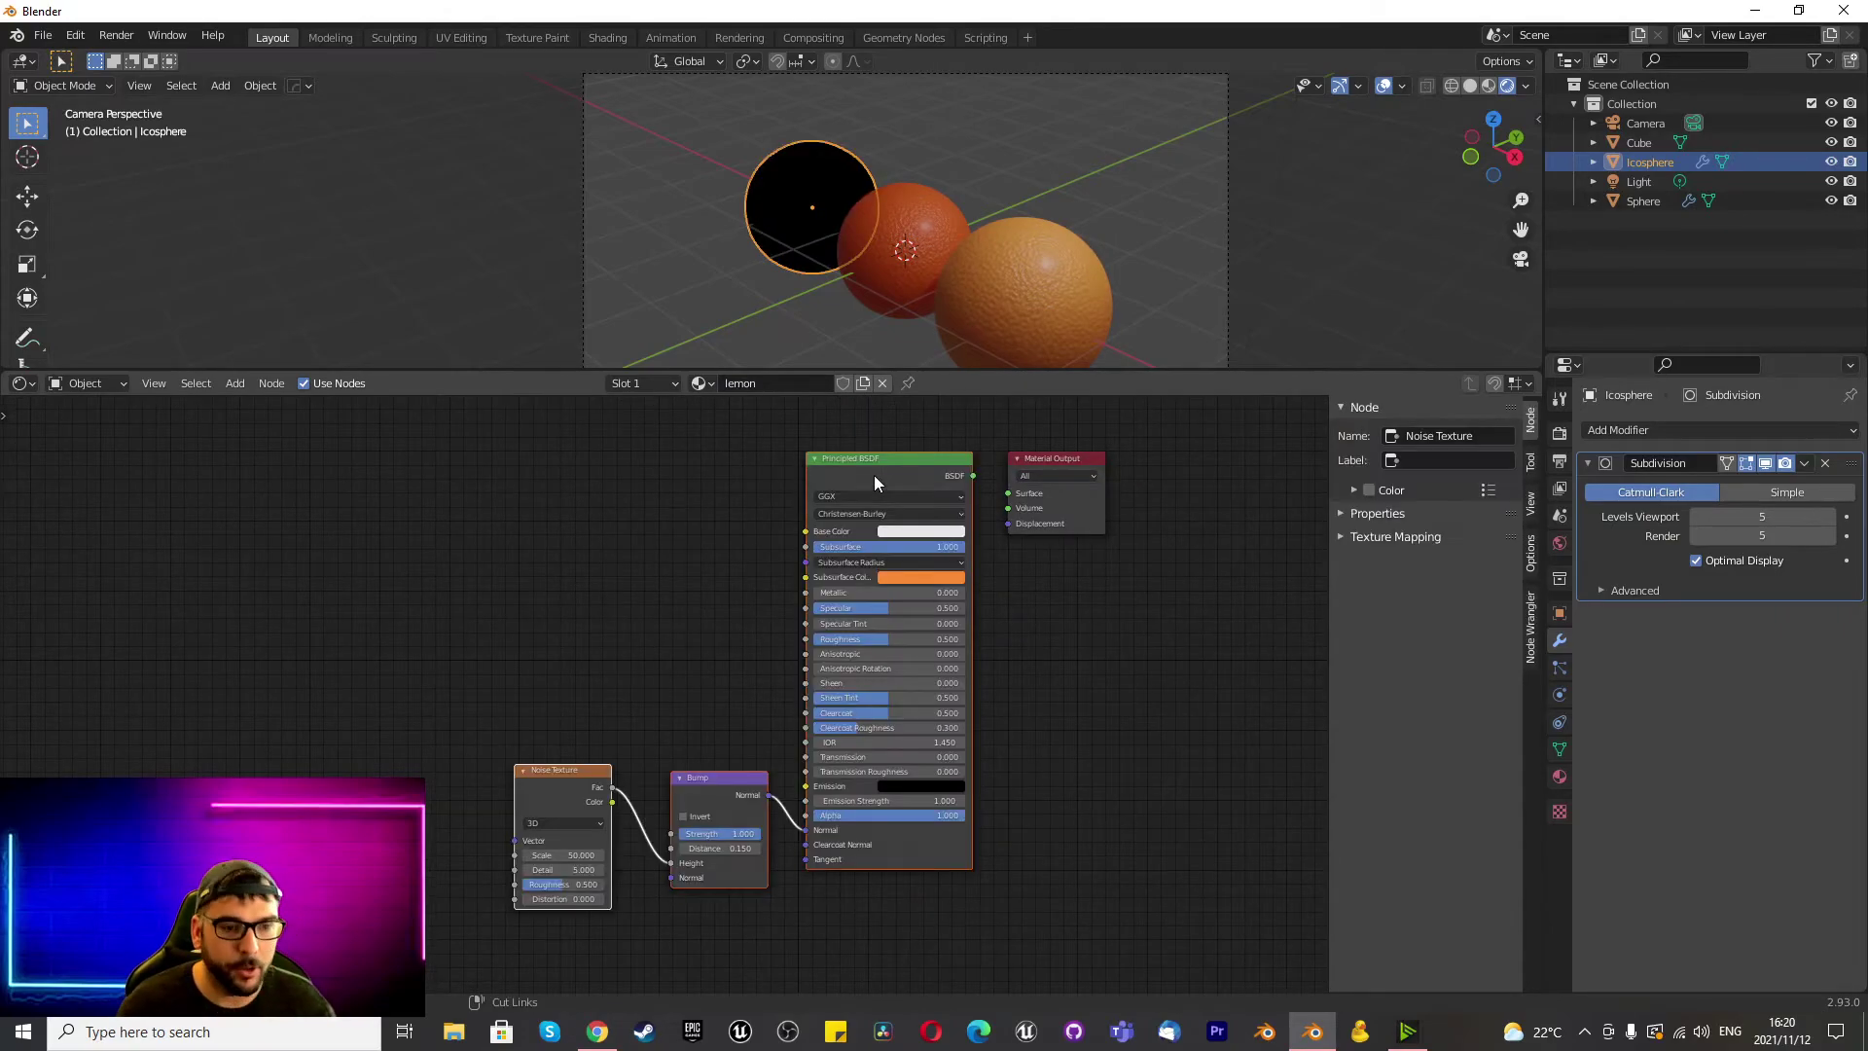
left_click_drag(973, 475, 1009, 498)
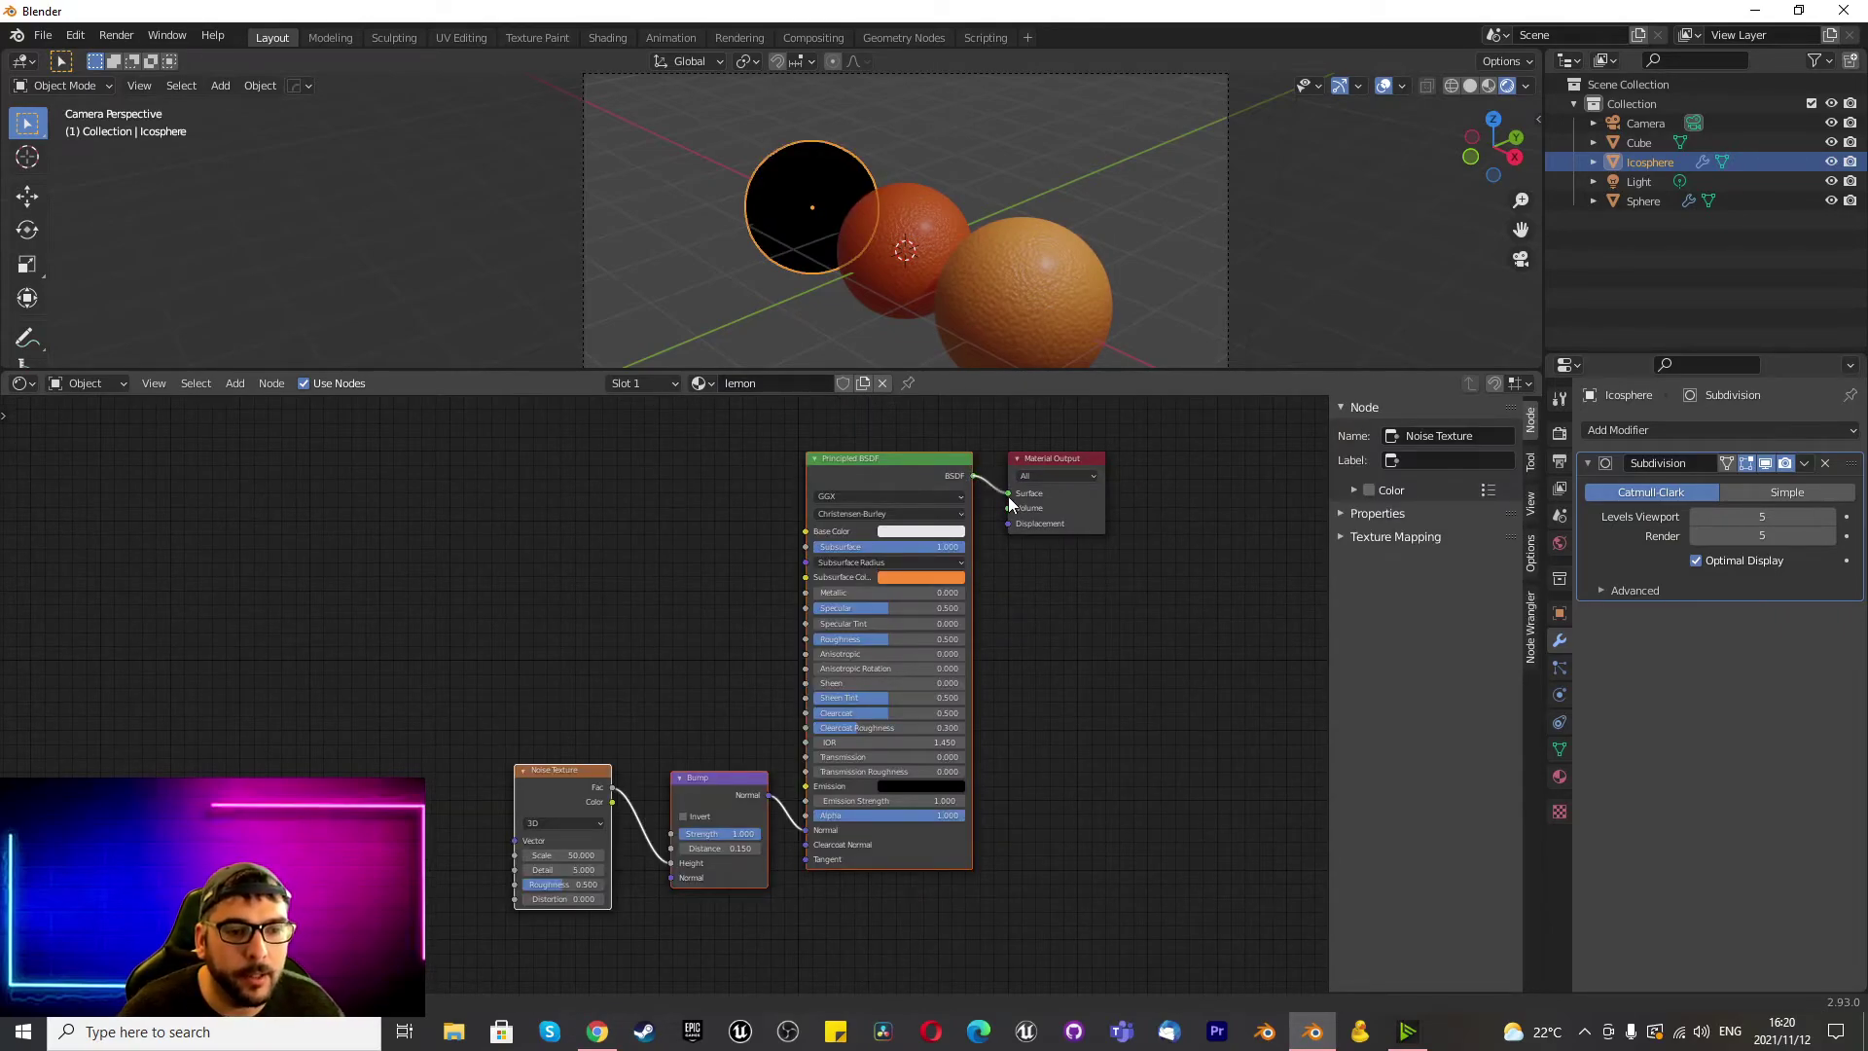
Make lemon's subsurface colour a warm golden yellow.
left_click(931, 578)
mouse_move(910, 467)
left_mouse_down()
mouse_move(889, 442)
mouse_move(896, 460)
left_mouse_up()
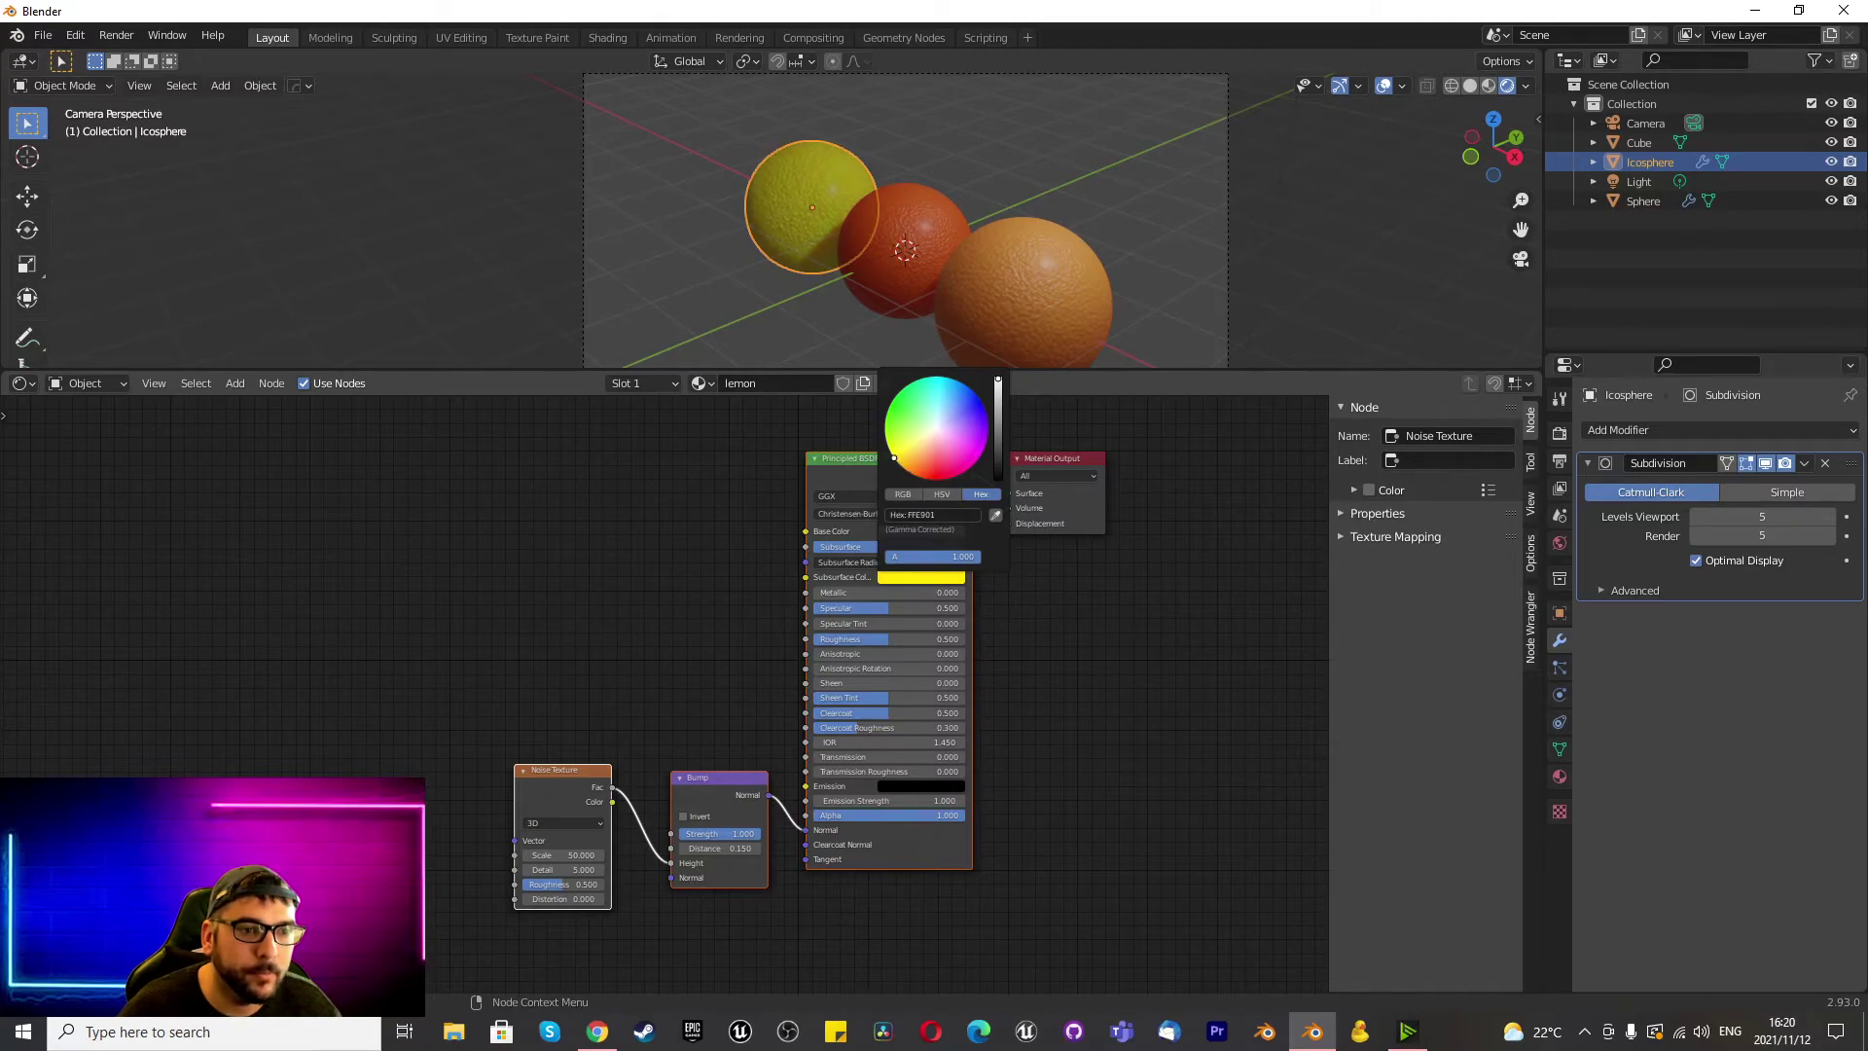
left_click_drag(895, 458, 908, 460)
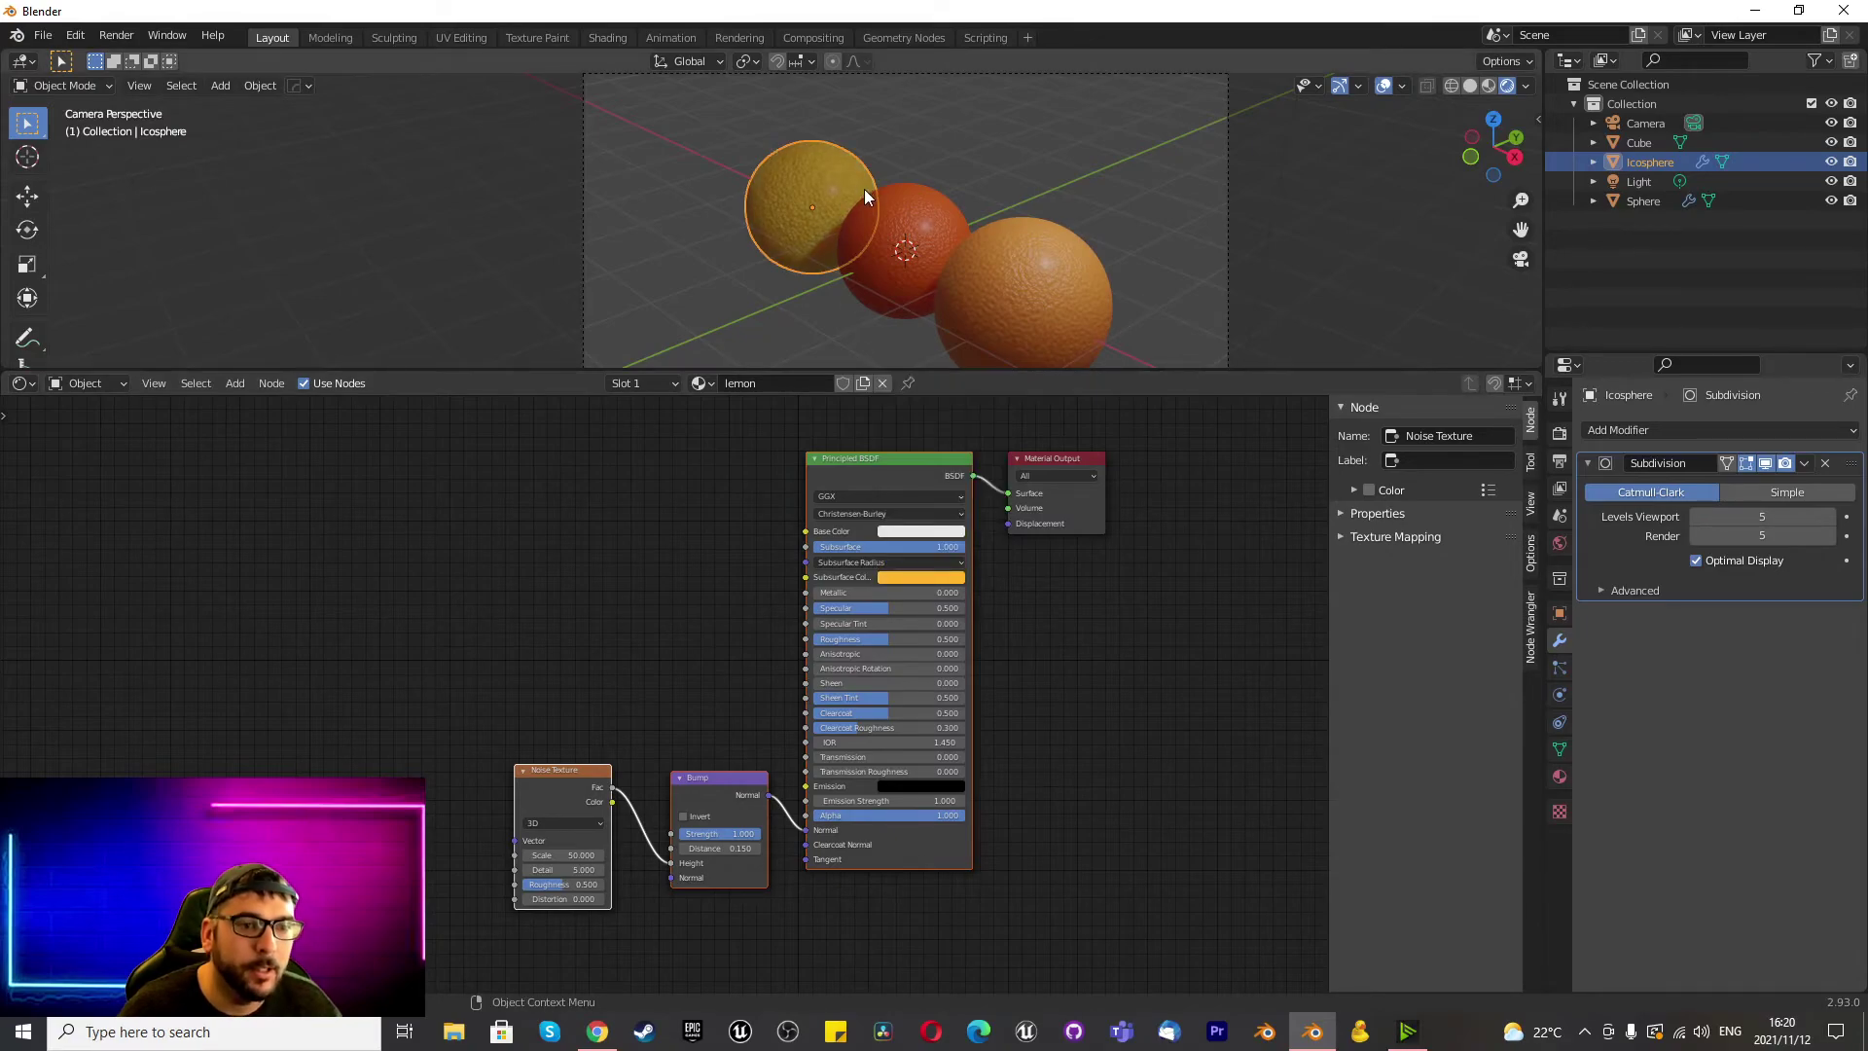
scroll(782, 236, "up", 3)
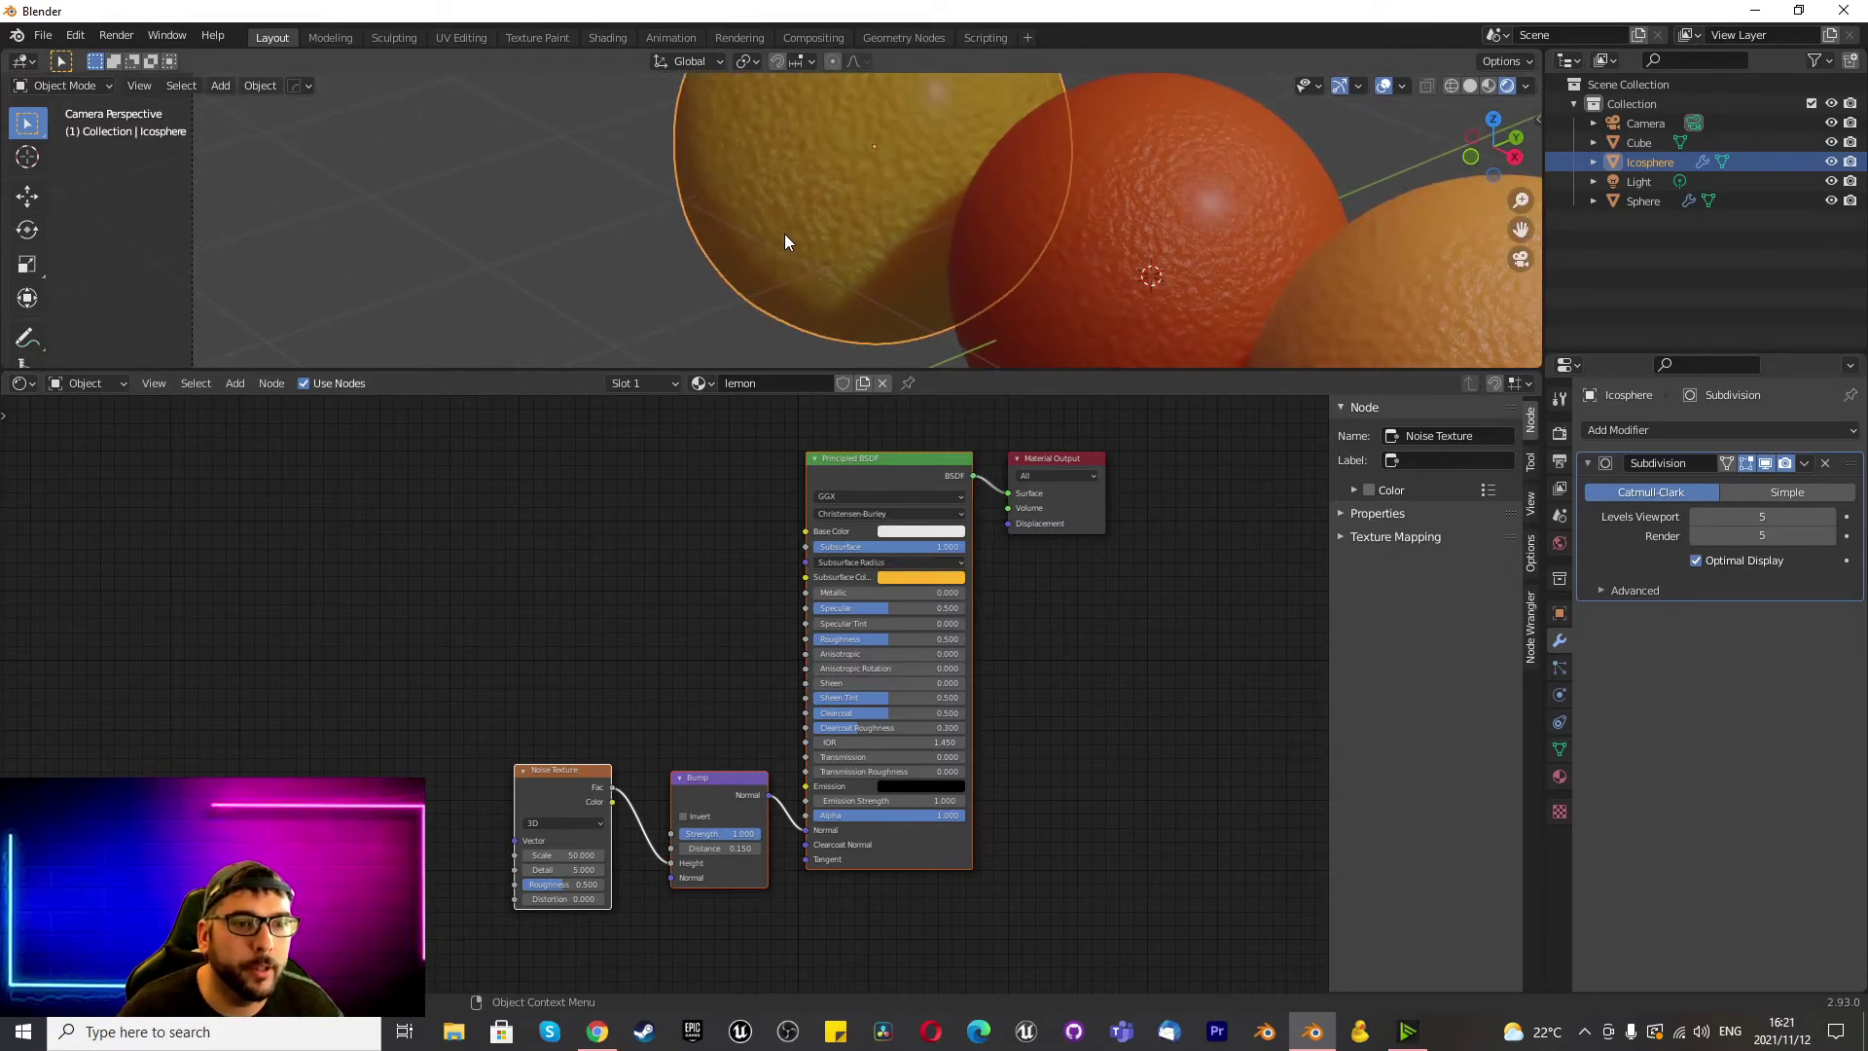
scroll(784, 234, "down", 3)
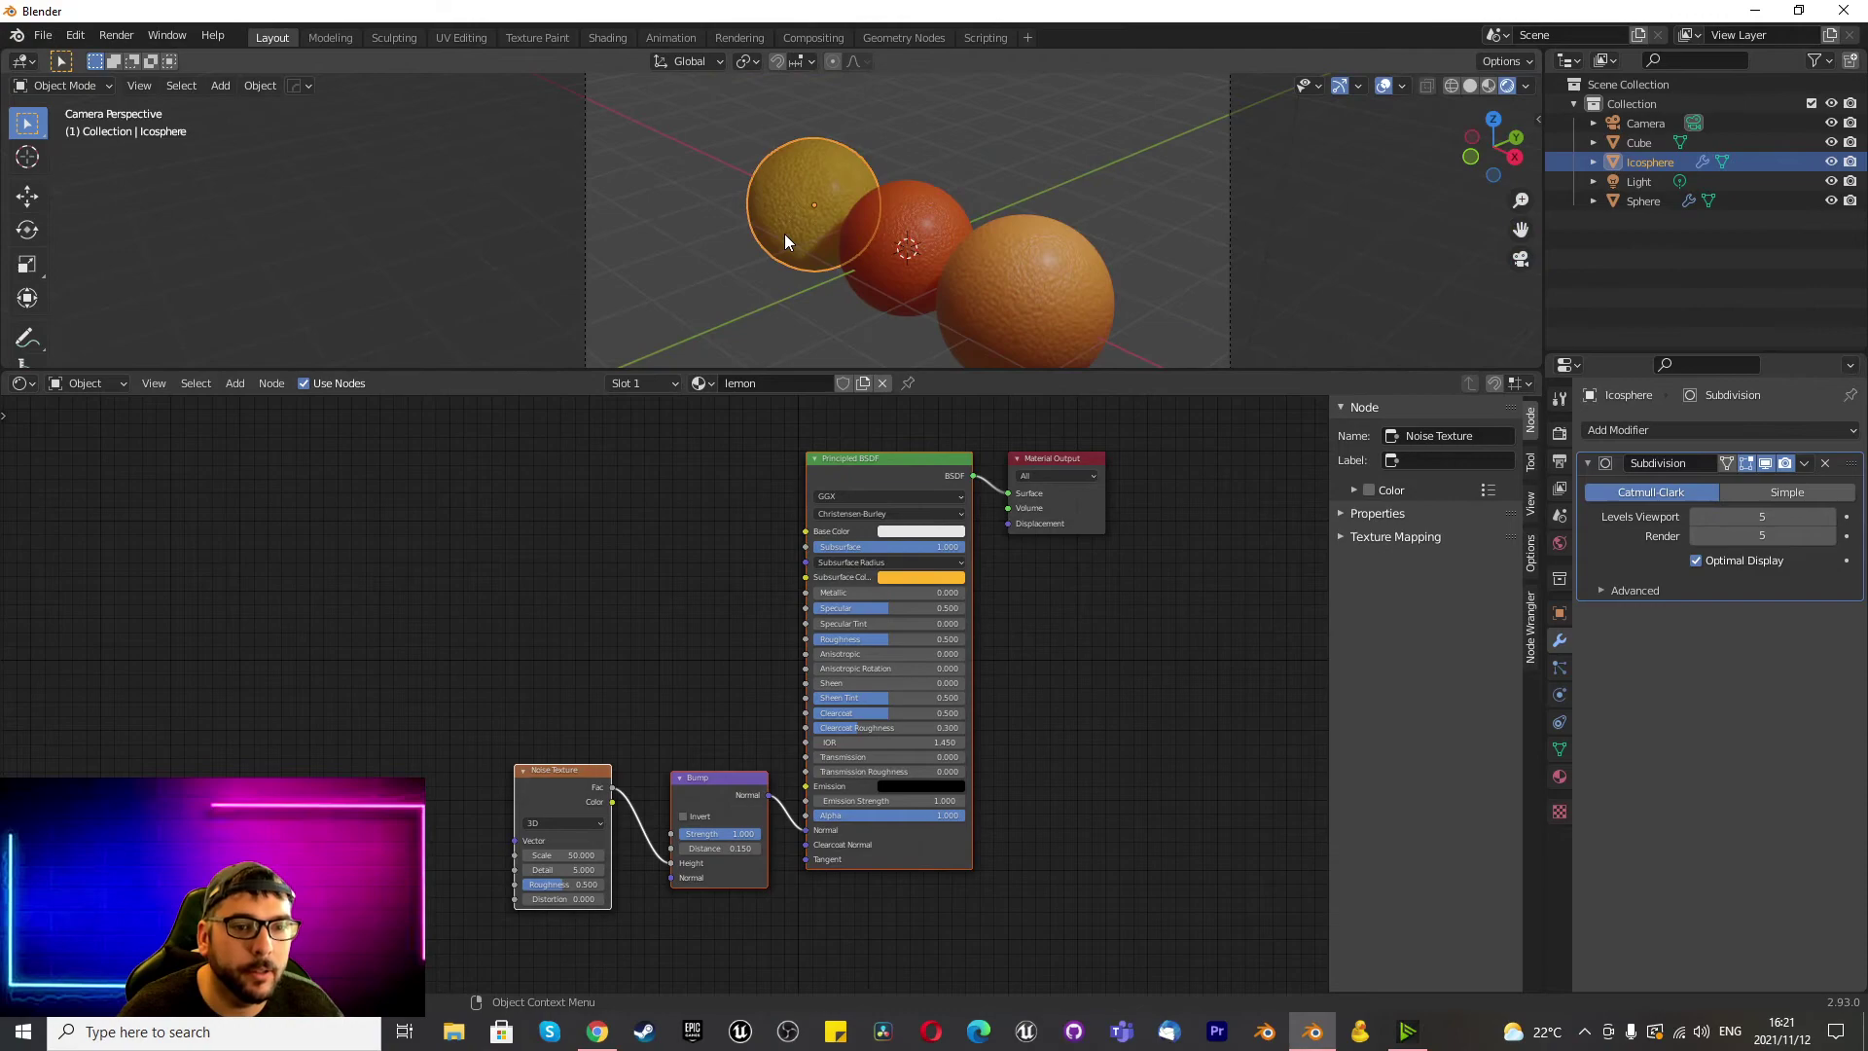
Change the scene light to a Sun and enter a strength of 2.
left_click(1632, 183)
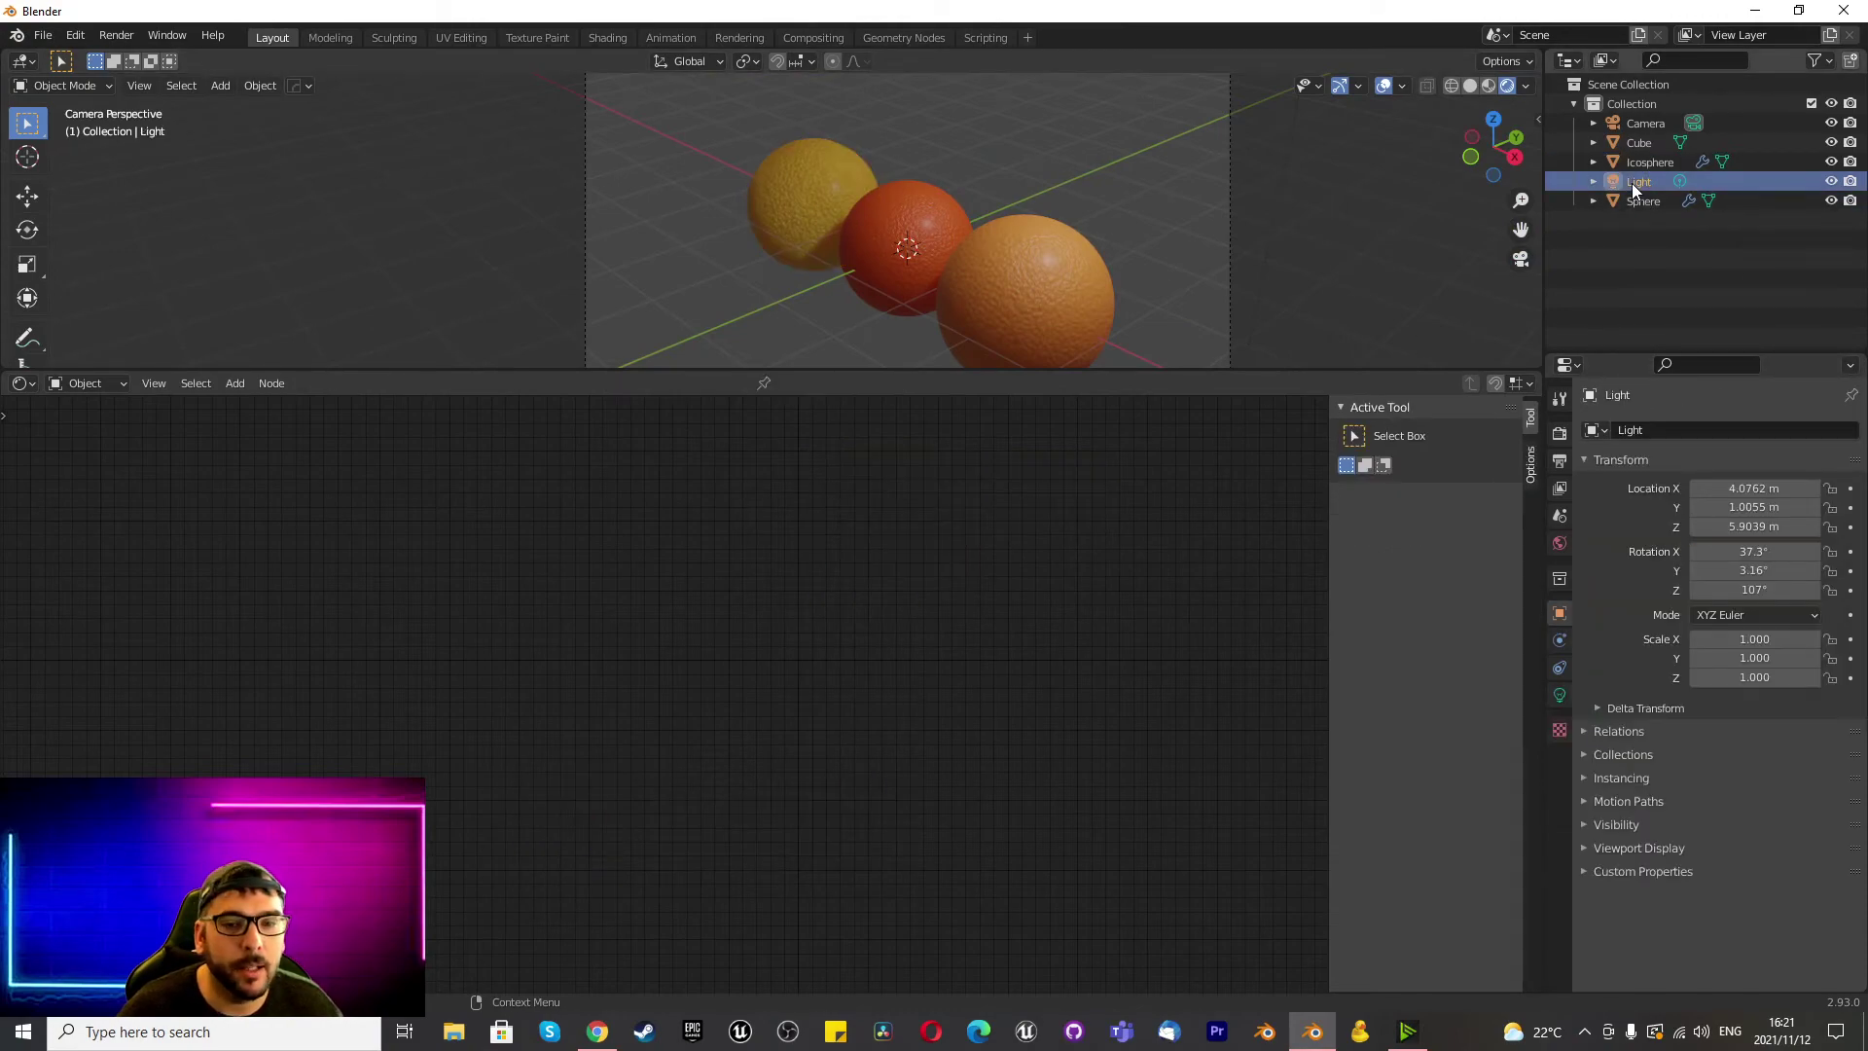
left_click(1560, 697)
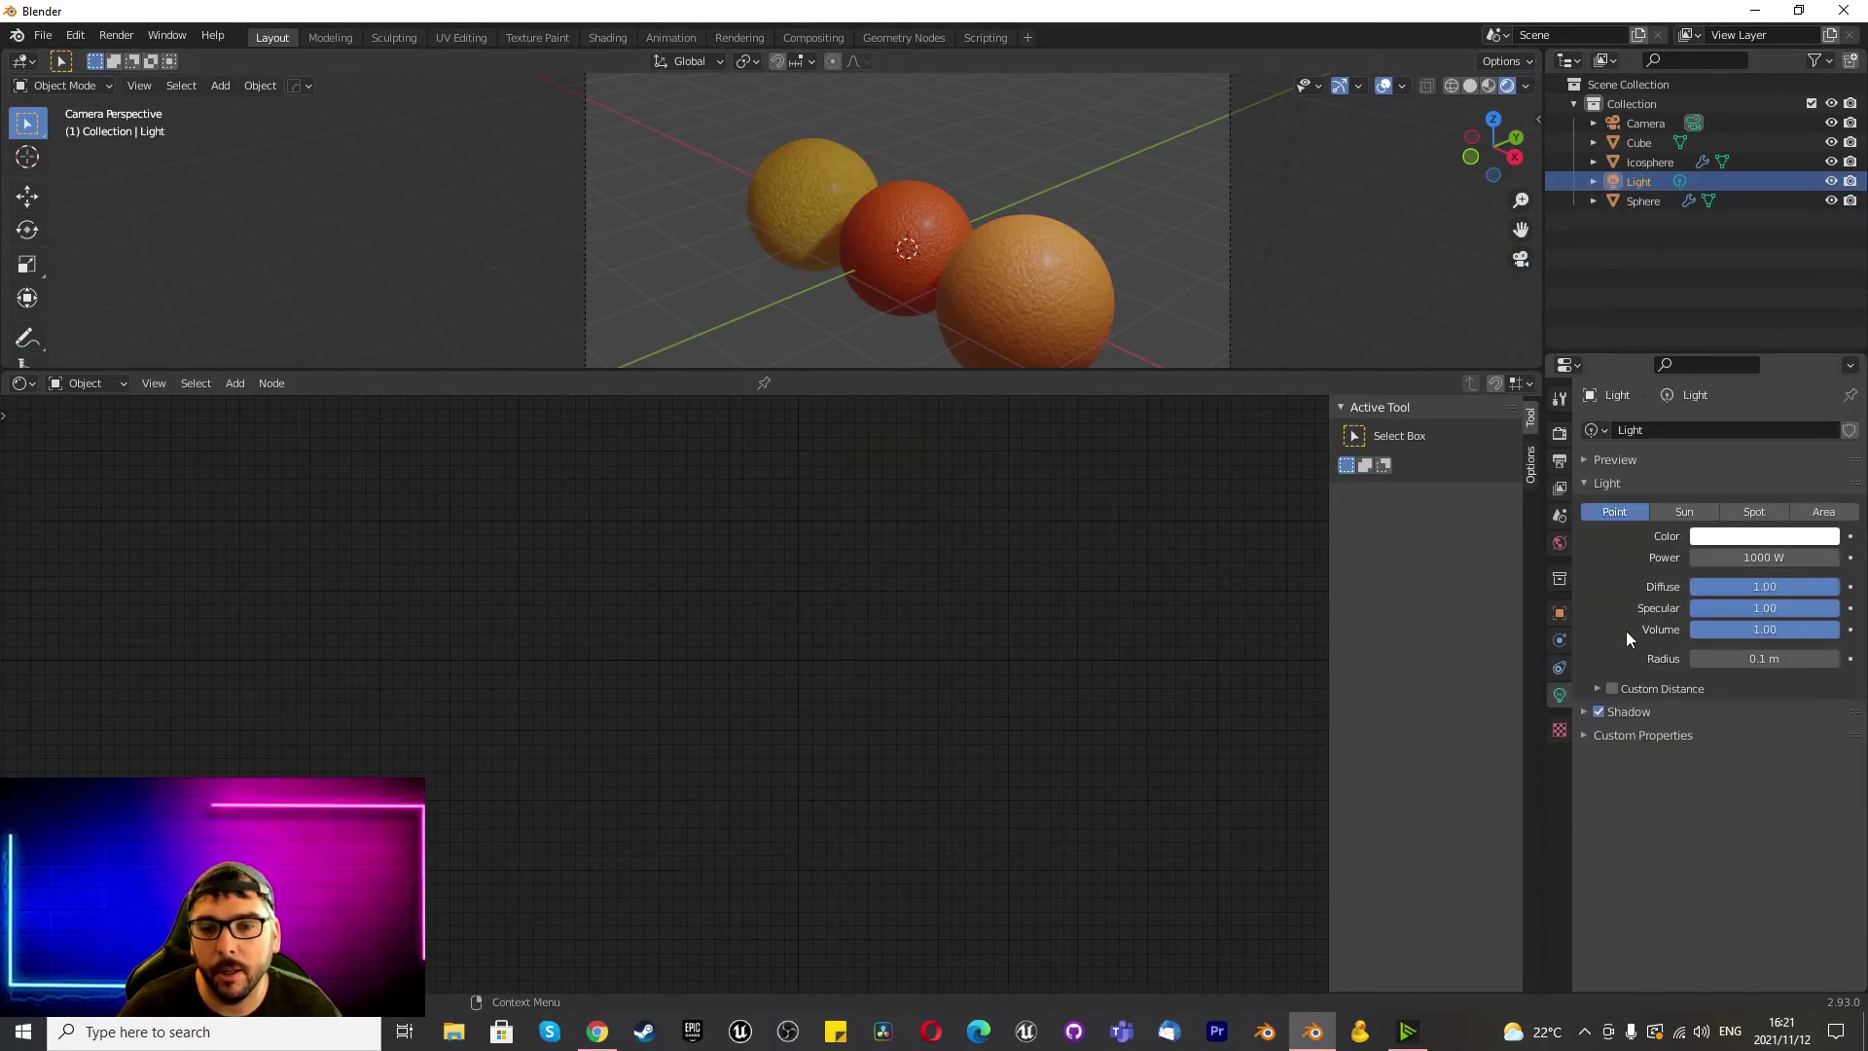
left_click(1686, 511)
left_click(1761, 558)
type("2")
key("Return")
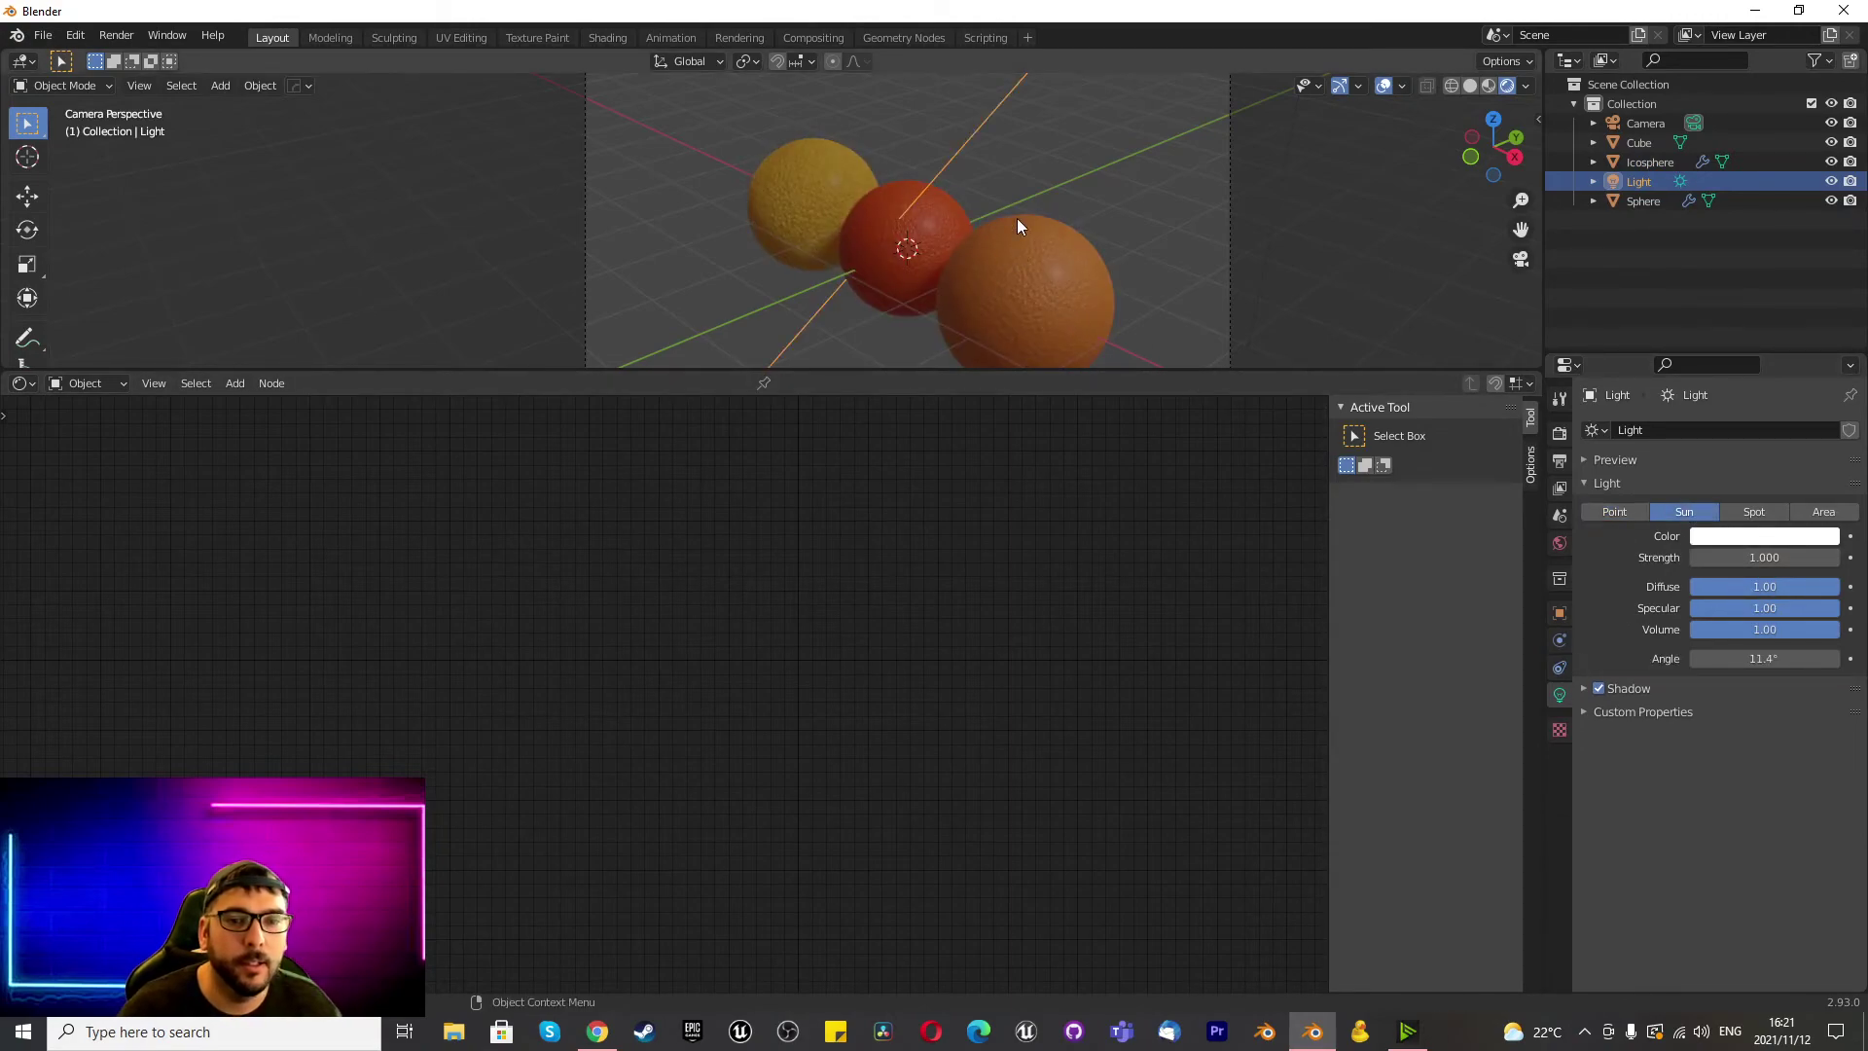
Darken the World background colour to black.
left_click(1558, 543)
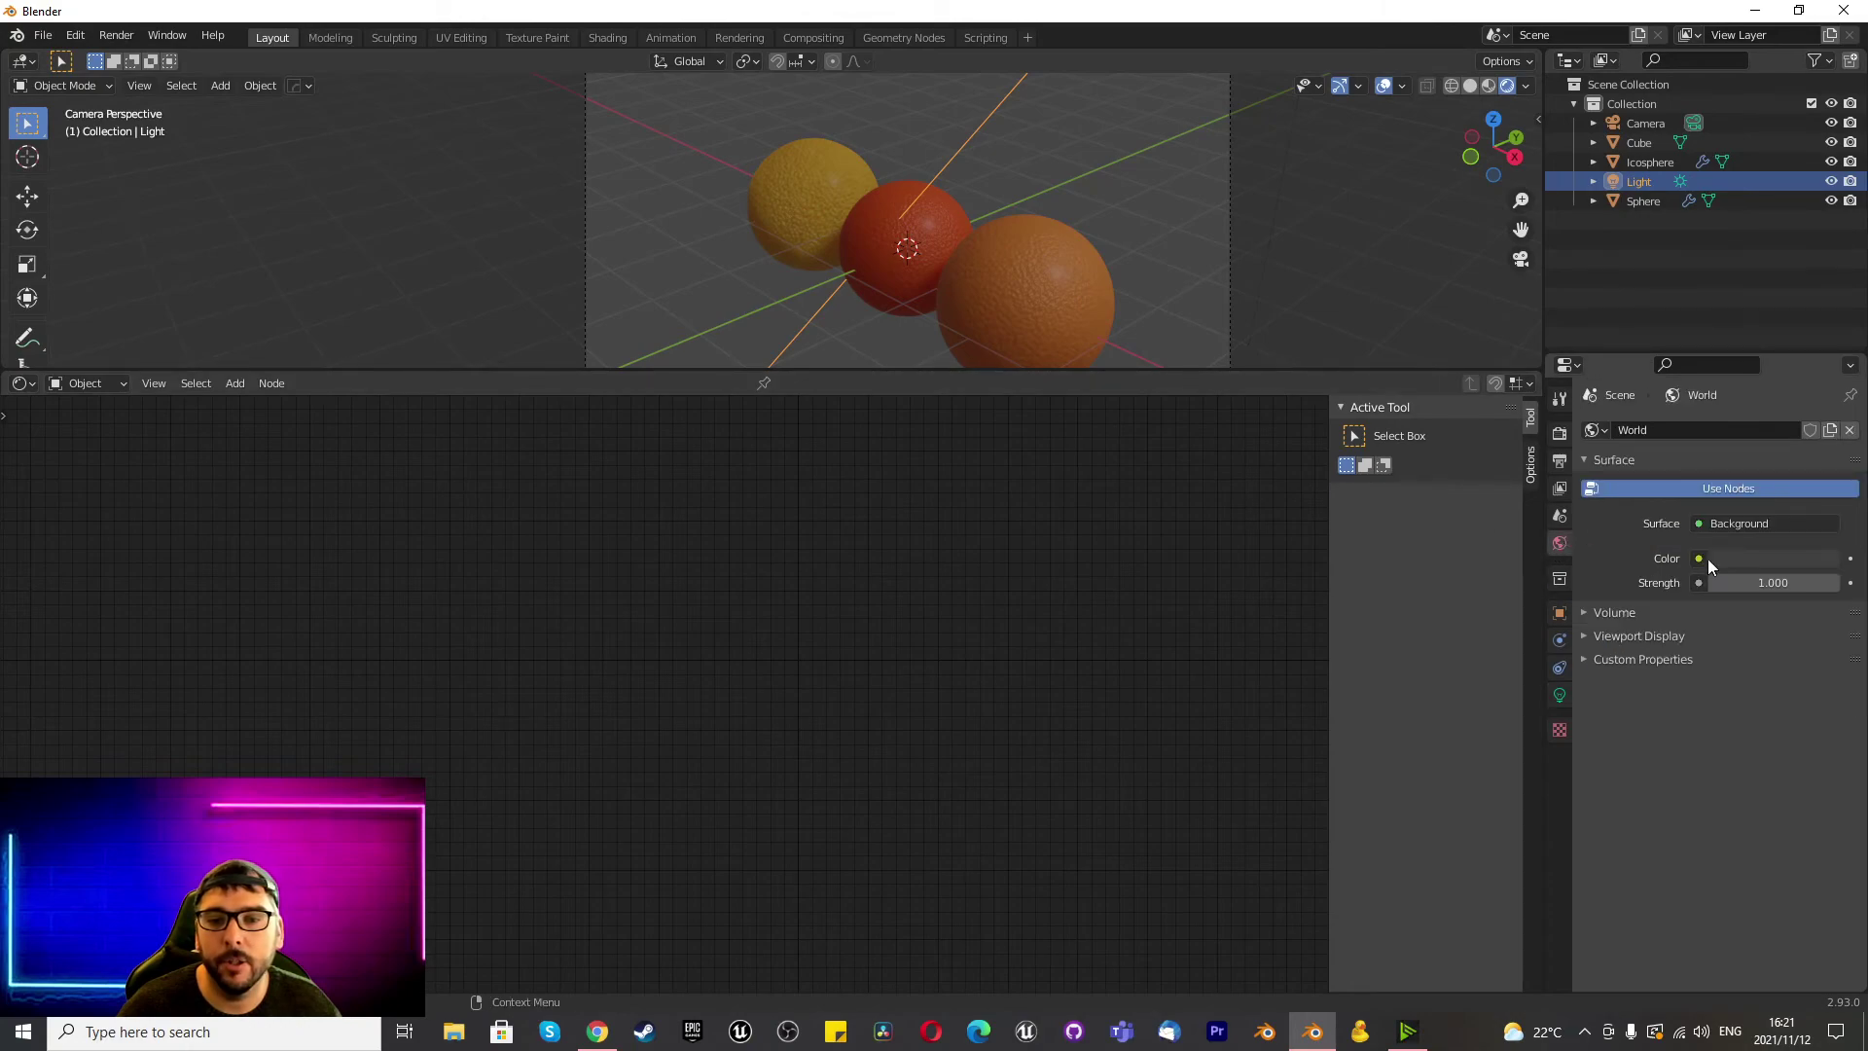
left_click(1776, 559)
left_click_drag(1836, 395, 1836, 428)
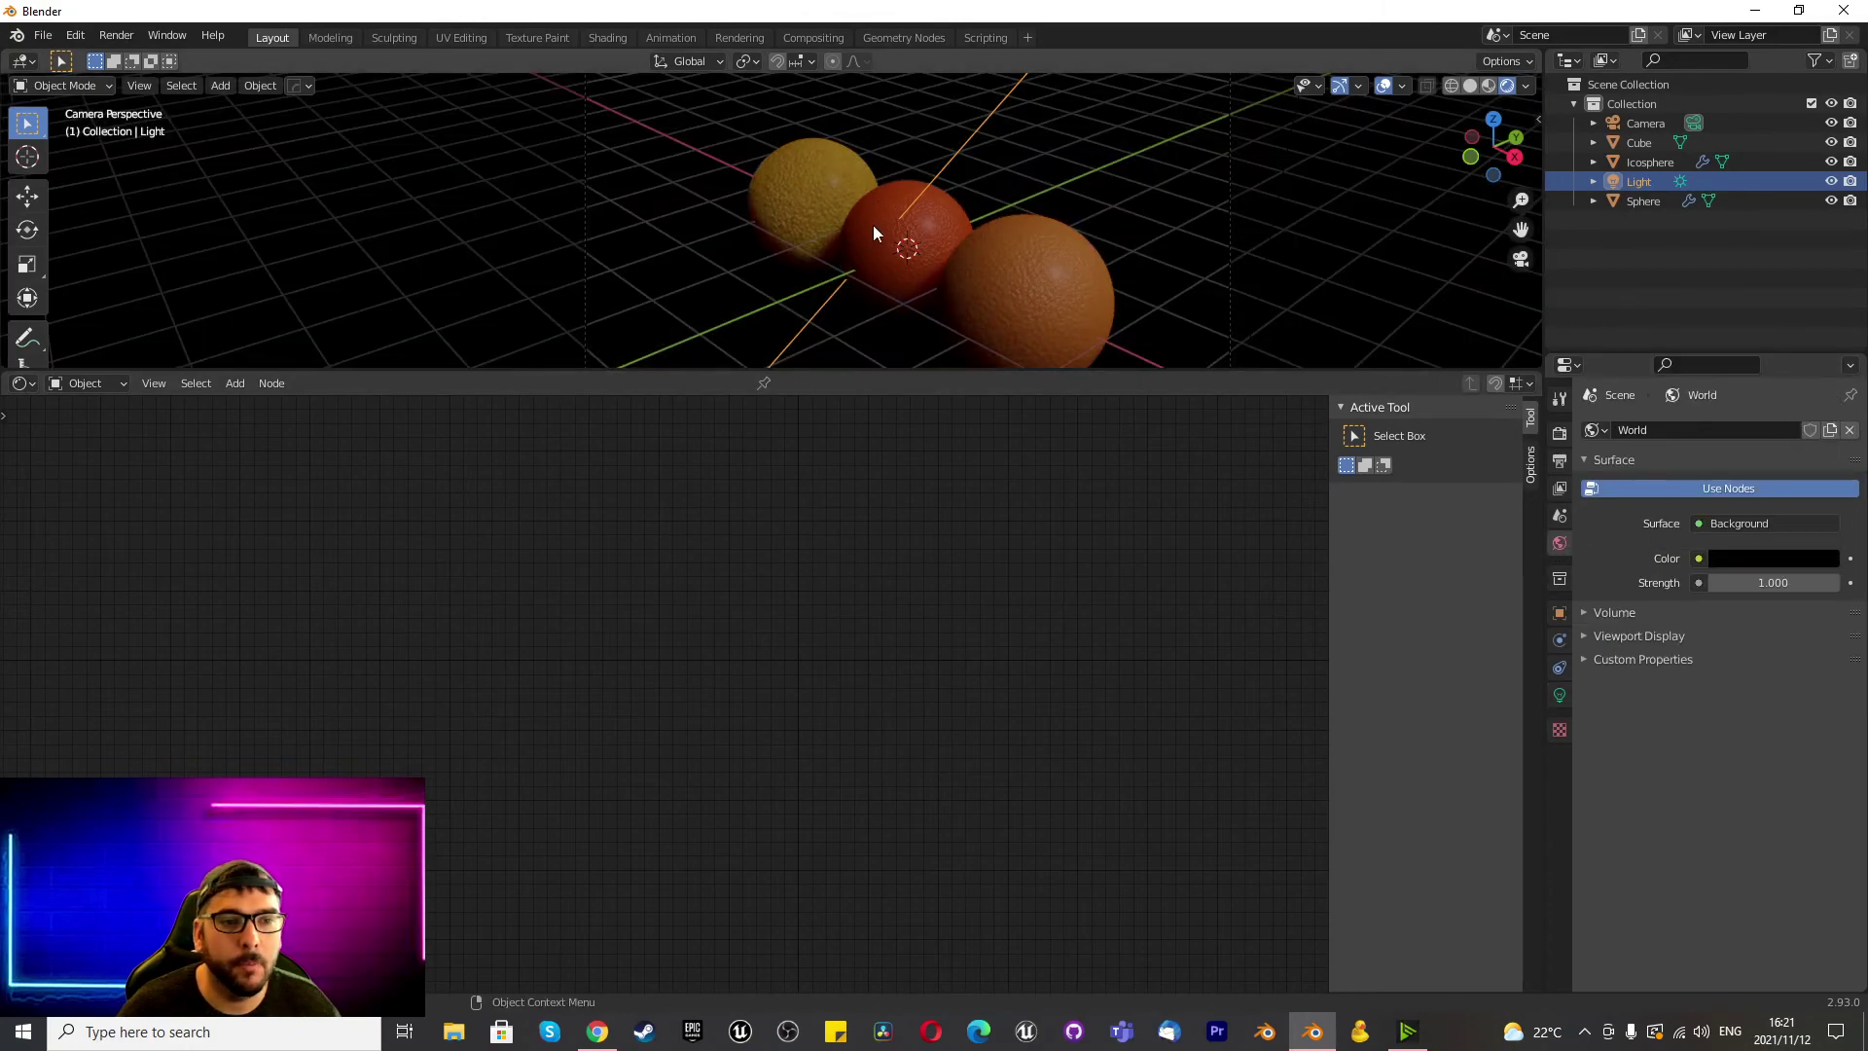
scroll(893, 191, "down", 5)
scroll(956, 178, "up", 7)
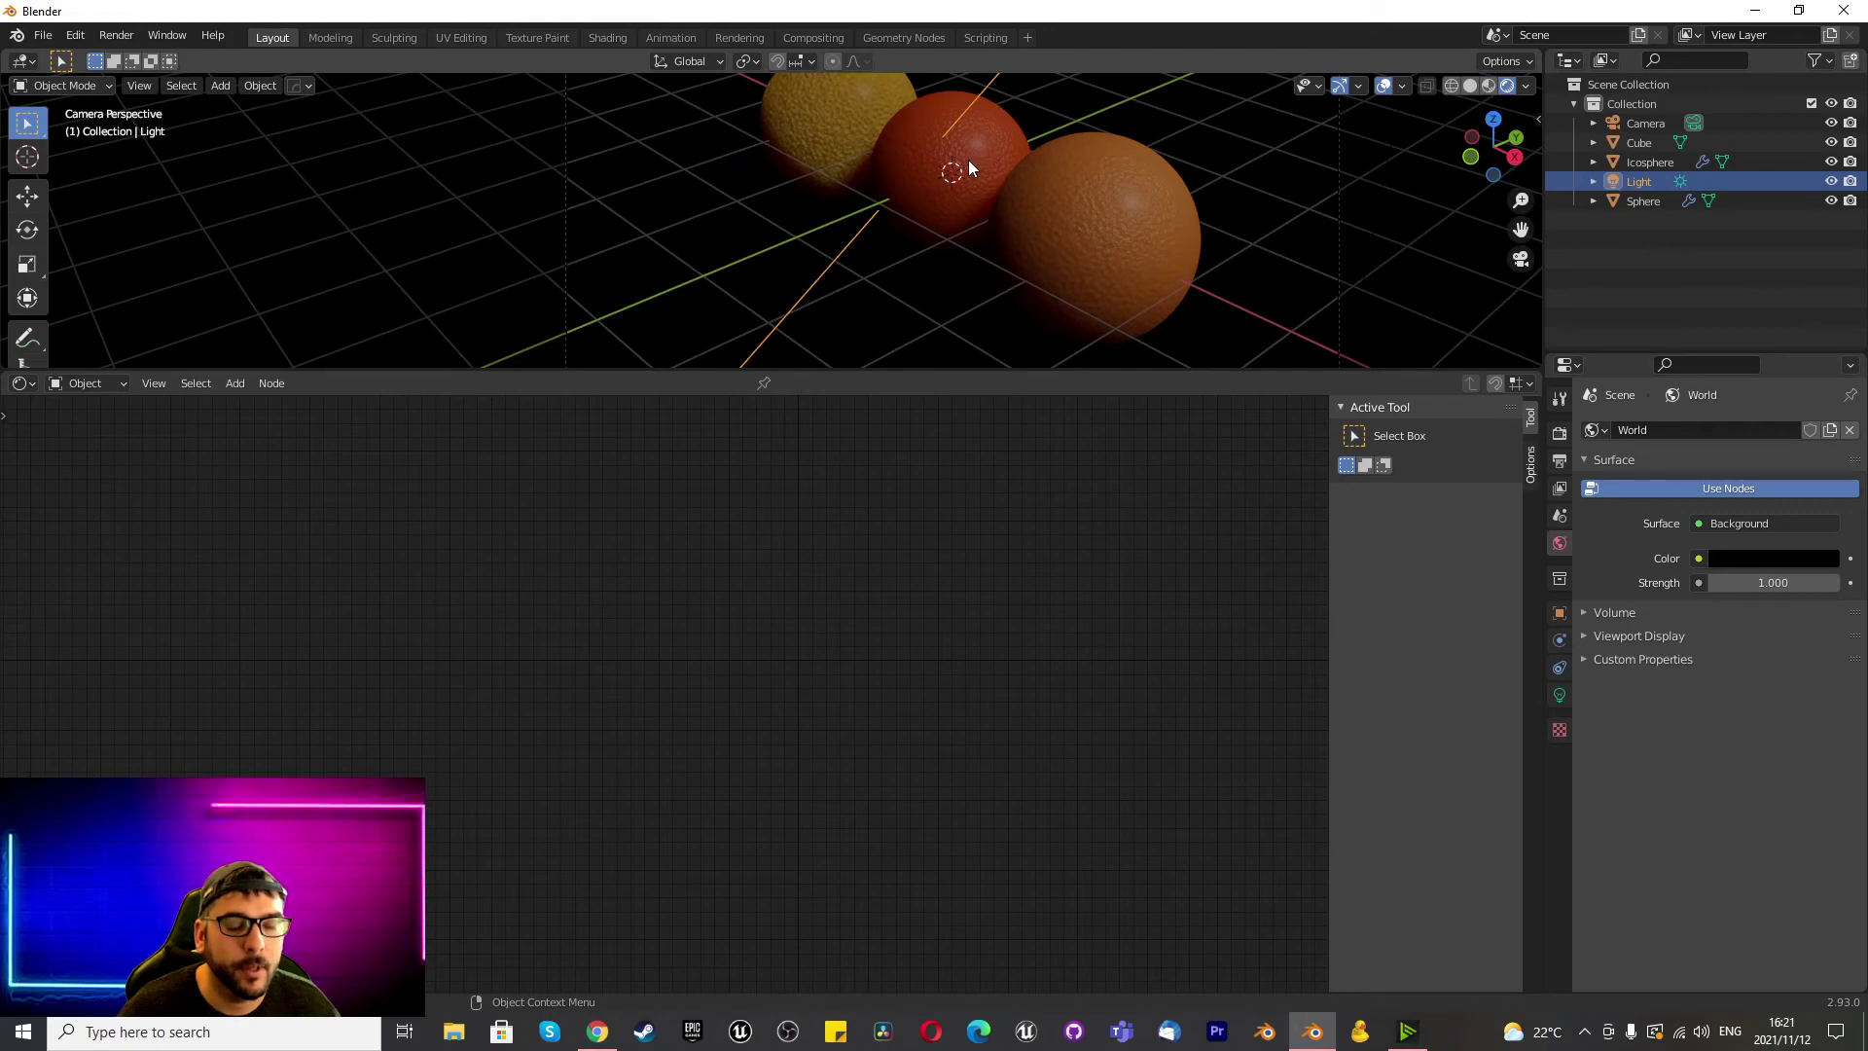
scroll(967, 159, "down", 3)
scroll(936, 131, "up", 5)
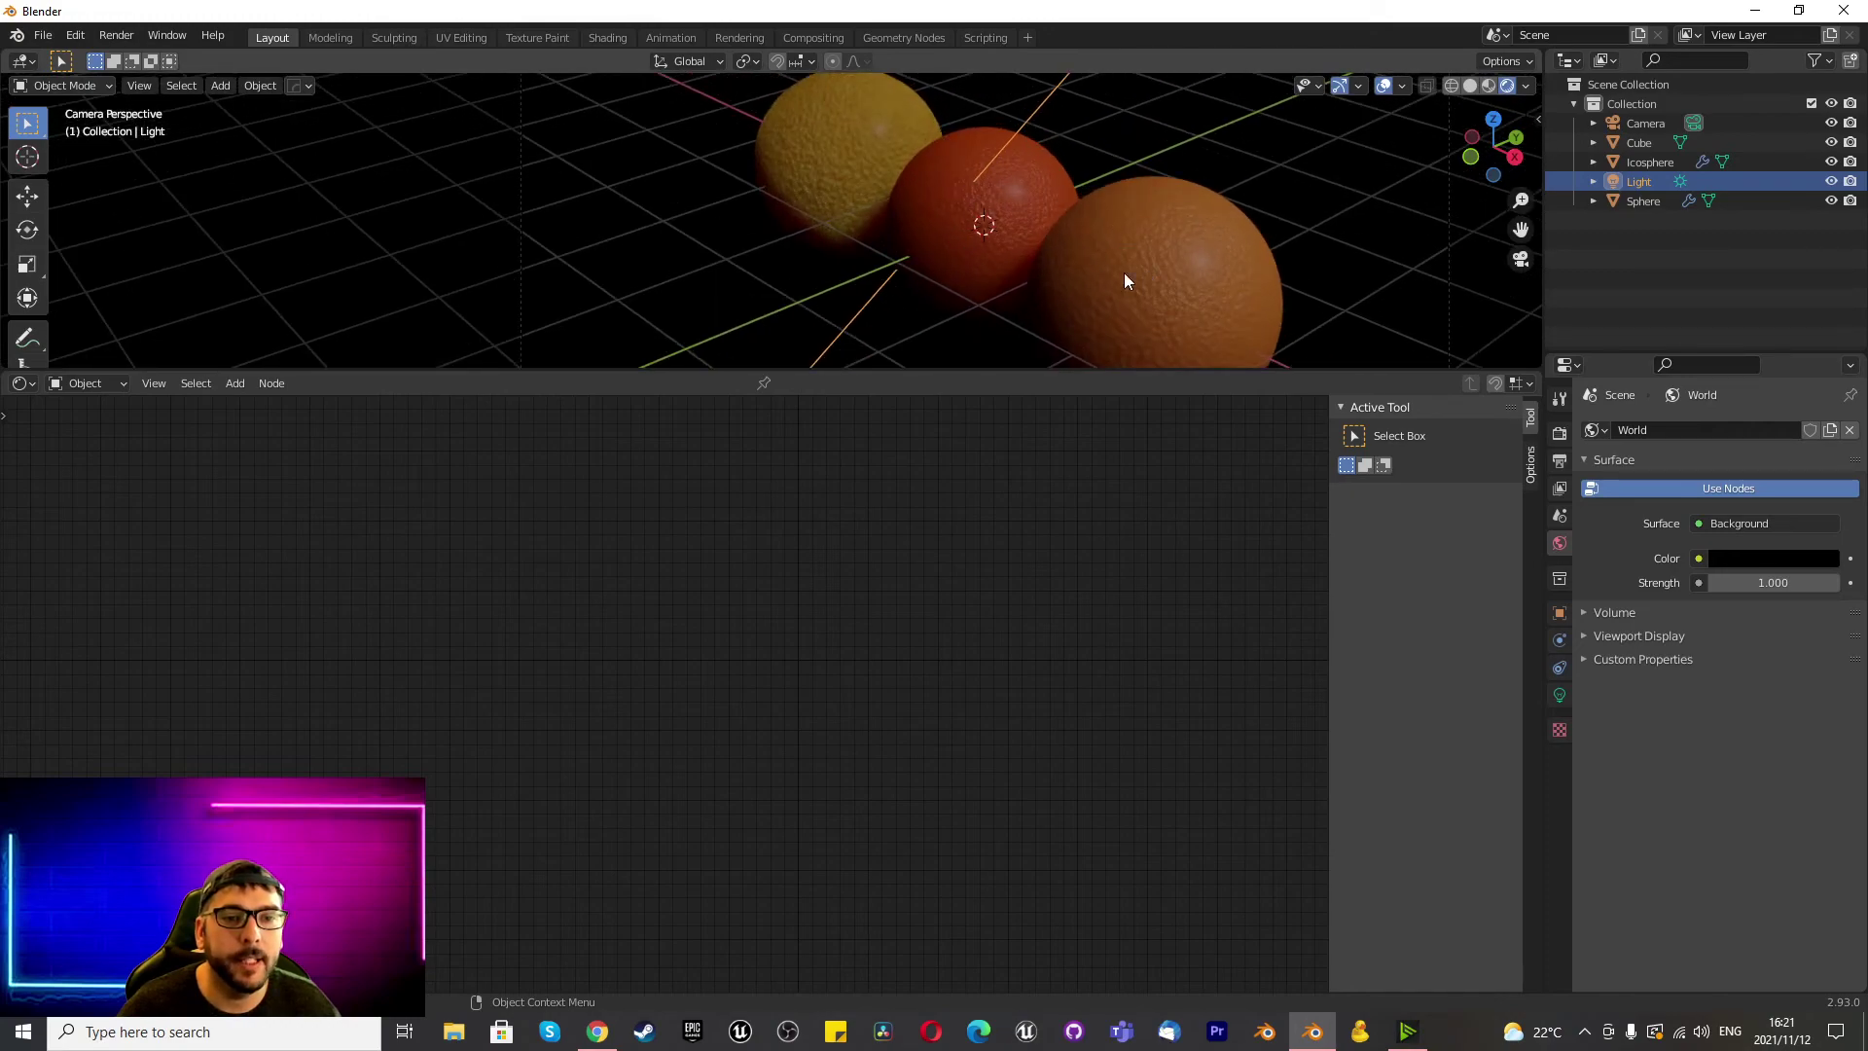
Select the lemon icosphere to inspect its peel nodes, then deselect it.
left_click(932, 202)
left_click(815, 144)
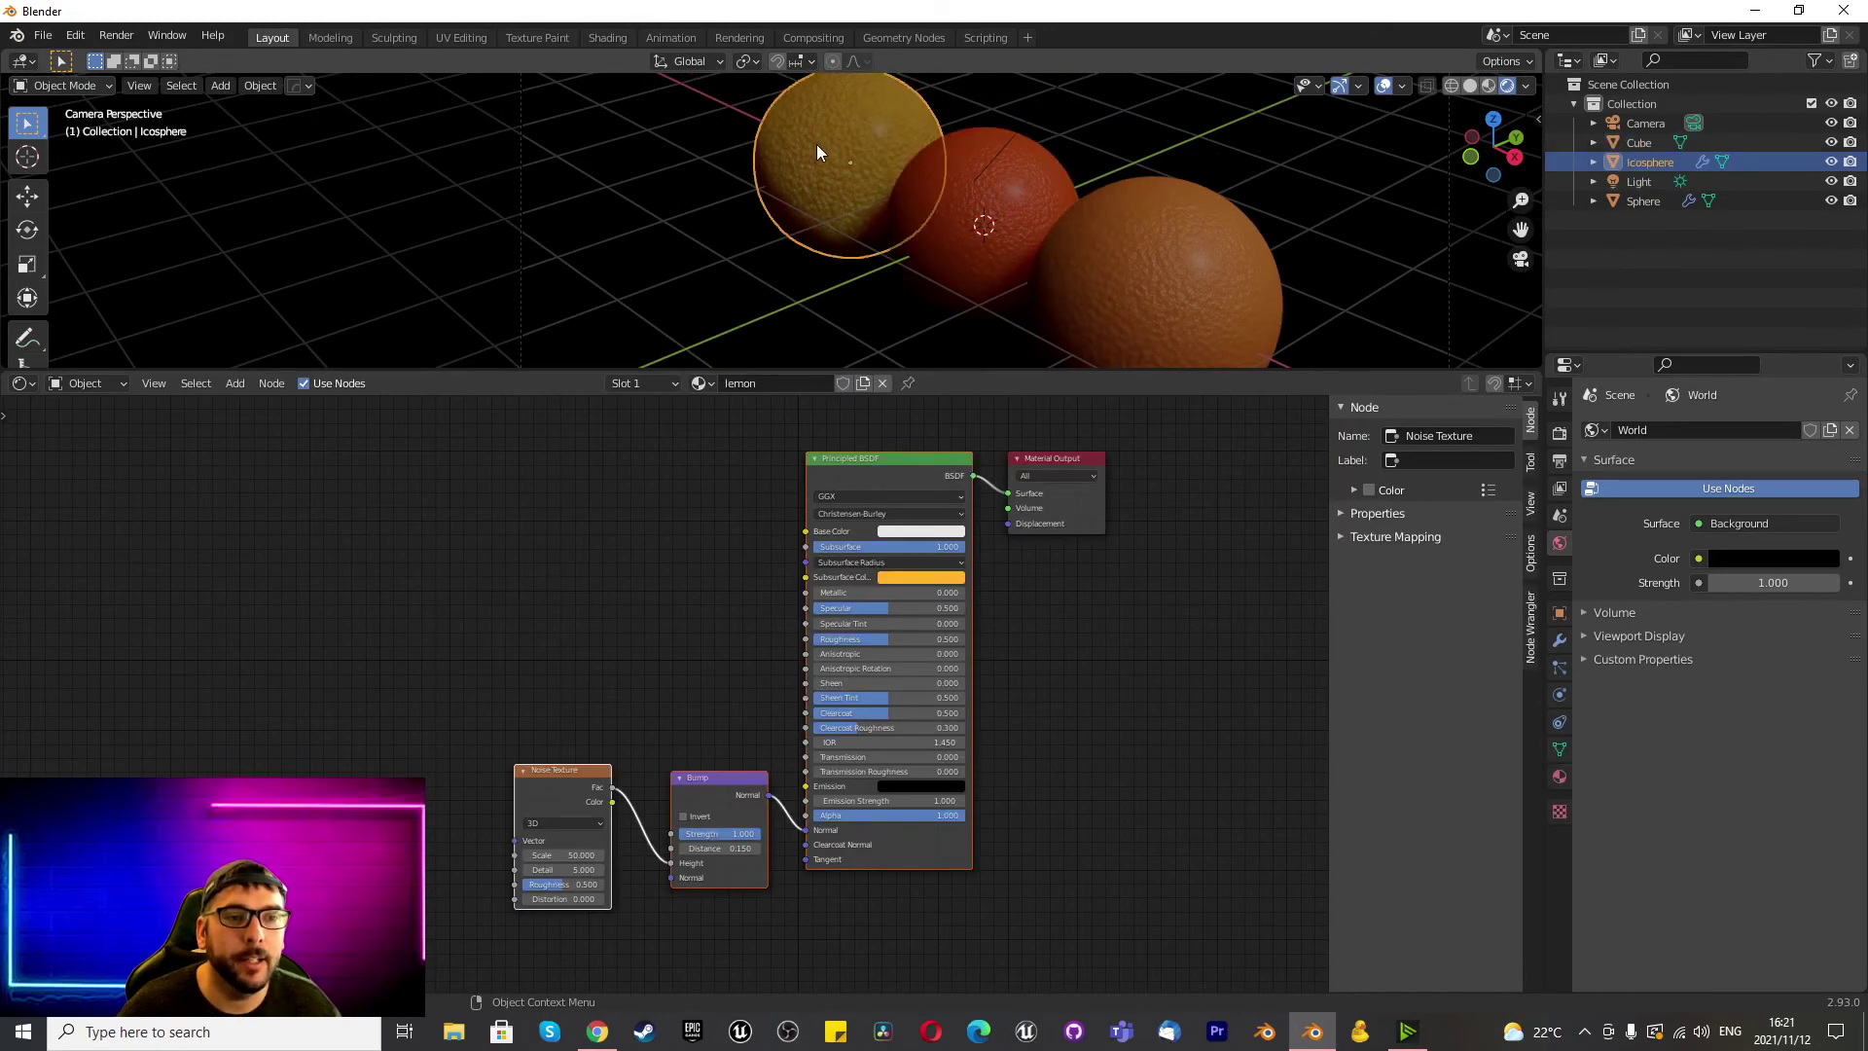
scroll(827, 279, "down", 2)
scroll(837, 259, "up", 3)
scroll(861, 292, "down", 2)
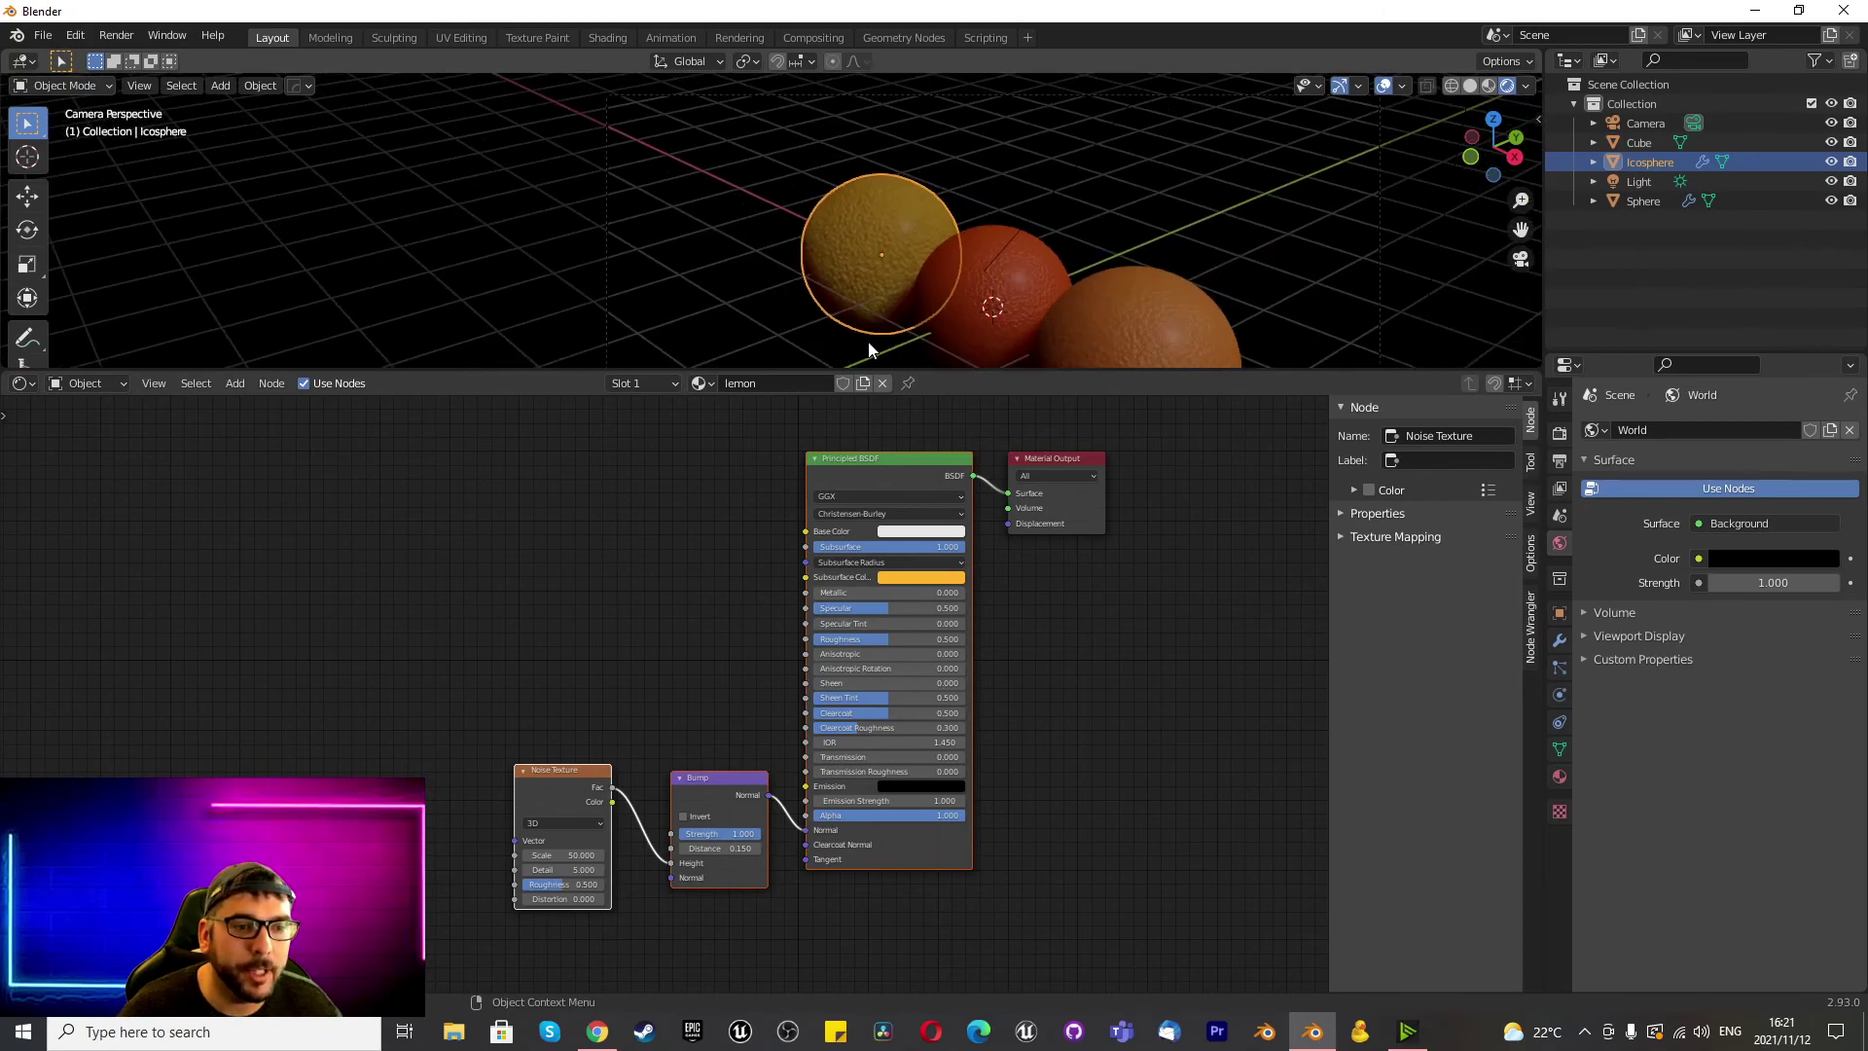
scroll(874, 196, "up", 5)
scroll(874, 197, "down", 3)
scroll(855, 188, "up", 3)
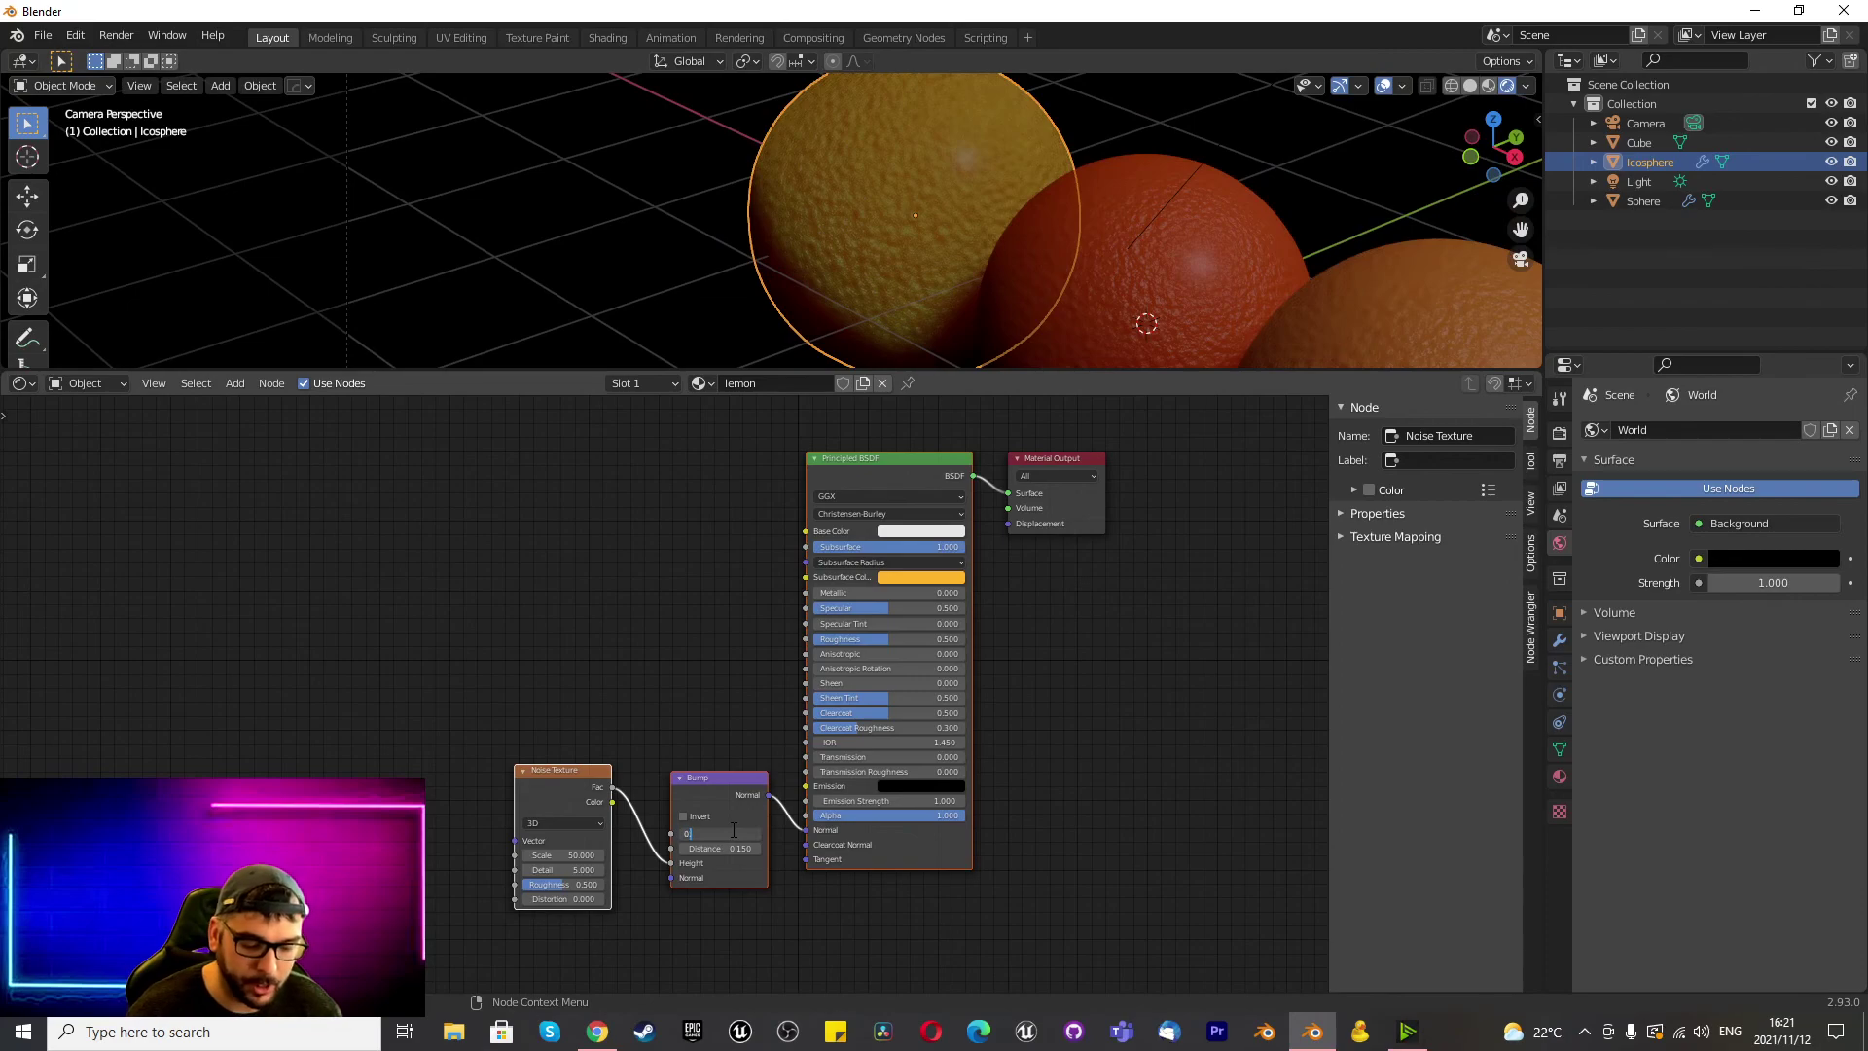
scroll(901, 170, "down", 3)
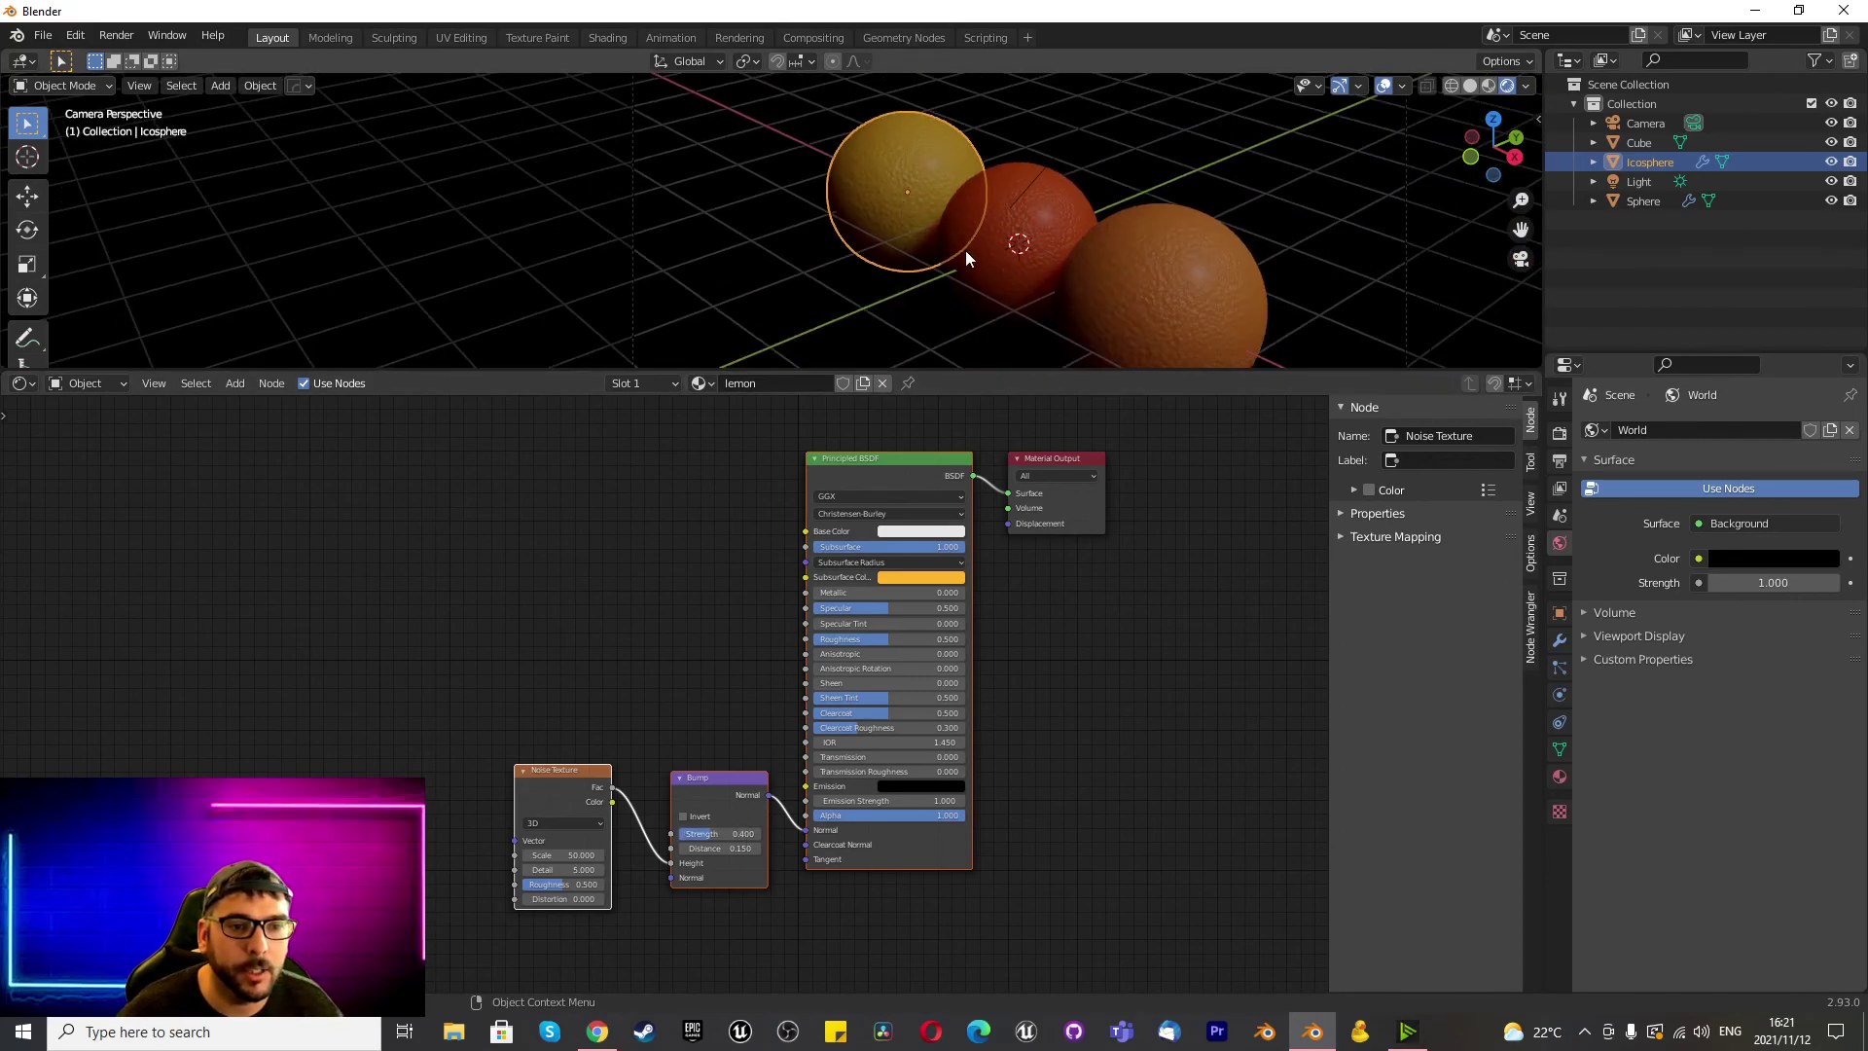
left_click(439, 220)
scroll(903, 242, "up", 2)
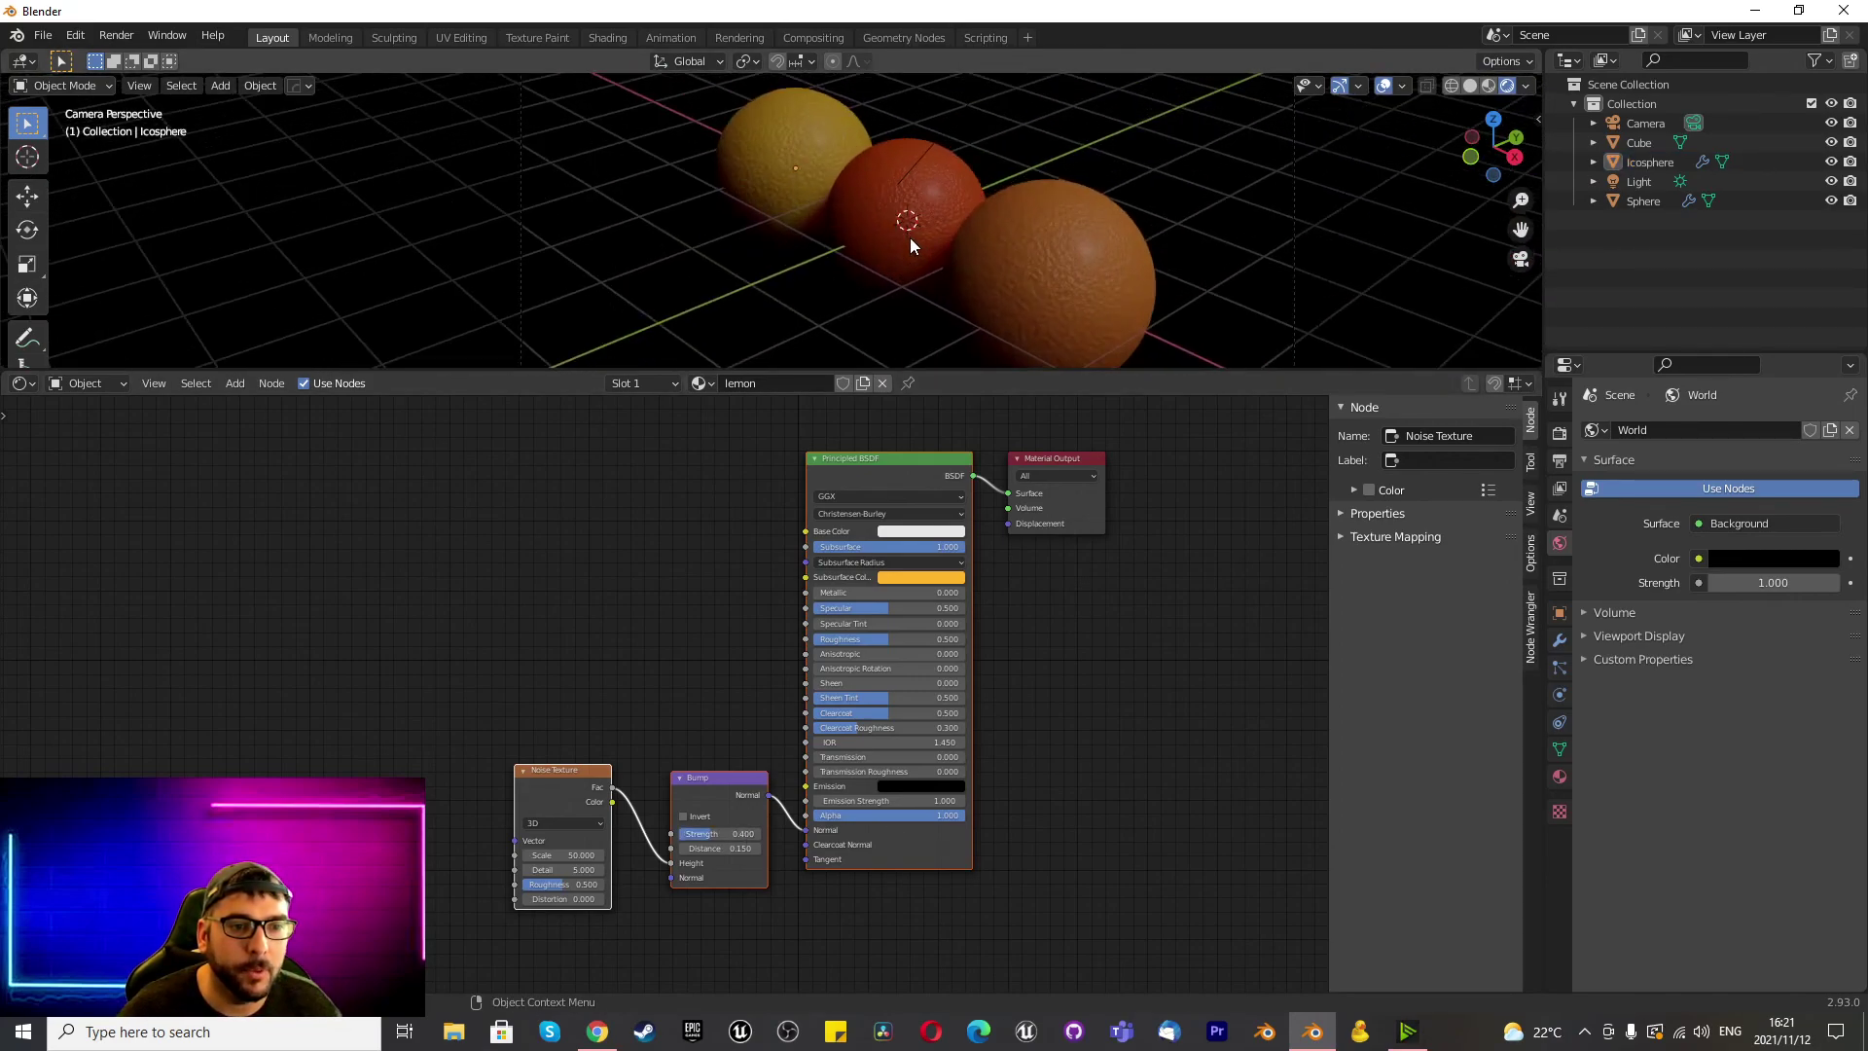